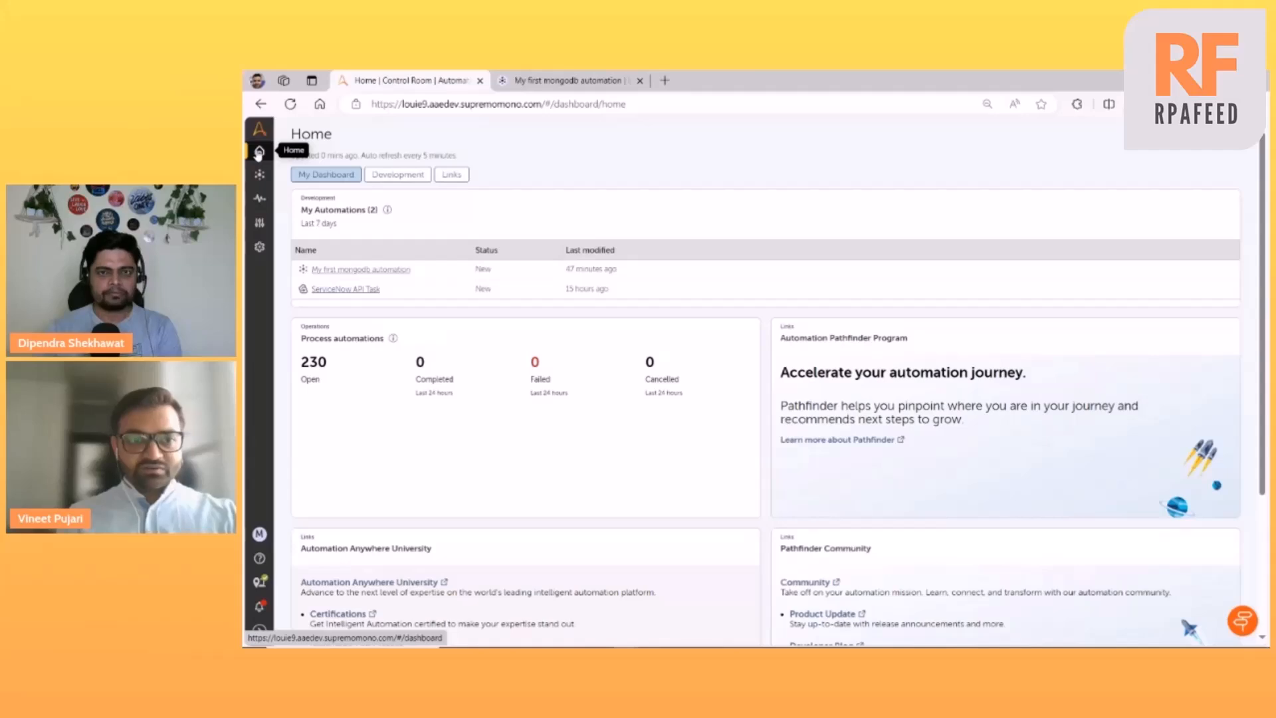
Step: Open the Connectors list on the Packages page and start creating a new connector
mouse_move(259, 222)
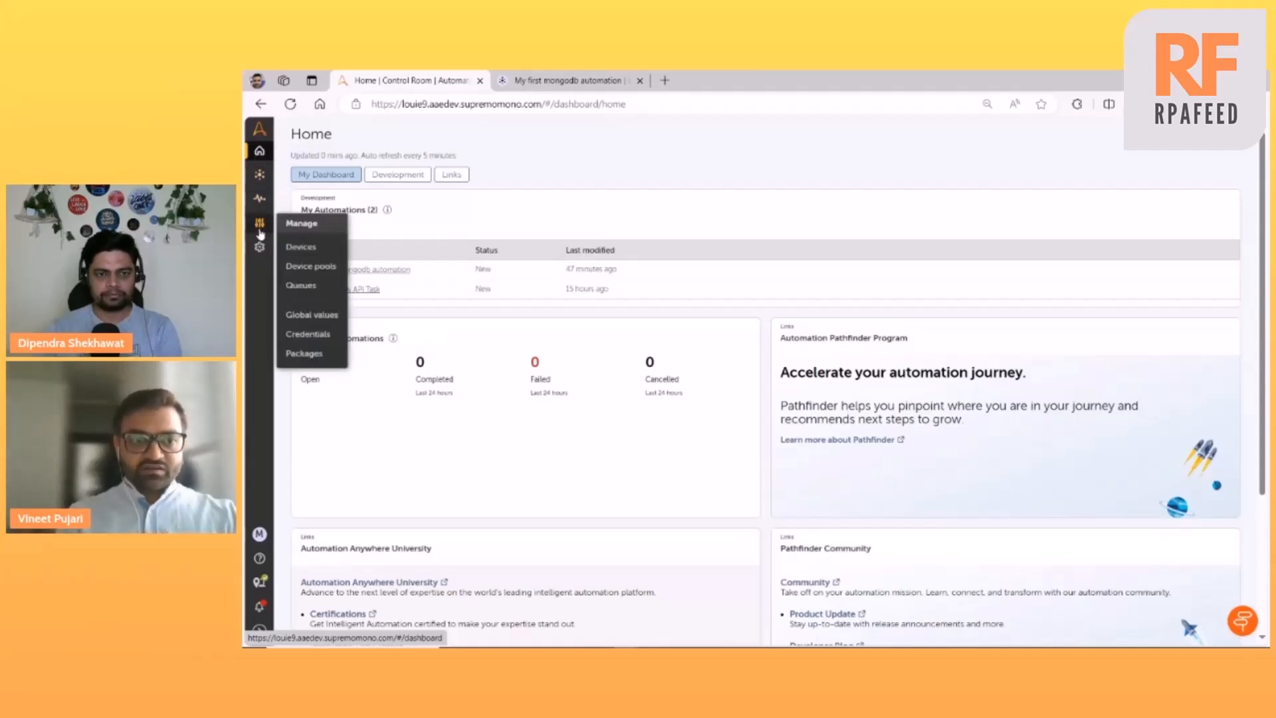
click(299, 353)
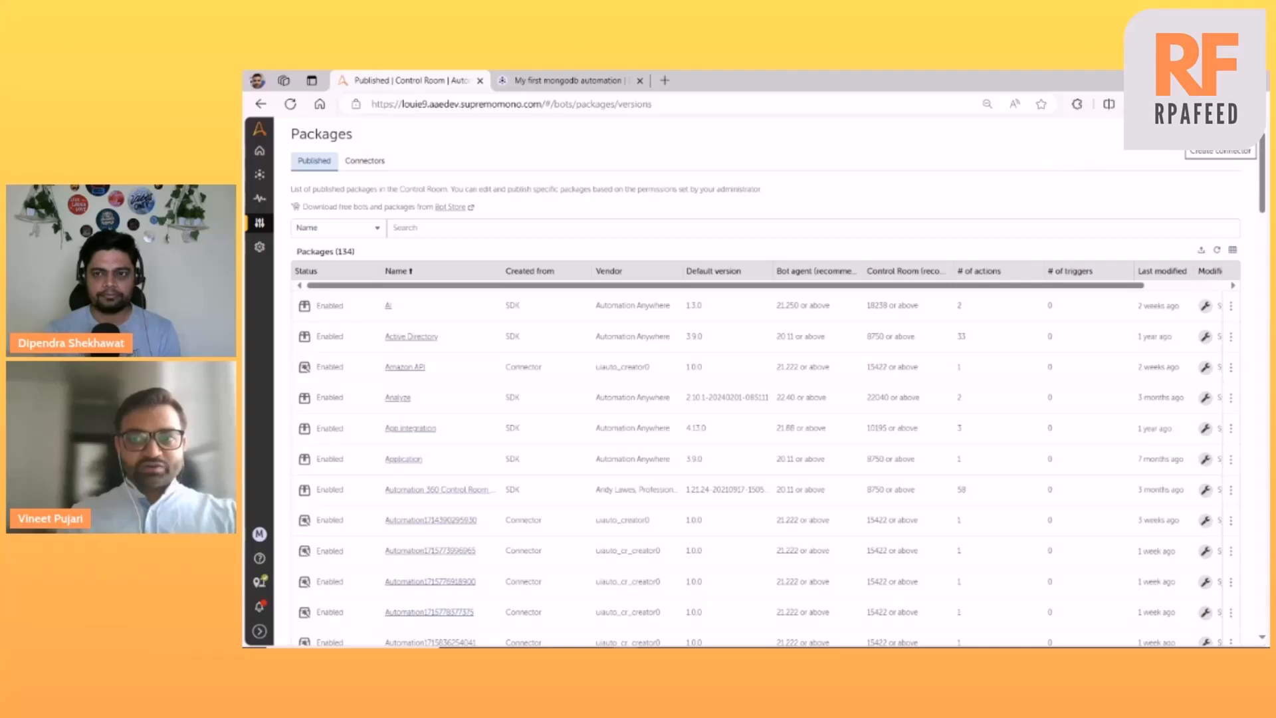
click(369, 162)
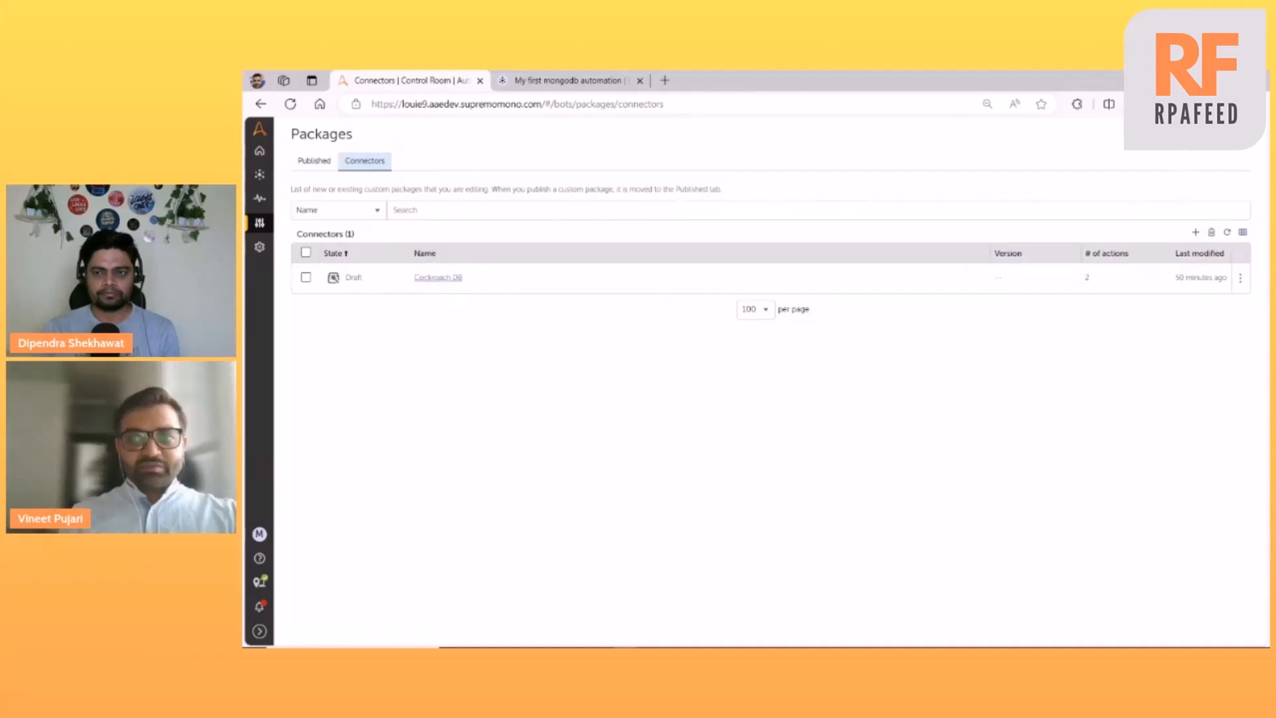
click(1228, 151)
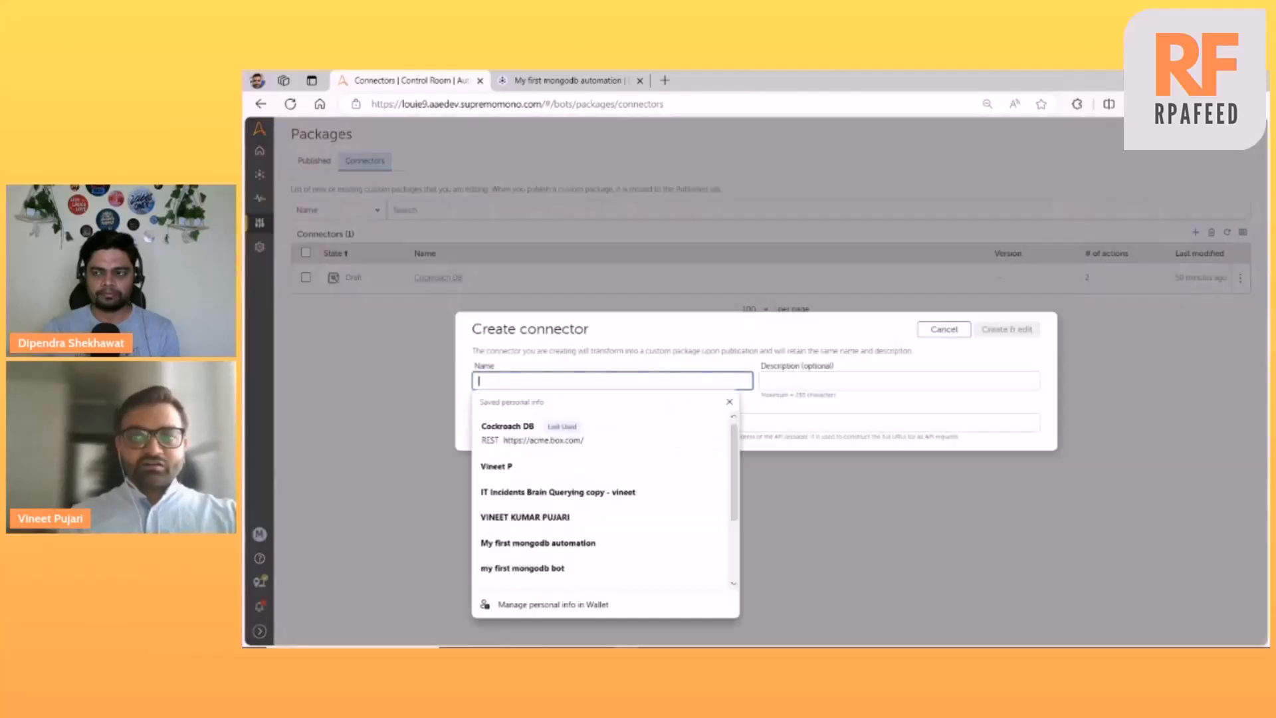
Step: Name the new connector Mongo Database
text(a)
key(BackSpace)
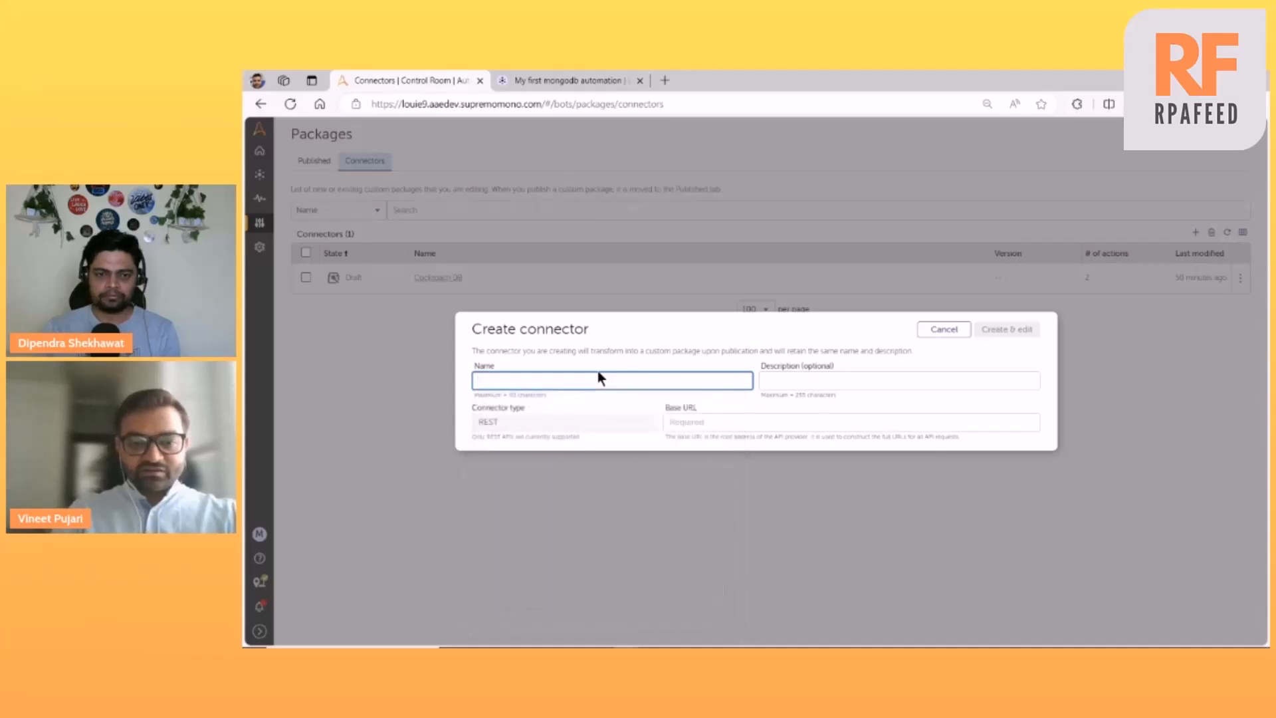
text(Mongo D)
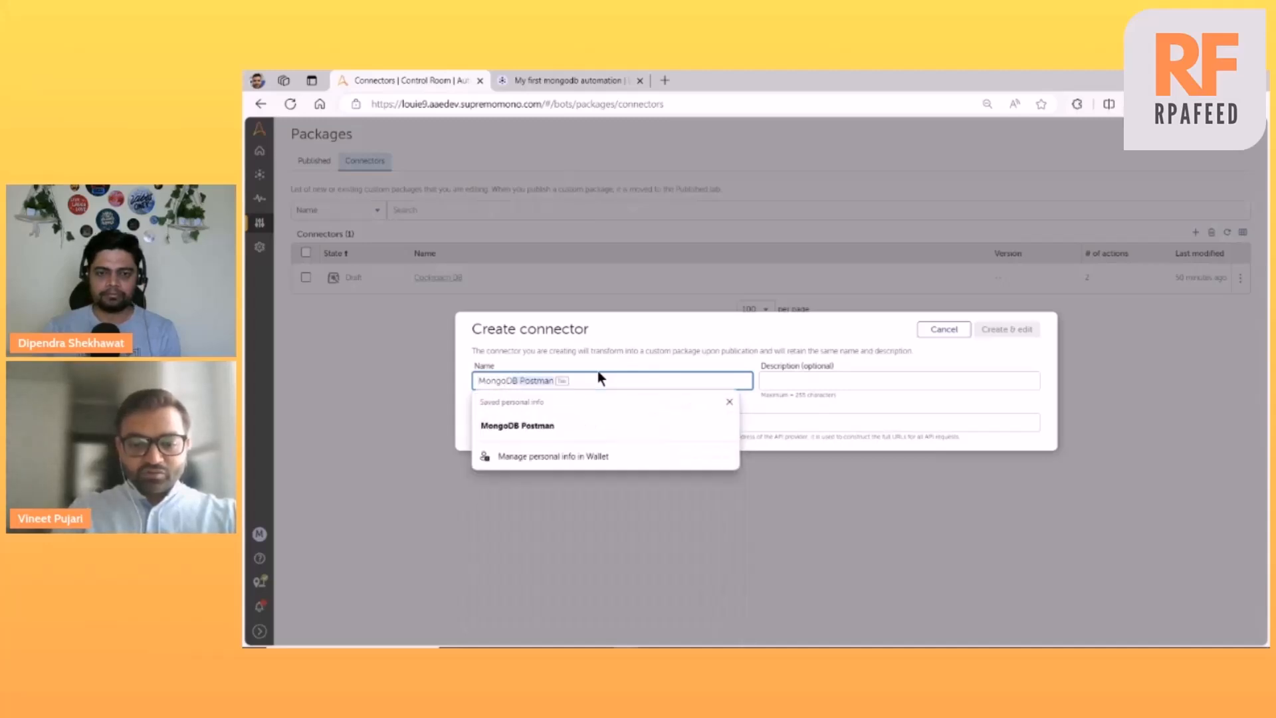
key(BackSpace)
text(Database)
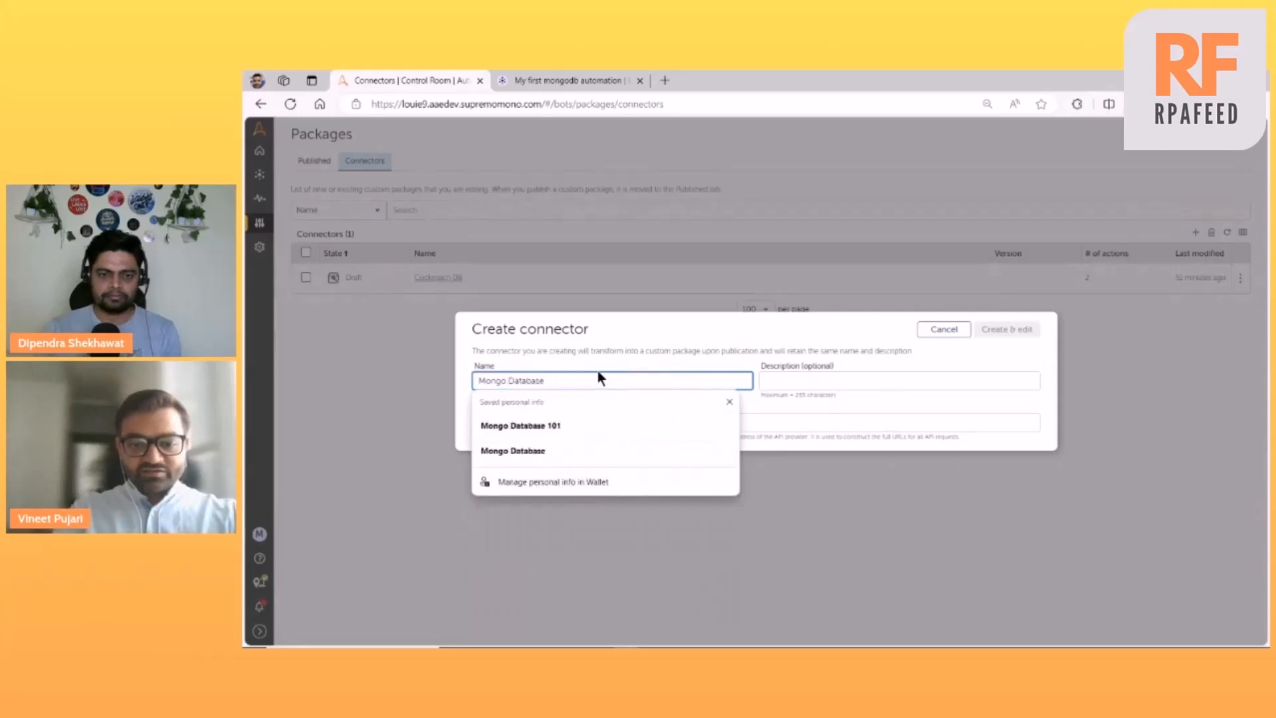
click(732, 422)
triple_click(542, 383)
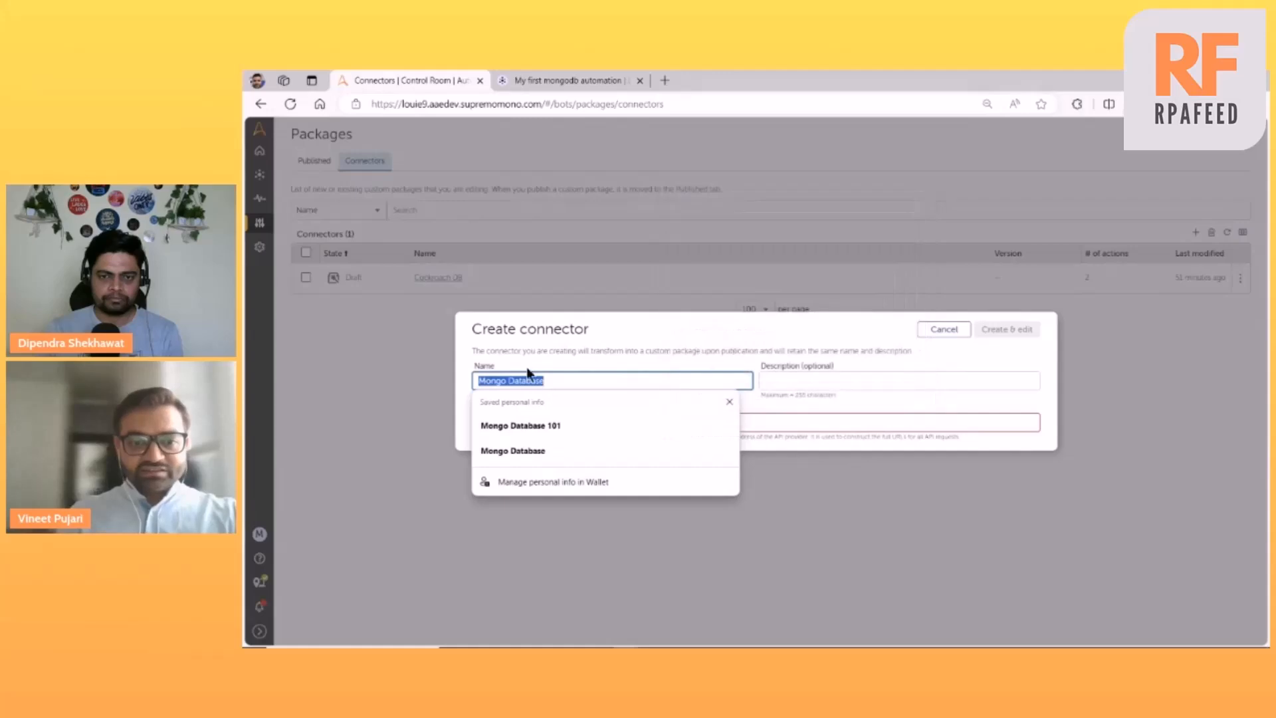
click(522, 366)
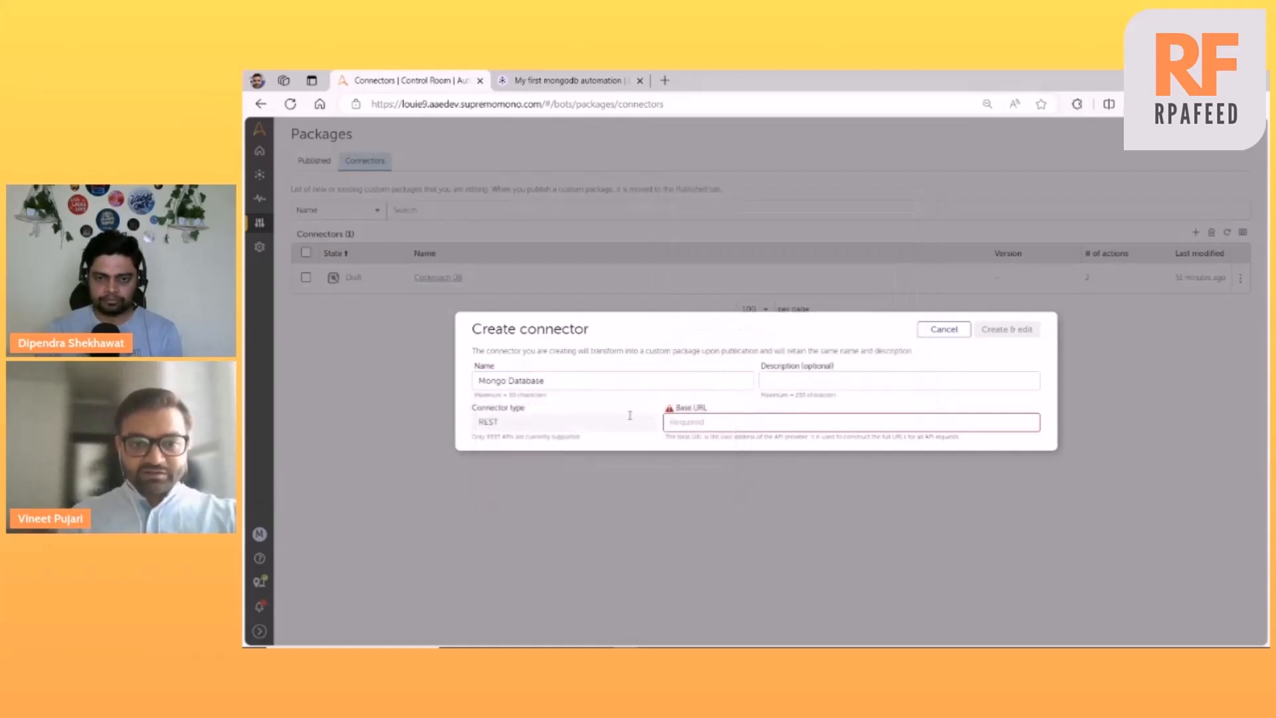
drag(525, 408, 473, 410)
click(491, 423)
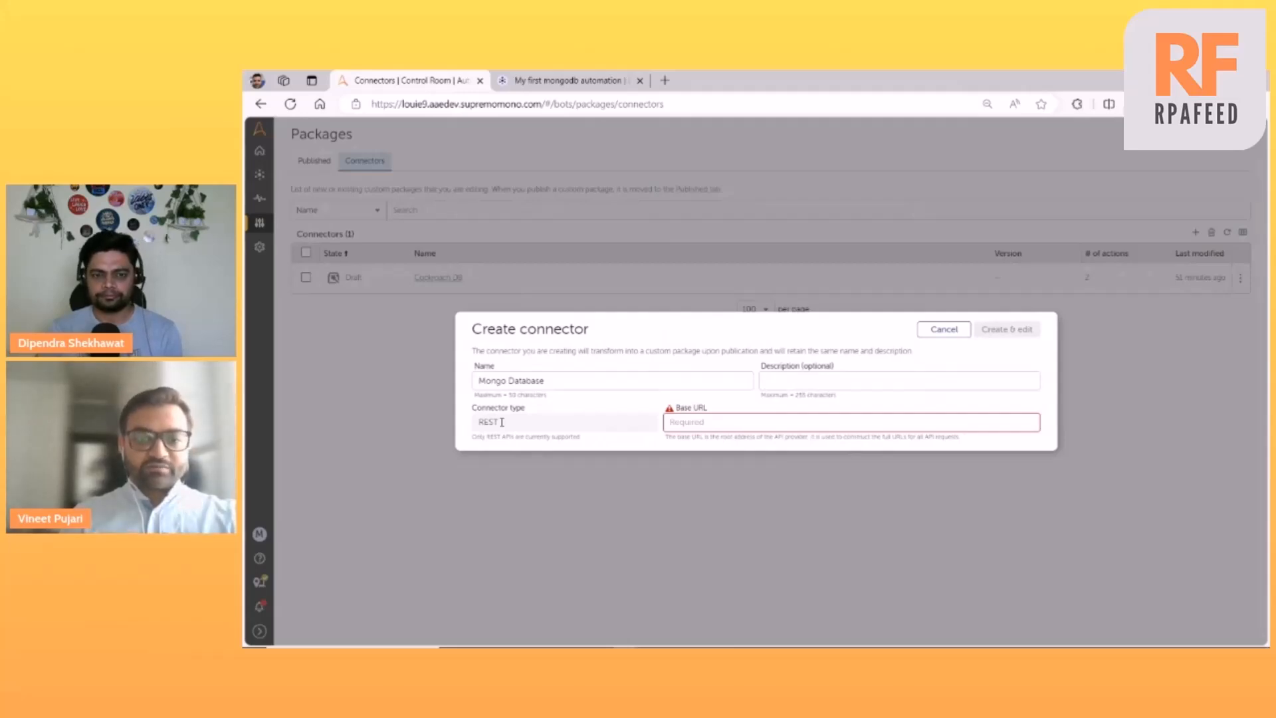
click(696, 424)
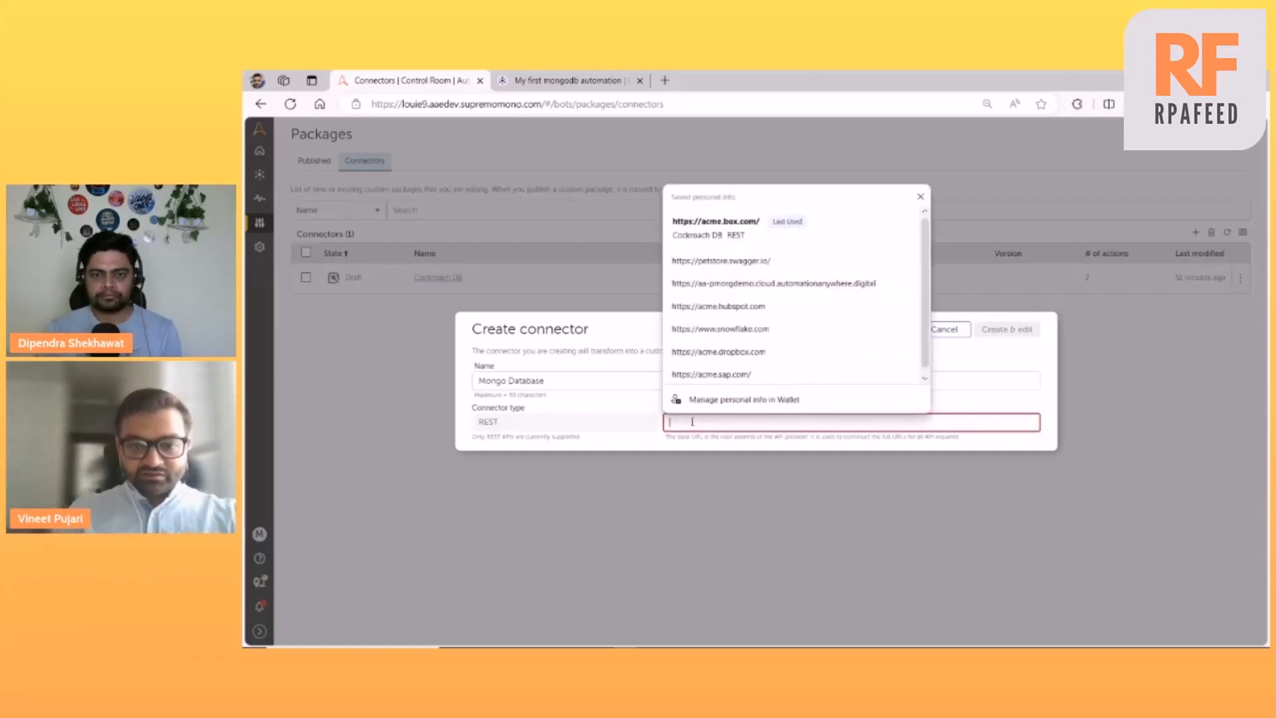
text(https://acme.mongo.com)
click(755, 401)
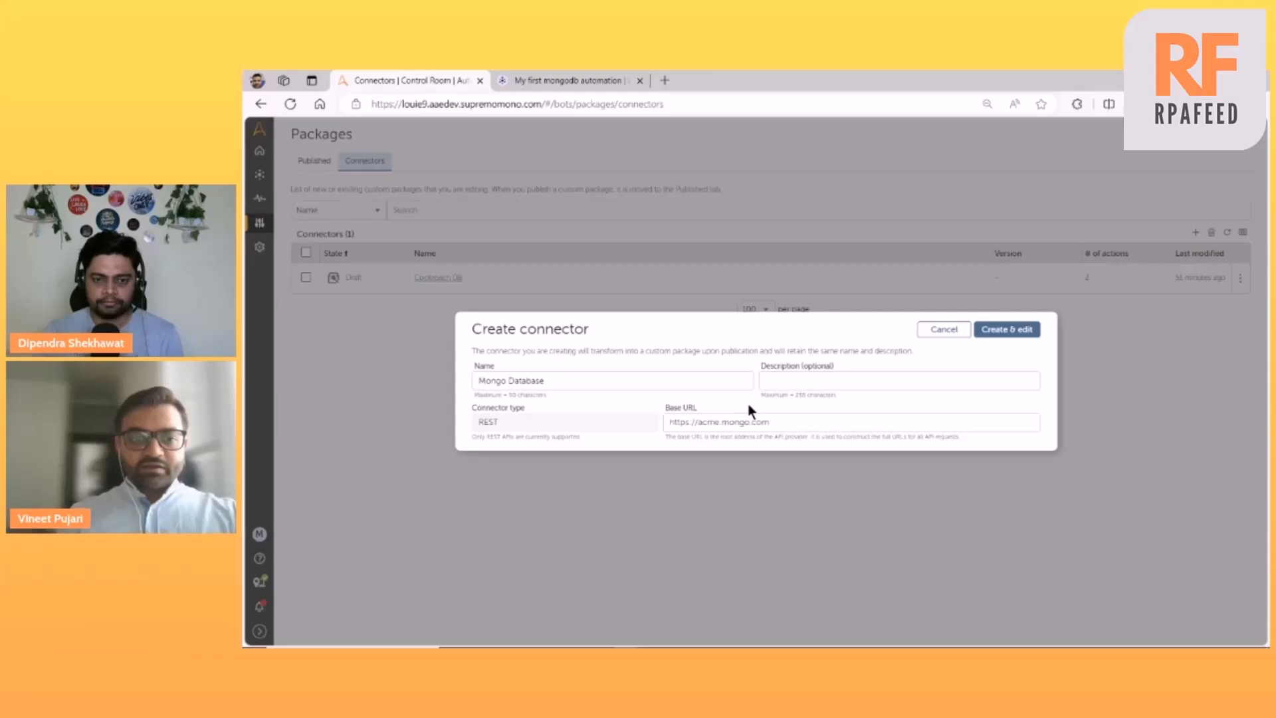
drag(662, 407, 708, 409)
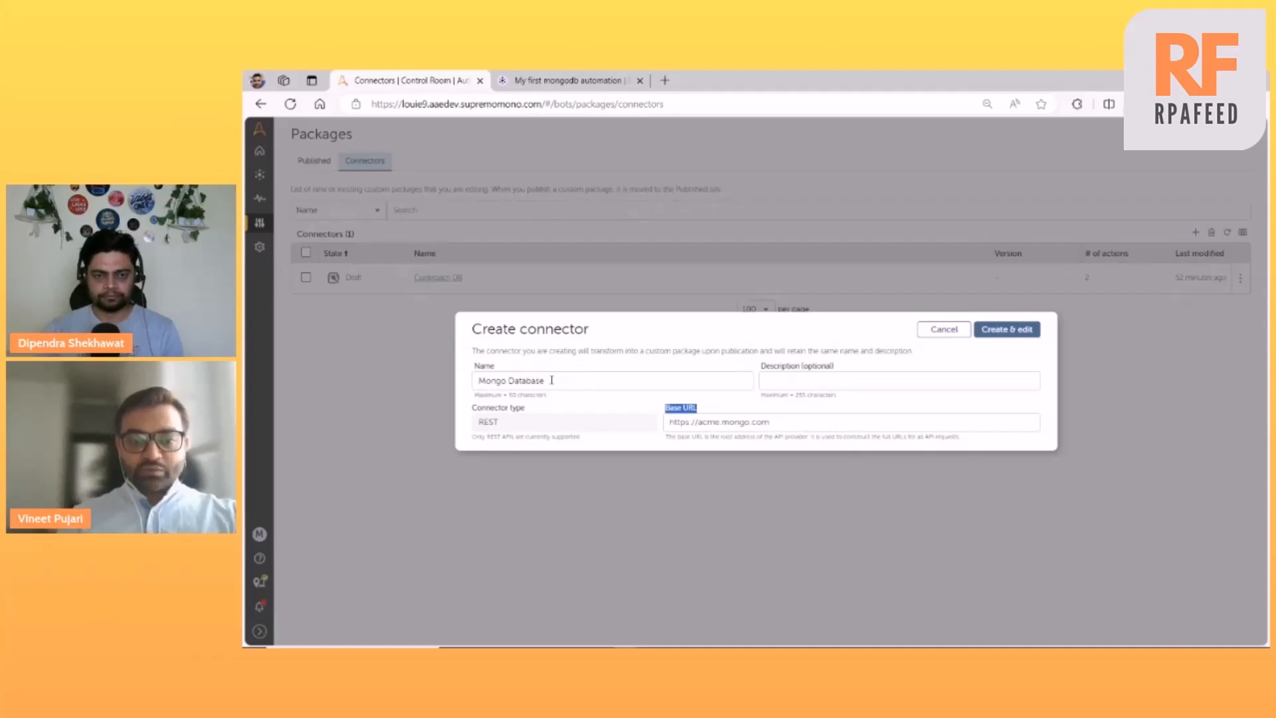
click(737, 404)
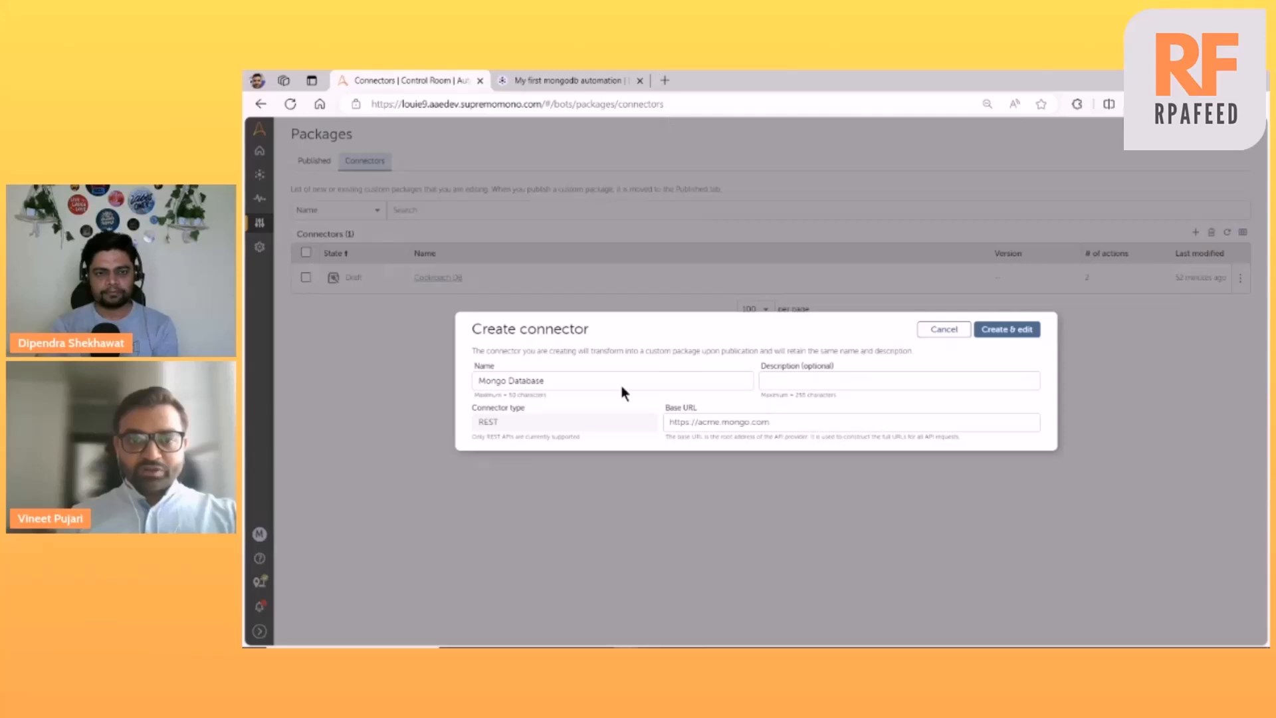
Step: Switch to the browser window with MongoDB Atlas and close its two lorem ipsum tabs
click(625, 637)
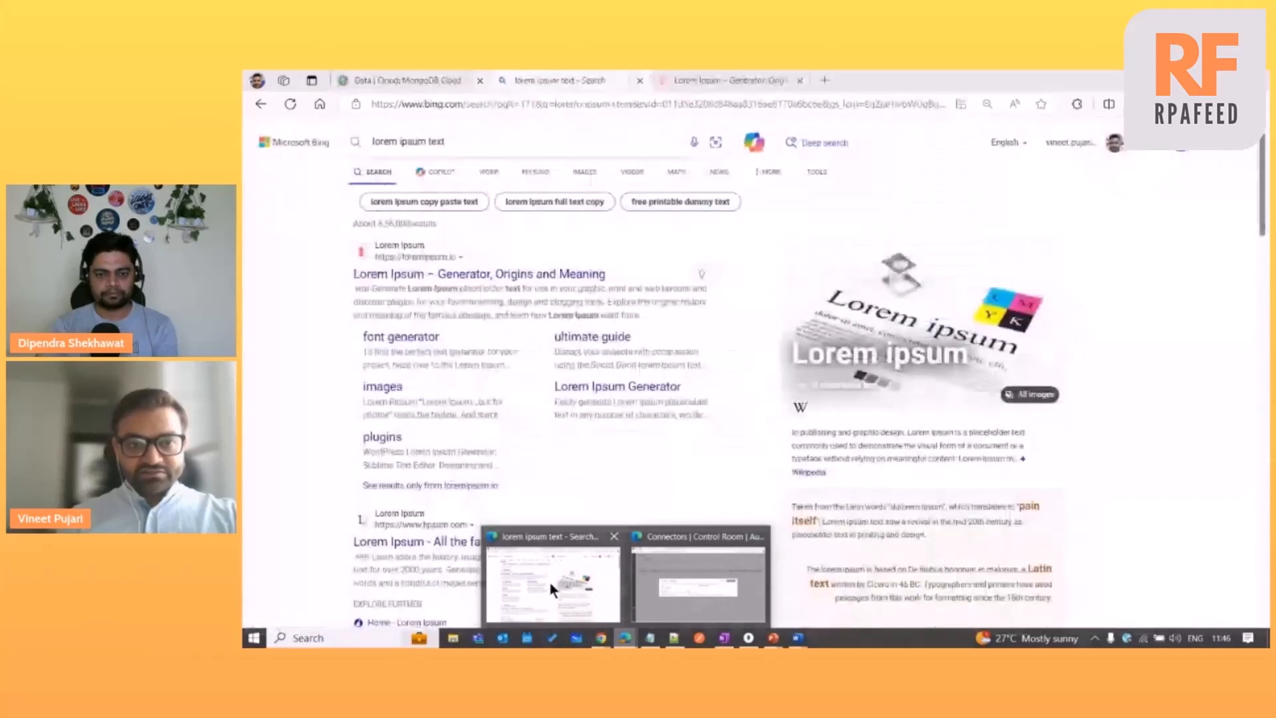
click(549, 583)
click(409, 74)
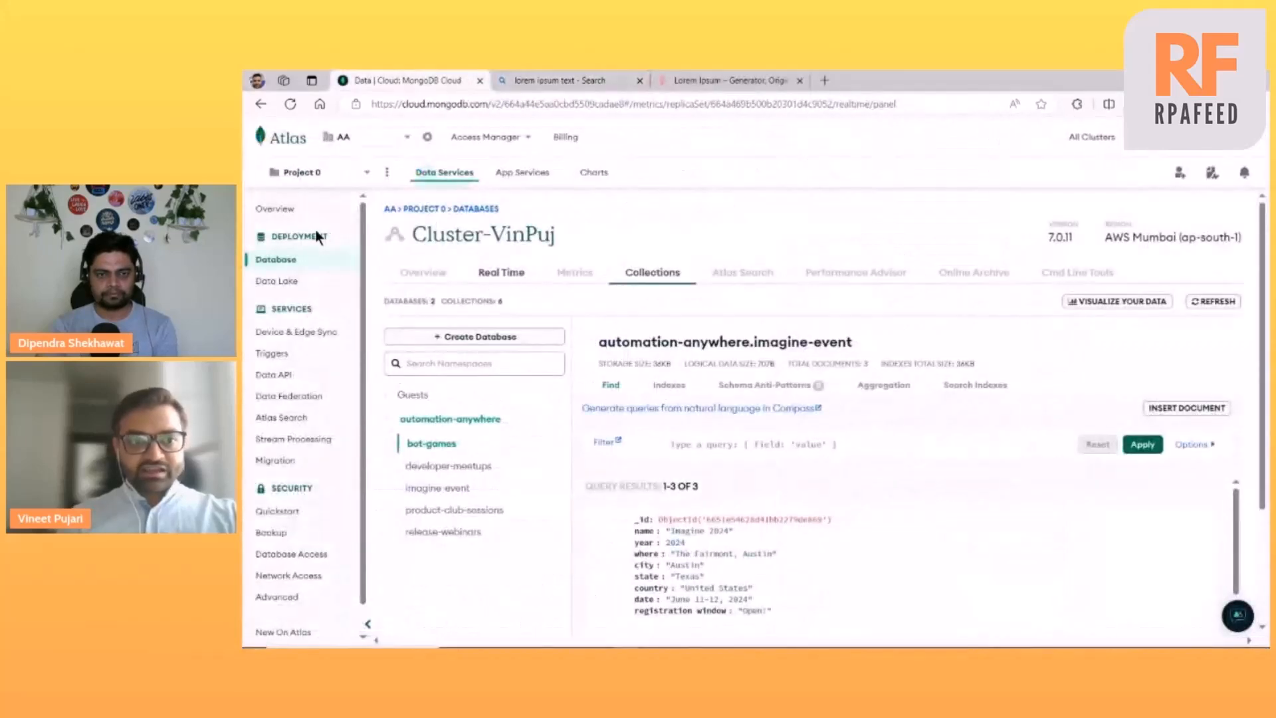
click(289, 142)
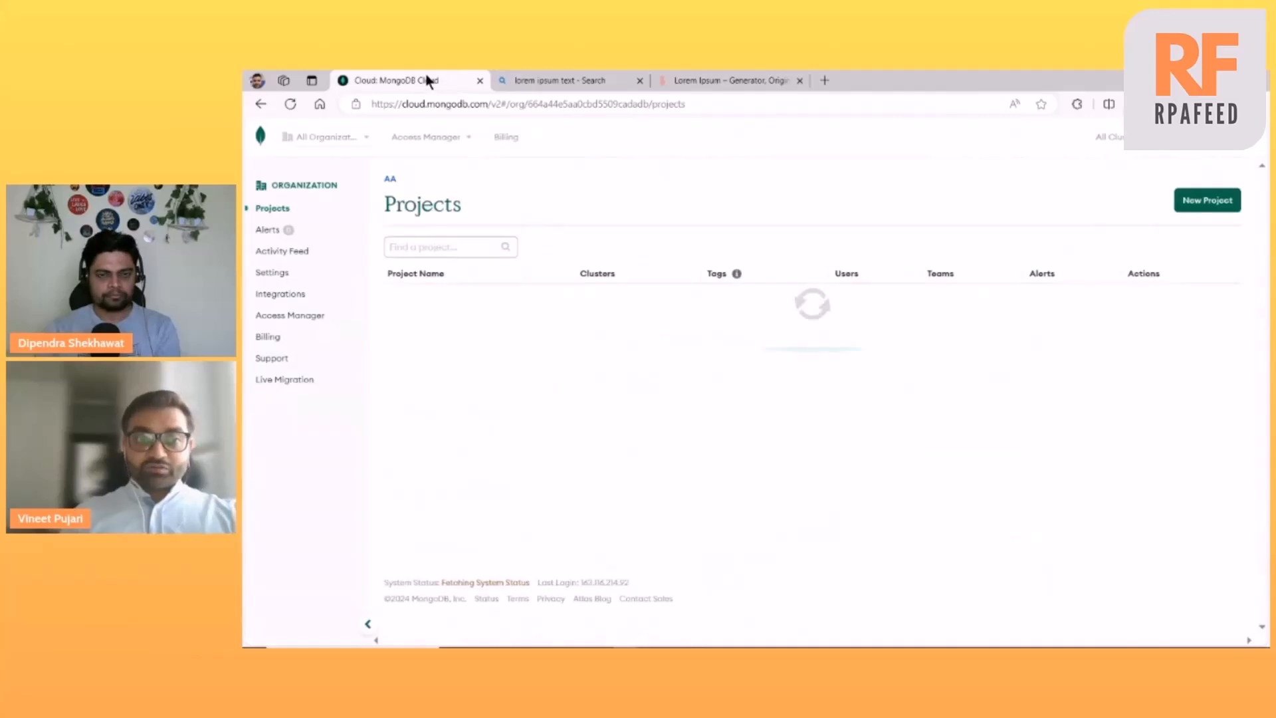
click(640, 80)
click(637, 80)
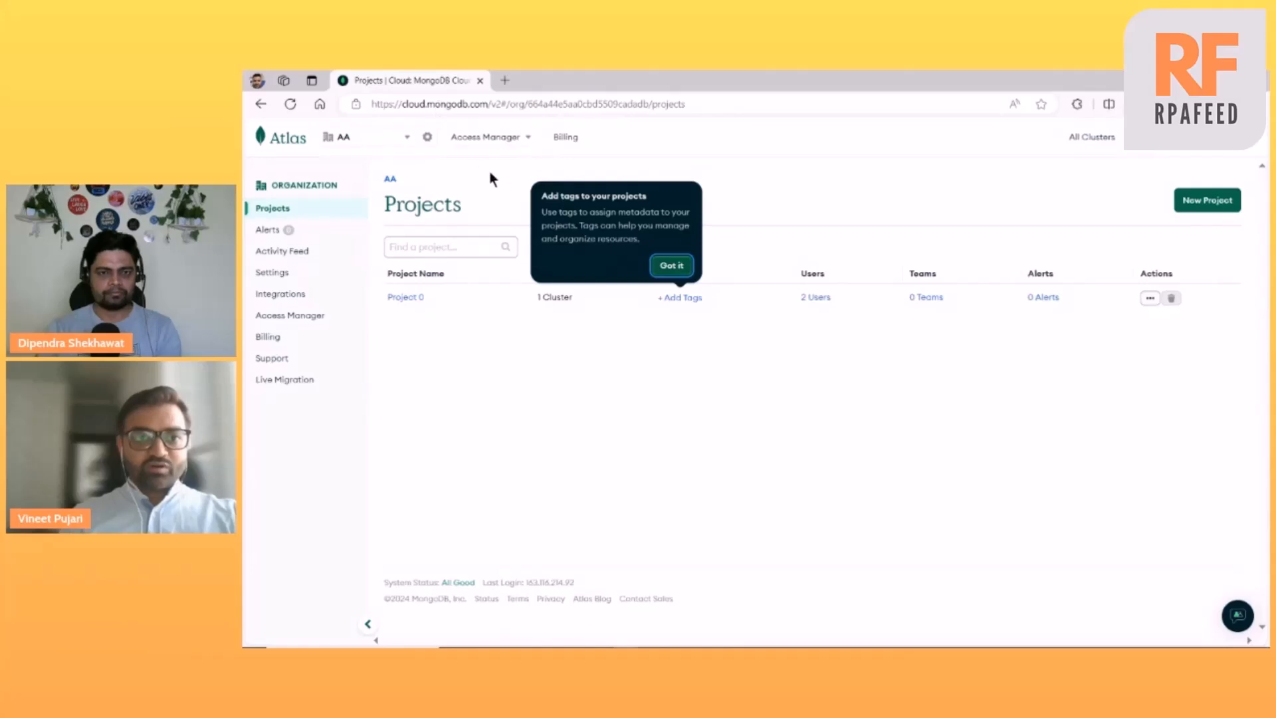
Step: Dismiss the project tags tip, return to the cluster and open the Data API page of Project 0
click(672, 265)
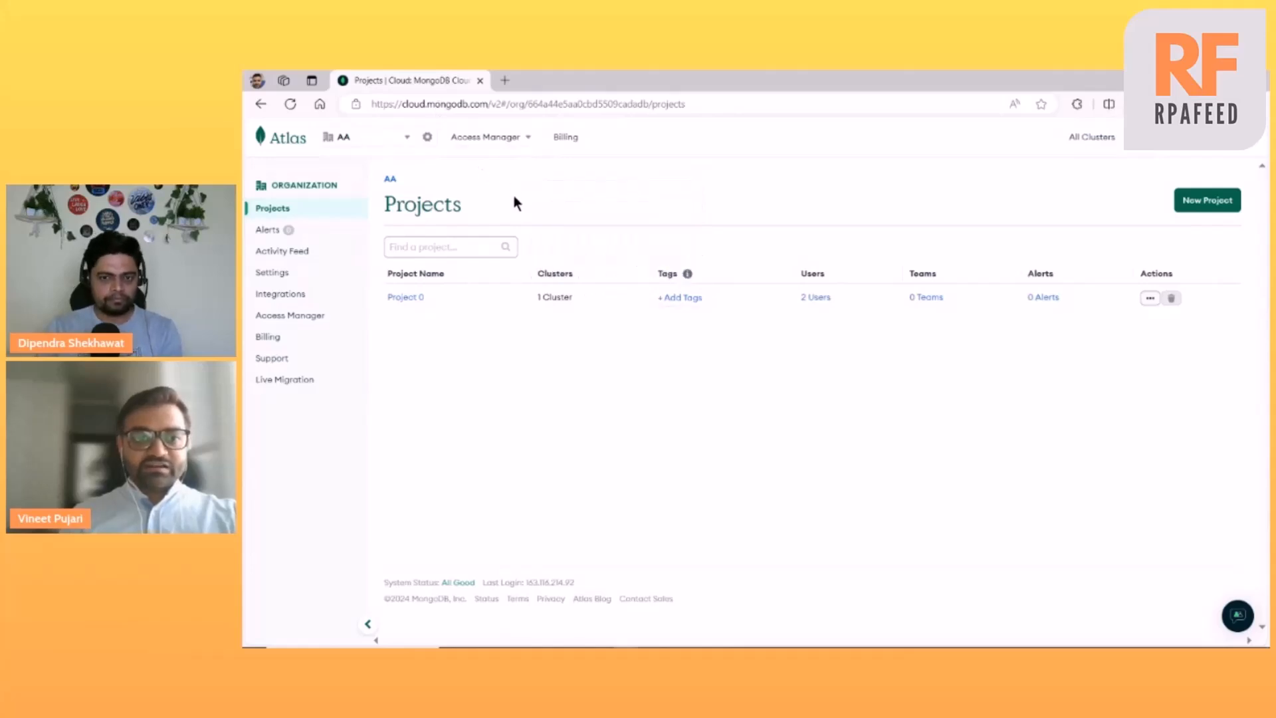
click(260, 104)
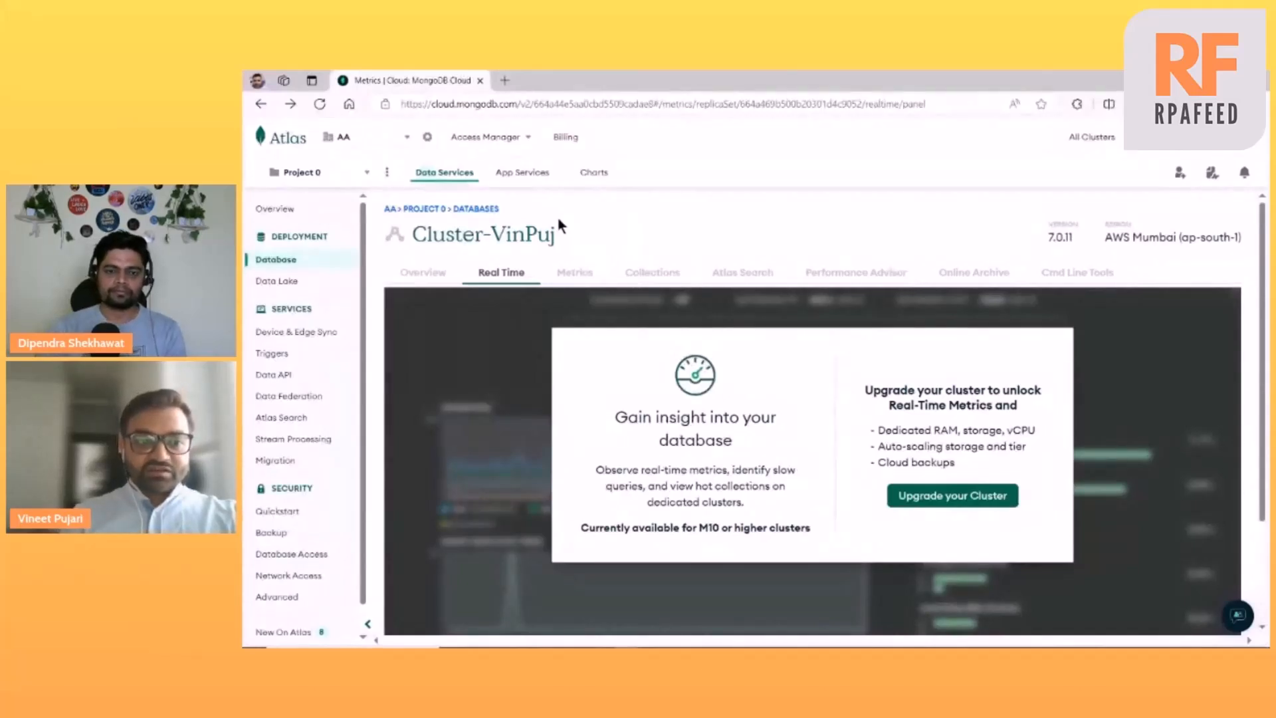
click(276, 375)
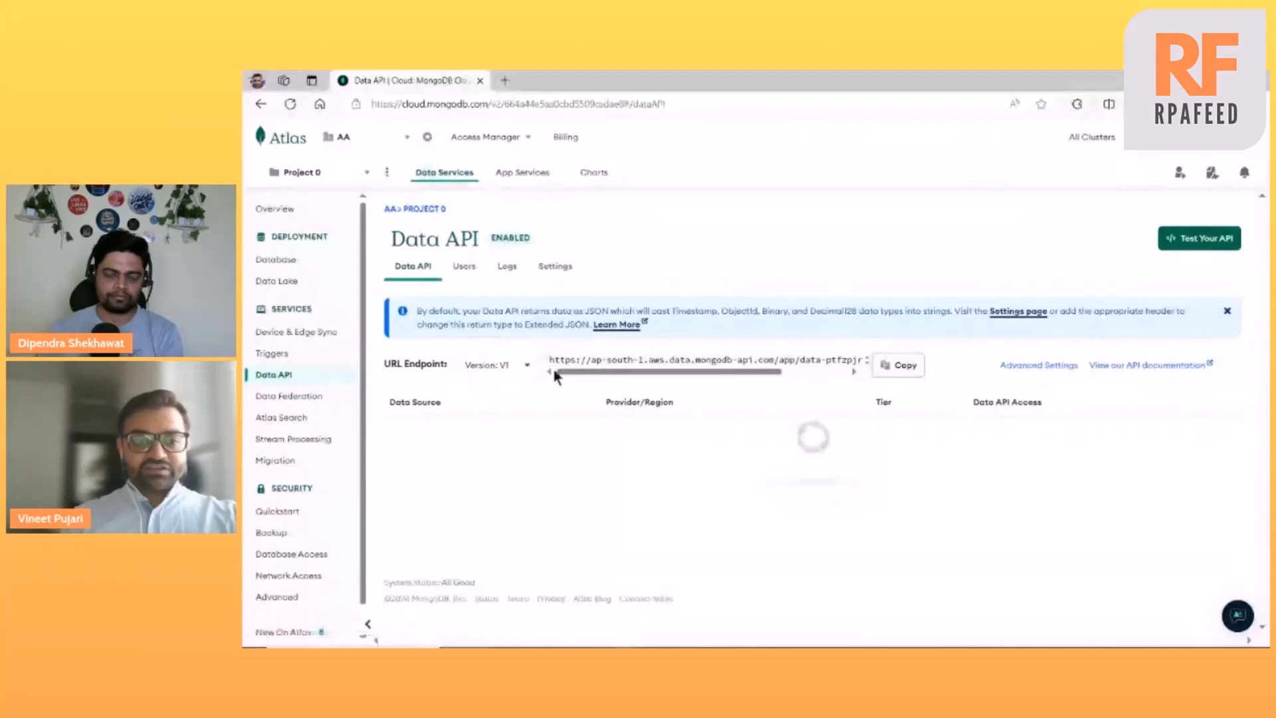
Step: Examine the Data API's complete URL endpoint for version V1
drag(576, 372, 558, 374)
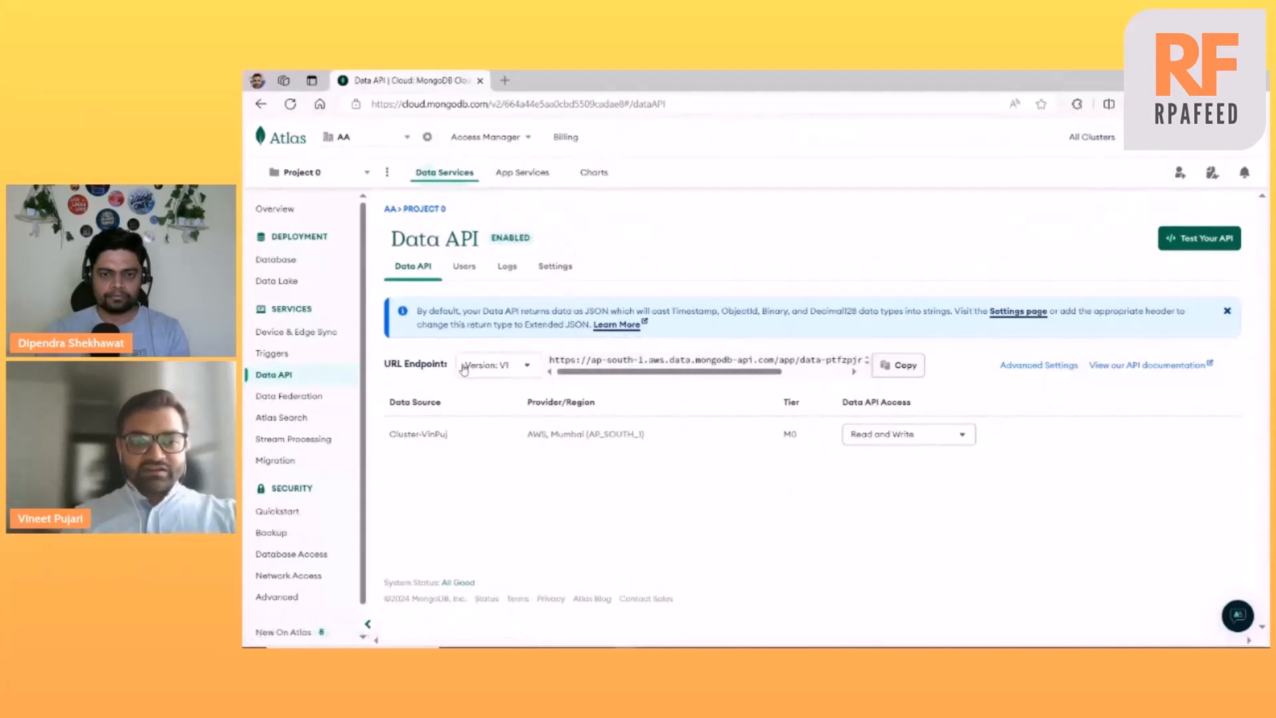
drag(631, 372, 598, 373)
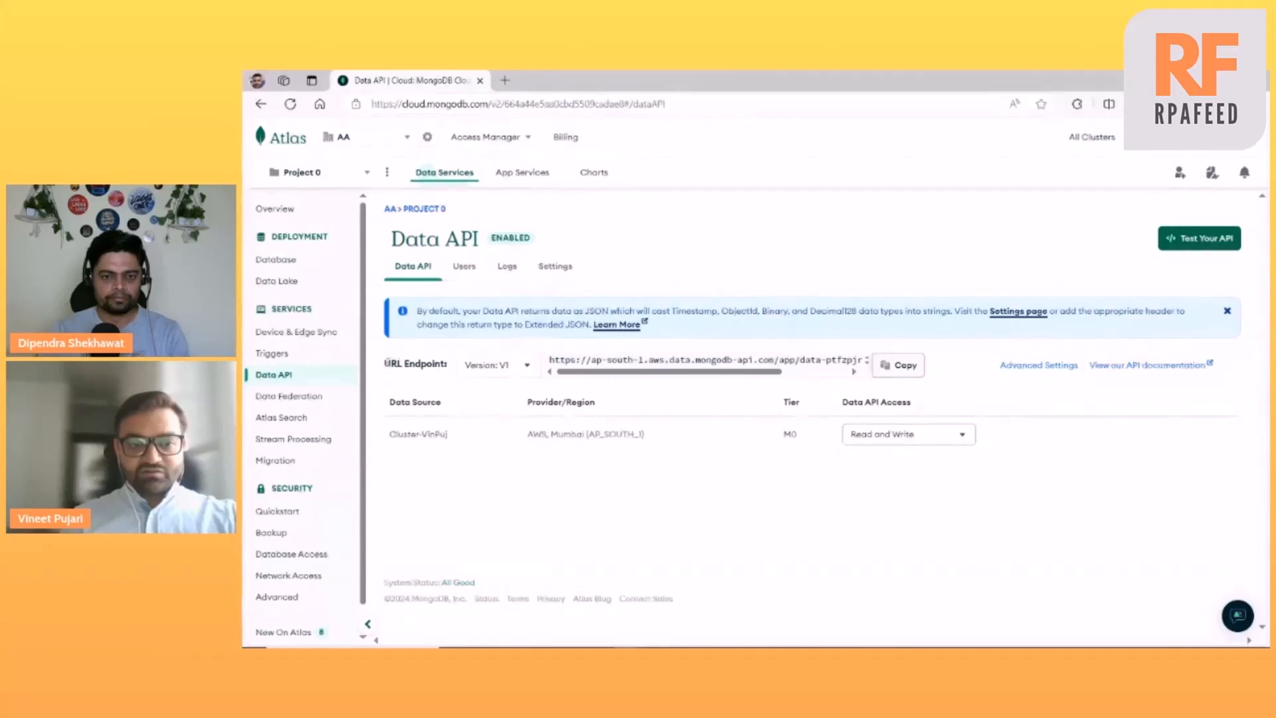
drag(384, 364, 467, 371)
drag(655, 371, 858, 345)
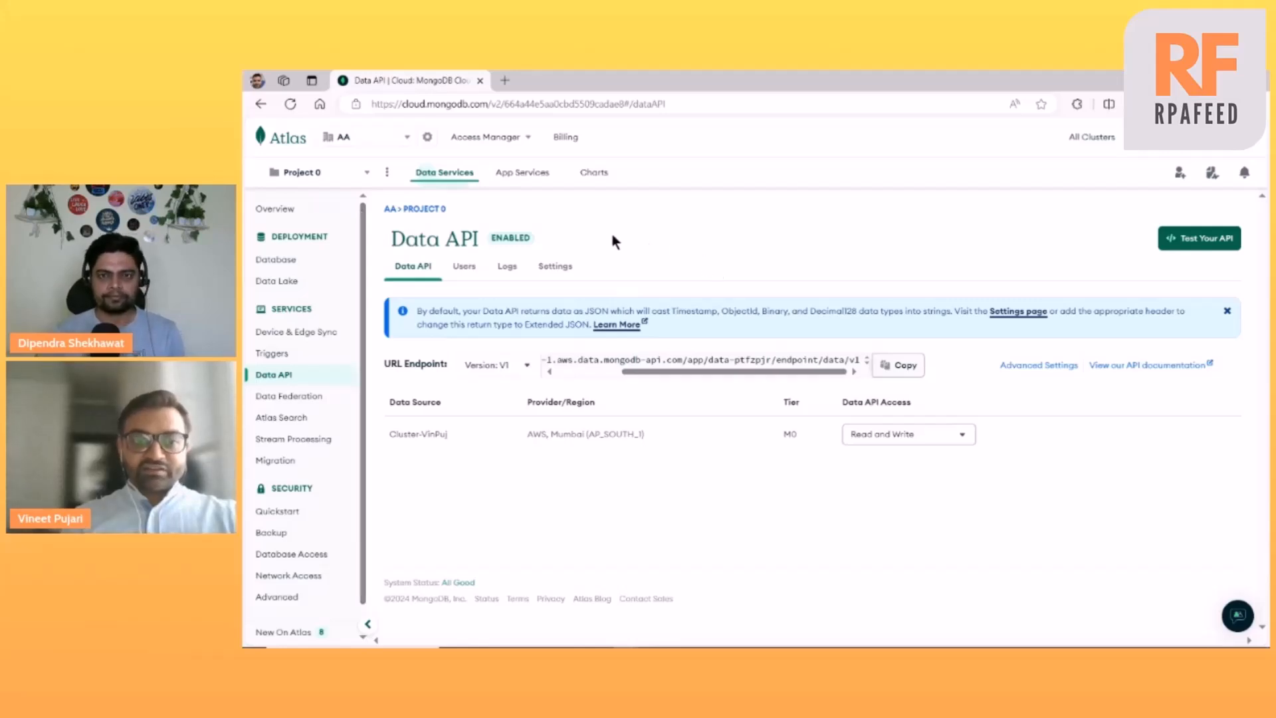
drag(643, 372, 538, 365)
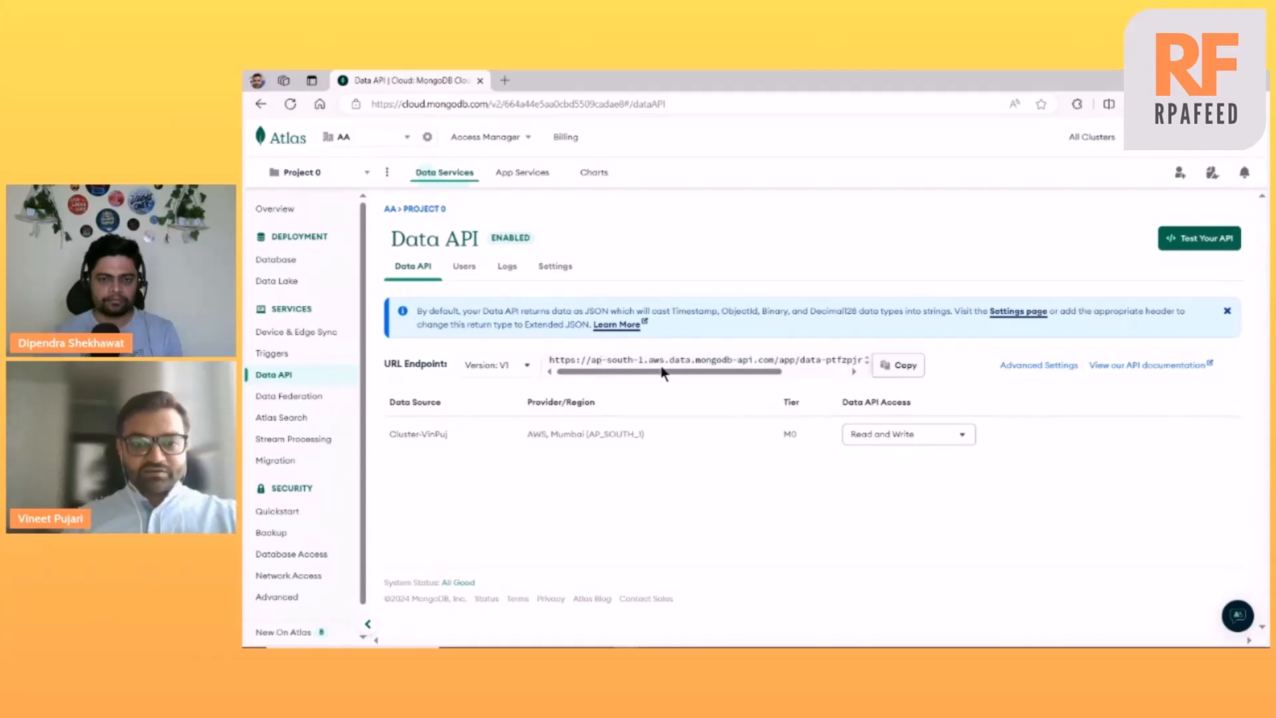
scroll(297, 480, down, 1)
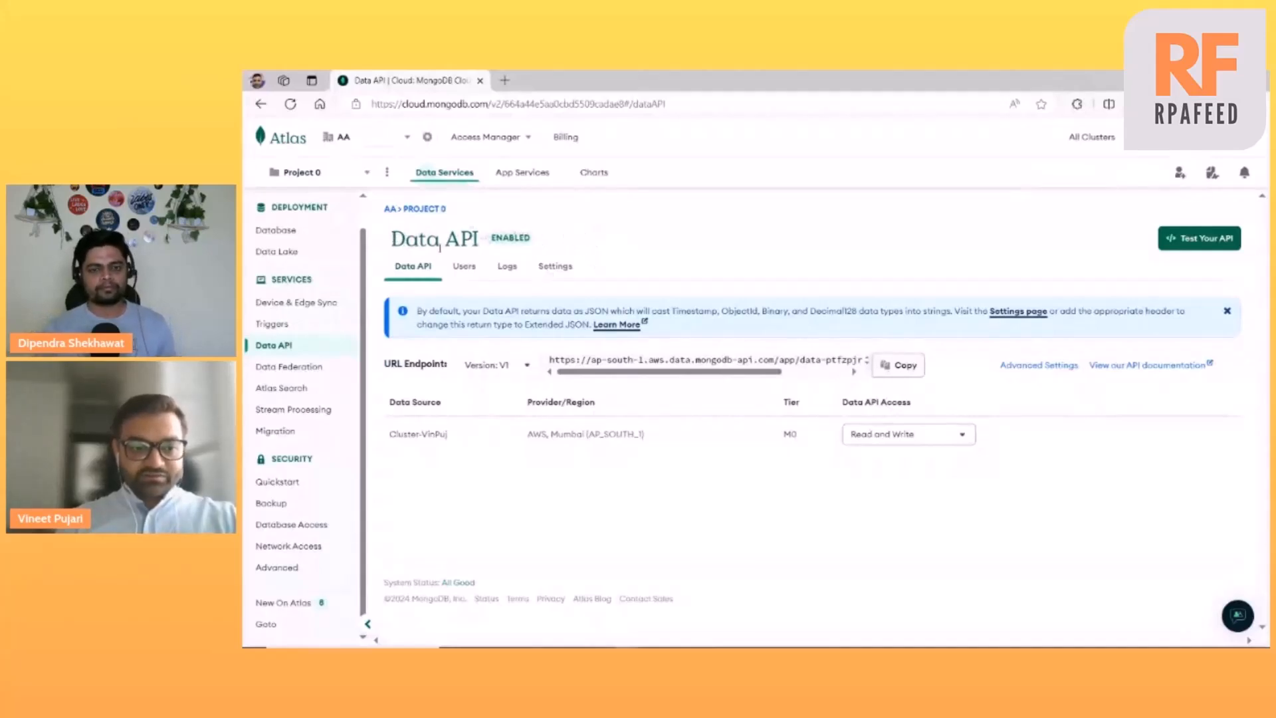
scroll(327, 407, down, 1)
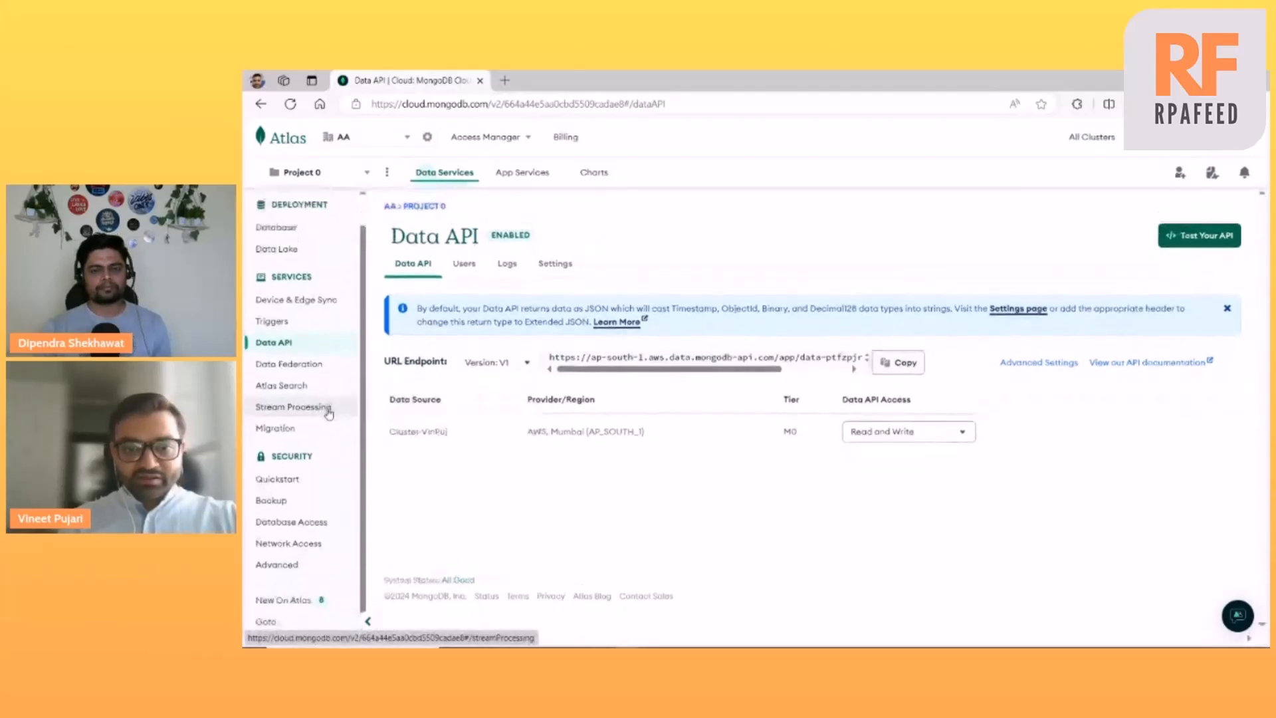
key(alt+Tab)
key(alt+Tab)
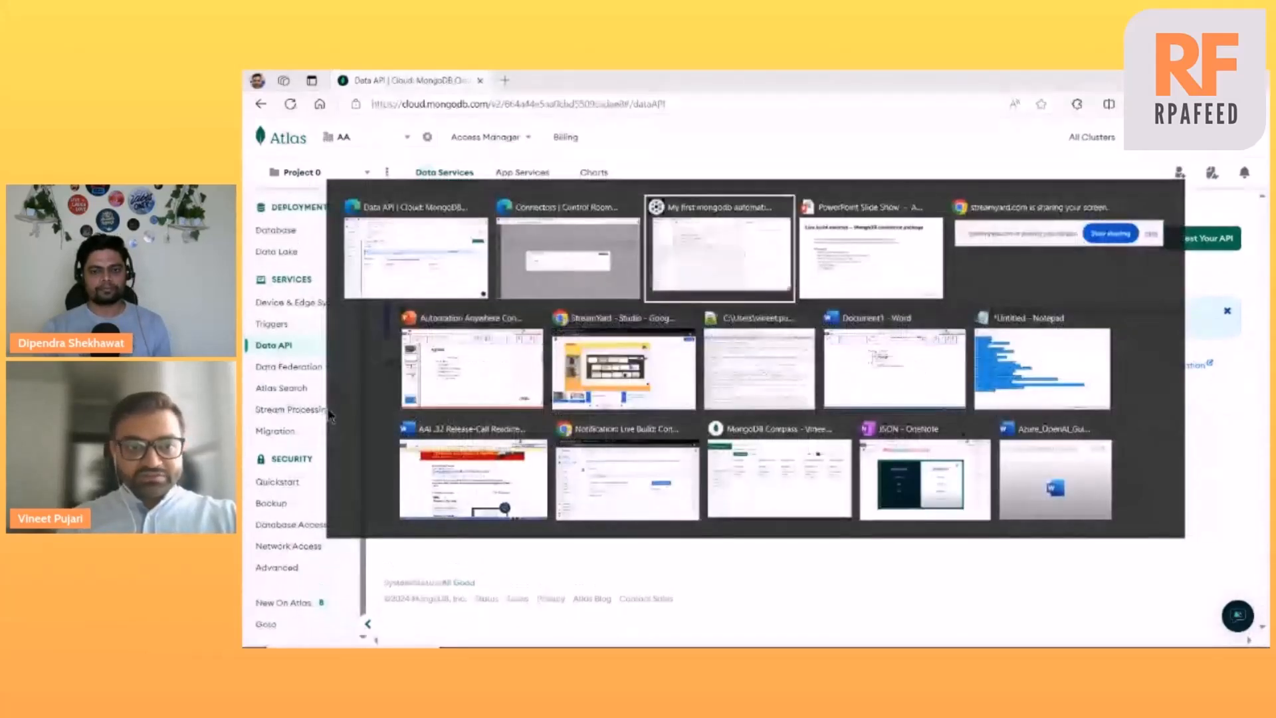
key(alt+Tab)
key(alt+shift+Tab)
key(alt+shift+Tab)
key(alt+shift+Tab)
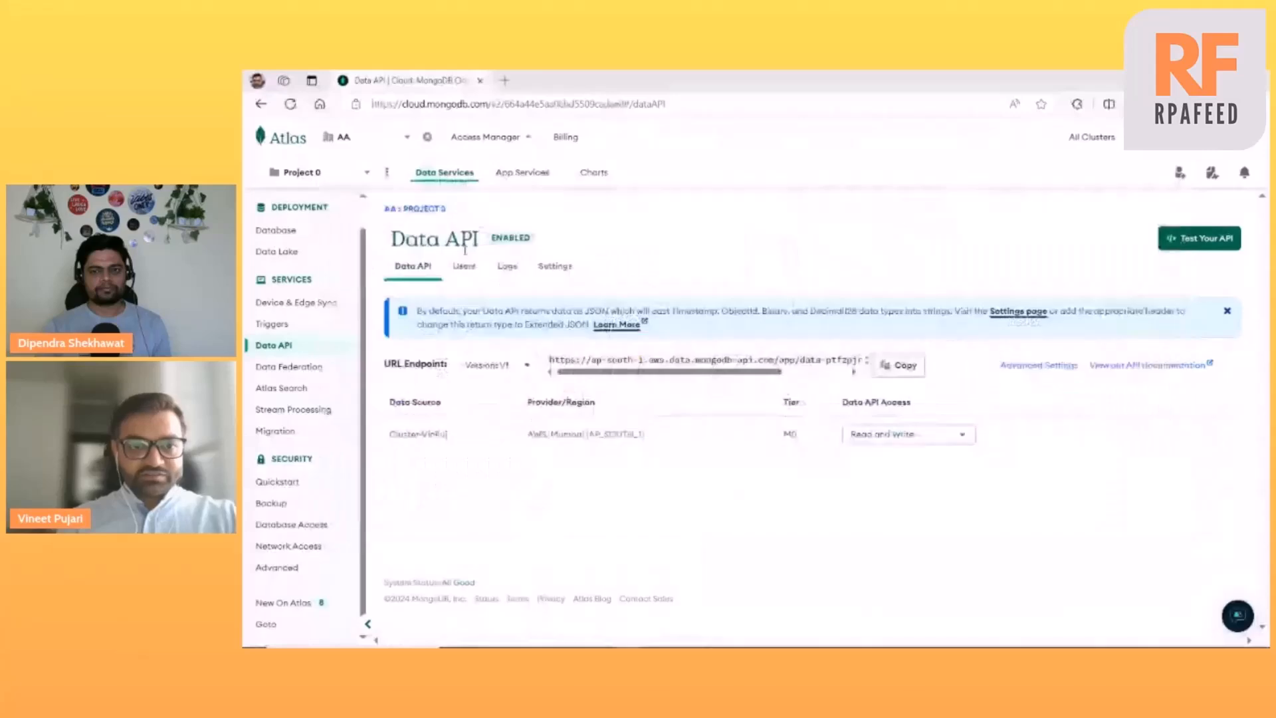
Step: Open the MongoDB Data API.postman_collection JSON file from the Downloads folder in Notepad++ and maximize its window
key(super+e)
double_click(634, 285)
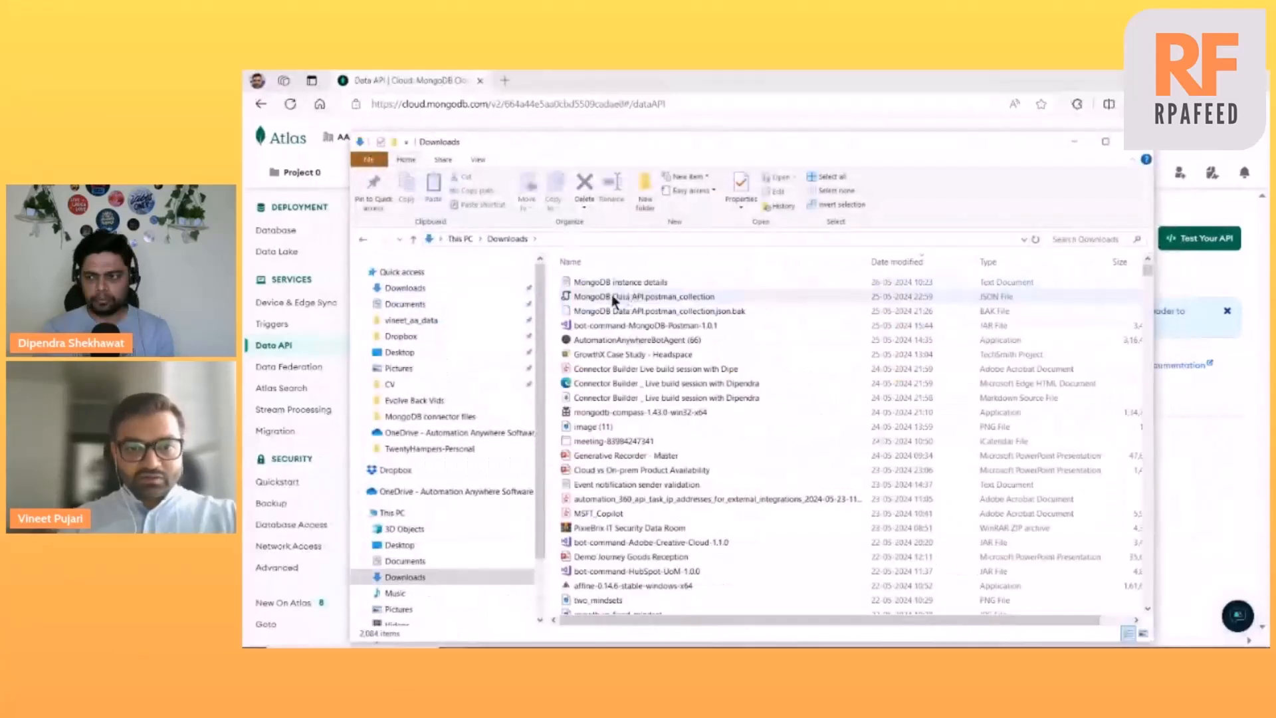
click(612, 299)
right_click(612, 299)
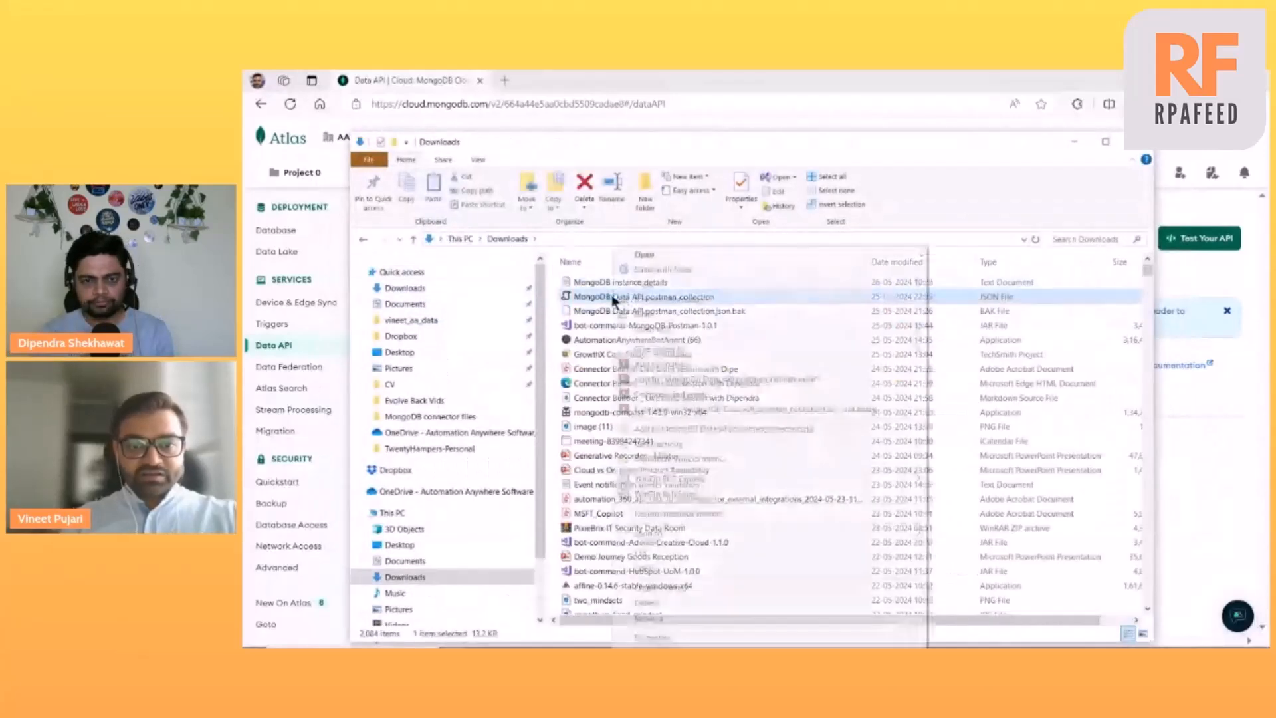
click(645, 298)
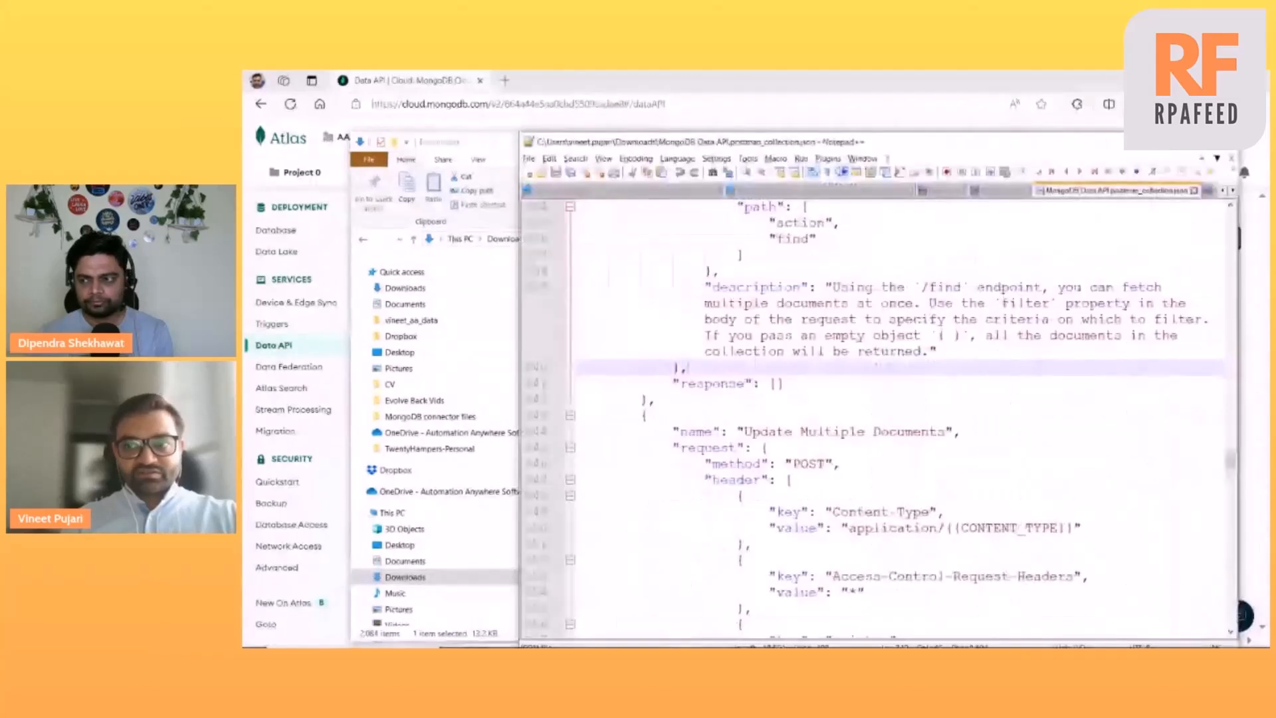
click(1188, 142)
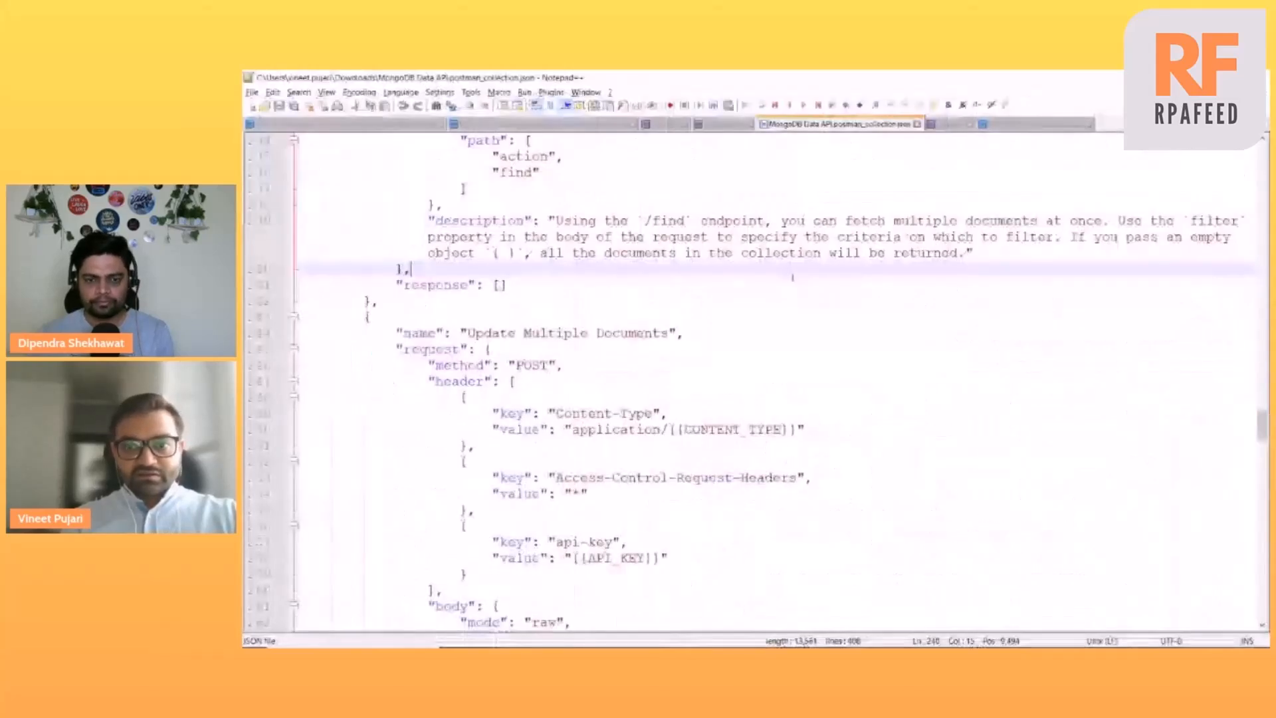
Step: Switch back to the browser and view the MongoDB Data API documentation in Postman Team Collections, selecting its page address
key(alt+Tab)
key(alt+Tab)
key(alt+Tab)
click(515, 82)
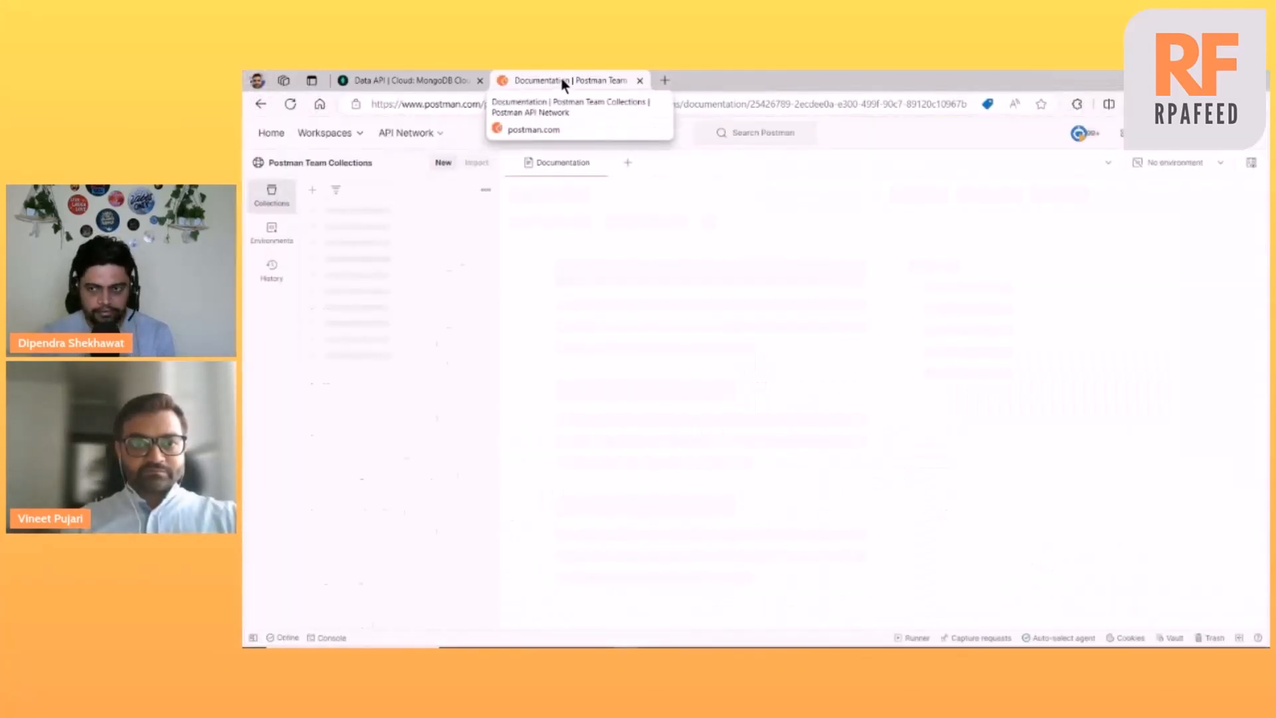
click(455, 105)
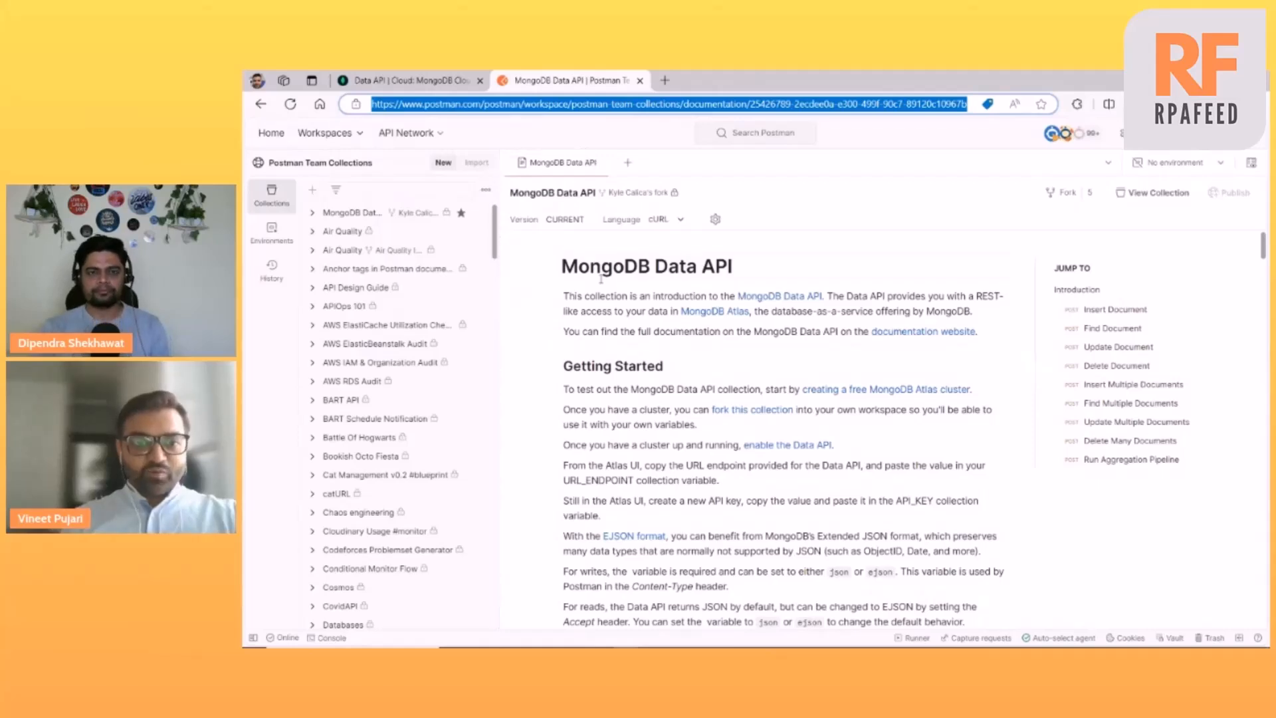
Step: Search all of Postman for "mongodb" and open the MongoDB Data API collection from My Workspace
drag(566, 266, 763, 259)
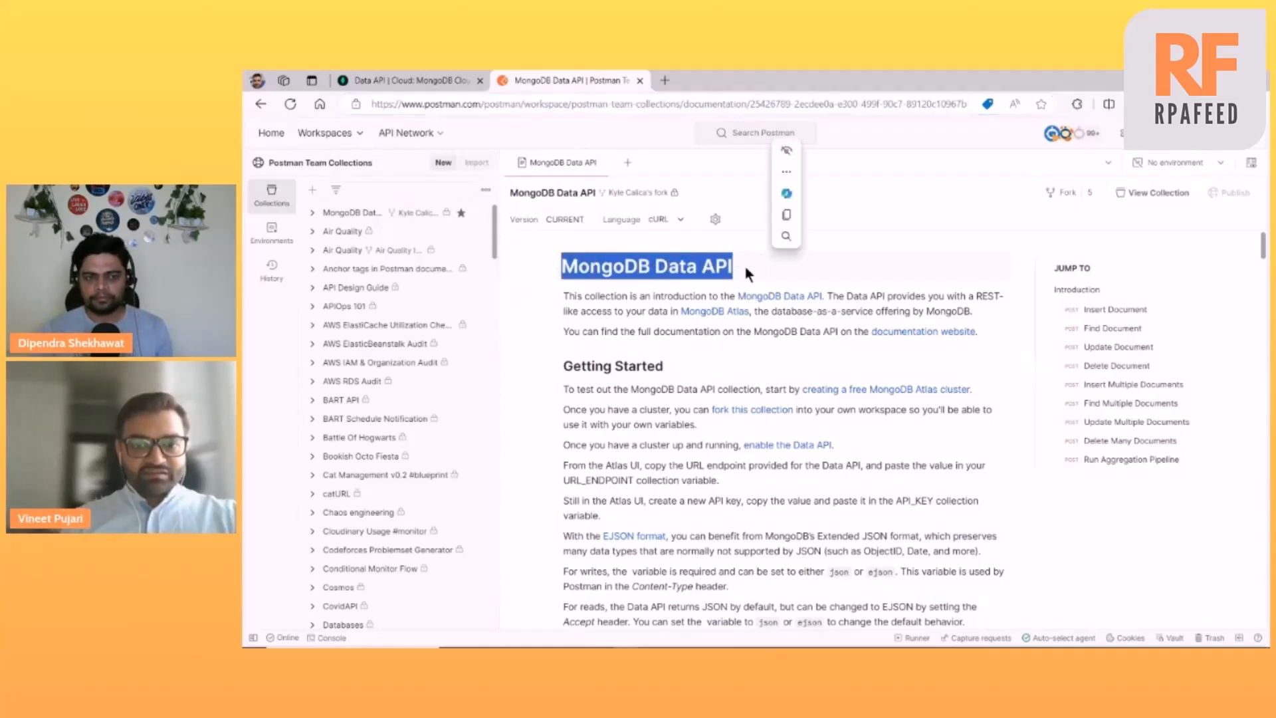
click(746, 268)
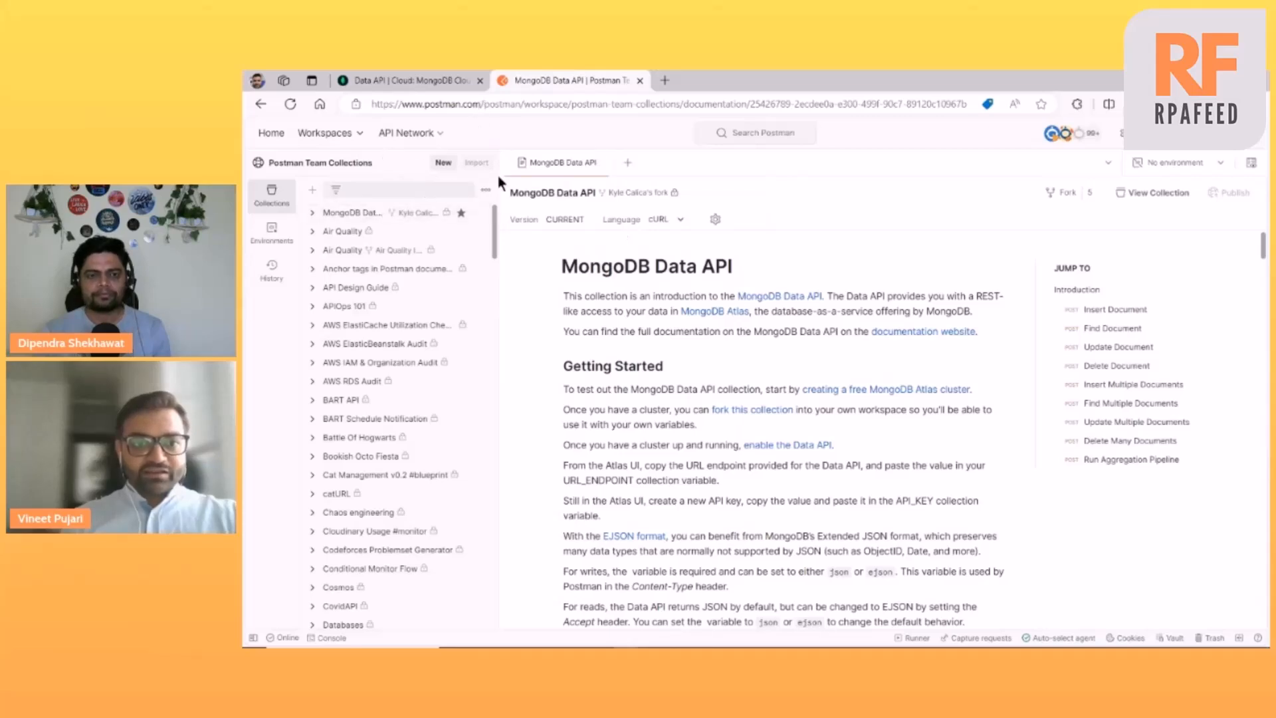
click(756, 130)
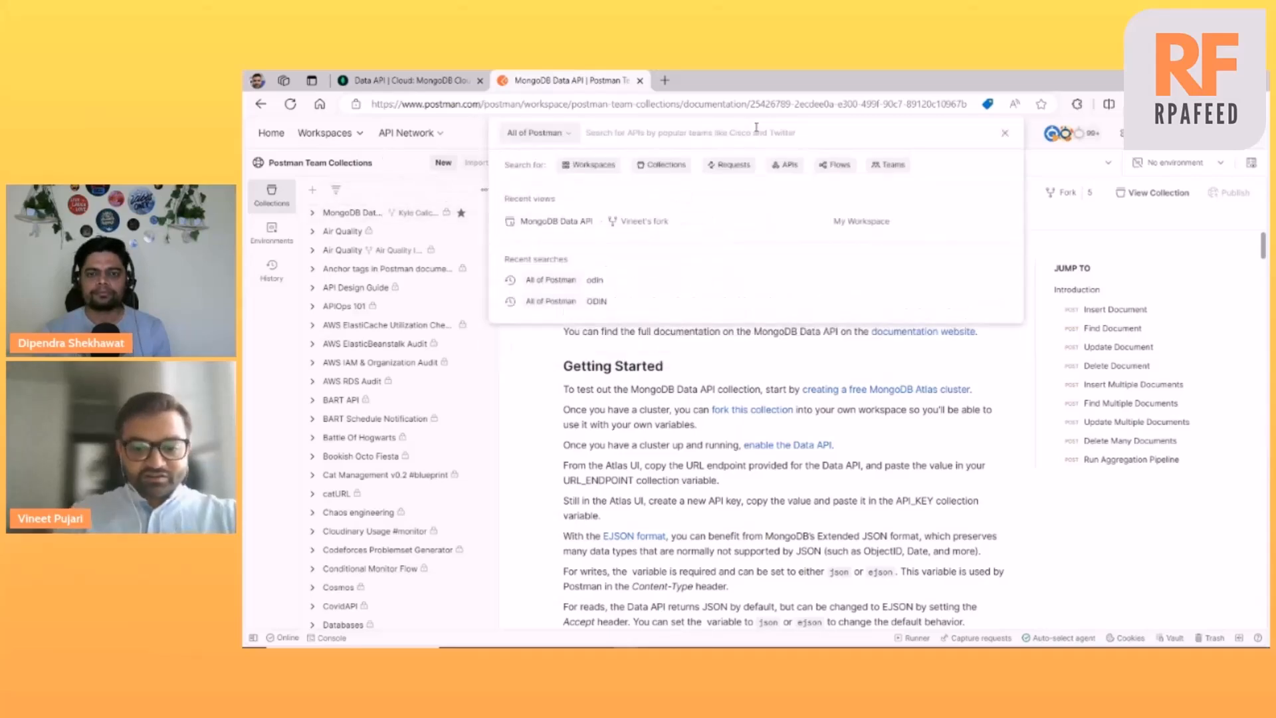
text(mongodb)
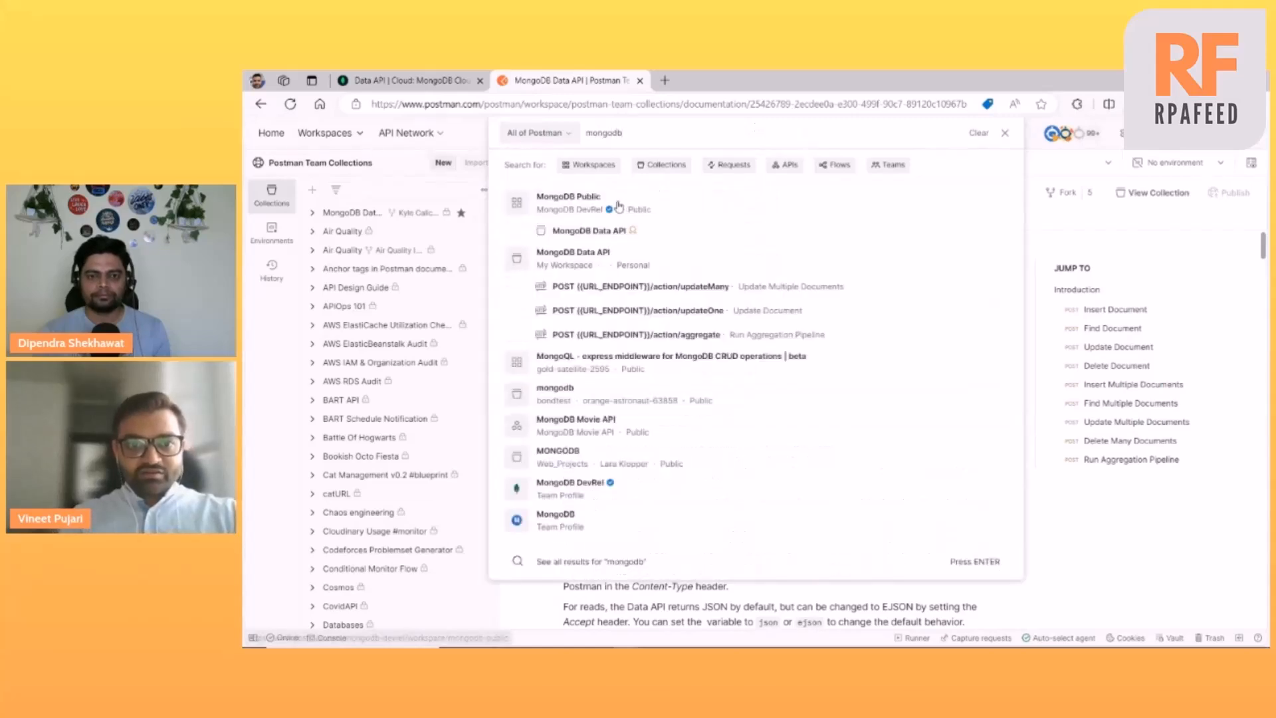
click(588, 261)
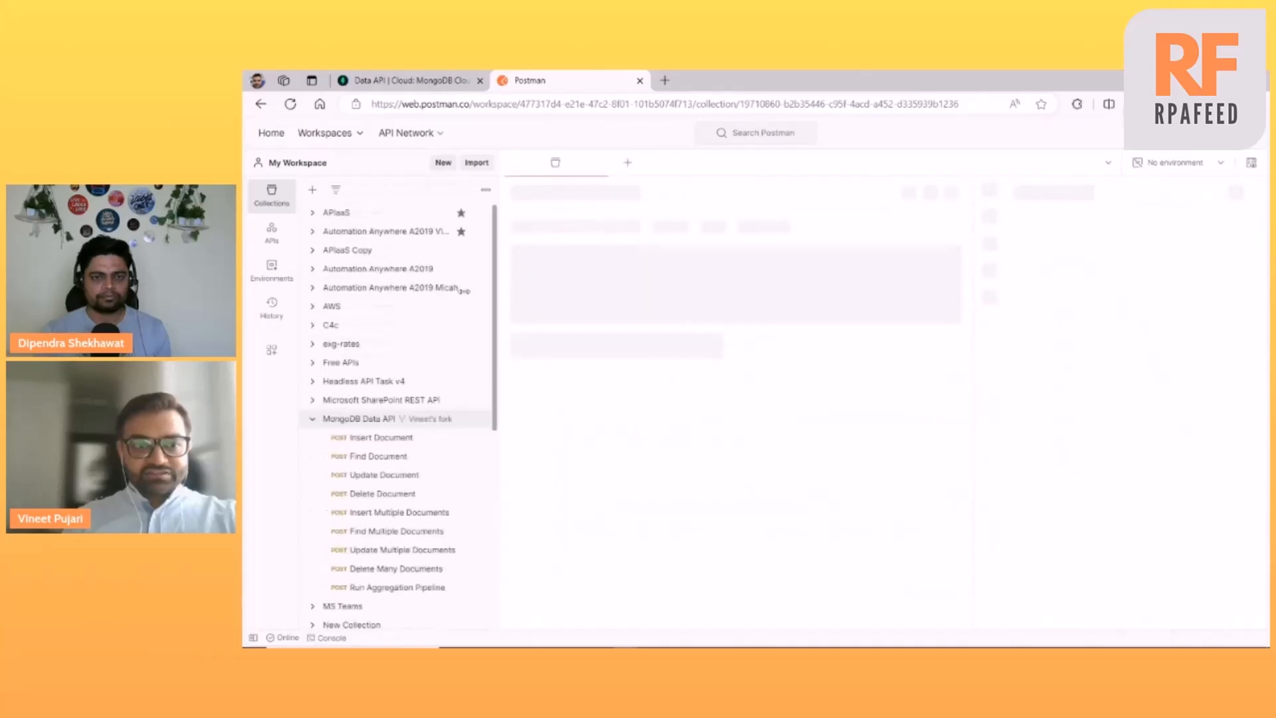
scroll(385, 432, down, 2)
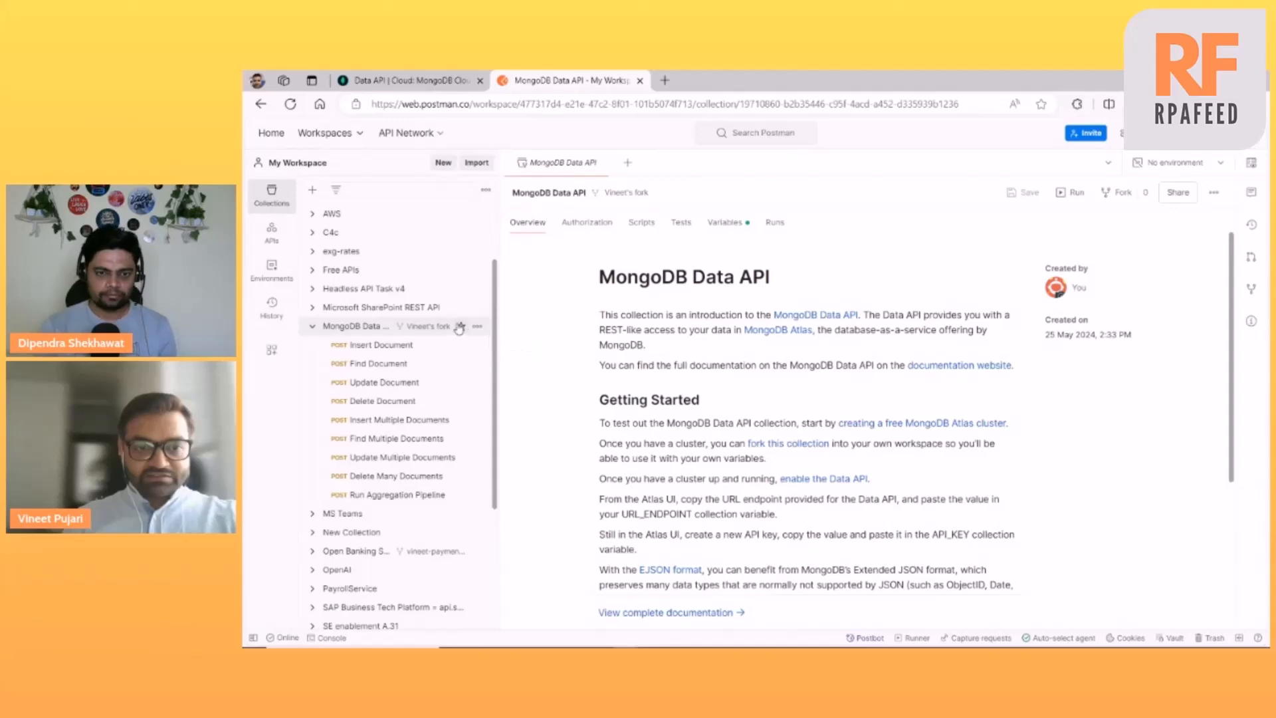
Step: Review the Insert Document, Find Document and Update Document requests and the actions available for the MongoDB Data API collection
click(474, 327)
click(476, 326)
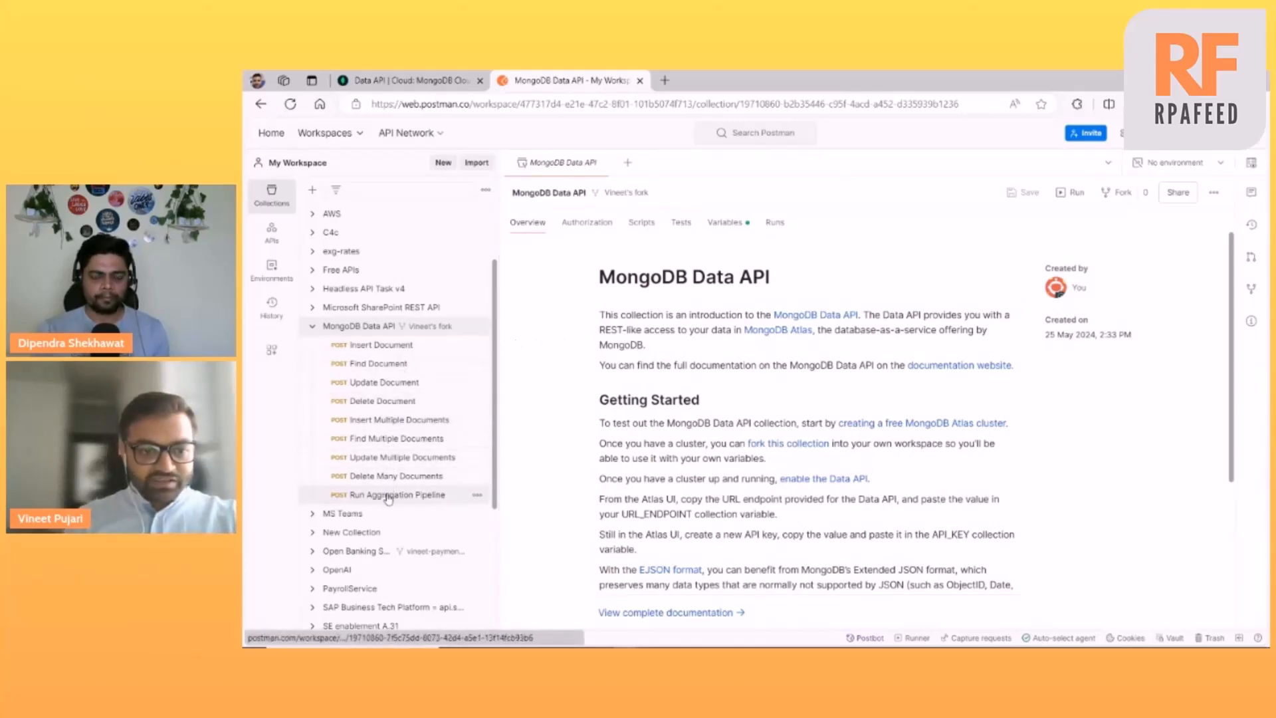
click(390, 346)
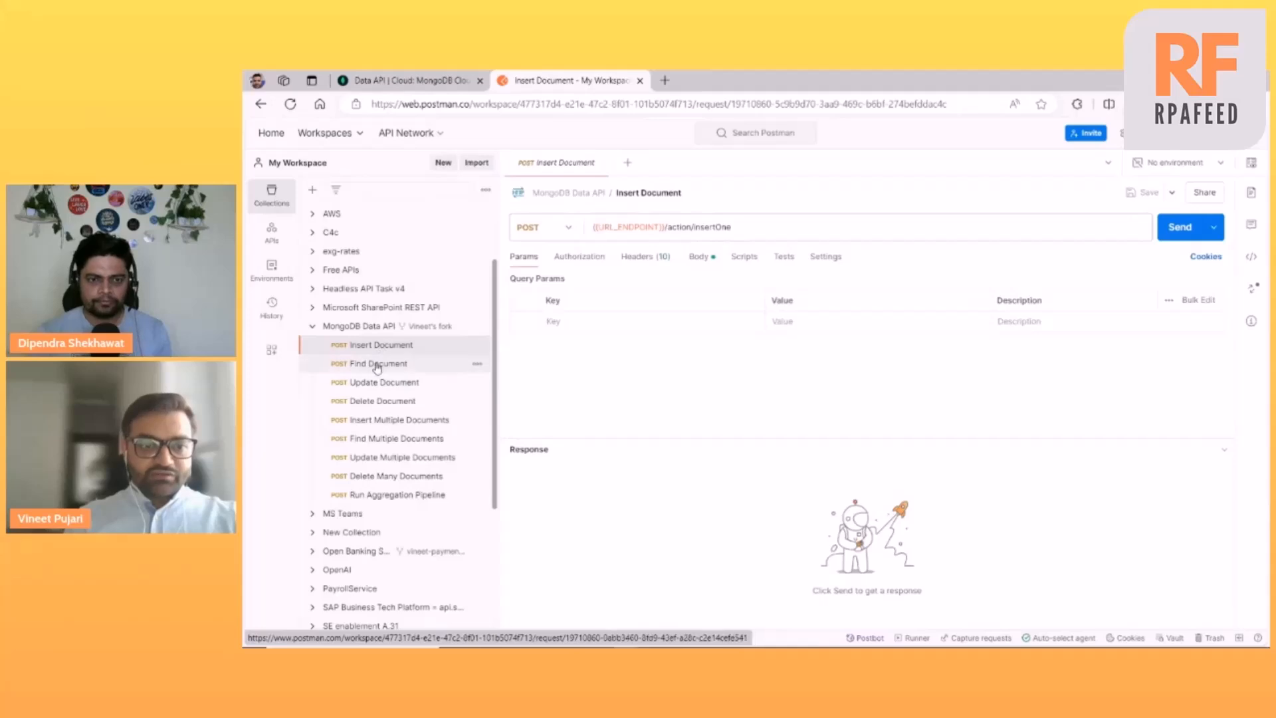
click(372, 364)
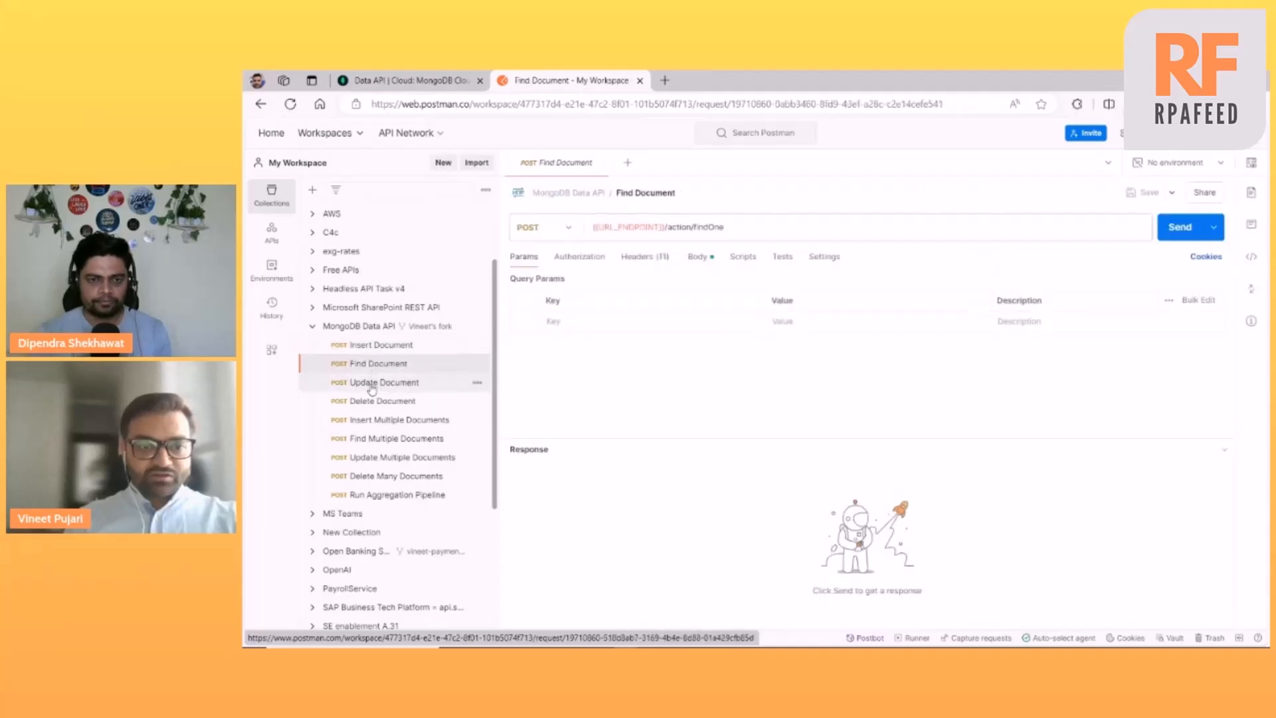
click(374, 384)
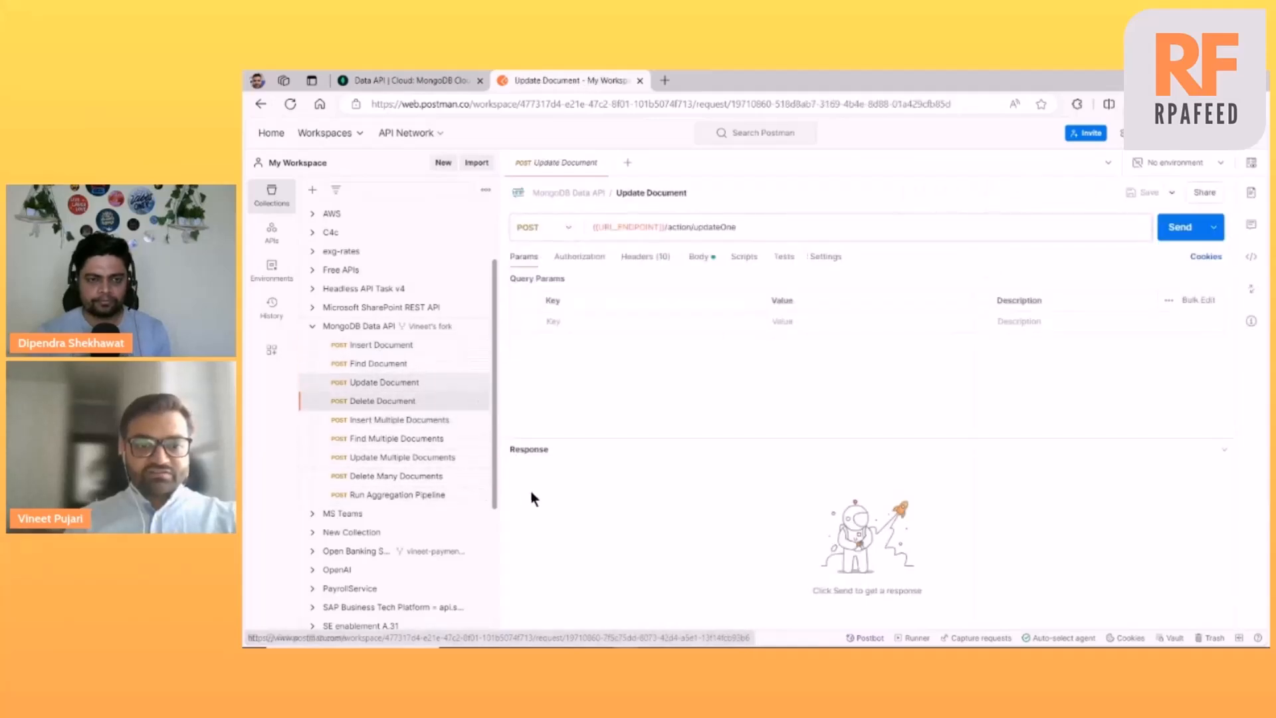
click(373, 344)
click(477, 325)
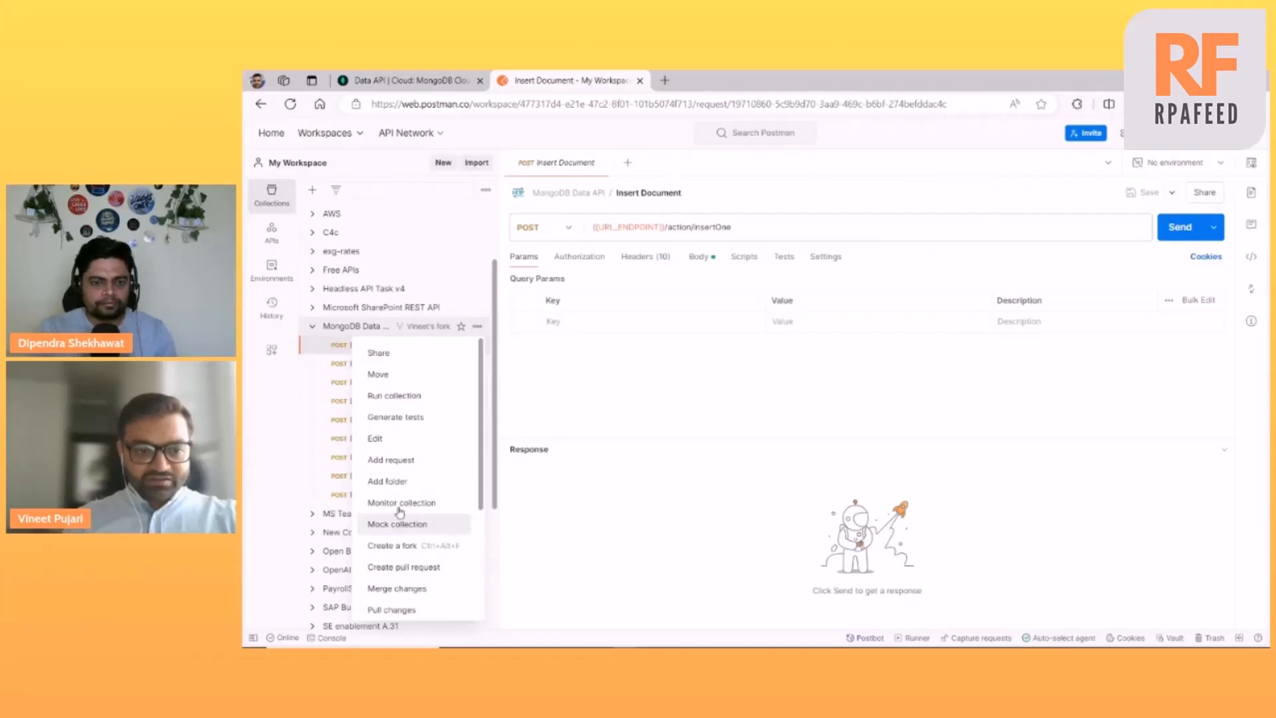
click(559, 519)
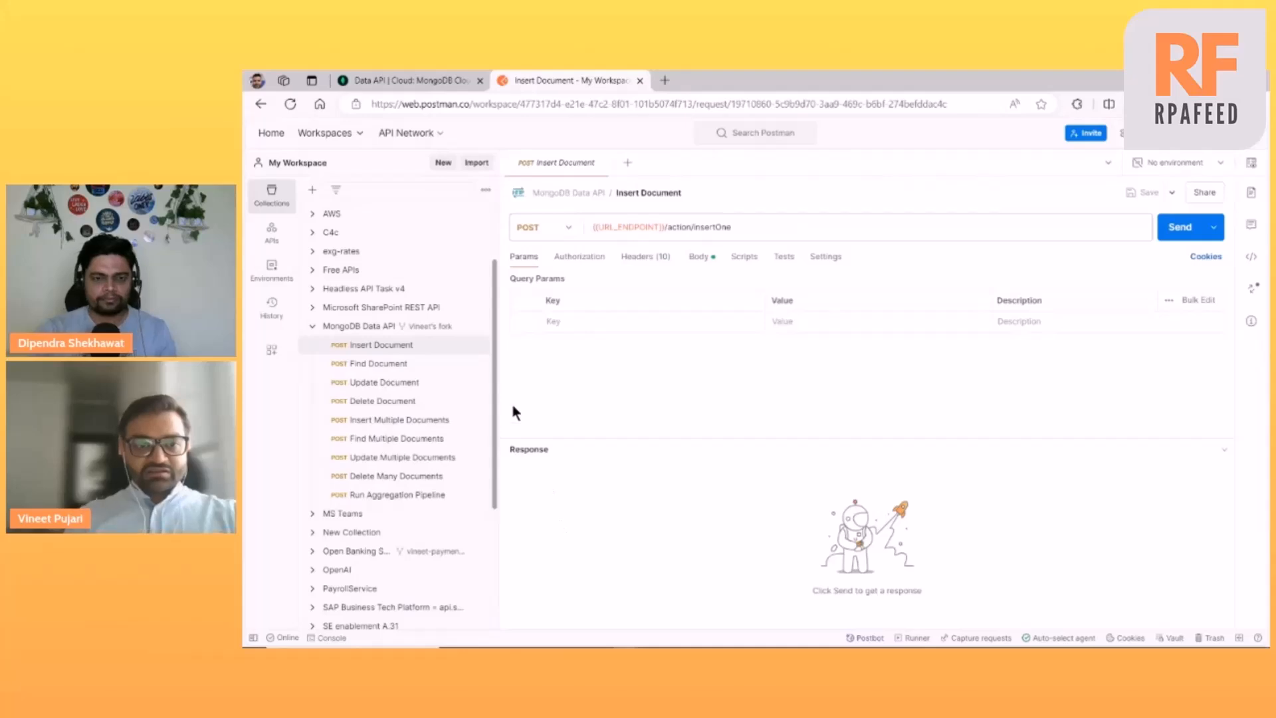
Step: Switch to the MongoDB Data API.postman_collection JSON file in Notepad++ and examine the name and description at its start
key(alt+Tab)
key(alt+Tab)
key(alt+Tab)
key(alt+Tab)
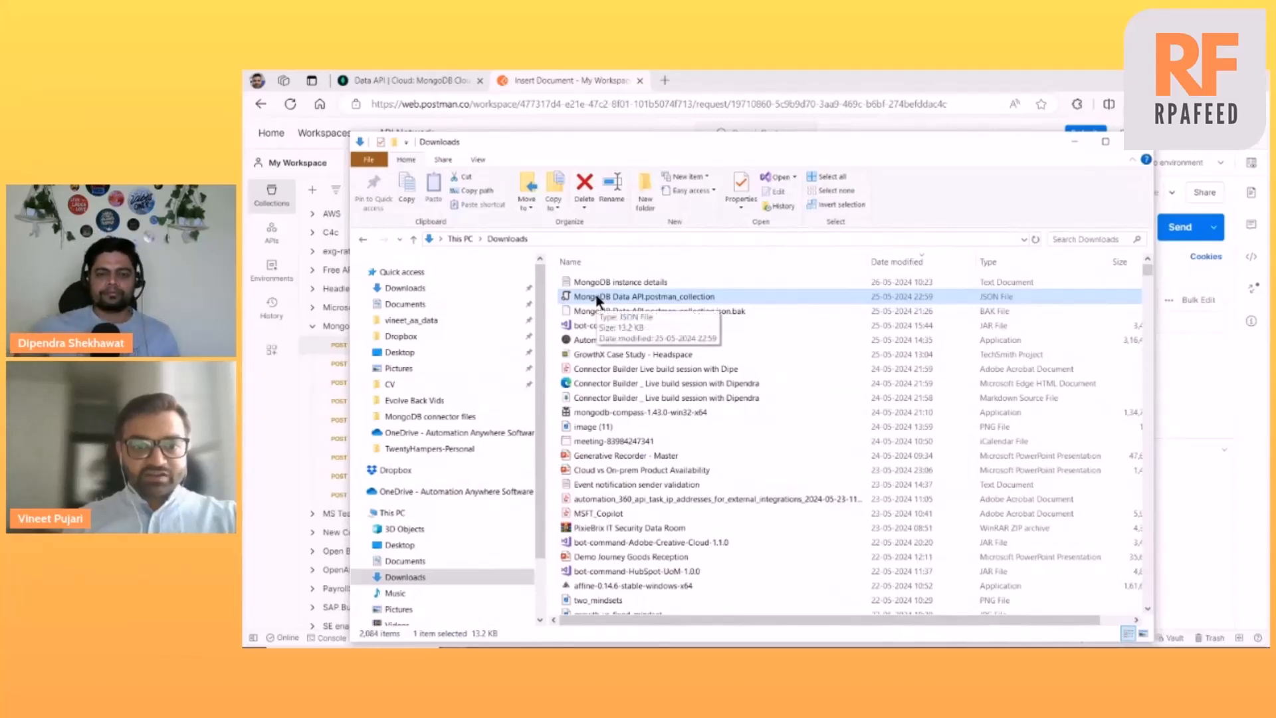
key(alt+Tab)
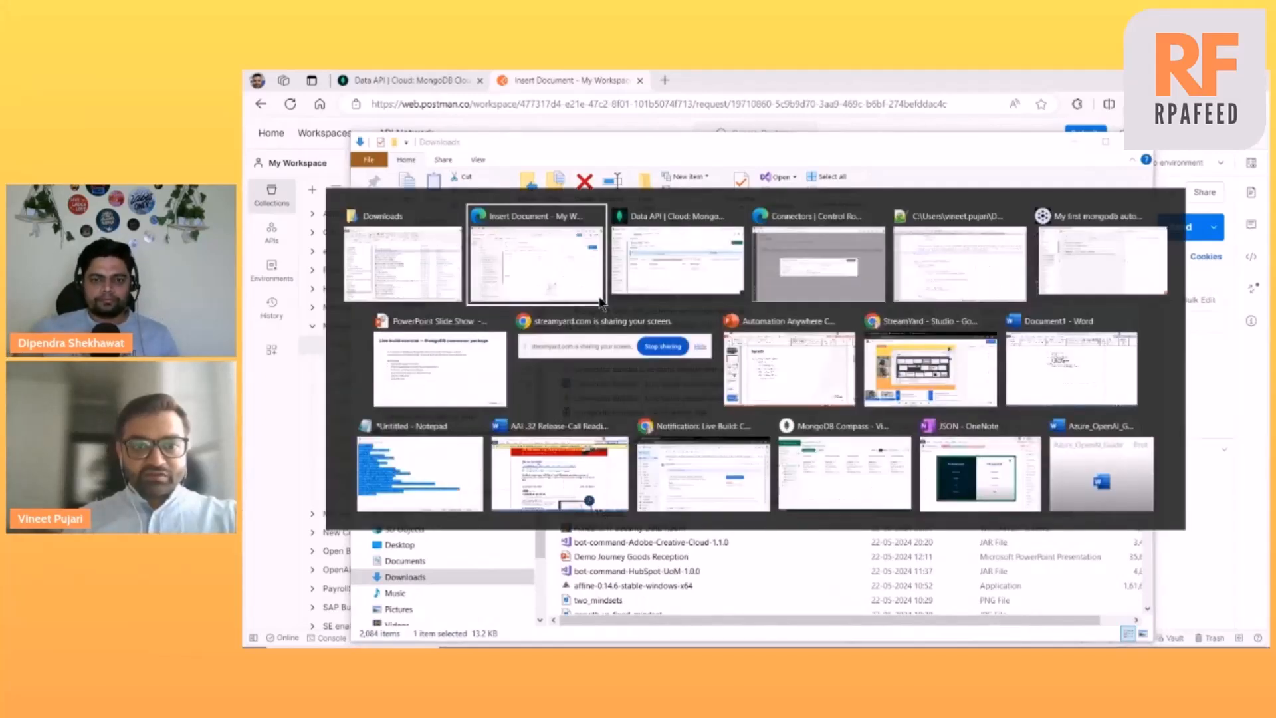
key(alt+Tab)
key(alt+Tab)
key(alt+shift+Tab)
key(alt+Tab)
key(alt+Tab)
scroll(608, 284, up, 20)
mouse_move(402, 173)
mouse_down()
mouse_move(541, 172)
mouse_move(540, 190)
mouse_move(412, 189)
mouse_up()
scroll(444, 345, down, 1)
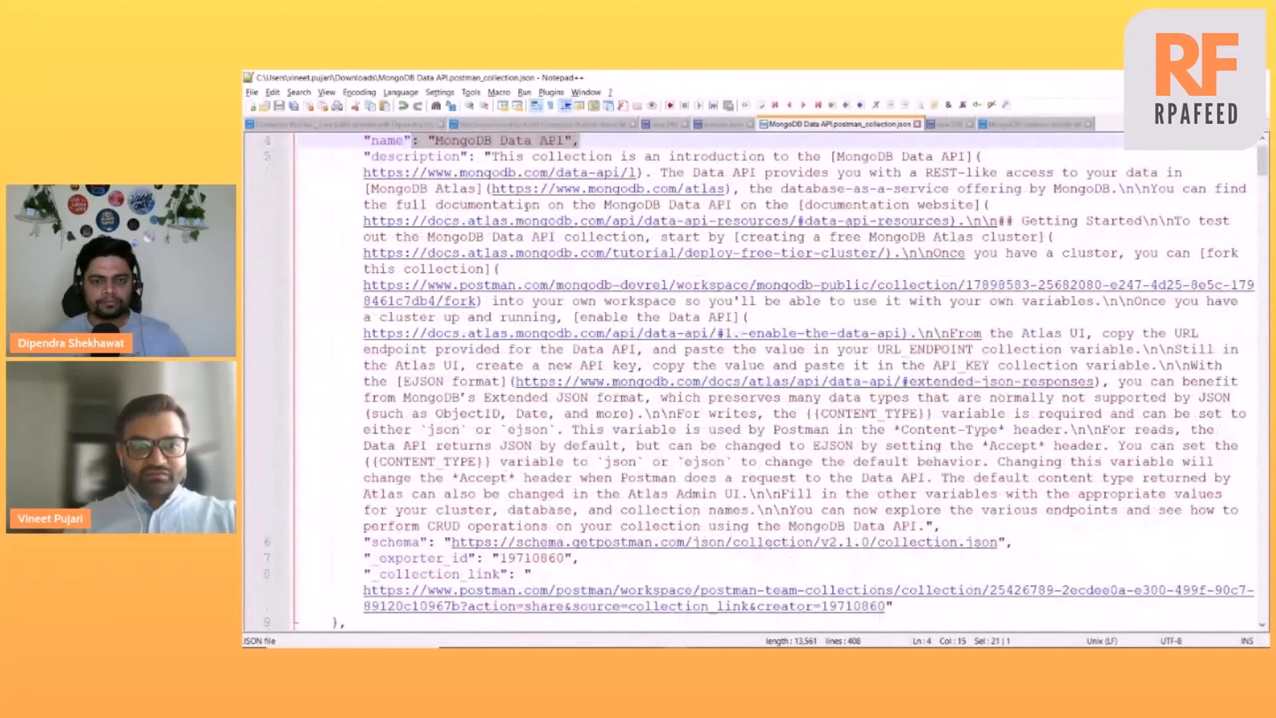
Step: Collapse the request blocks of Insert Document, Find Document and Update Document, skim the remaining JSON and return to its start
scroll(447, 423, down, 9)
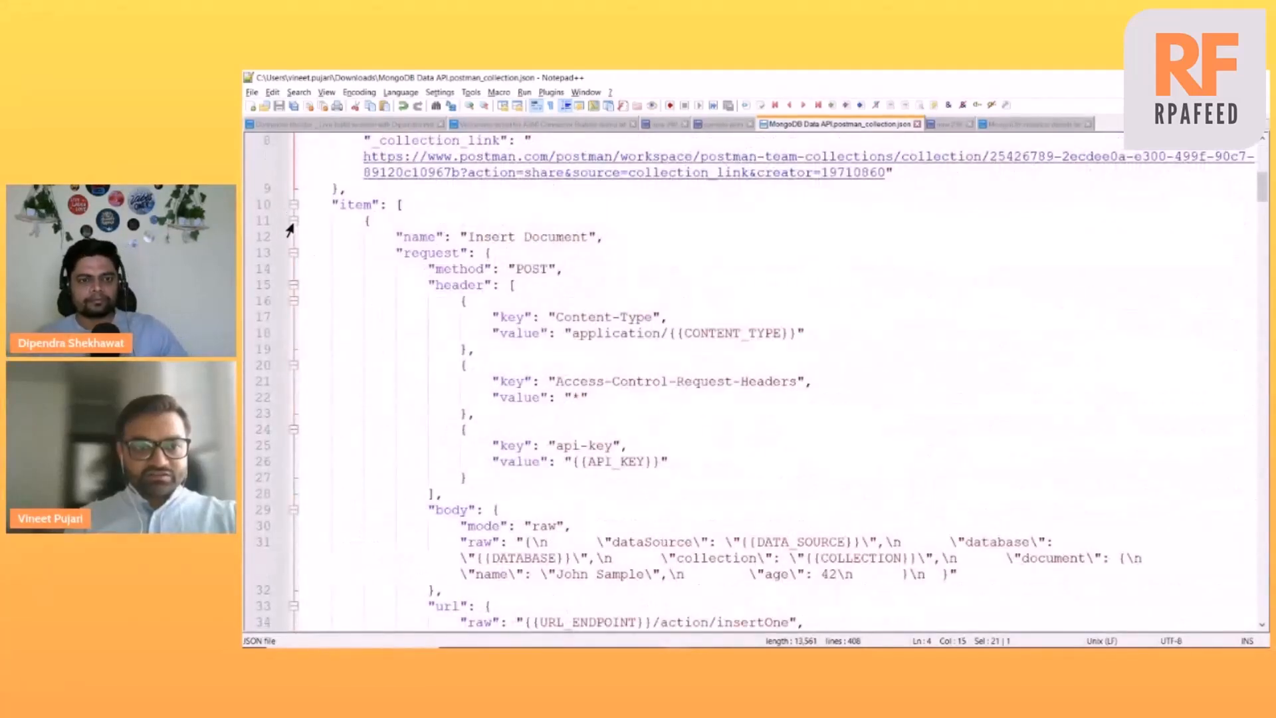
click(291, 223)
click(292, 222)
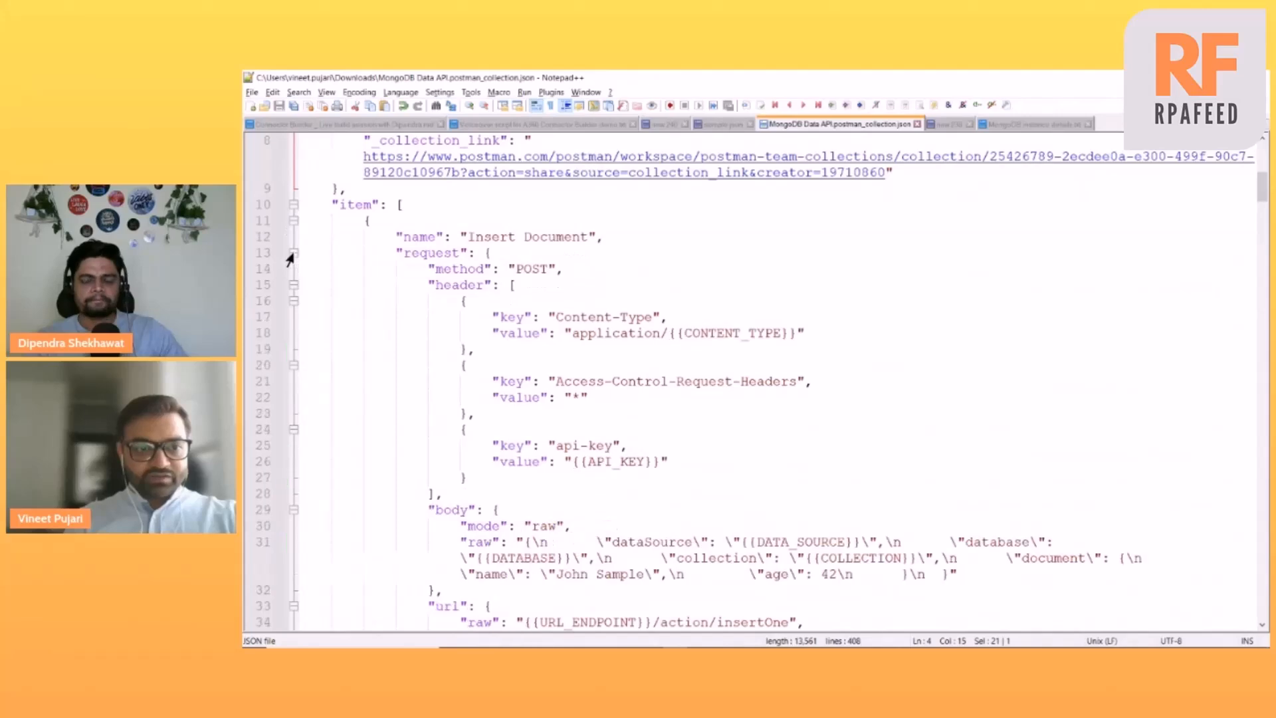
click(293, 253)
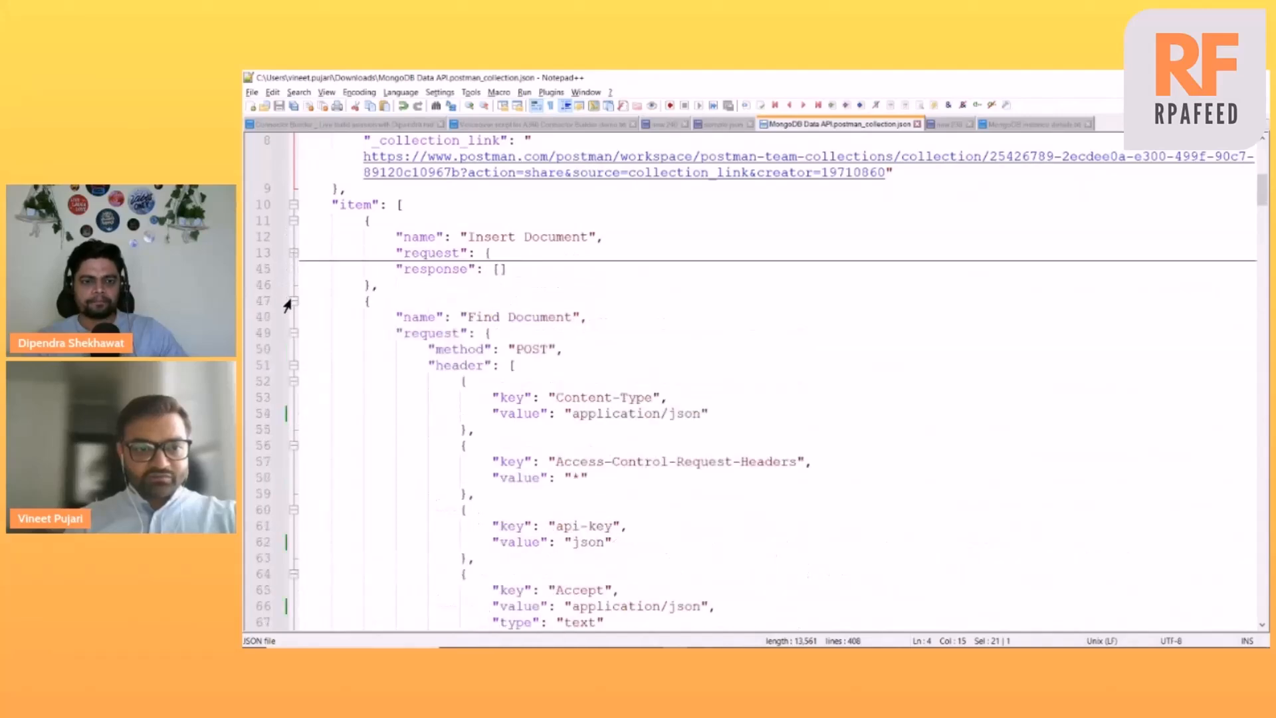
click(292, 333)
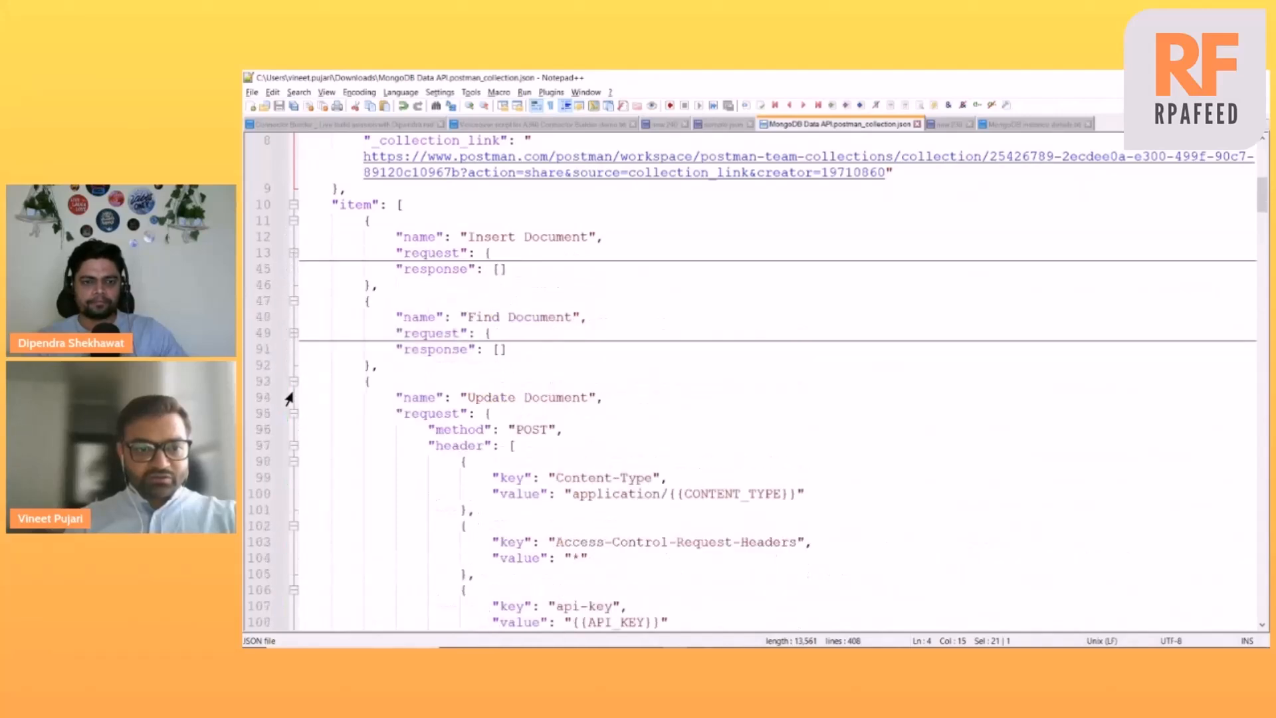
click(292, 414)
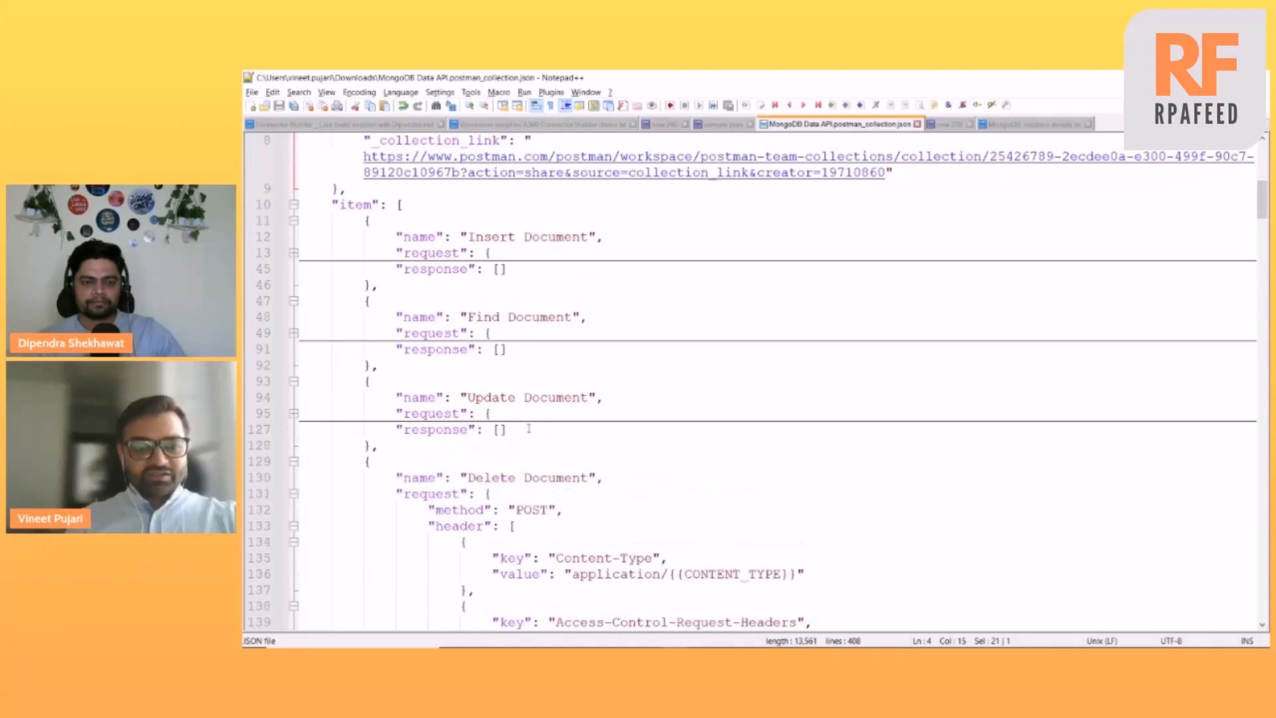
scroll(528, 428, down, 20)
scroll(529, 428, down, 20)
scroll(528, 428, up, 20)
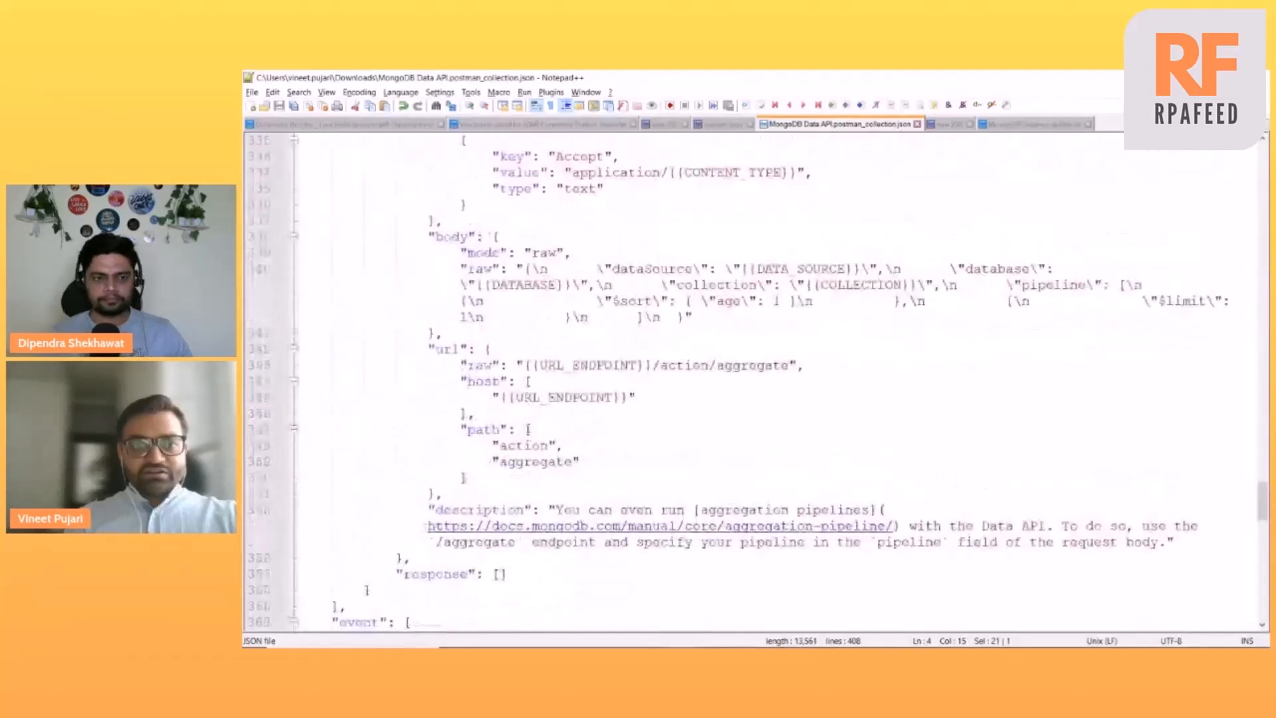
key(ctrl+Home)
Step: View the Atlas Data API page in the browser, then switch to the Create connector dialog in the Automation Anywhere Control Room
key(alt+Tab)
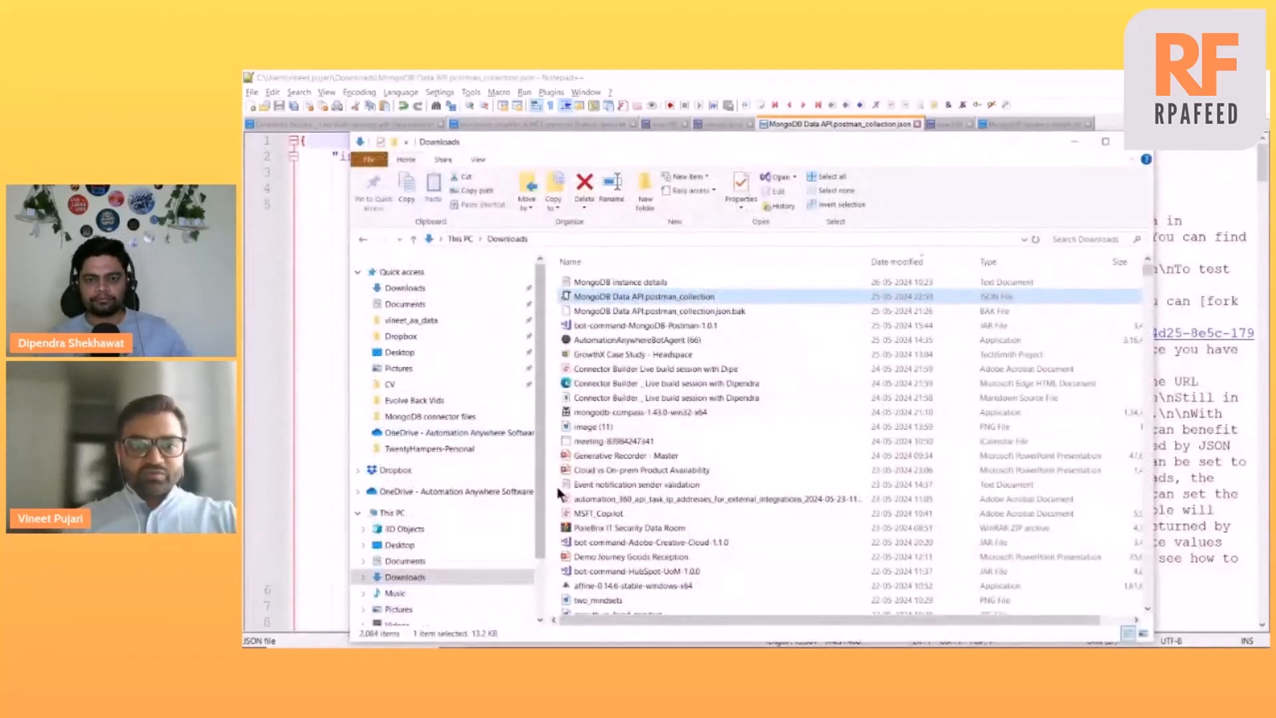
key(alt+Tab)
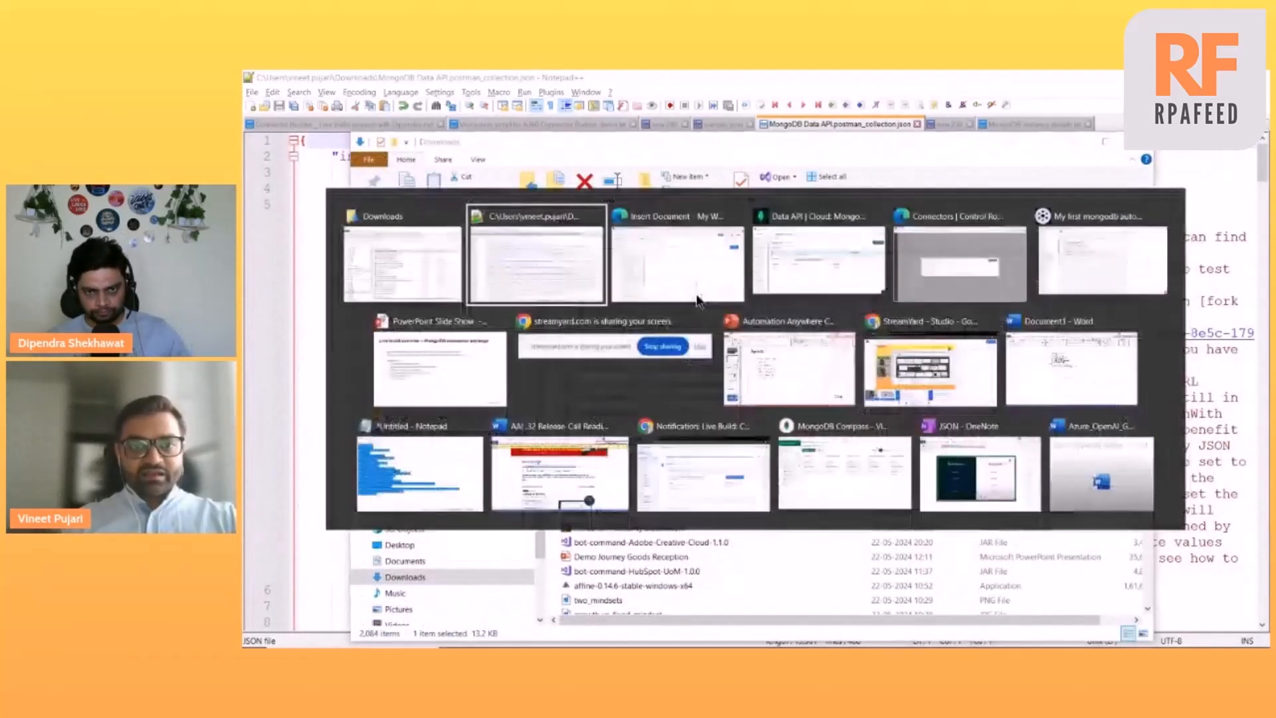
key(alt+Tab)
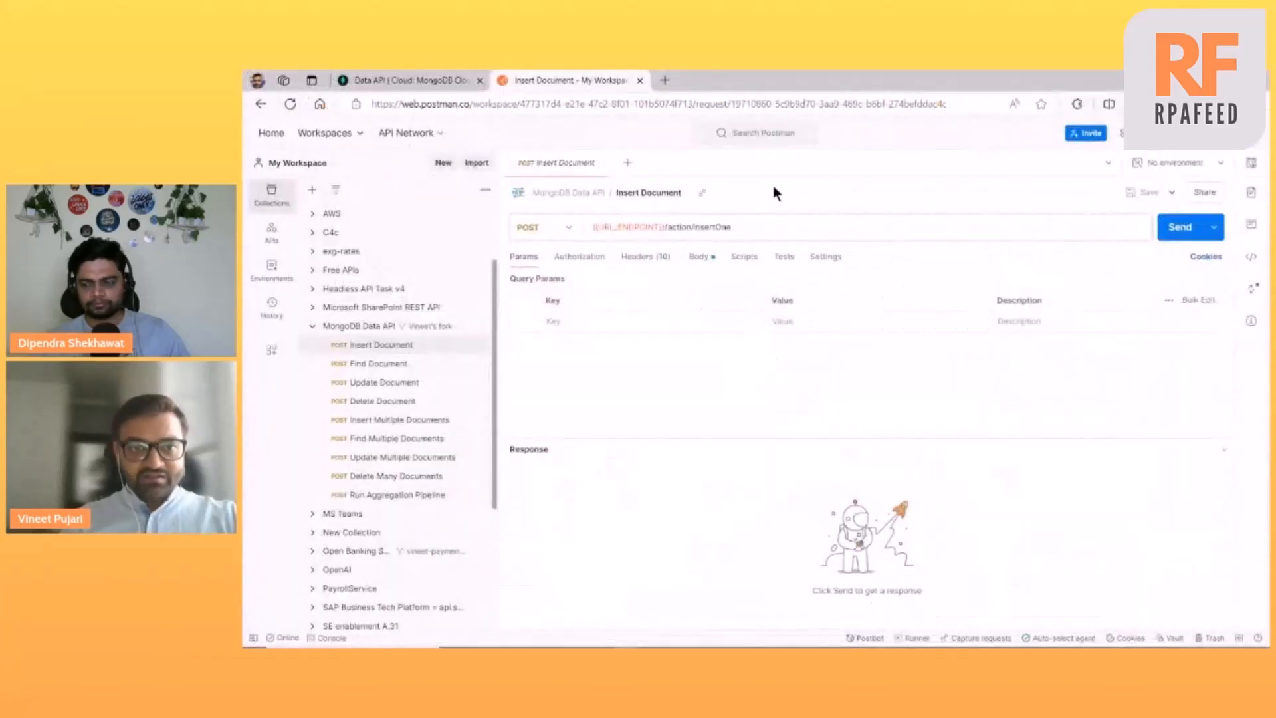
click(408, 79)
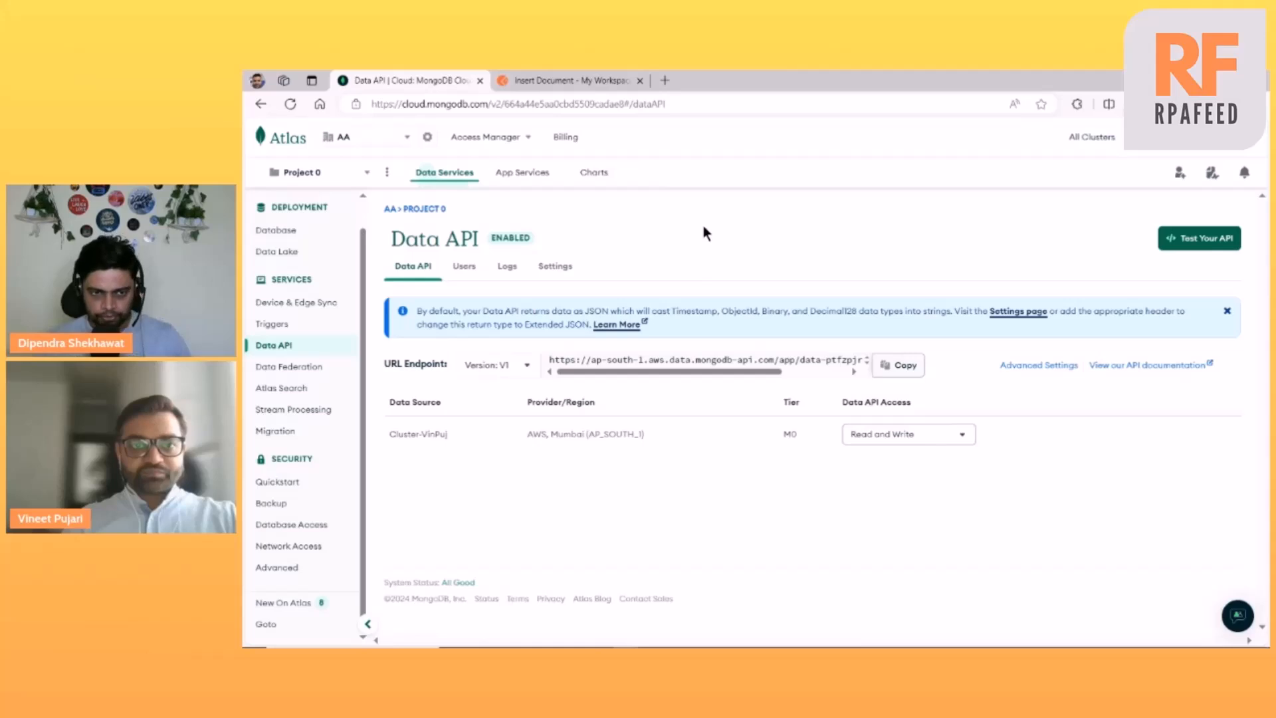
key(alt+Tab)
key(alt+Tab)
key(alt+Tab)
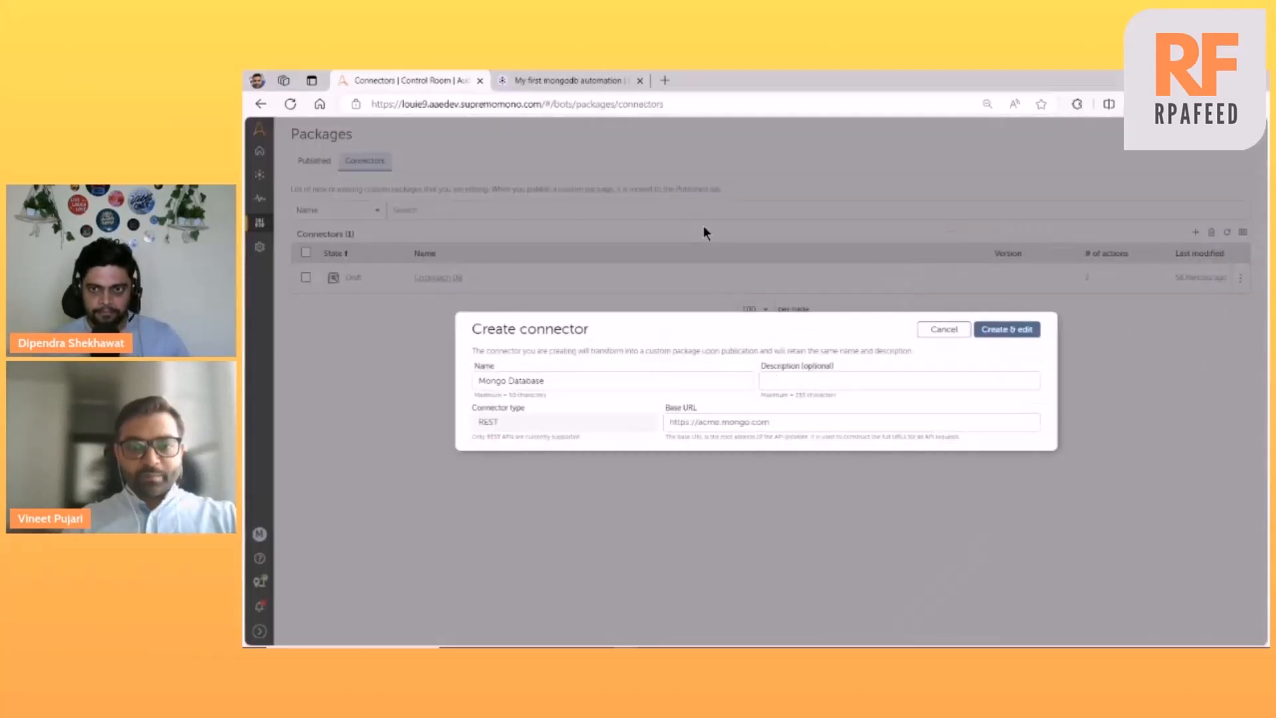
Step: Examine the Base URL entry in the Create connector dialog without changing it
click(783, 422)
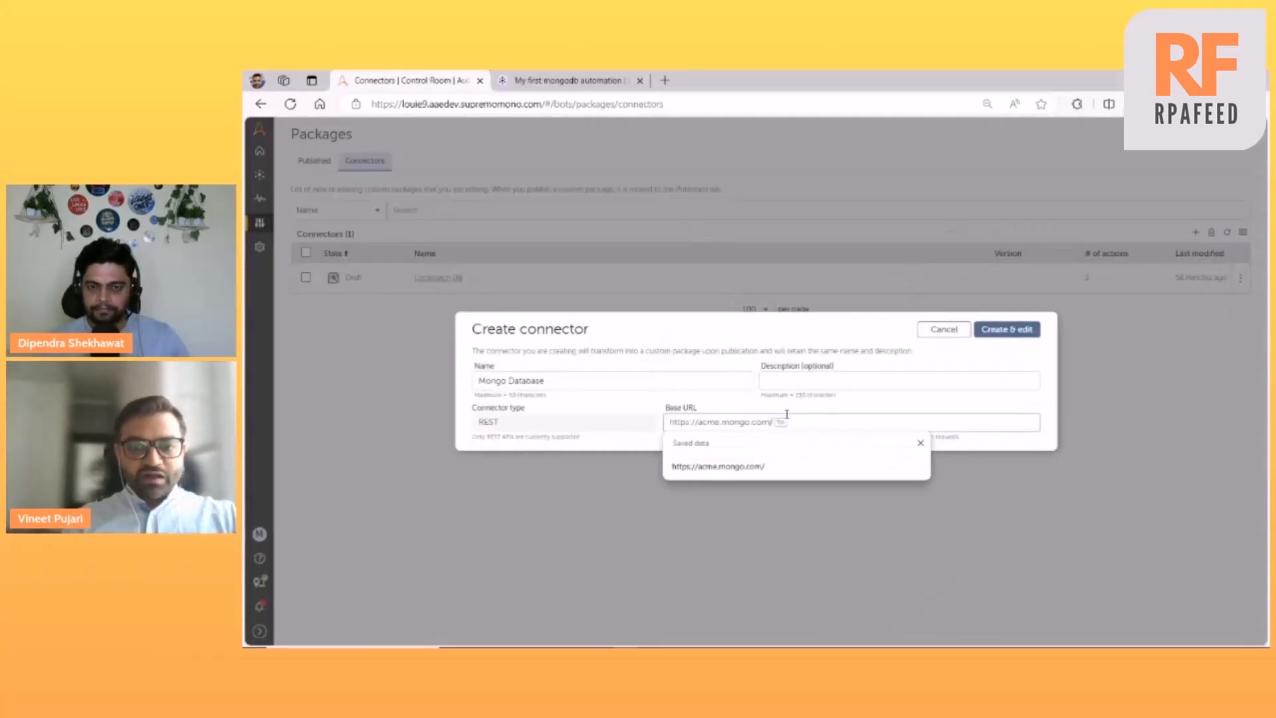
click(742, 397)
click(672, 420)
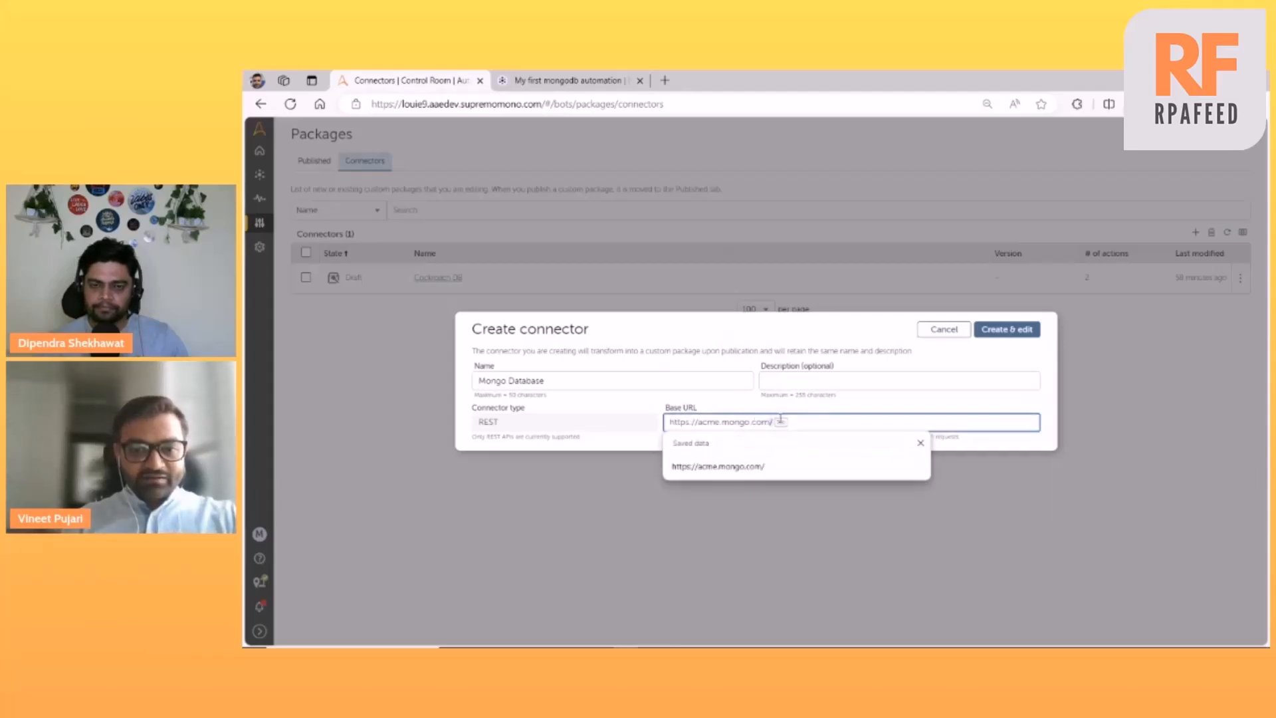
click(723, 406)
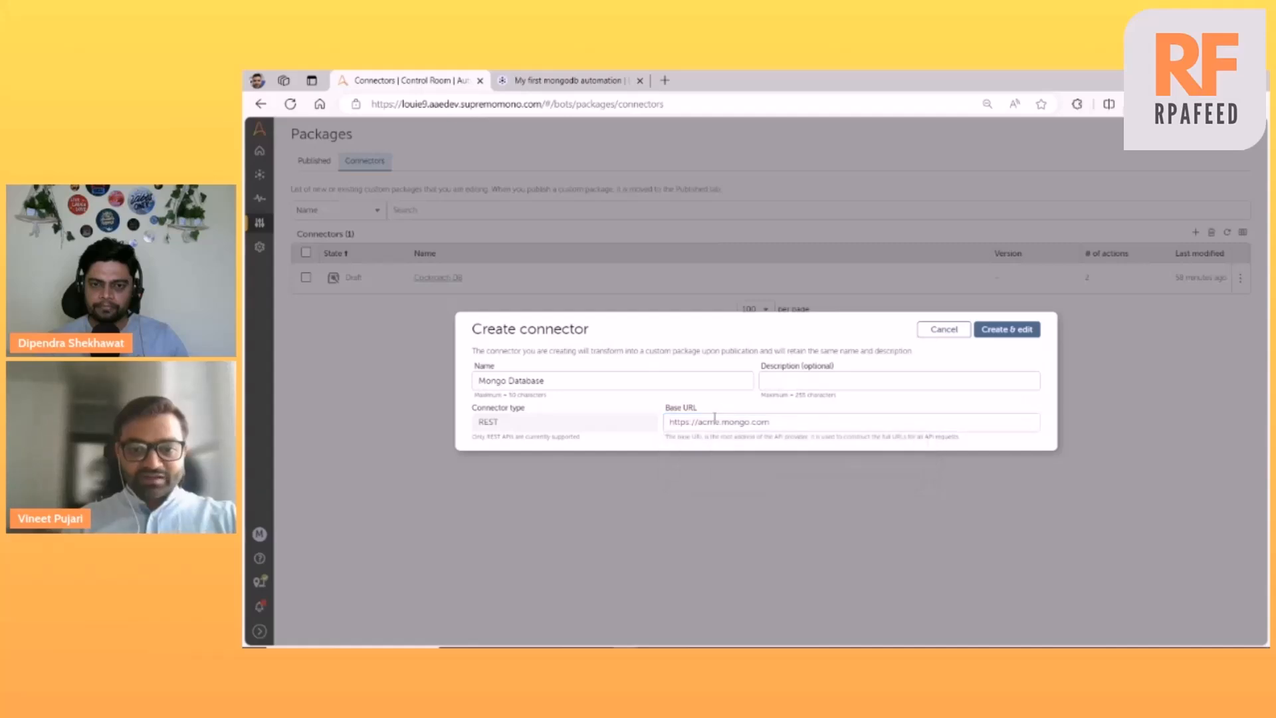
click(778, 422)
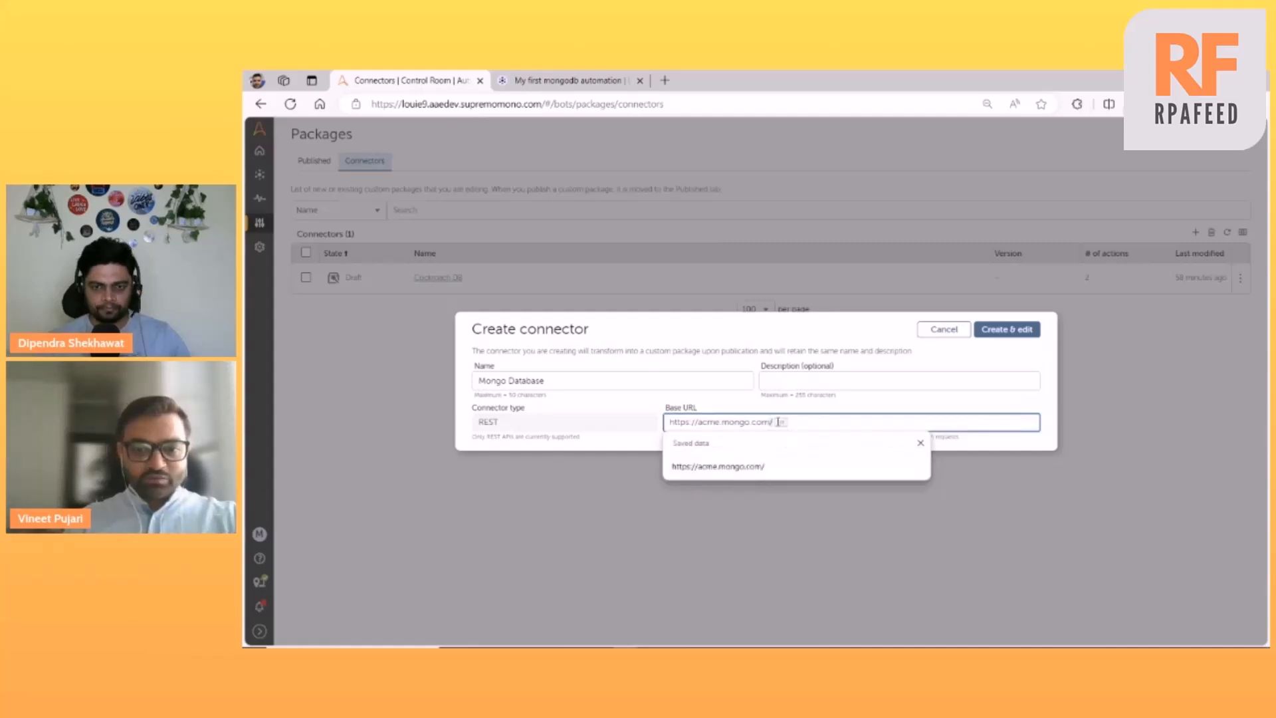
click(724, 404)
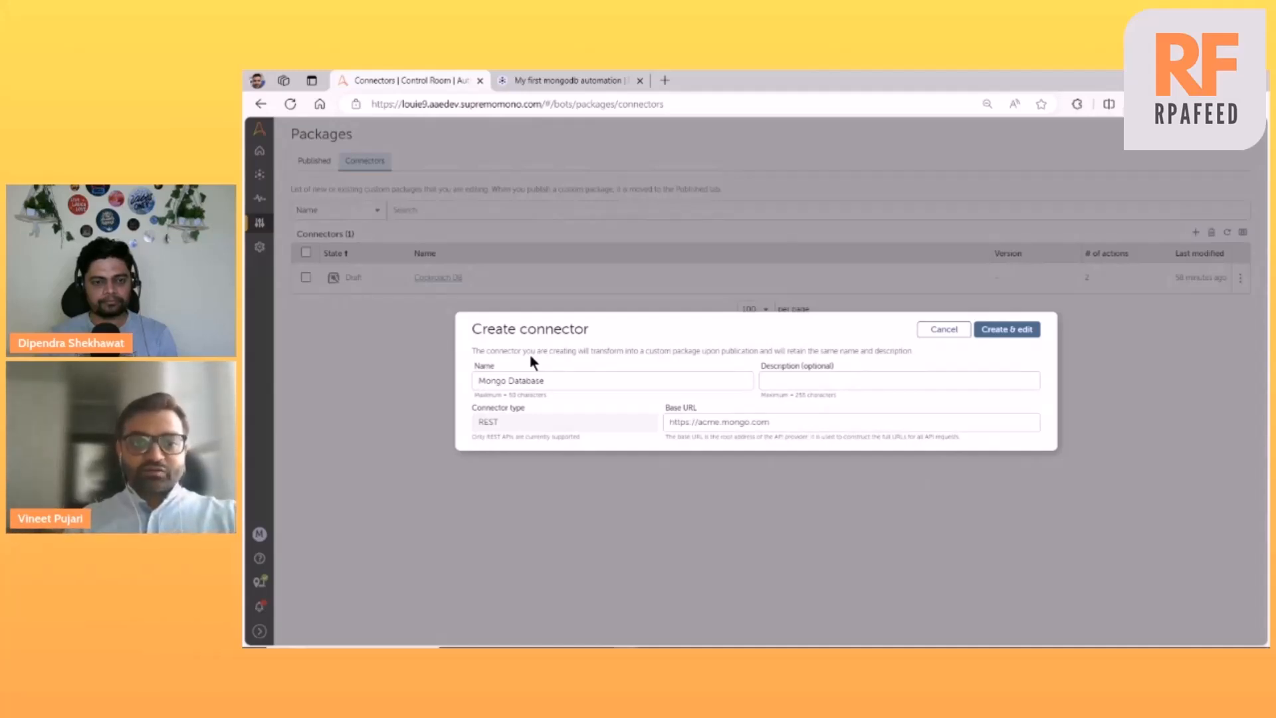
Step: Try to create the connector as Mongo Database, rename it Mongo Database 202 and create it for editing
click(1005, 330)
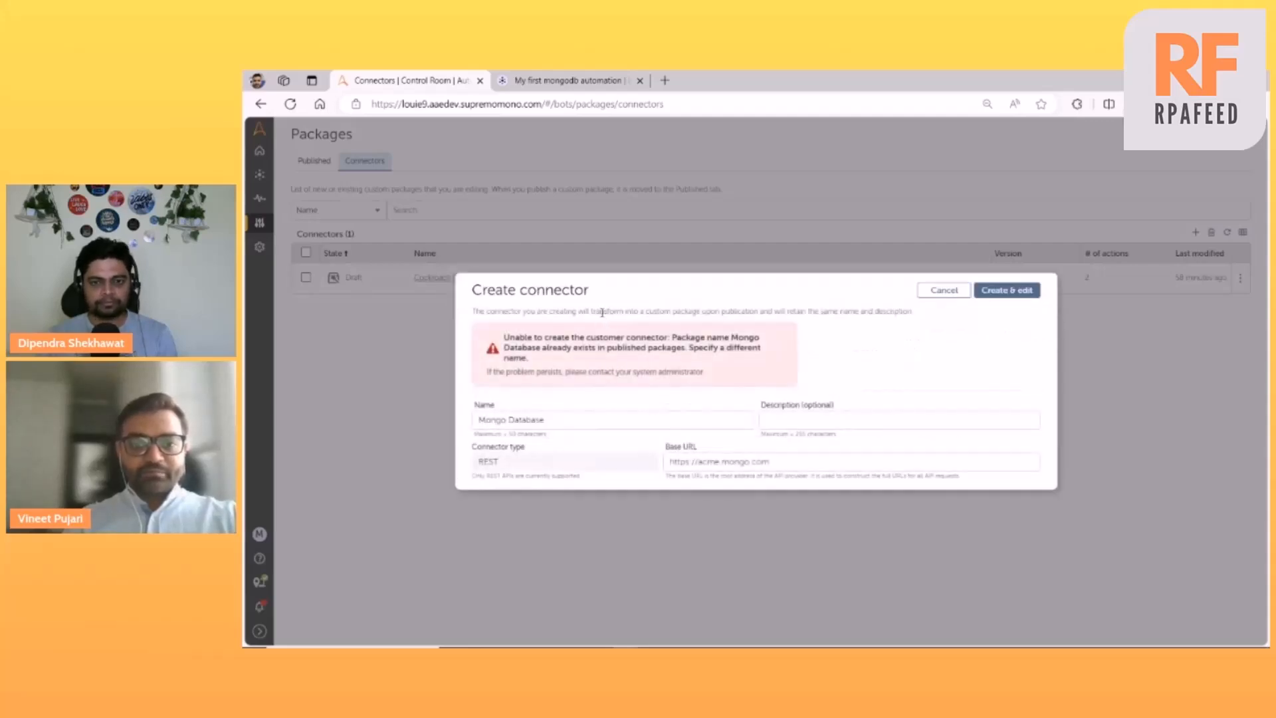
click(569, 415)
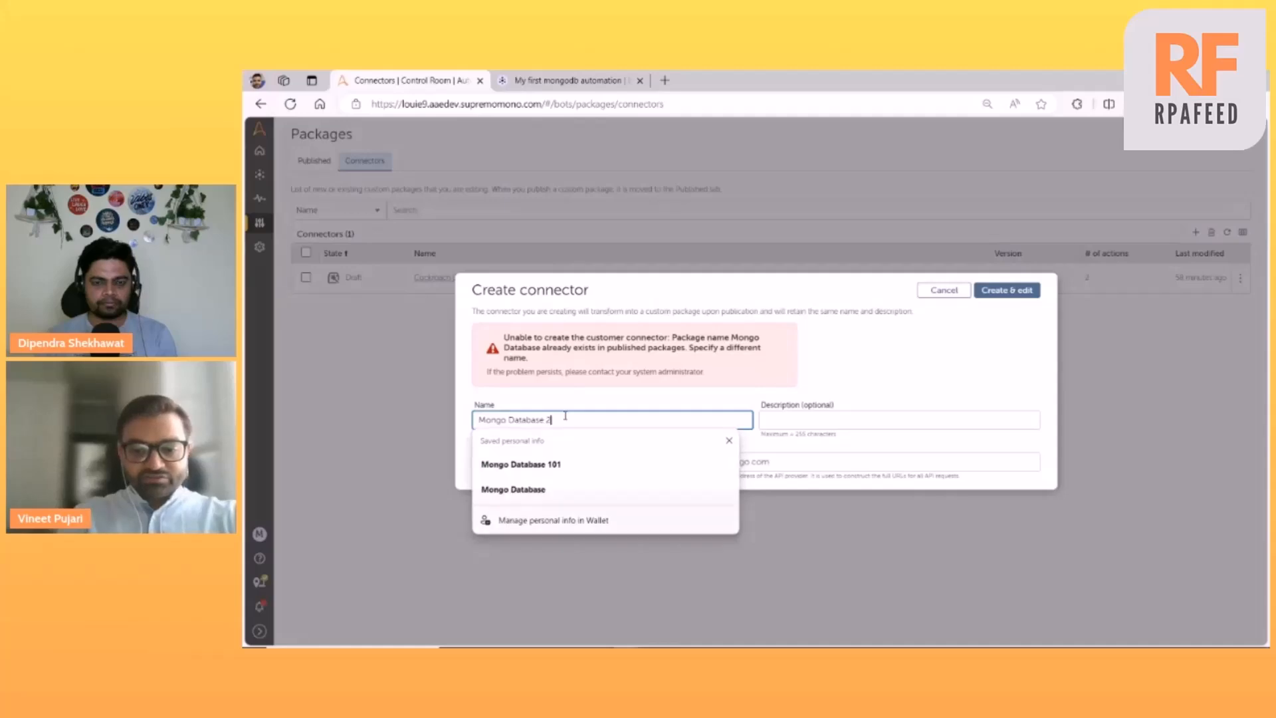
text(202)
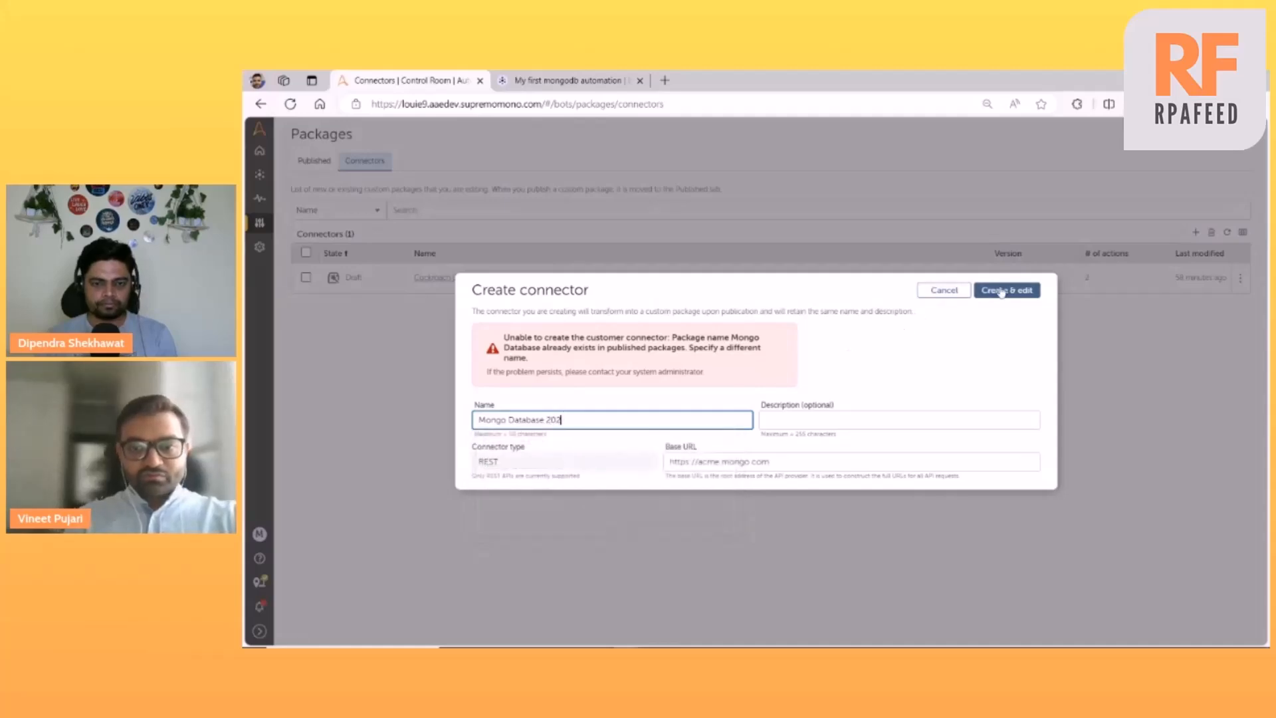
click(997, 289)
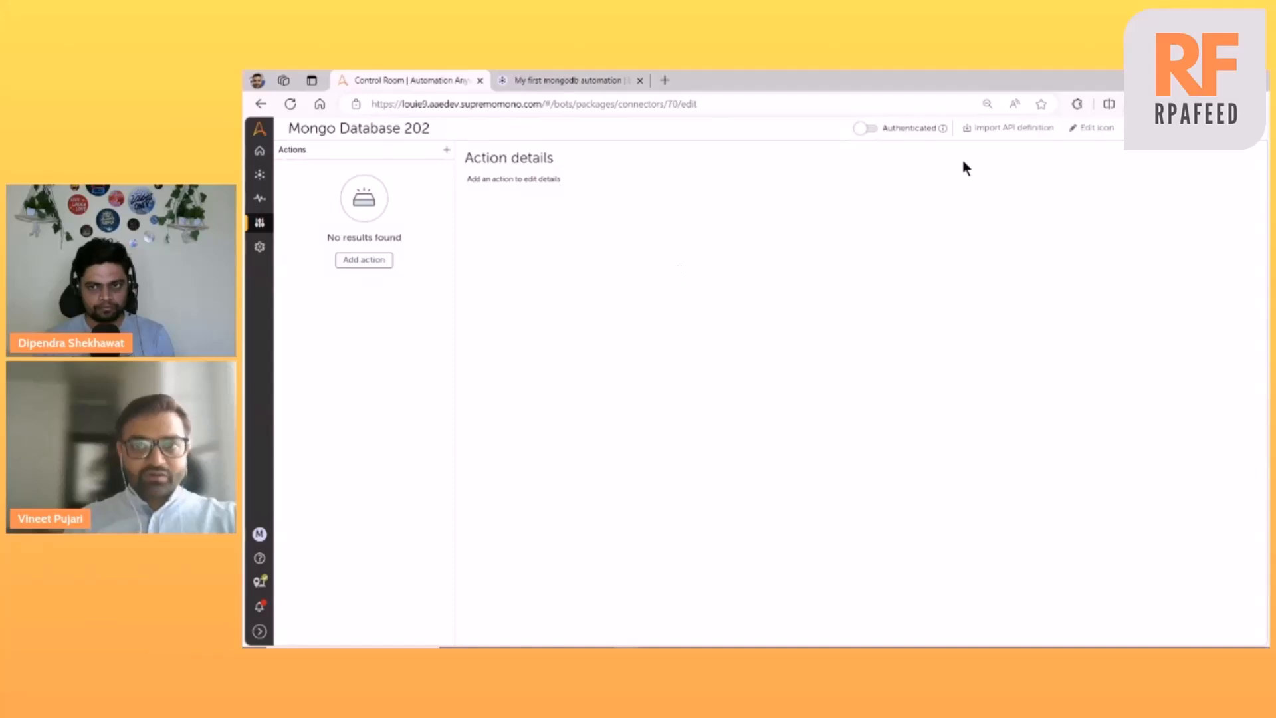
Step: Enable authentication for the connector and try the Basic and Oauth 2.0 authentication types
click(1011, 129)
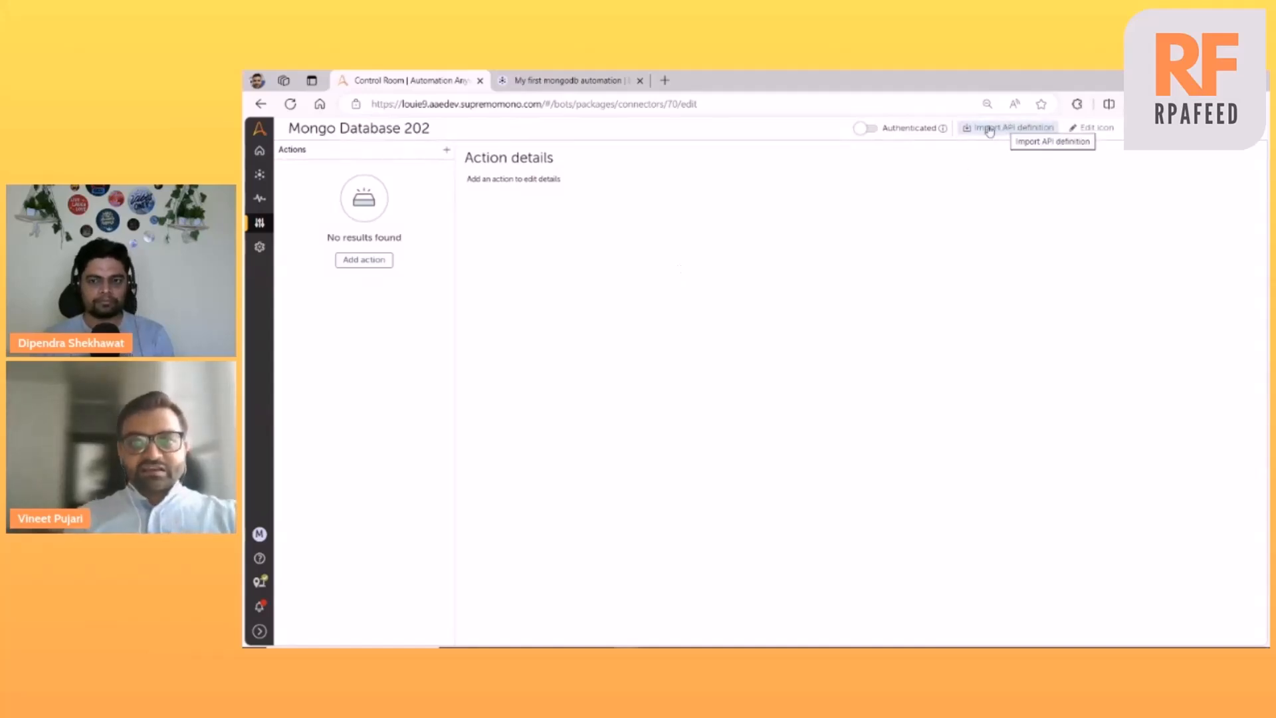
click(868, 130)
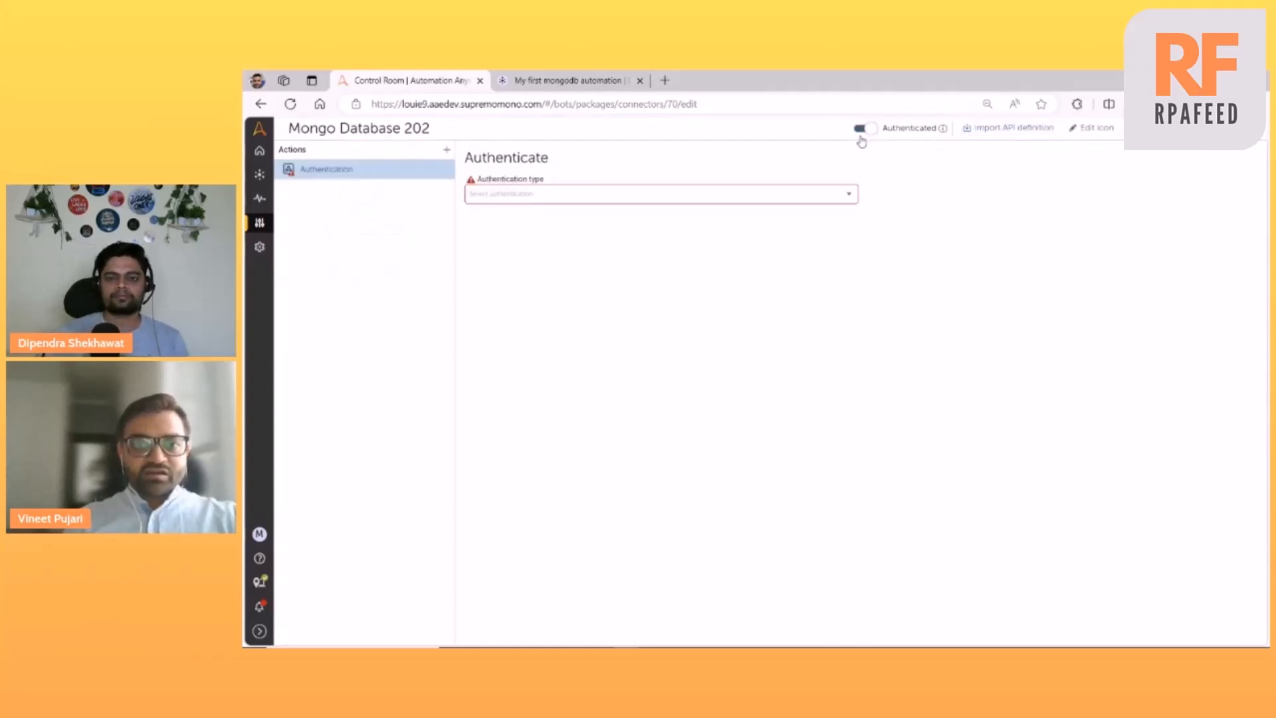
click(849, 194)
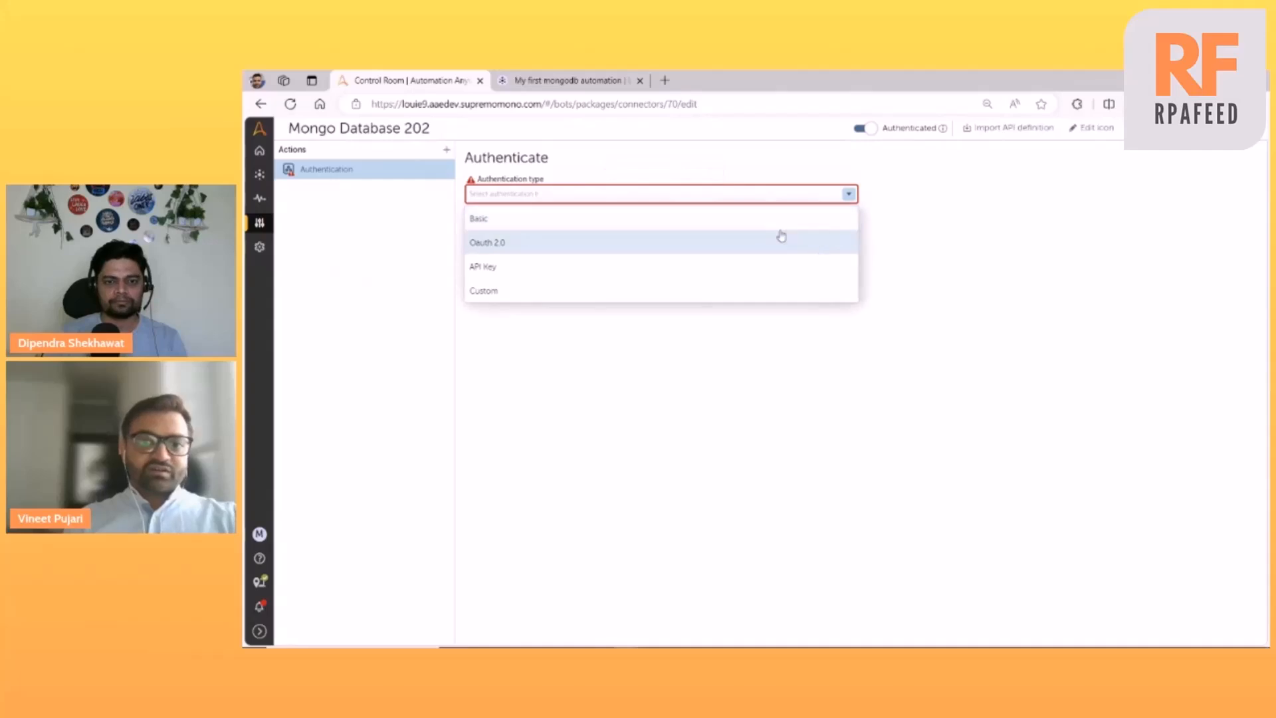
click(577, 222)
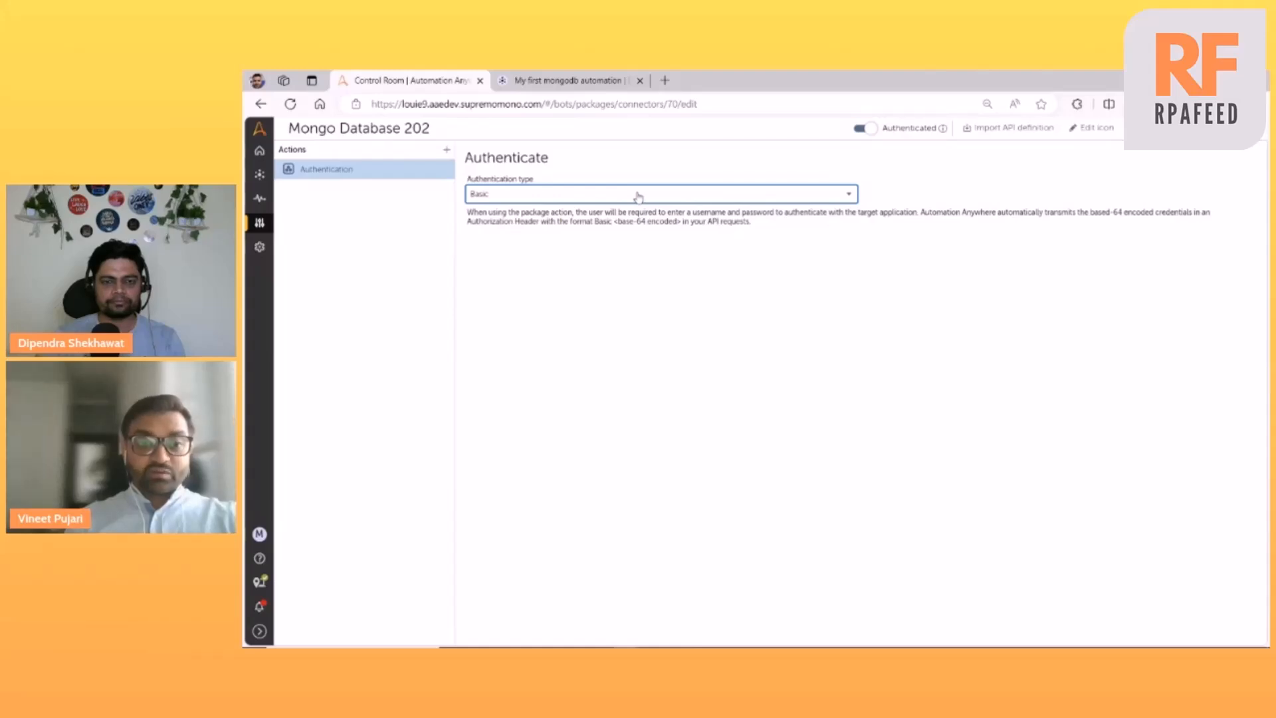
click(638, 198)
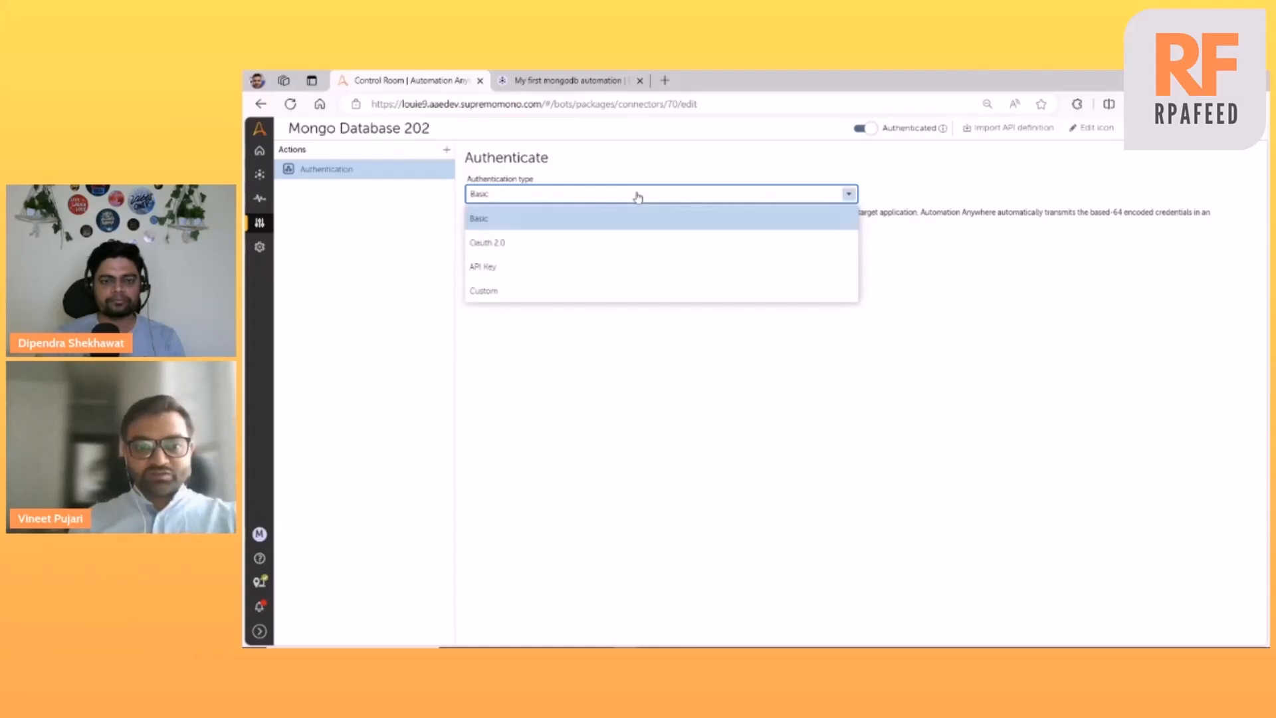
click(577, 210)
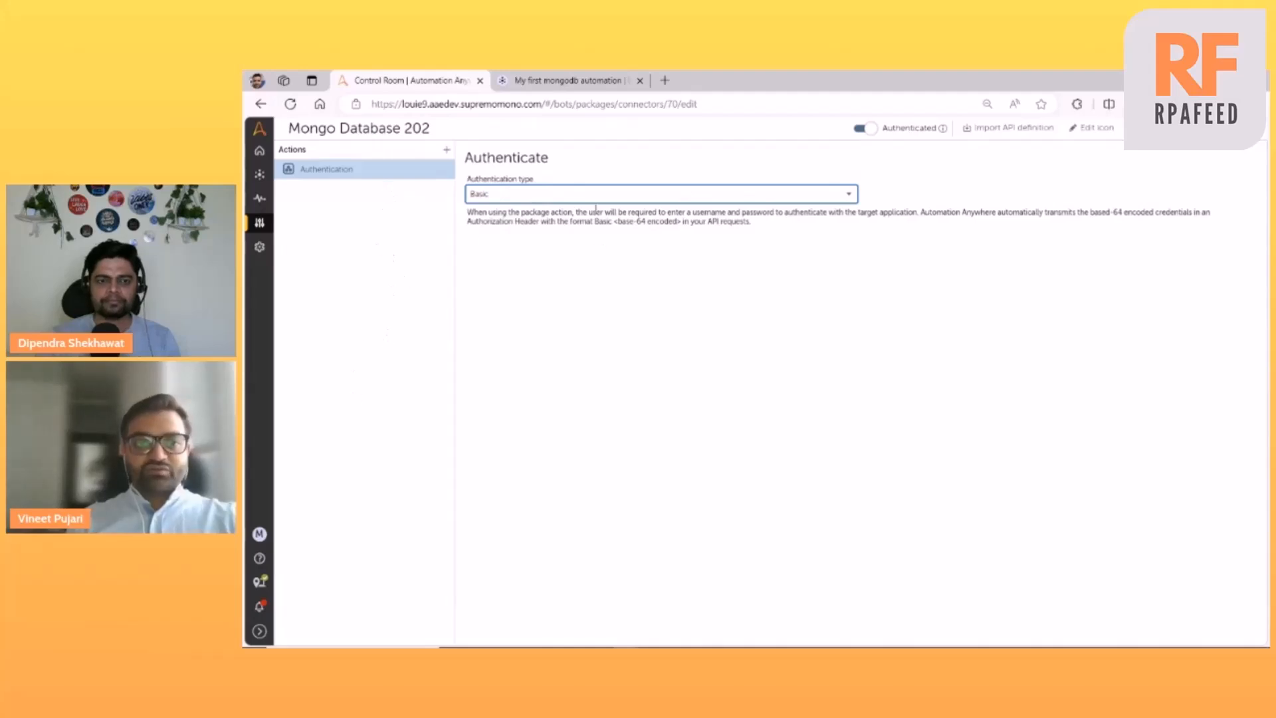
click(593, 196)
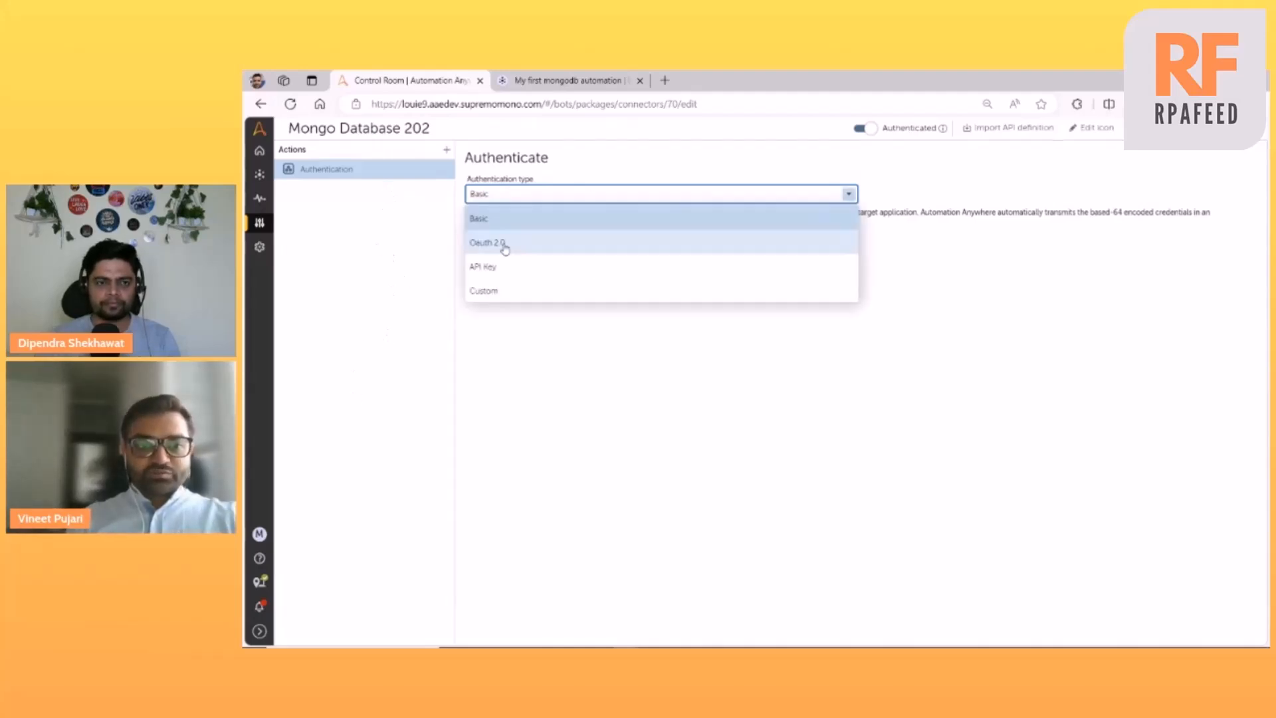
click(504, 246)
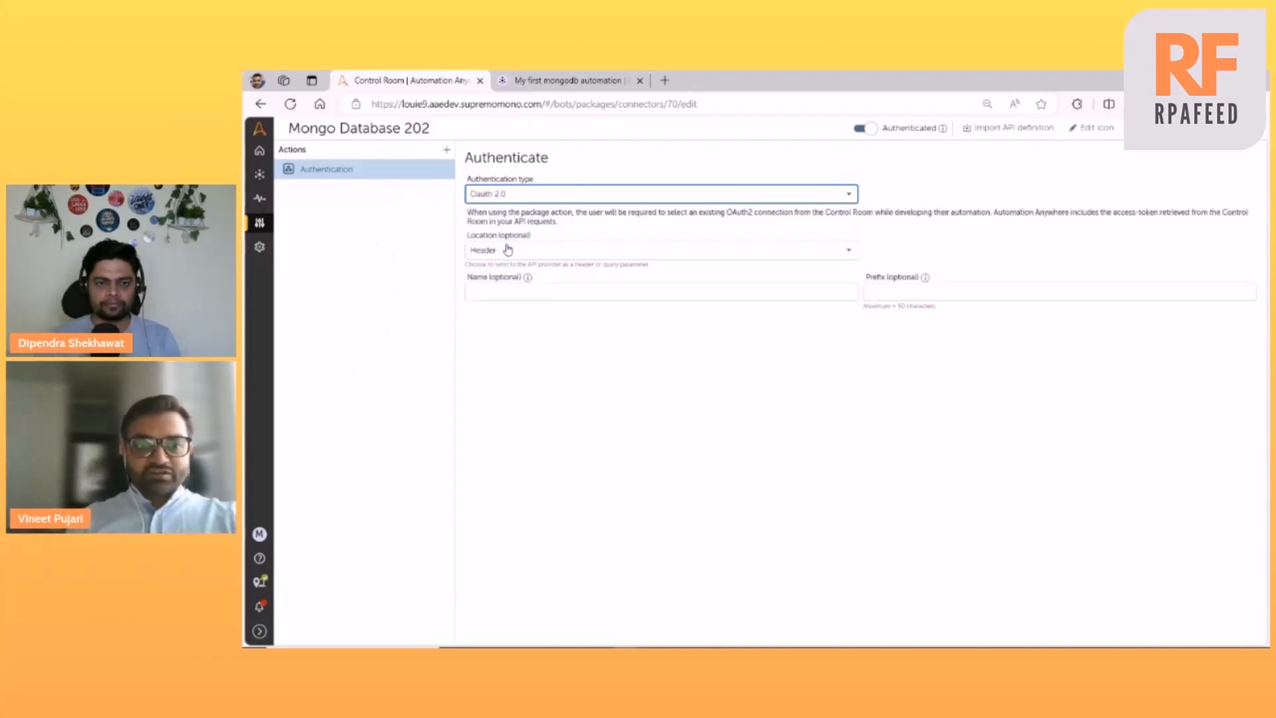
Step: Switch the authentication type to API Key and examine its Location and Name settings without filling them in
click(549, 197)
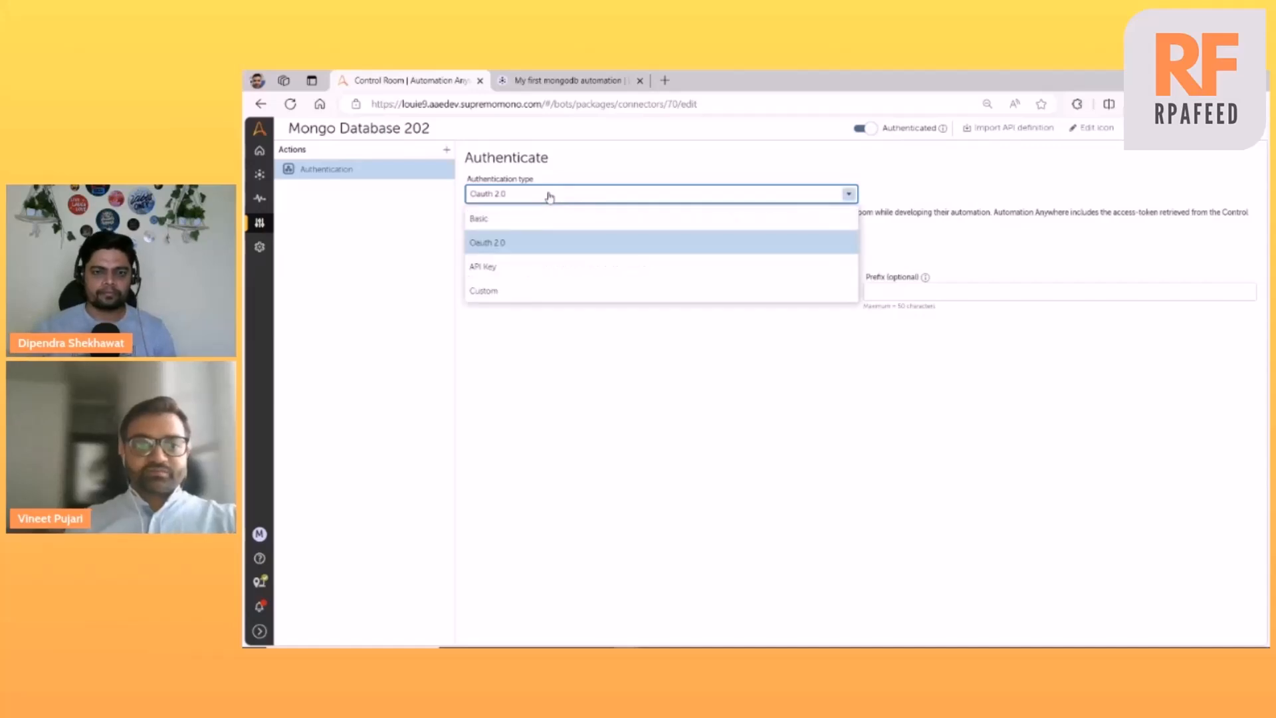
click(495, 266)
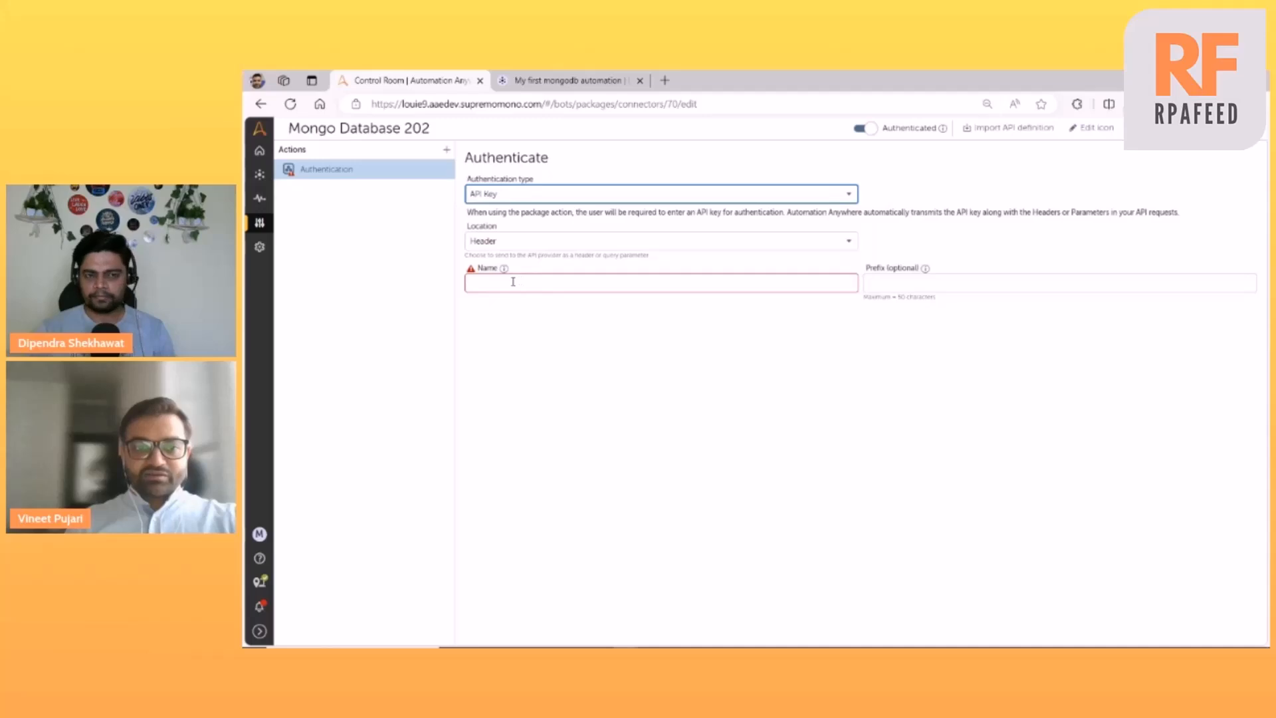
click(511, 281)
click(554, 238)
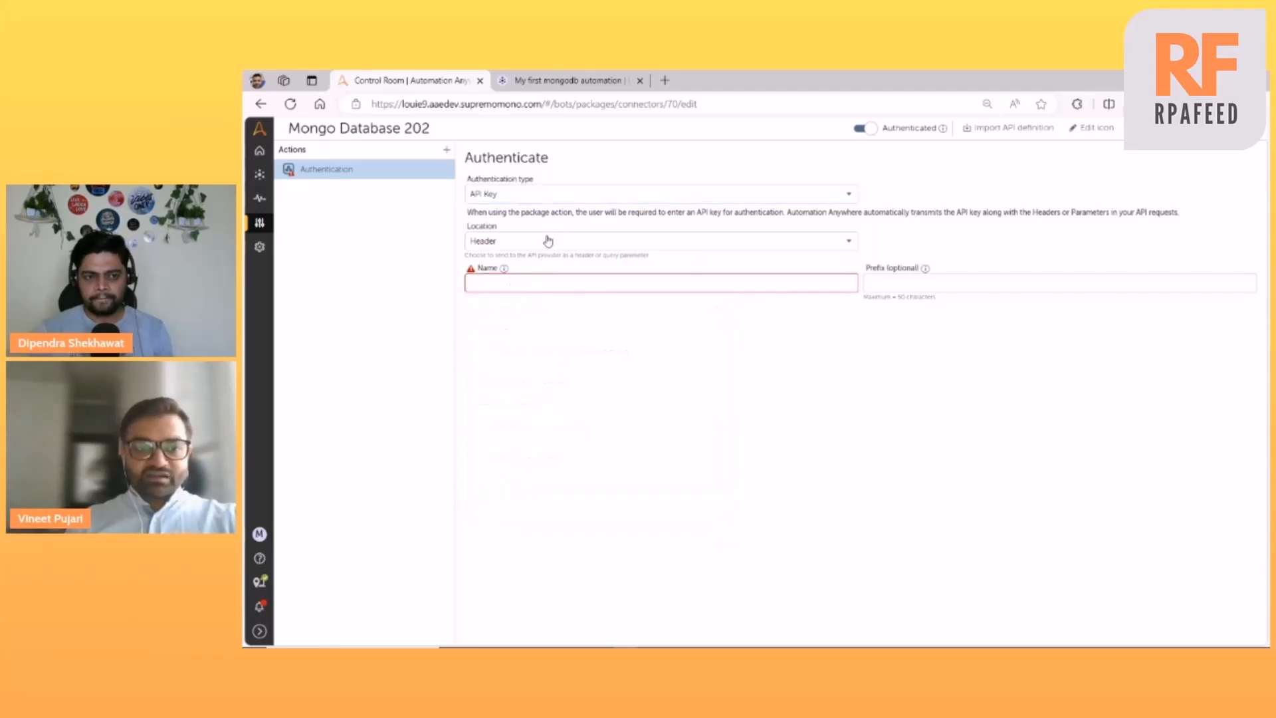
click(513, 288)
click(548, 241)
click(515, 264)
click(518, 279)
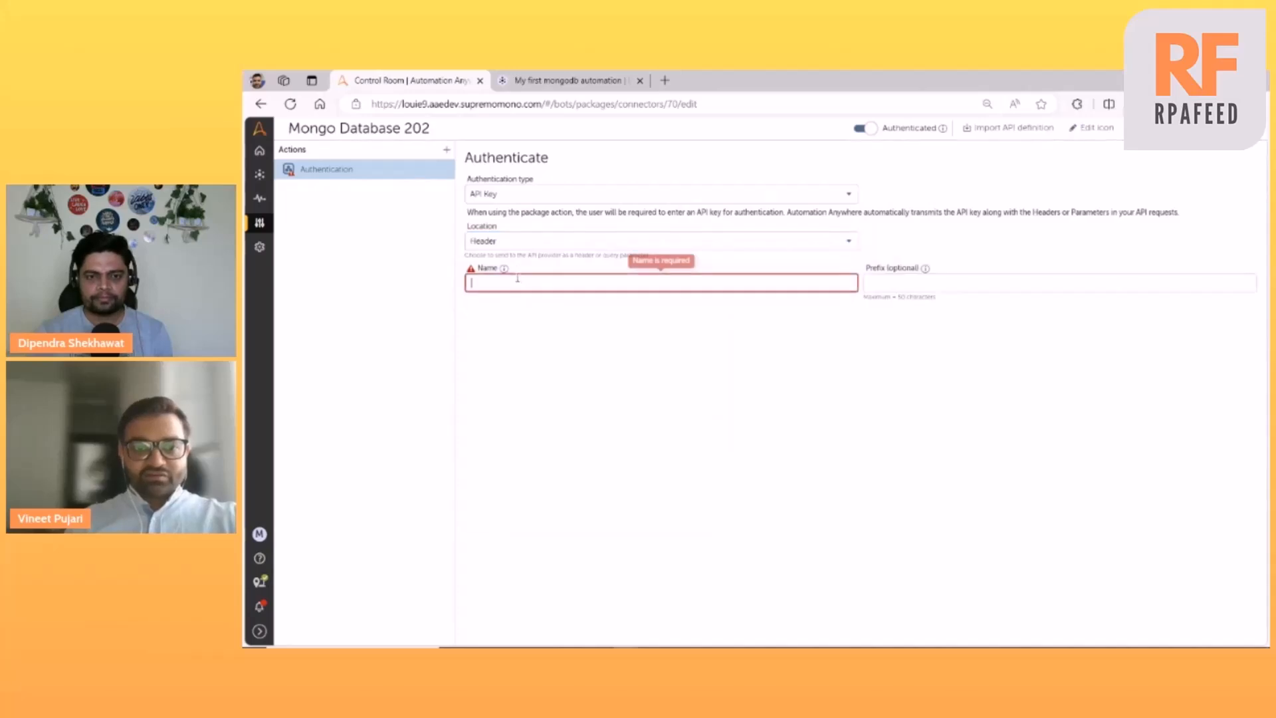
click(744, 330)
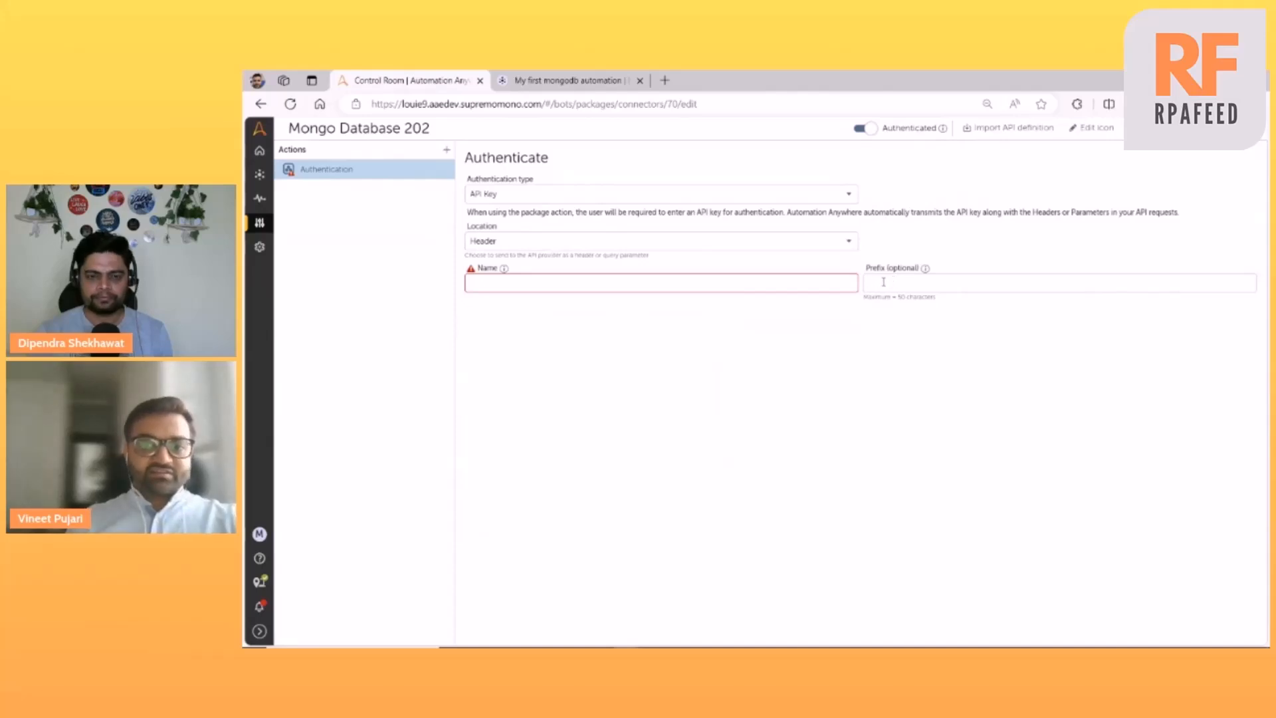
Step: Switch the authentication type to Custom and examine the HTTP method options and the Endpoint field, leaving both unchanged
click(545, 196)
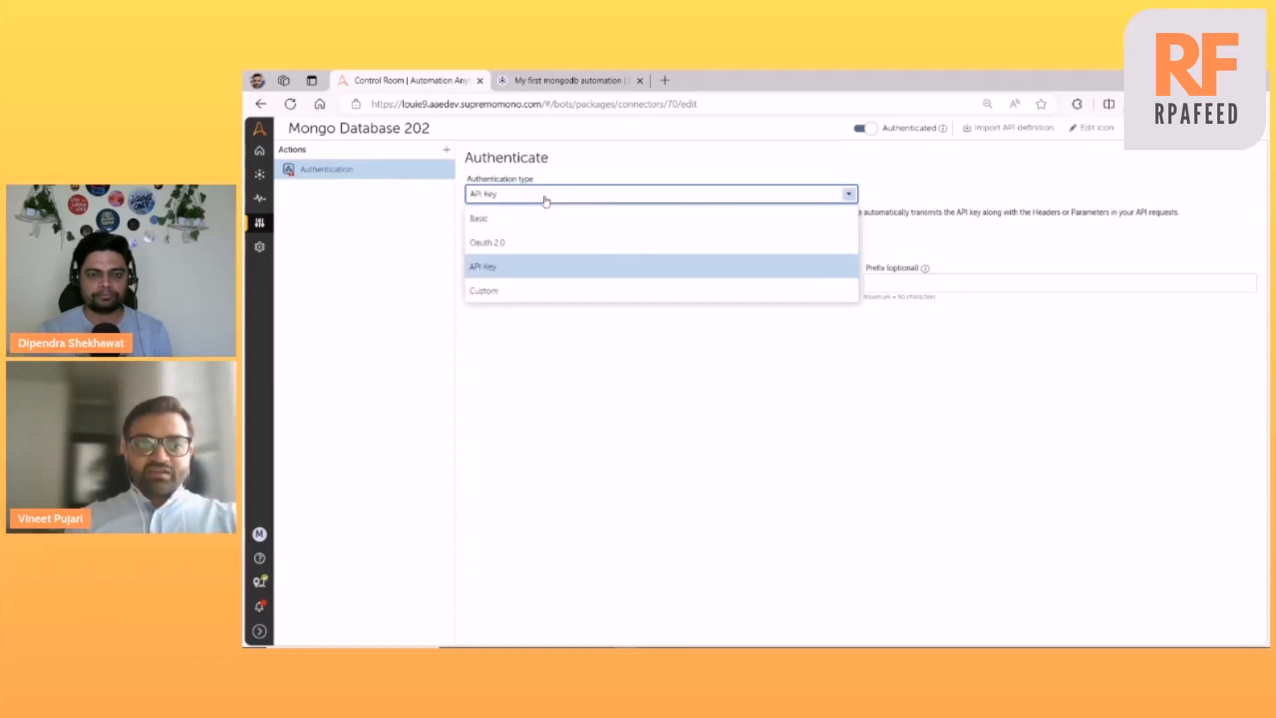
click(514, 293)
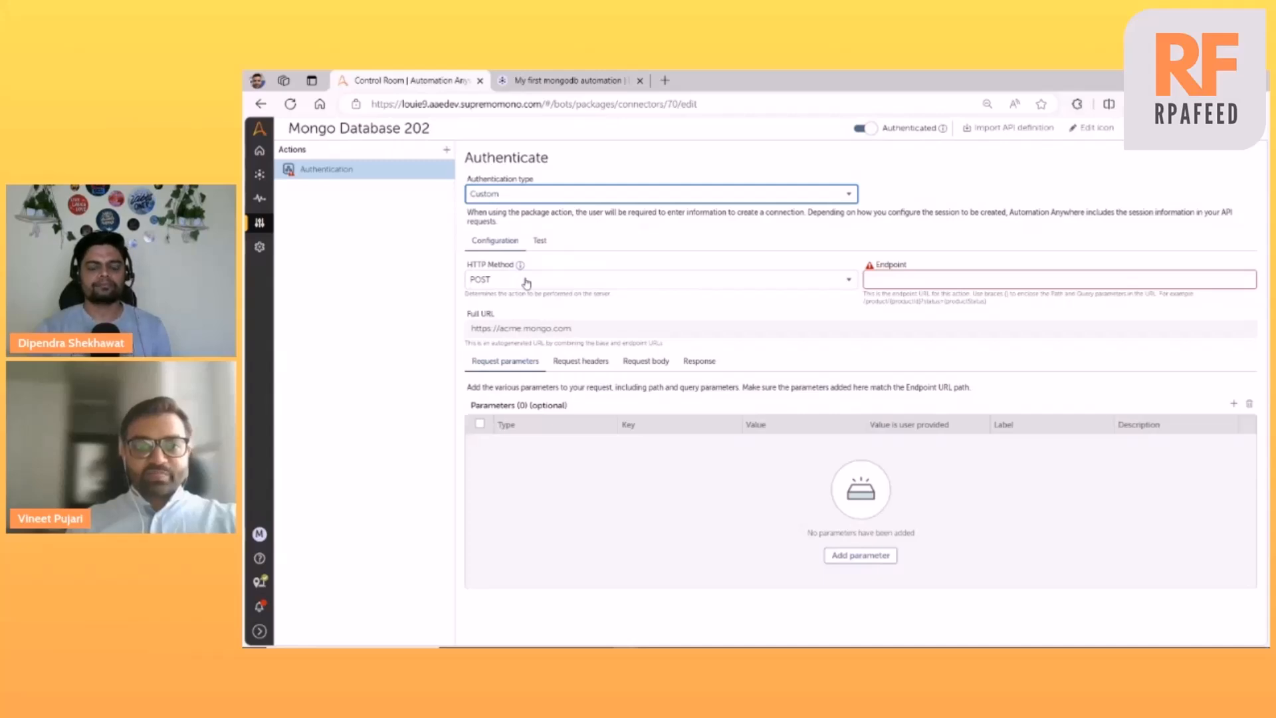
click(526, 282)
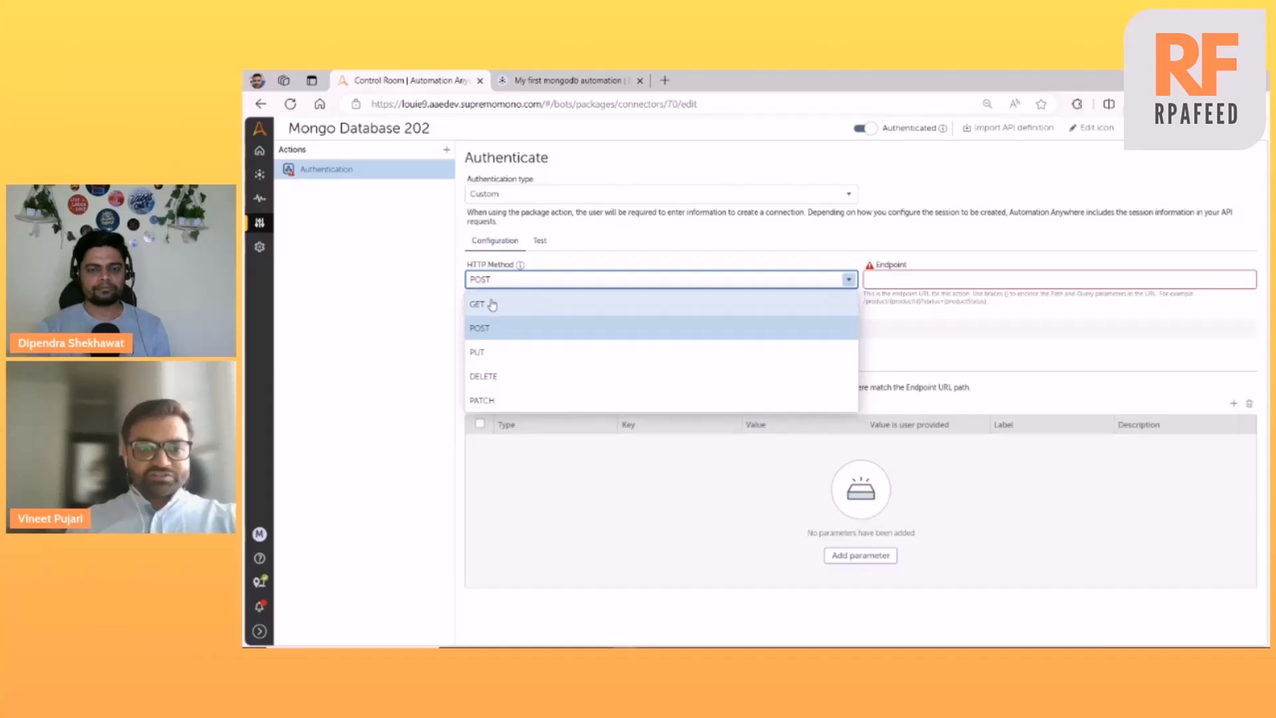
click(620, 240)
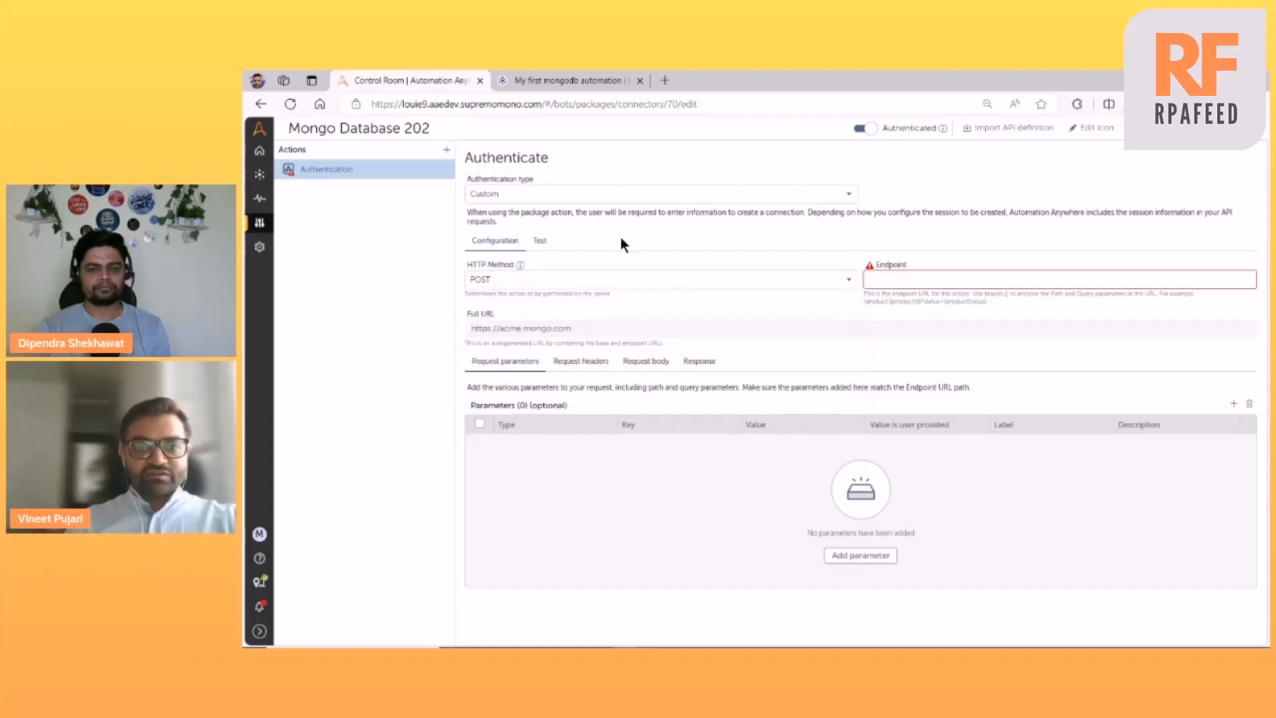
click(895, 279)
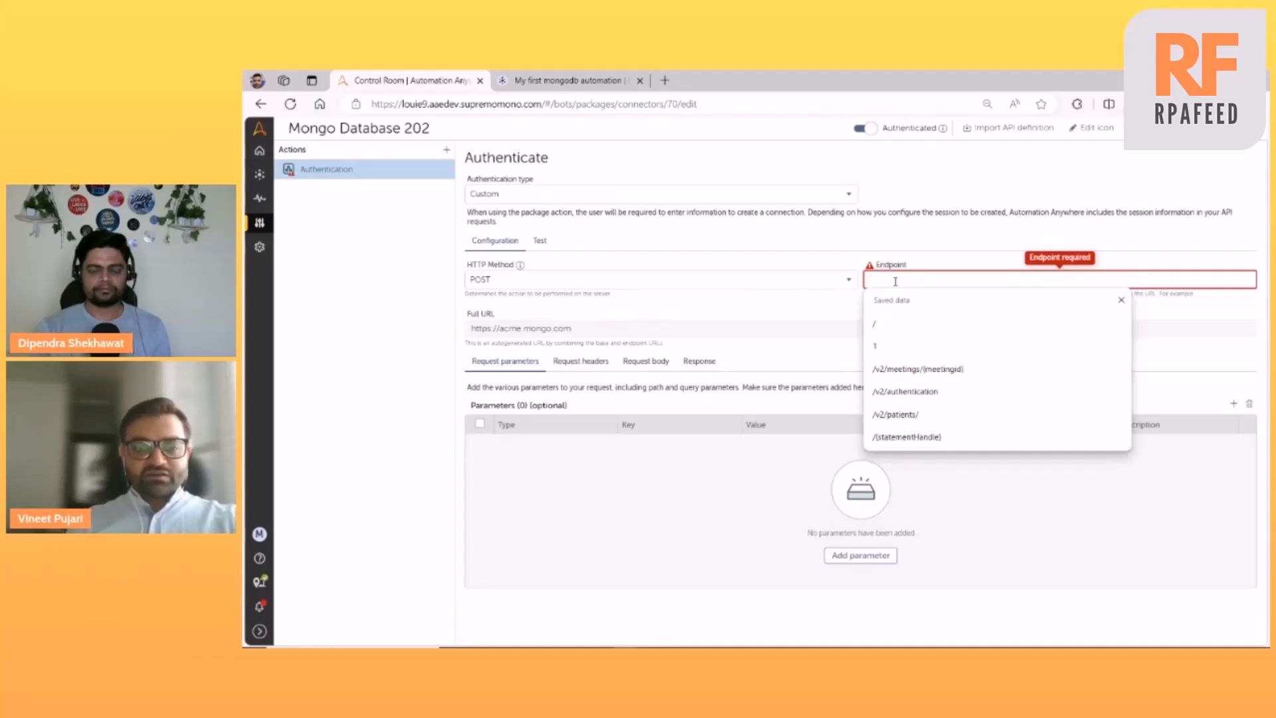
click(680, 471)
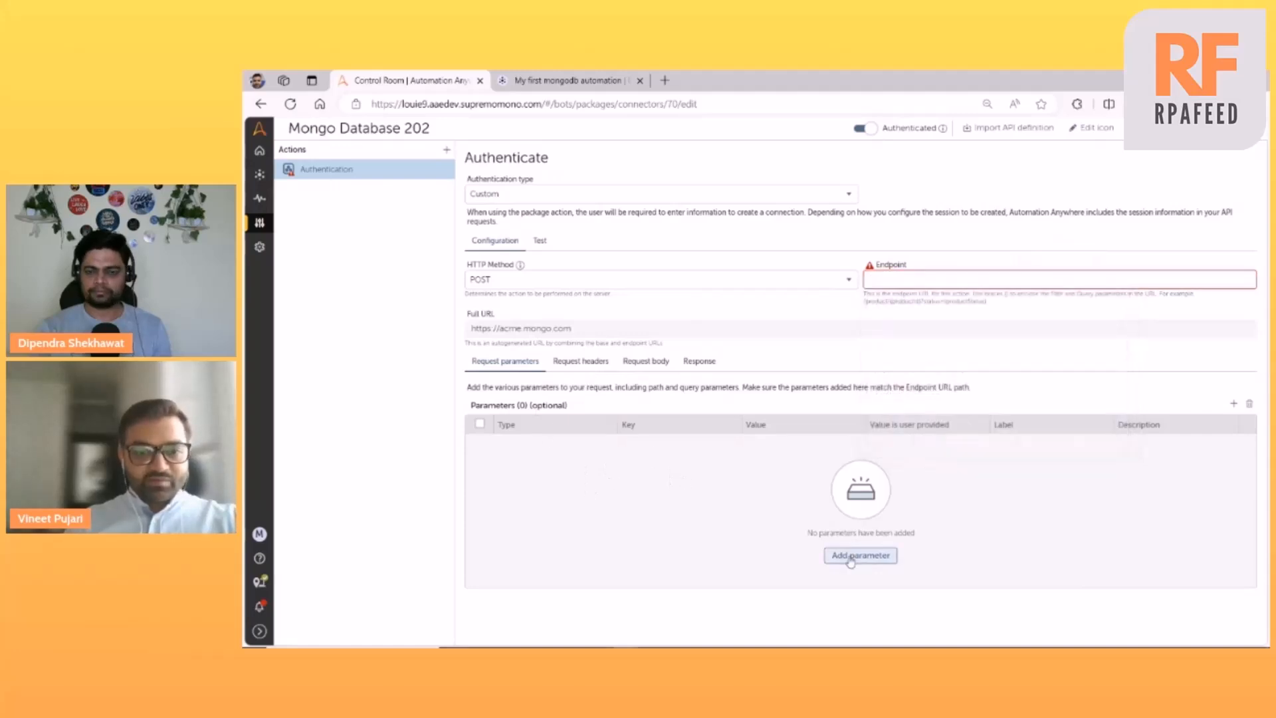
Step: Review the Custom authentication's request headers, request body type options and response mapping
click(583, 363)
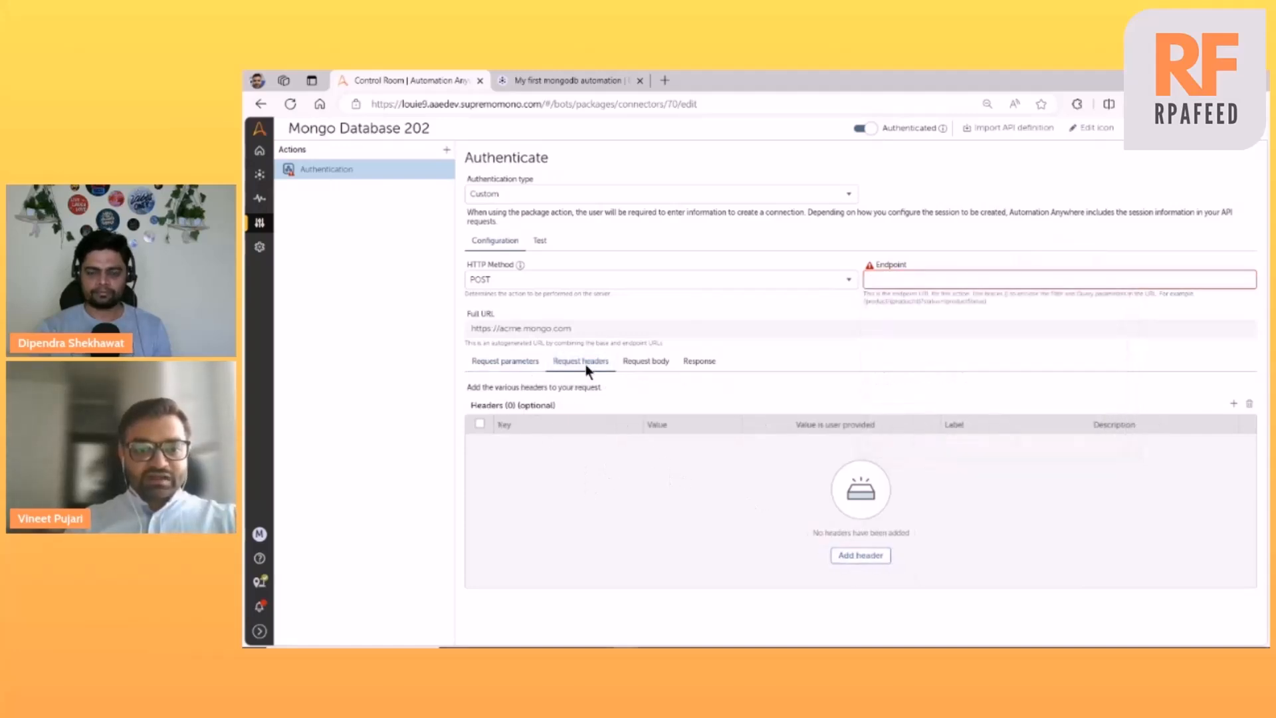
click(643, 365)
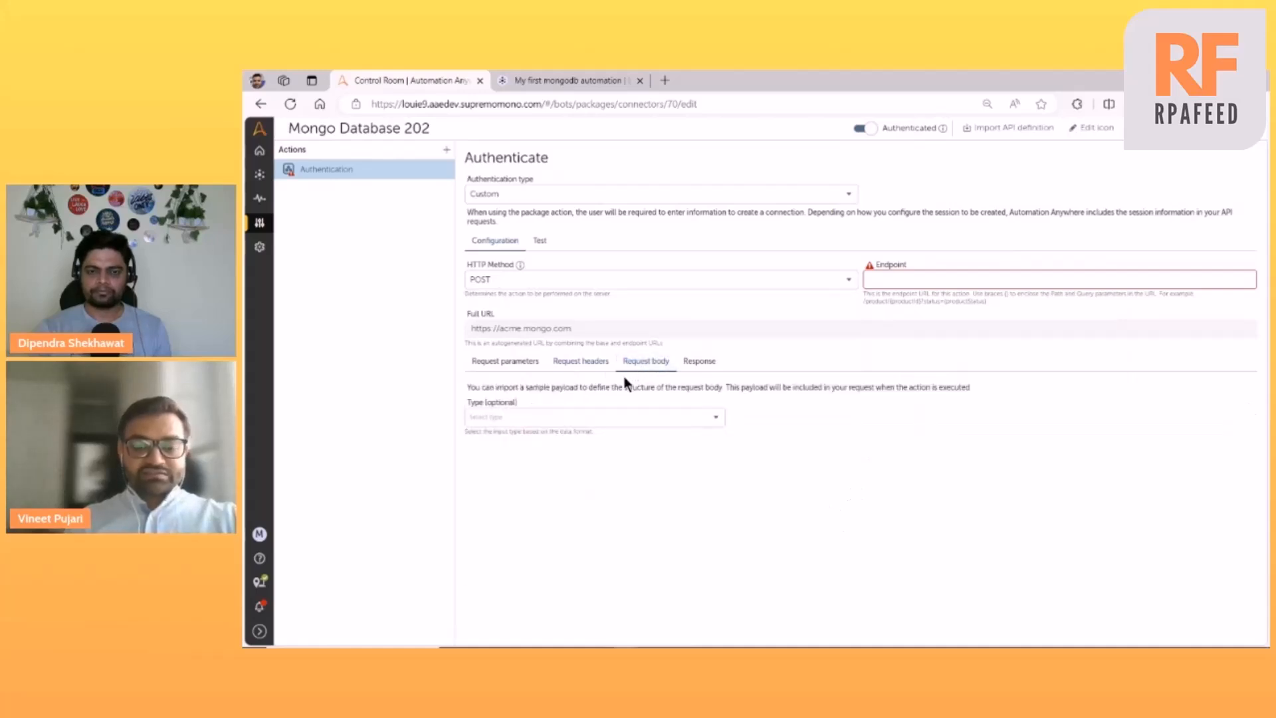
click(645, 419)
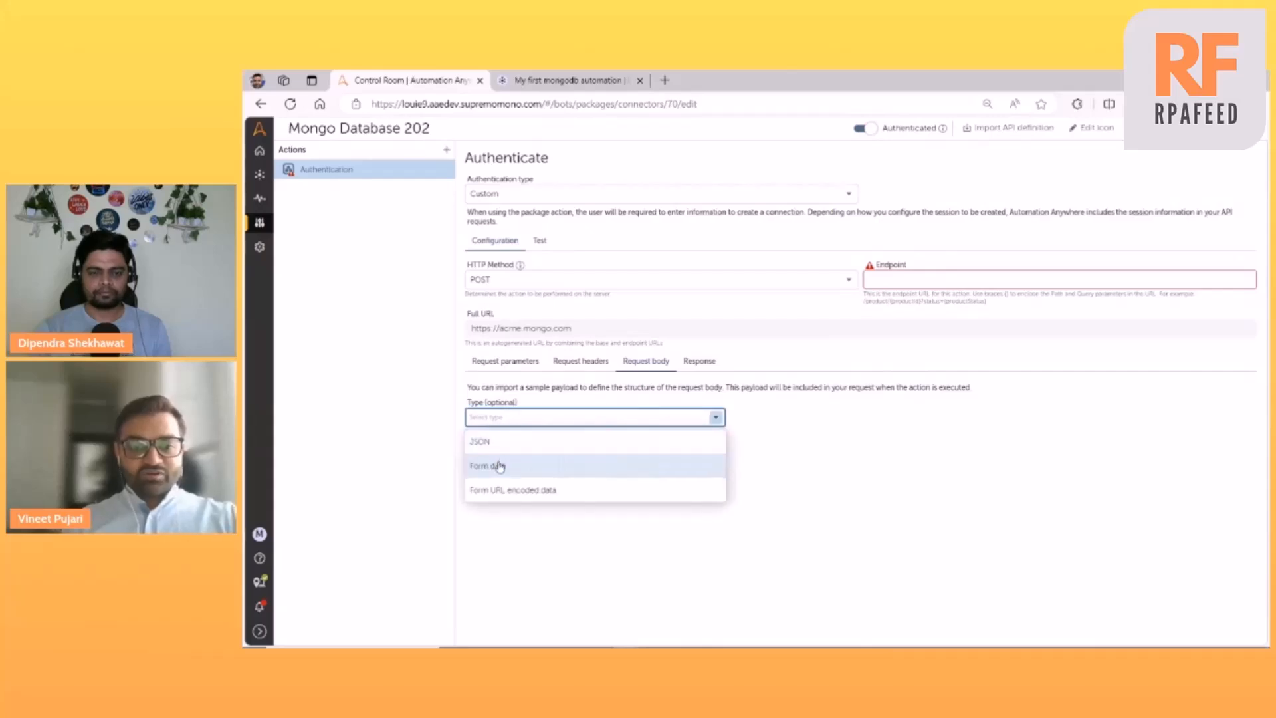
click(755, 447)
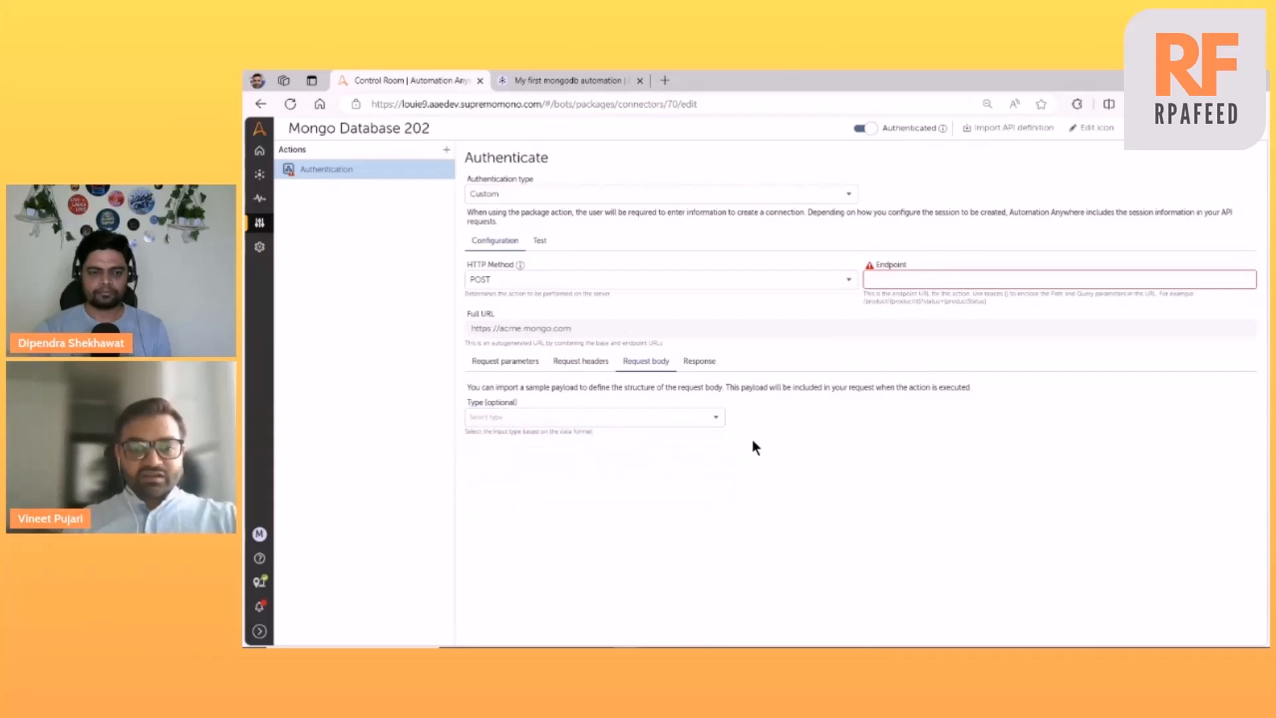
click(700, 362)
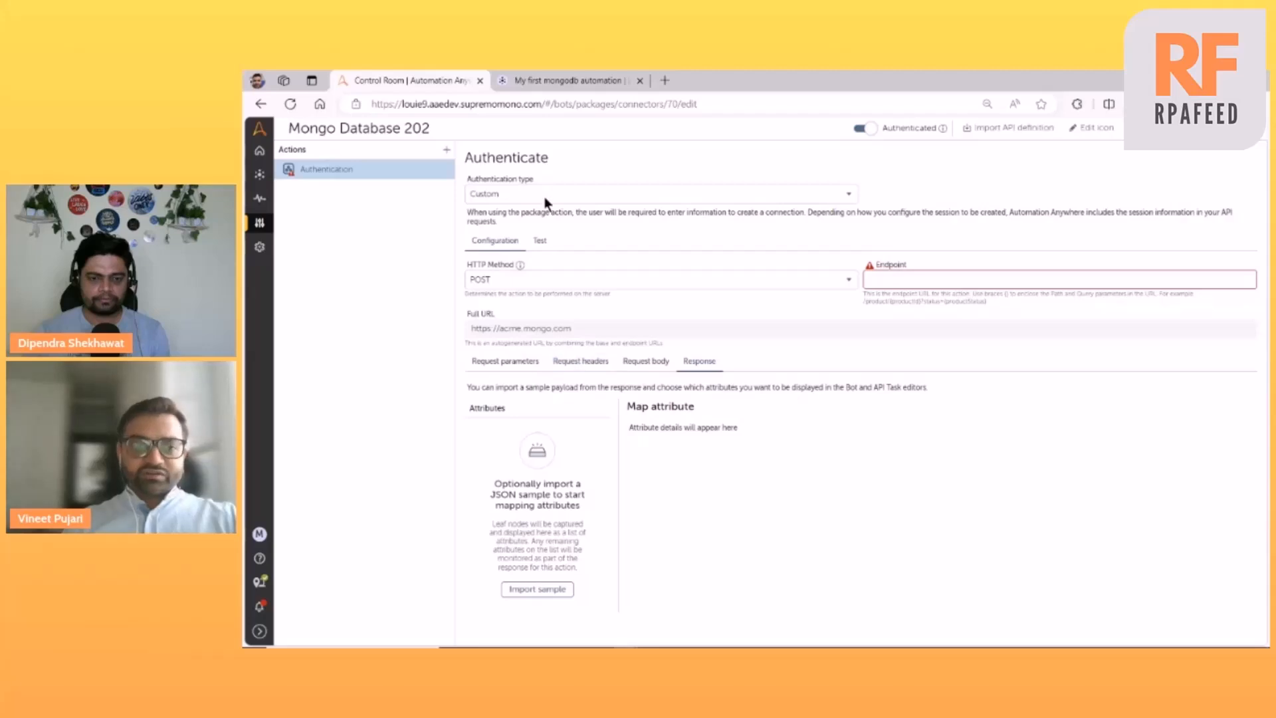
Step: Turn authentication off for the connector
drag(477, 154, 558, 158)
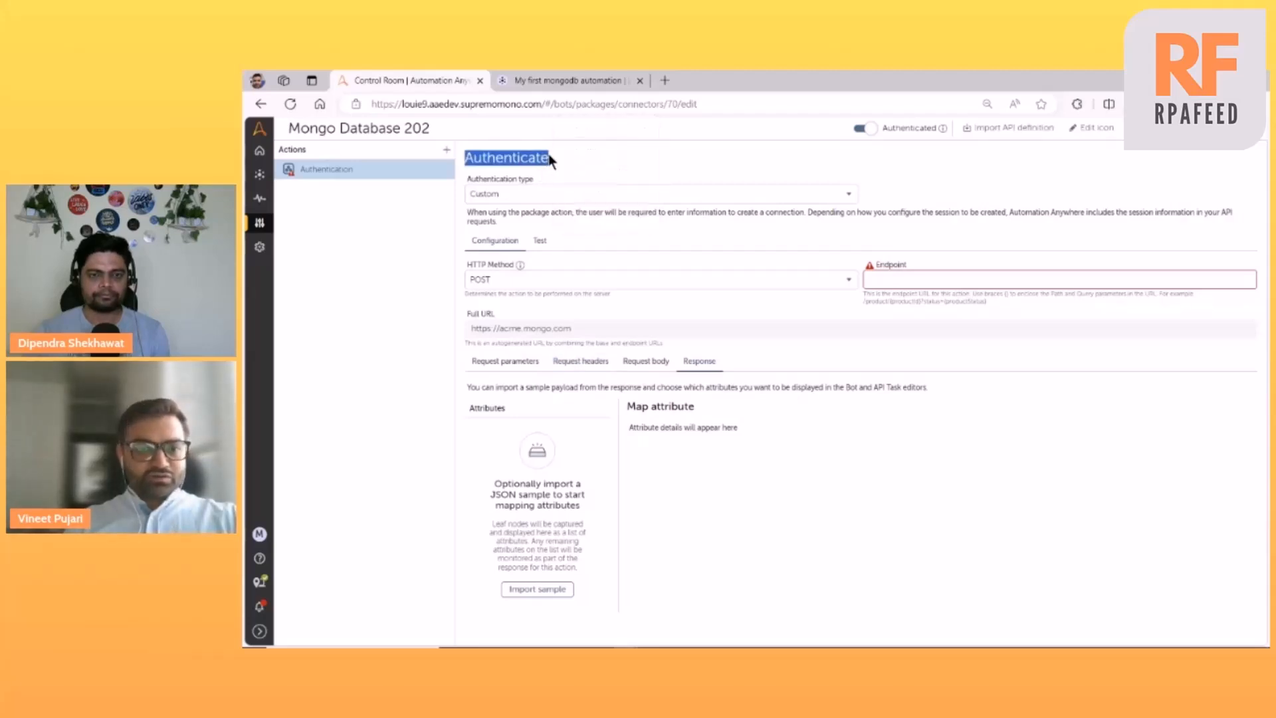
click(546, 163)
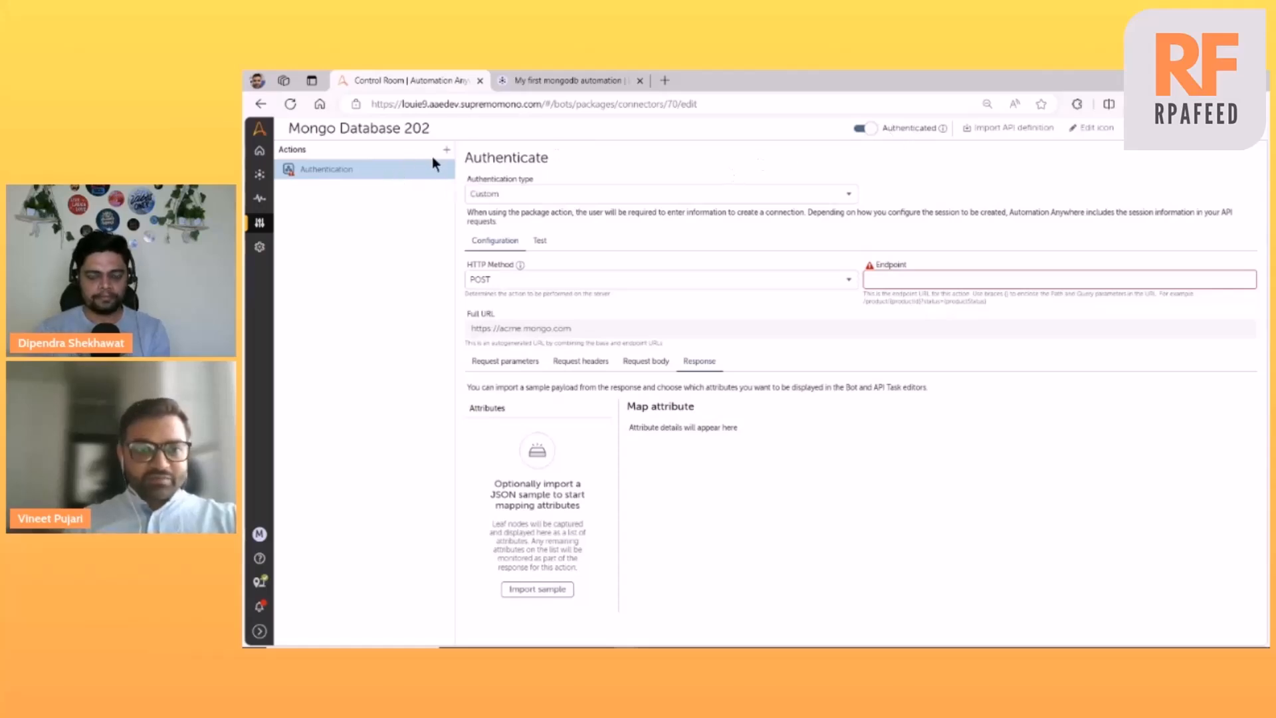
click(859, 130)
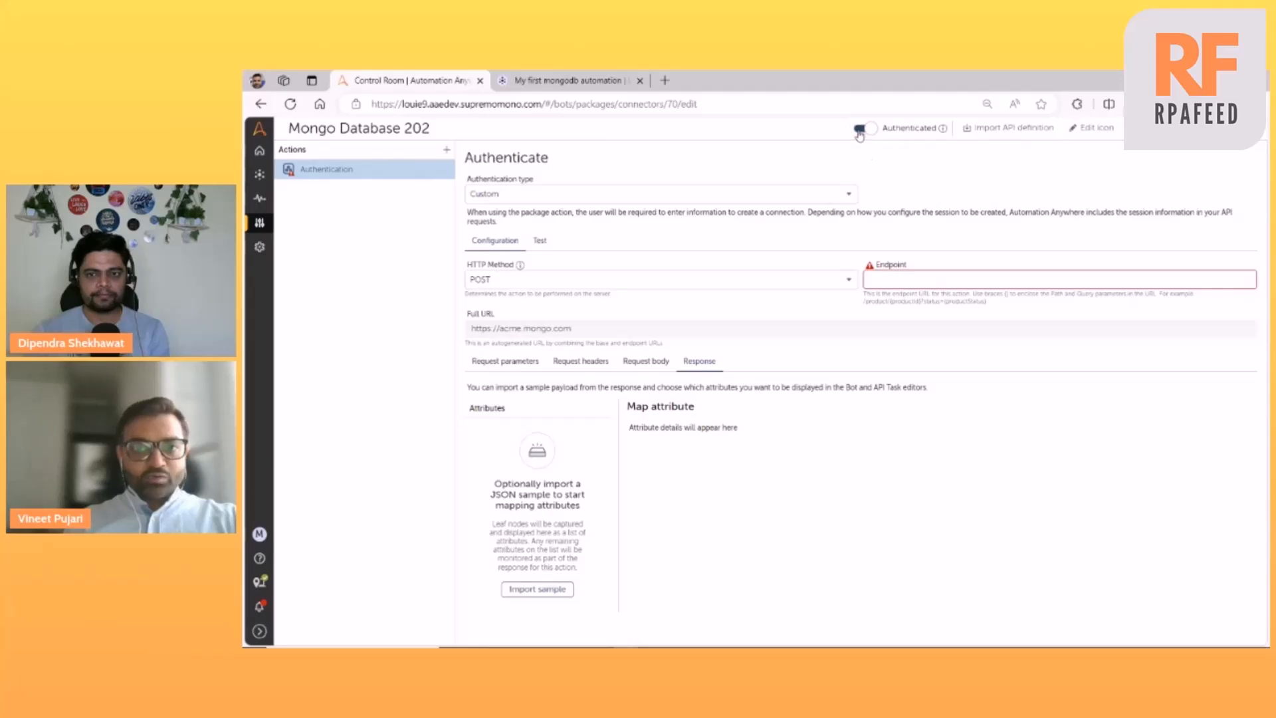
Step: Import MongoDB Data API.postman_collection.json from Downloads as the connector's API definition, using the Postman collection type
click(988, 131)
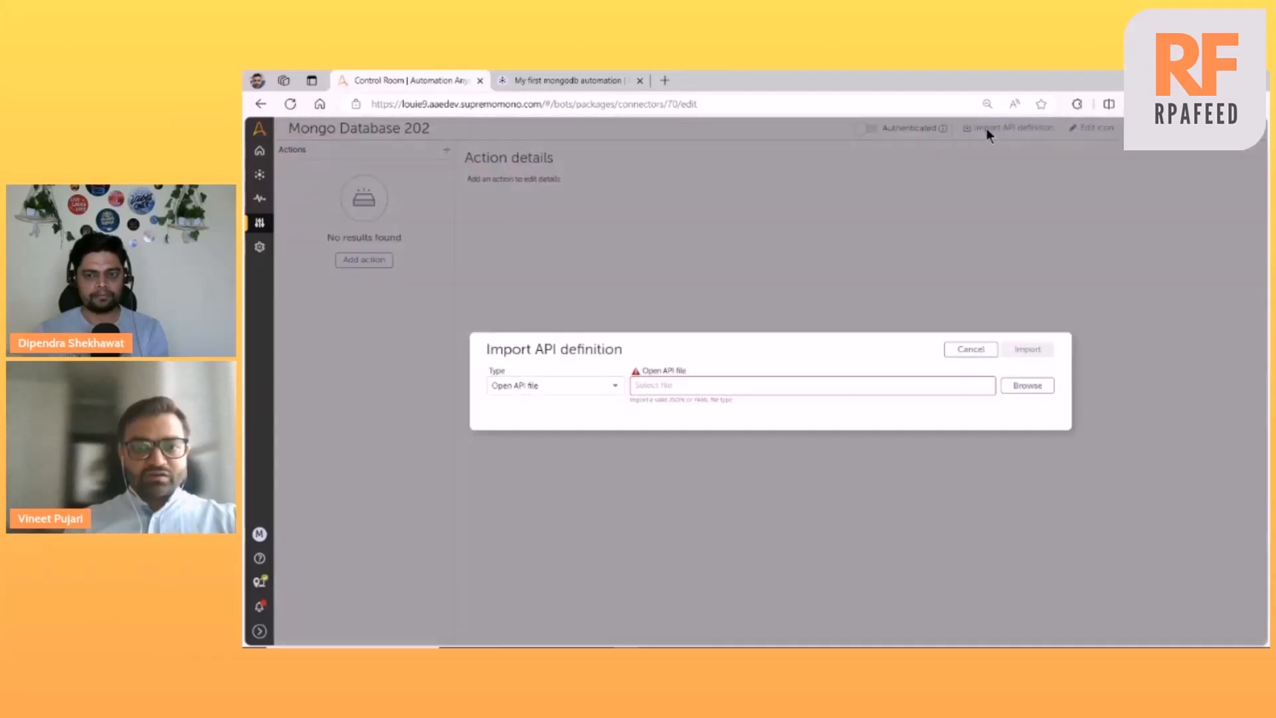
click(593, 386)
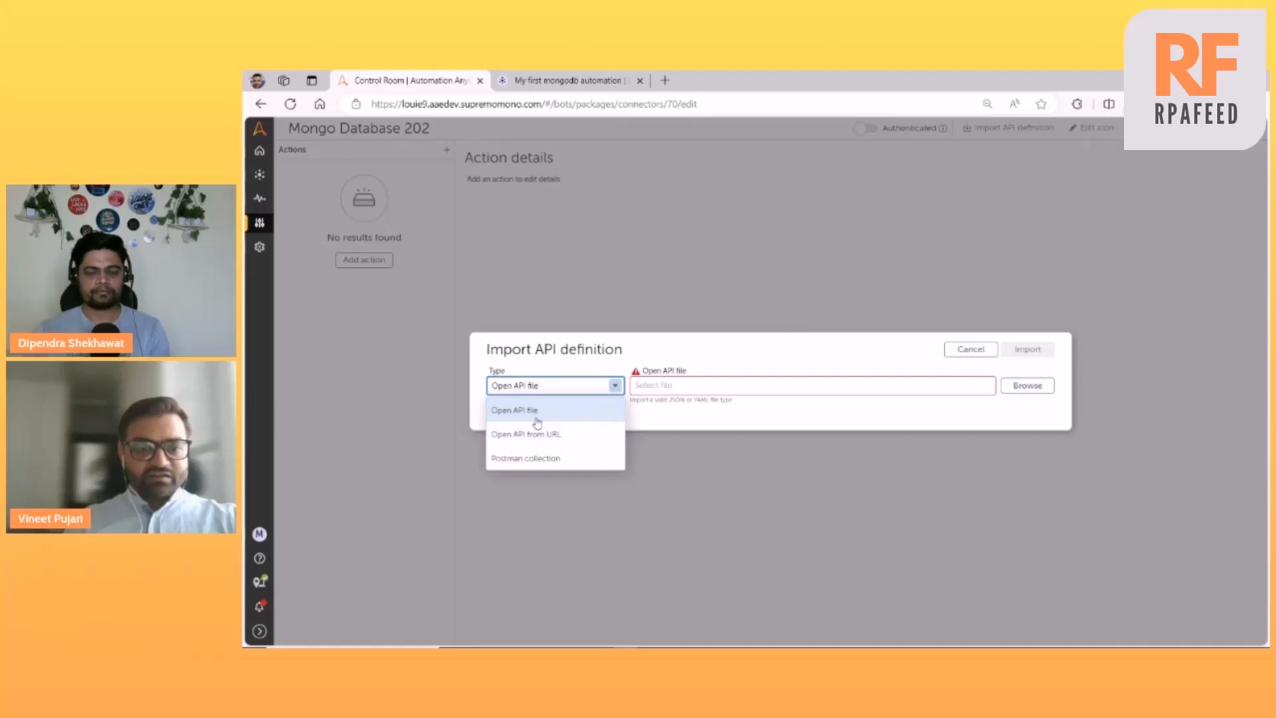
click(542, 460)
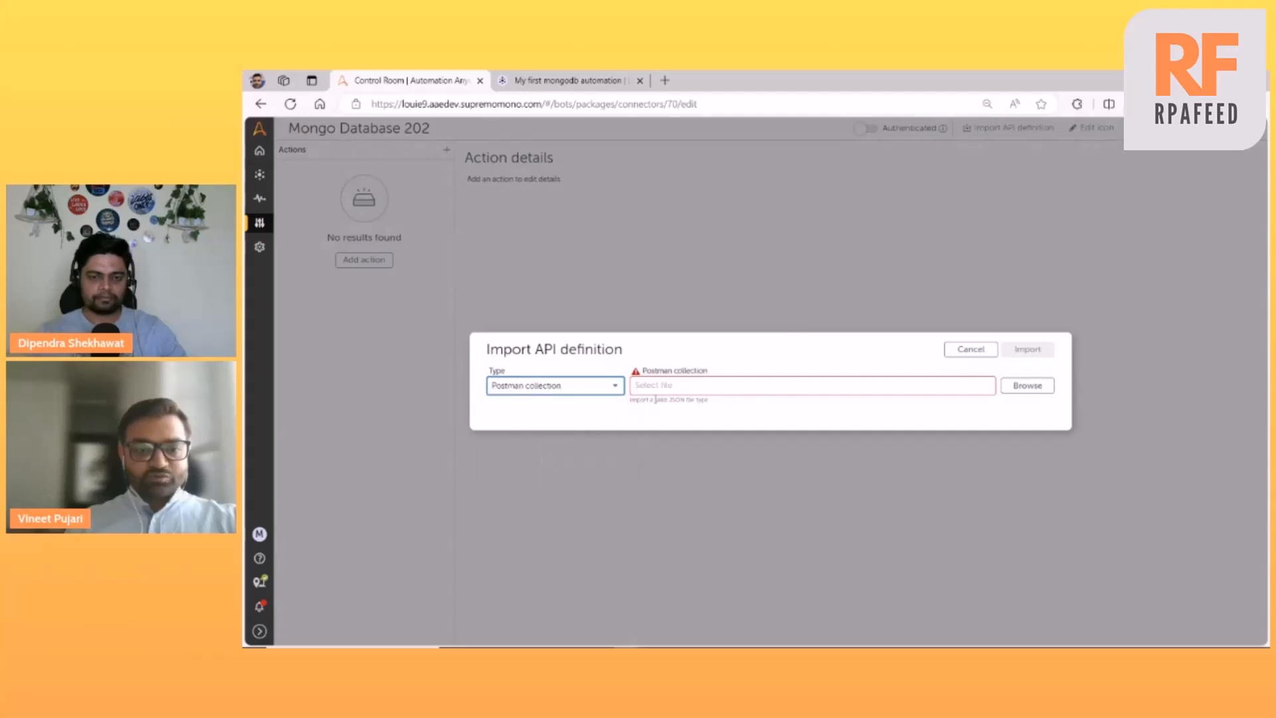
click(691, 385)
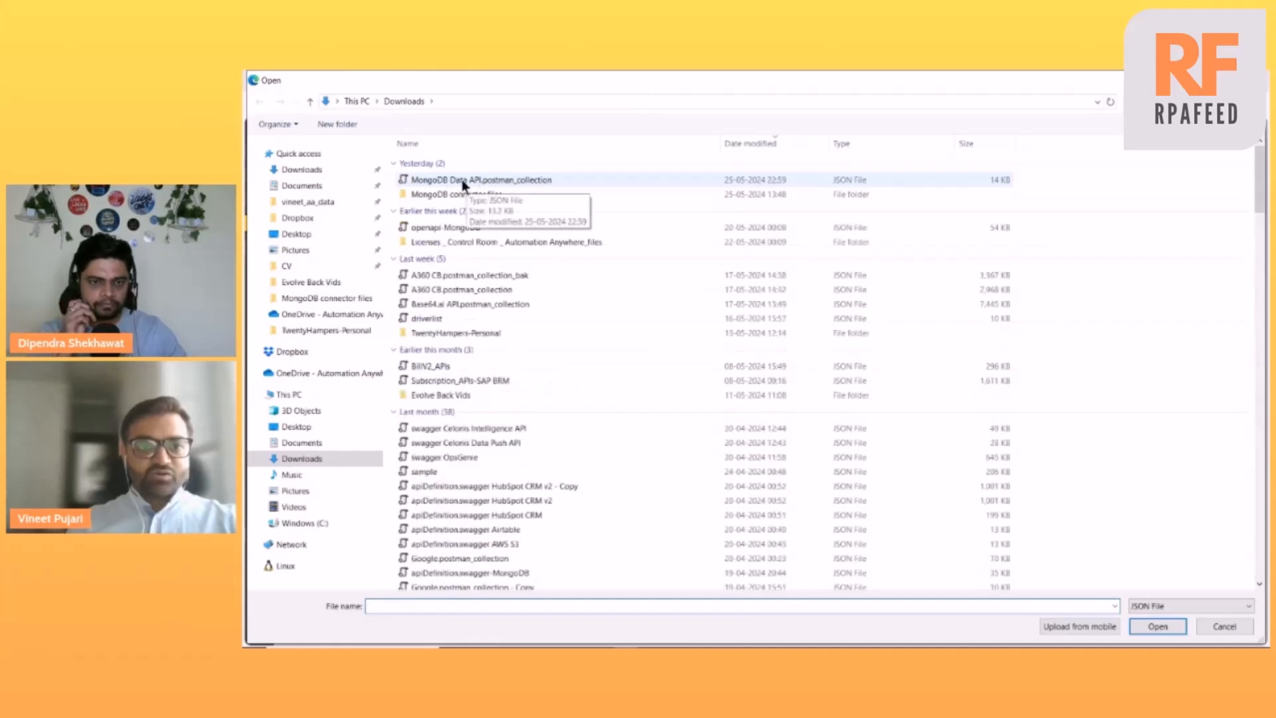
double_click(492, 179)
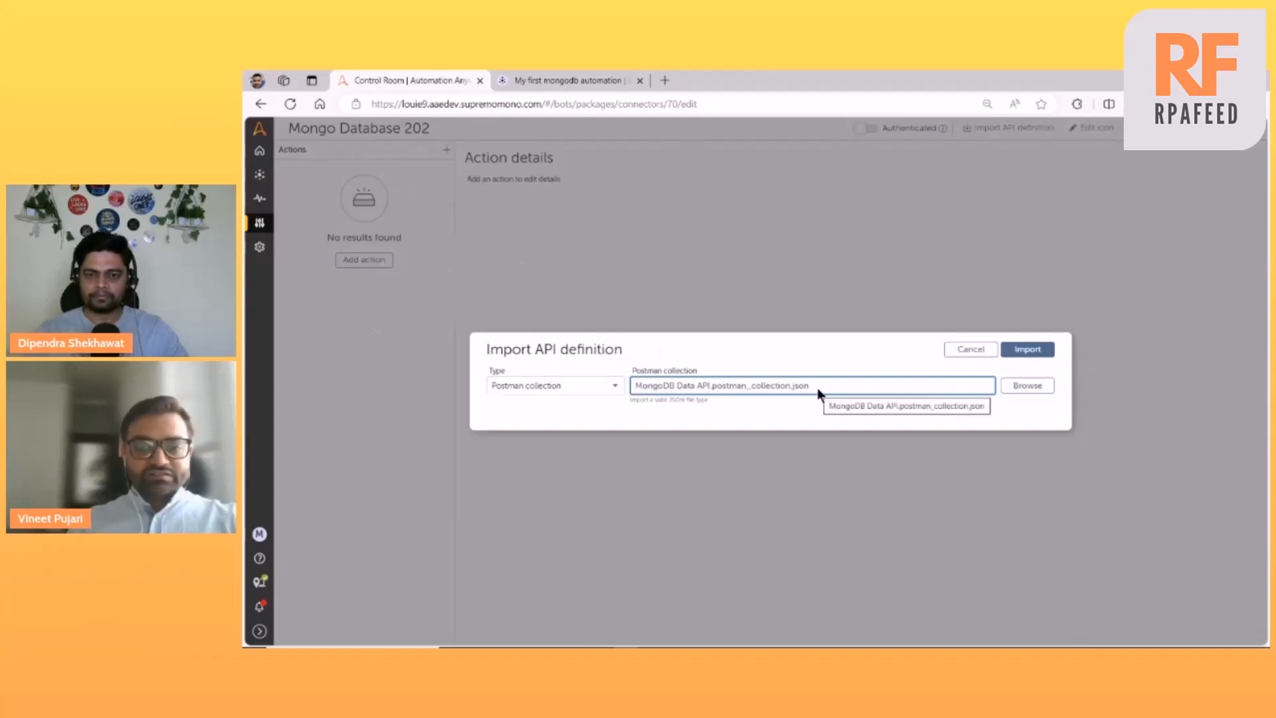
click(1027, 354)
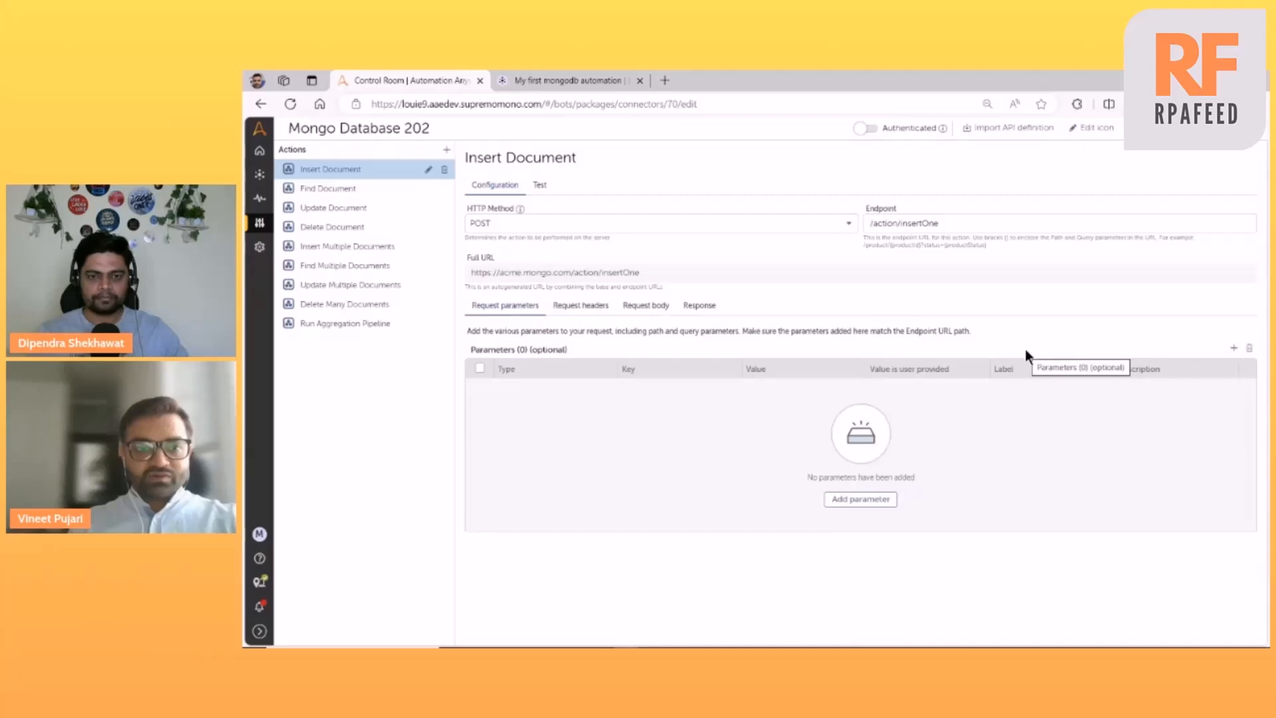
Step: Look through the imported actions from Find Document to Run Aggregation Pipeline, and view the request headers of Insert Document
click(337, 191)
click(328, 208)
click(328, 227)
click(326, 247)
click(326, 265)
click(326, 284)
click(327, 304)
click(327, 323)
click(332, 169)
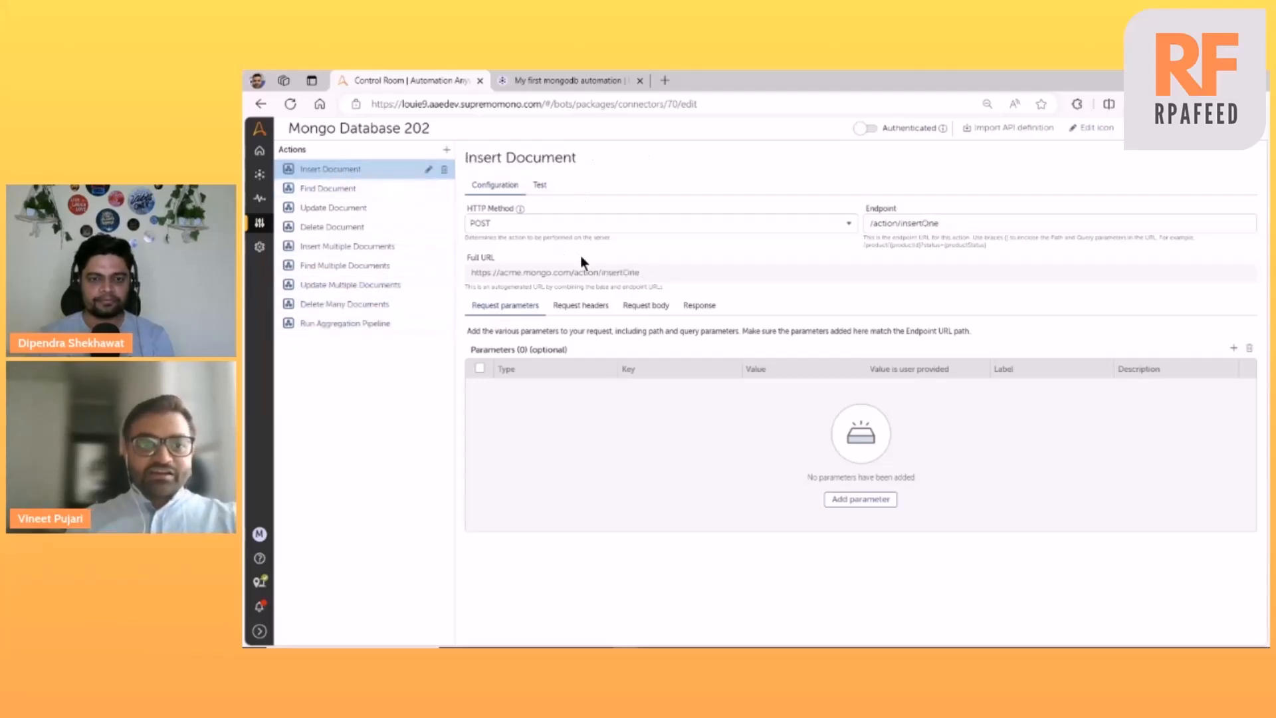
click(578, 307)
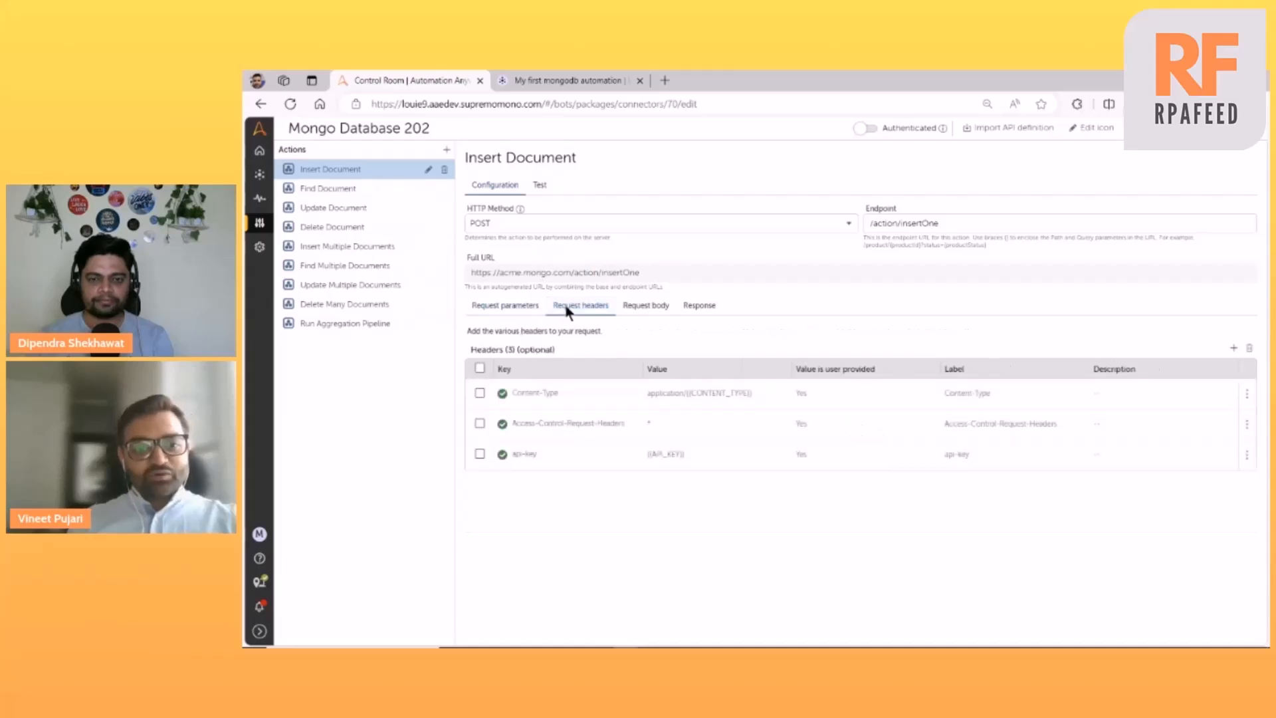
Step: View Insert Document's request body, and examine Find Document's request parameters and request headers
click(642, 307)
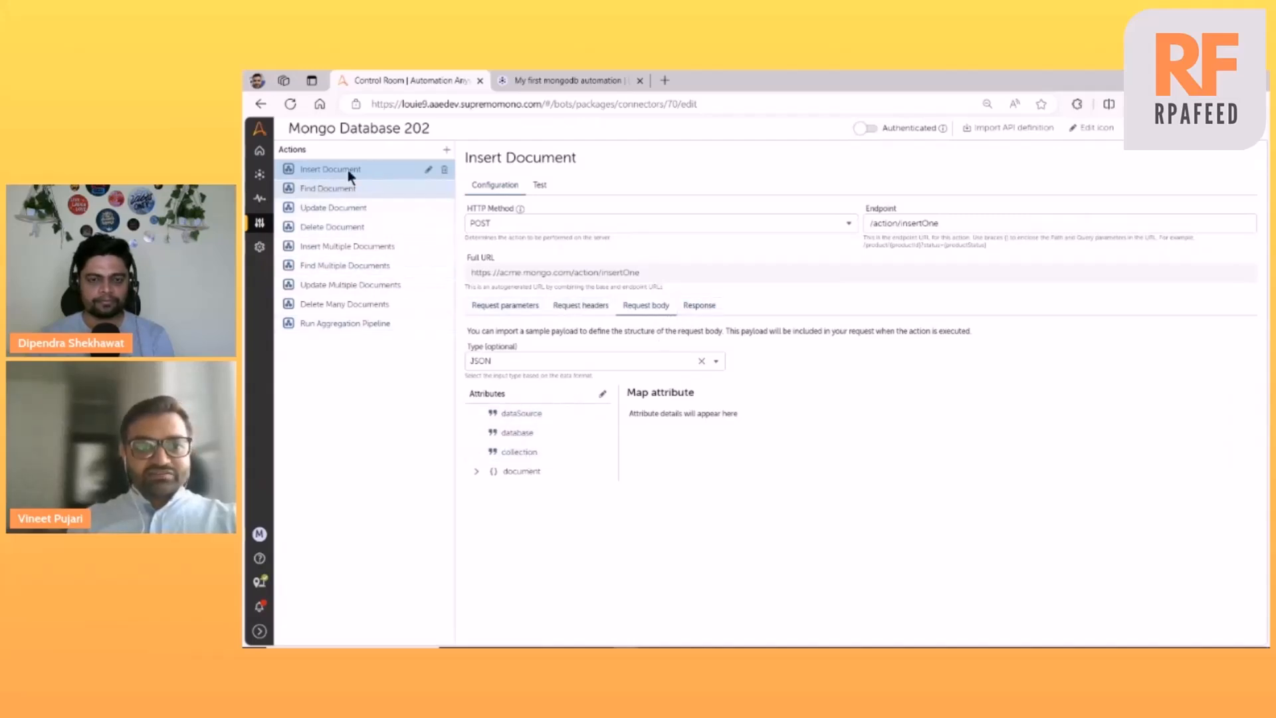
click(351, 193)
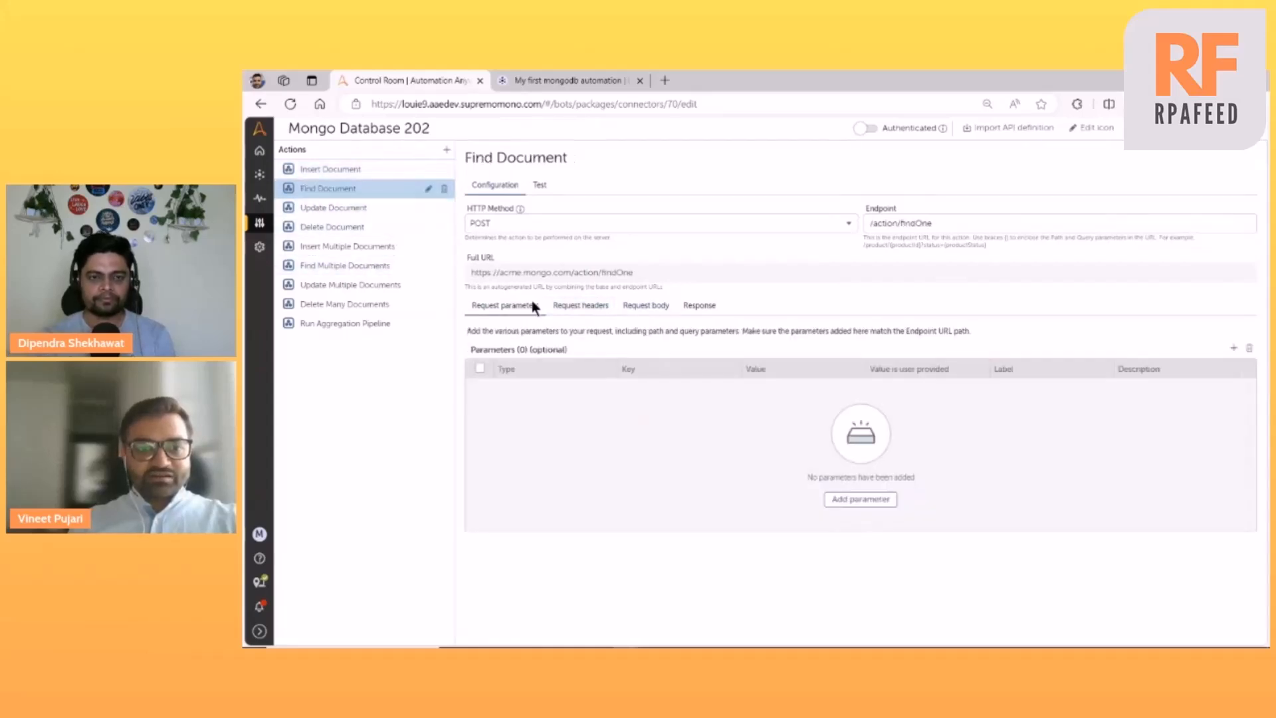
click(581, 306)
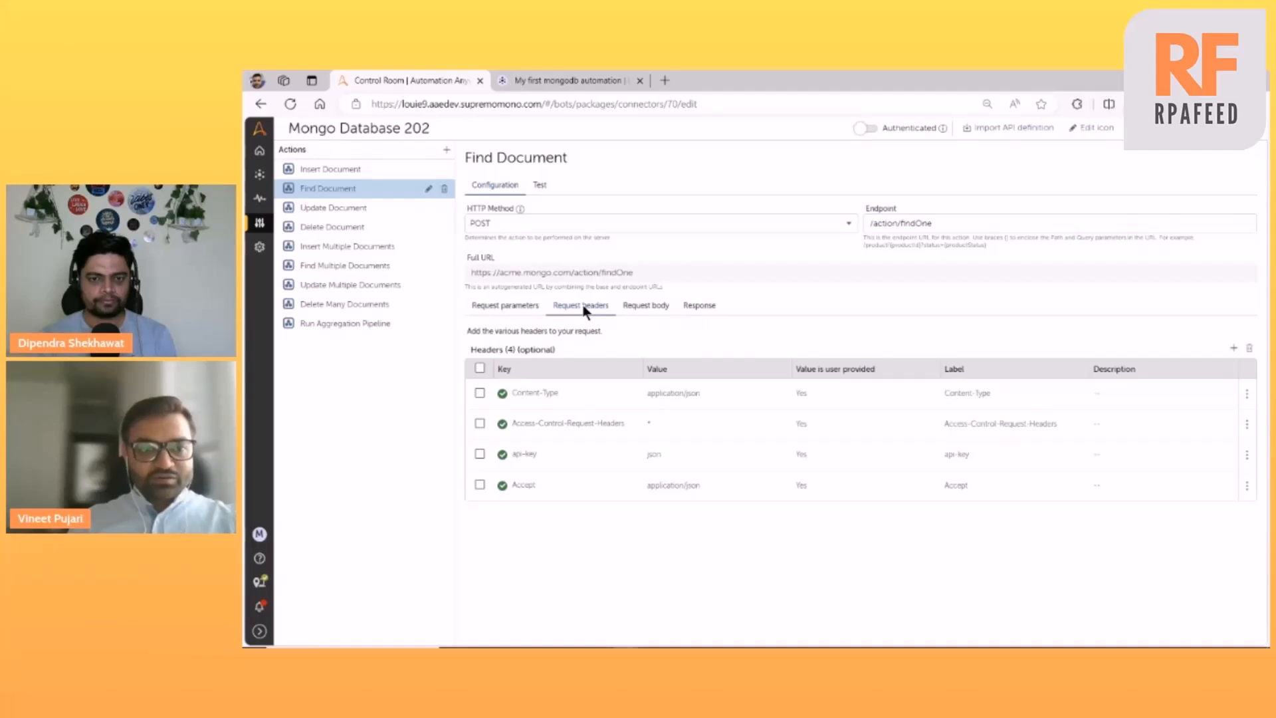
click(509, 309)
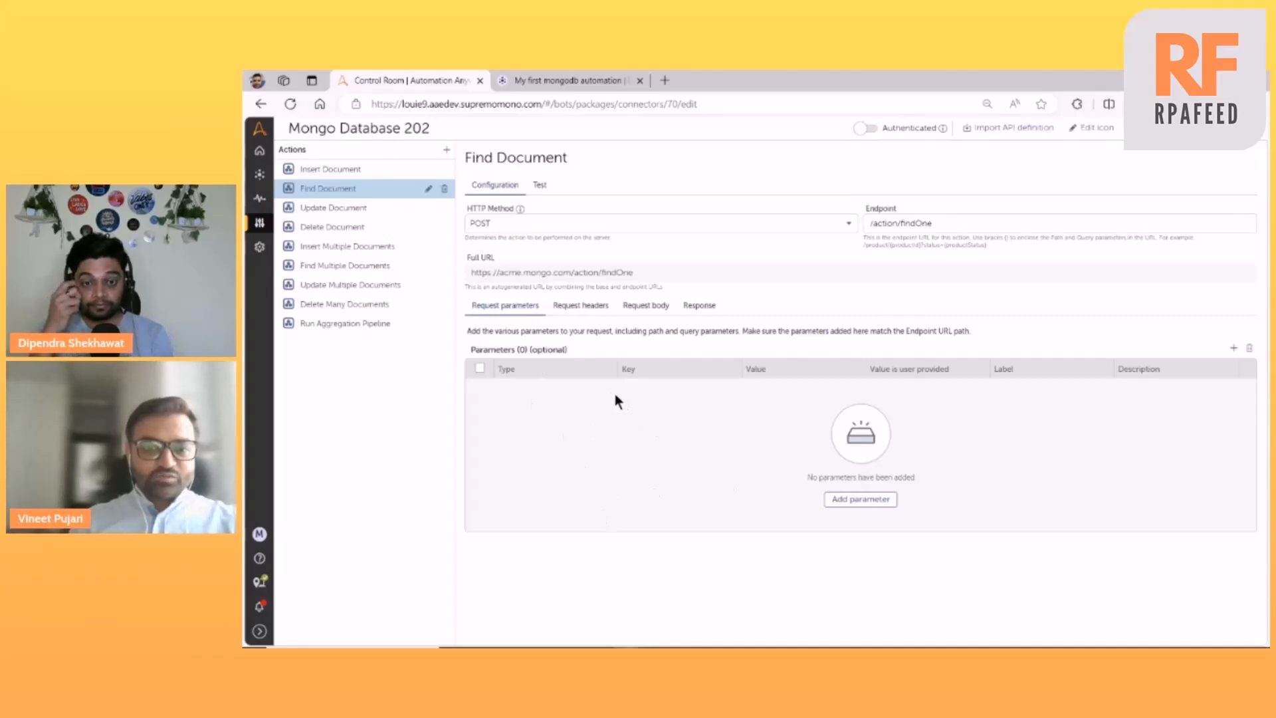
click(573, 305)
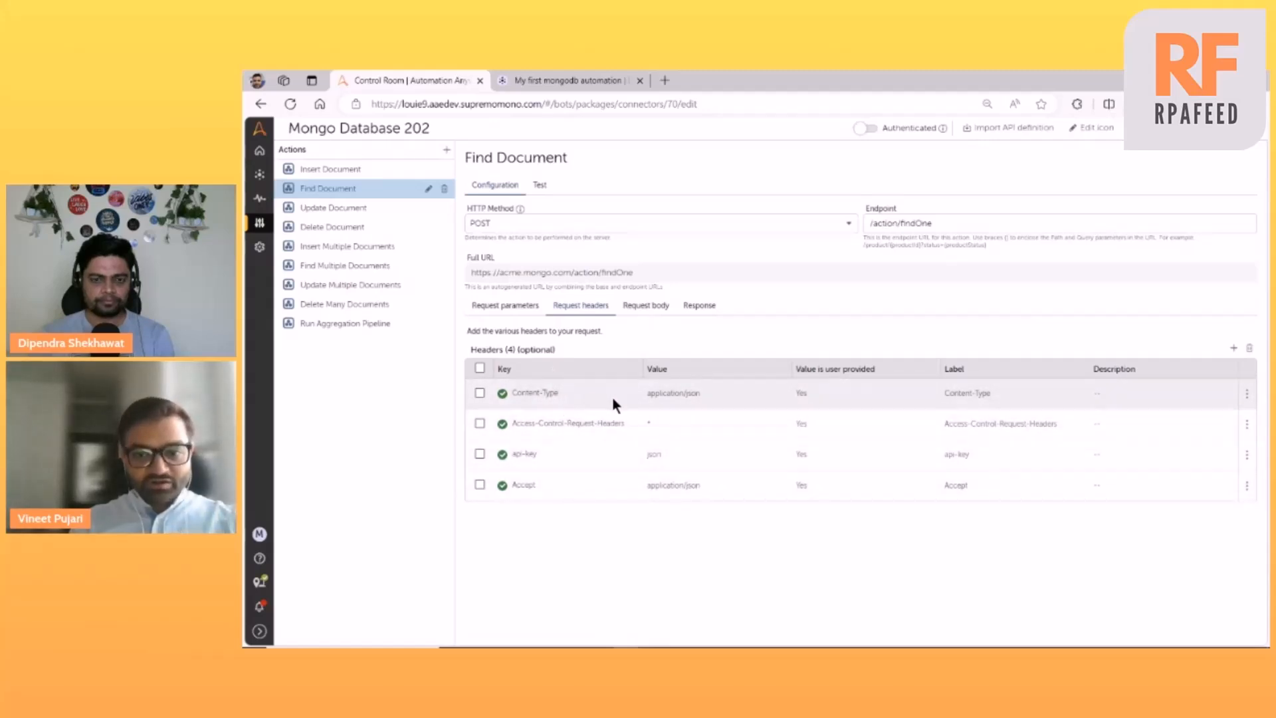
Step: Switch to Notepad++, find "find document" in the MongoDB Data API Postman collection file, and expand that item's request block
key(alt+Tab)
key(alt+Tab)
key(alt+Tab)
key(alt+Tab)
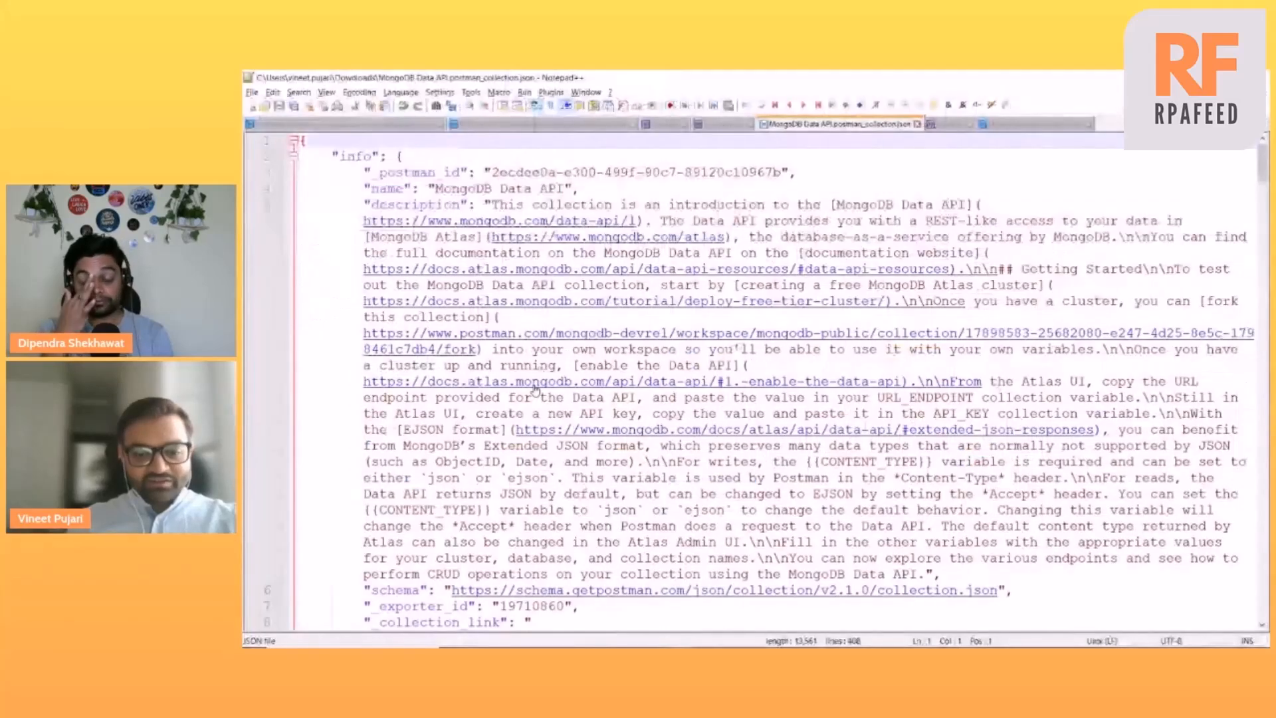
key(ctrl+f)
text(find do)
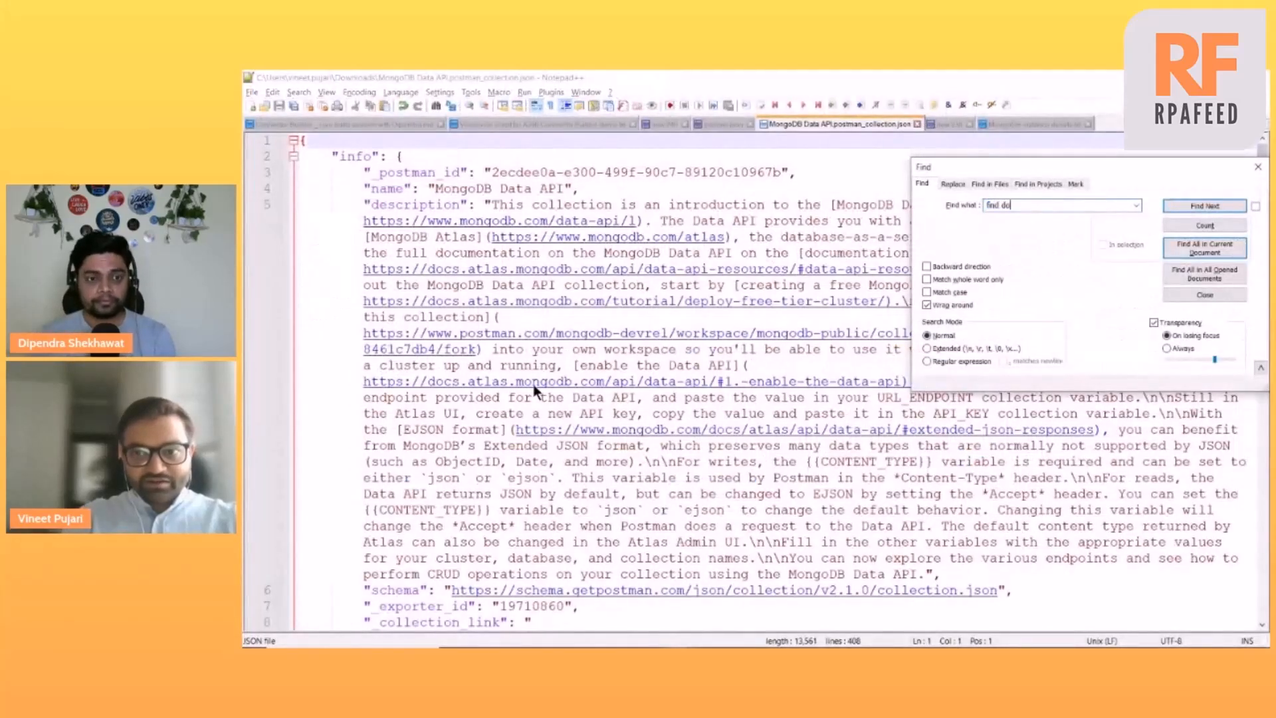
text(cument)
key(Return)
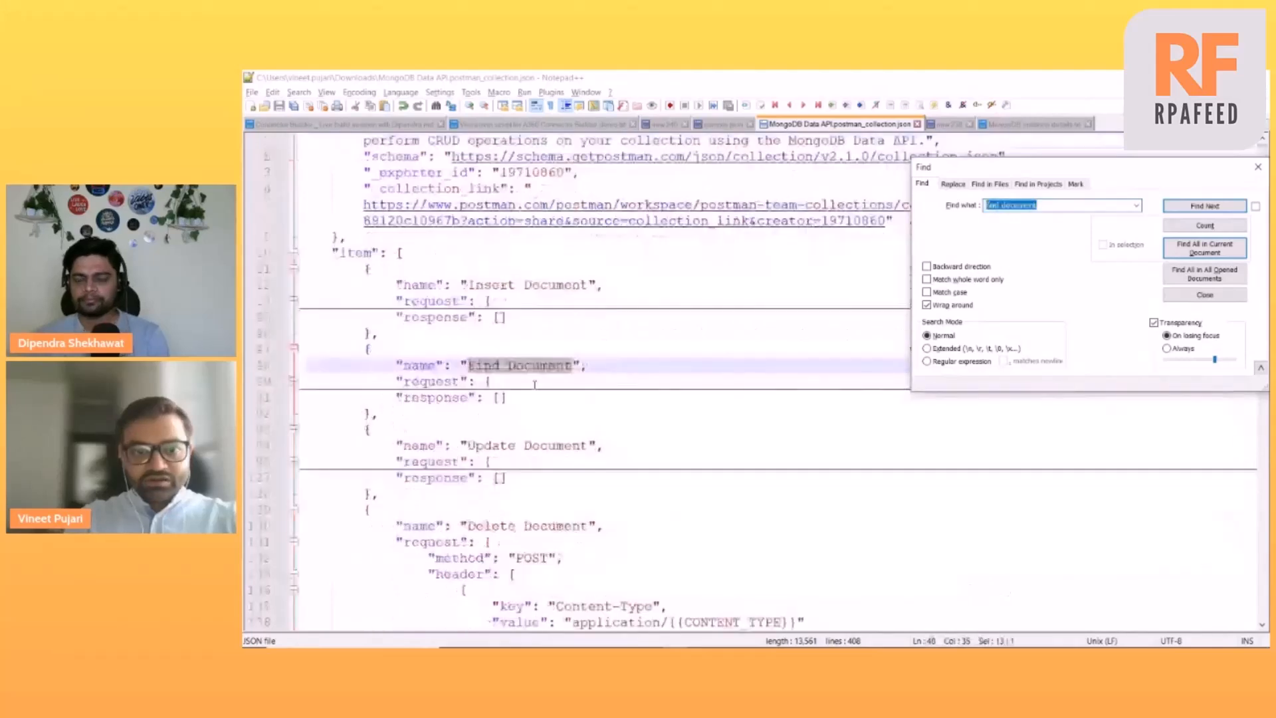
key(Escape)
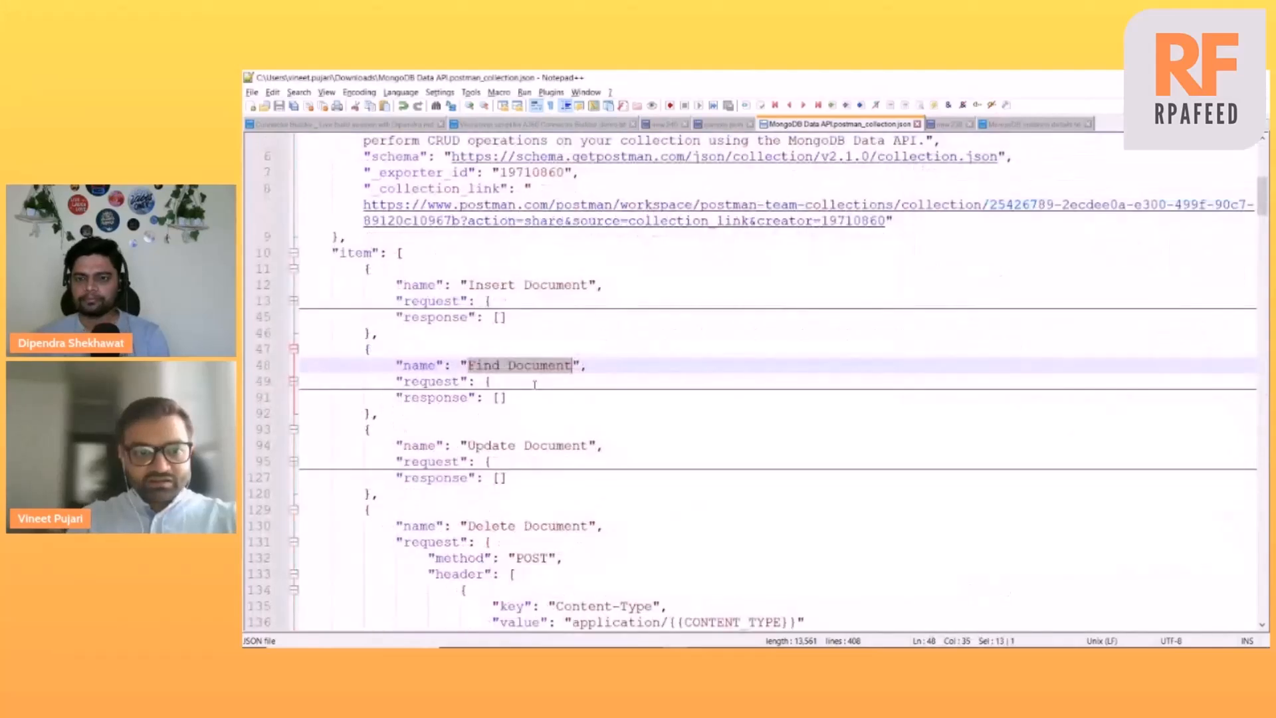
click(293, 381)
scroll(465, 379, down, 3)
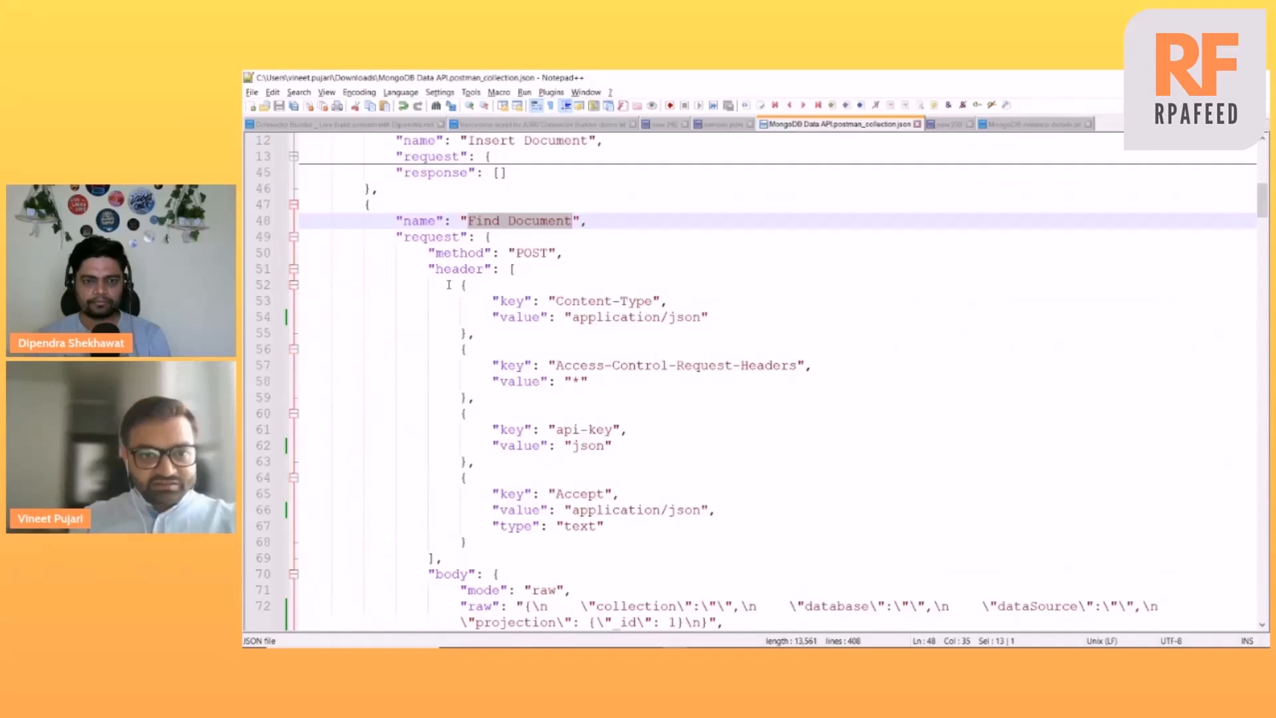
Step: Examine the Find Document header array in the JSON, covering the Content-Type, Access-Control-Request-Headers, api-key and Accept keys
drag(429, 268, 533, 535)
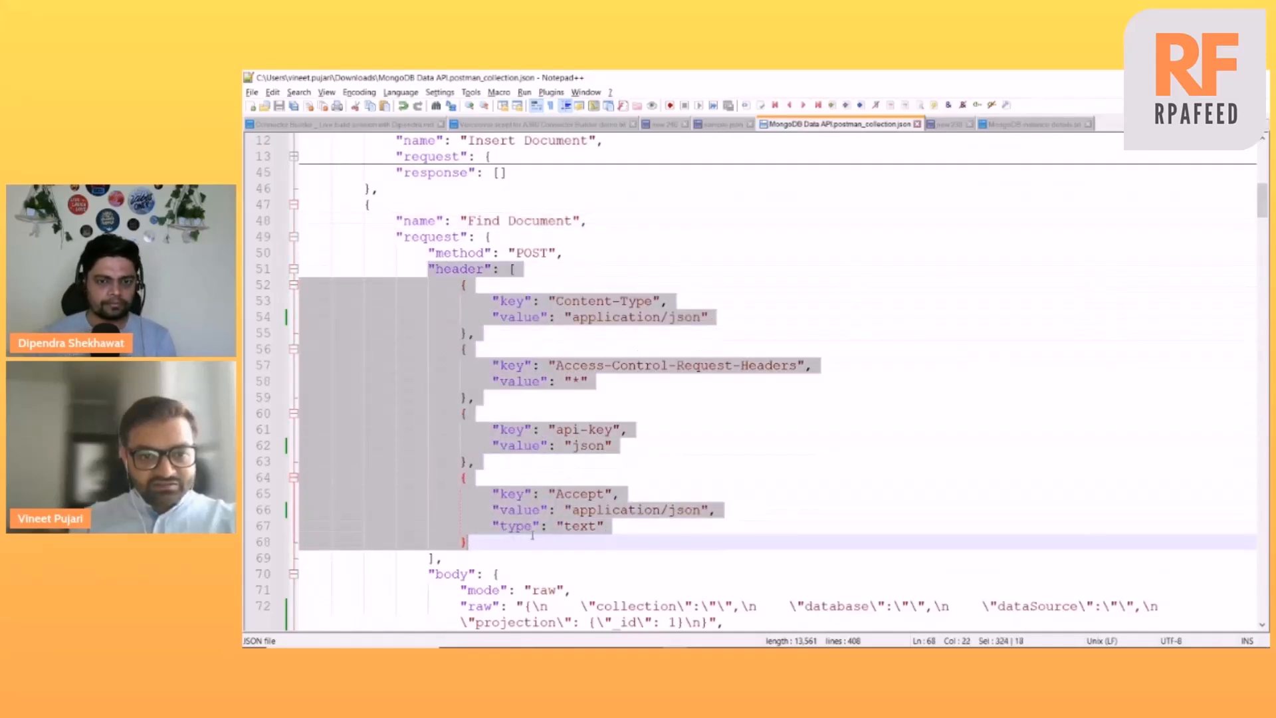
double_click(464, 269)
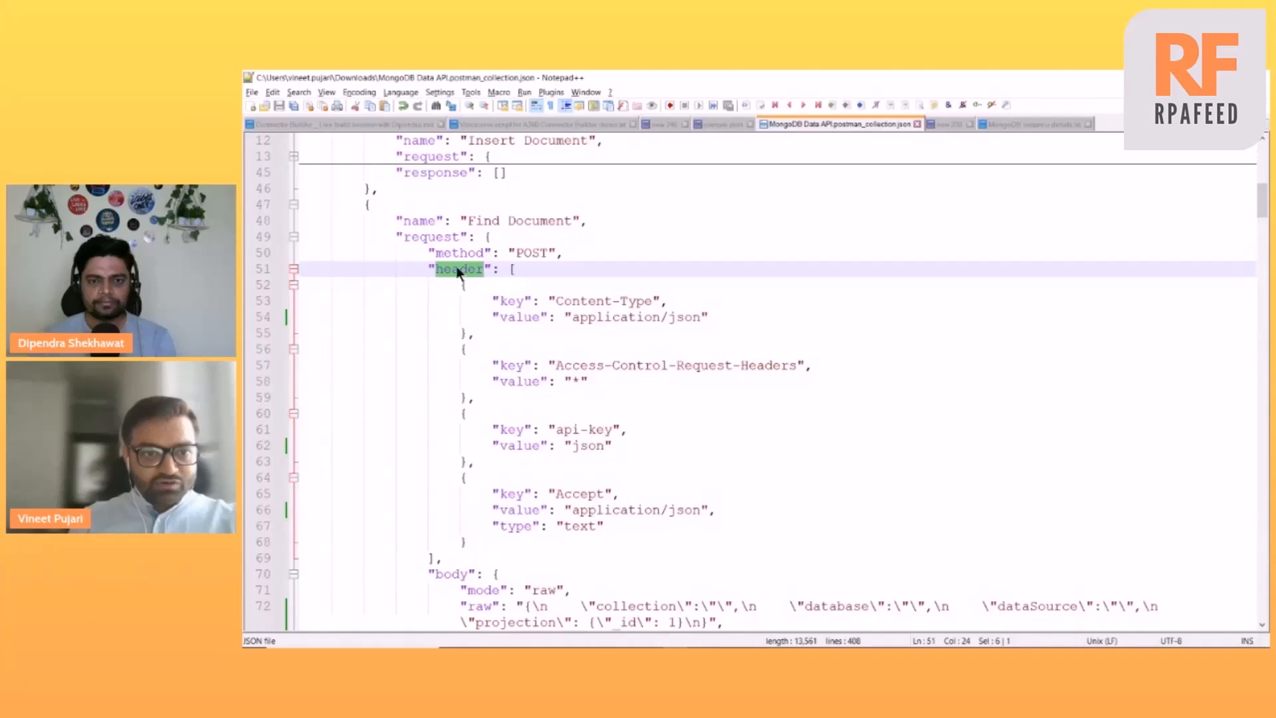
drag(493, 301, 711, 331)
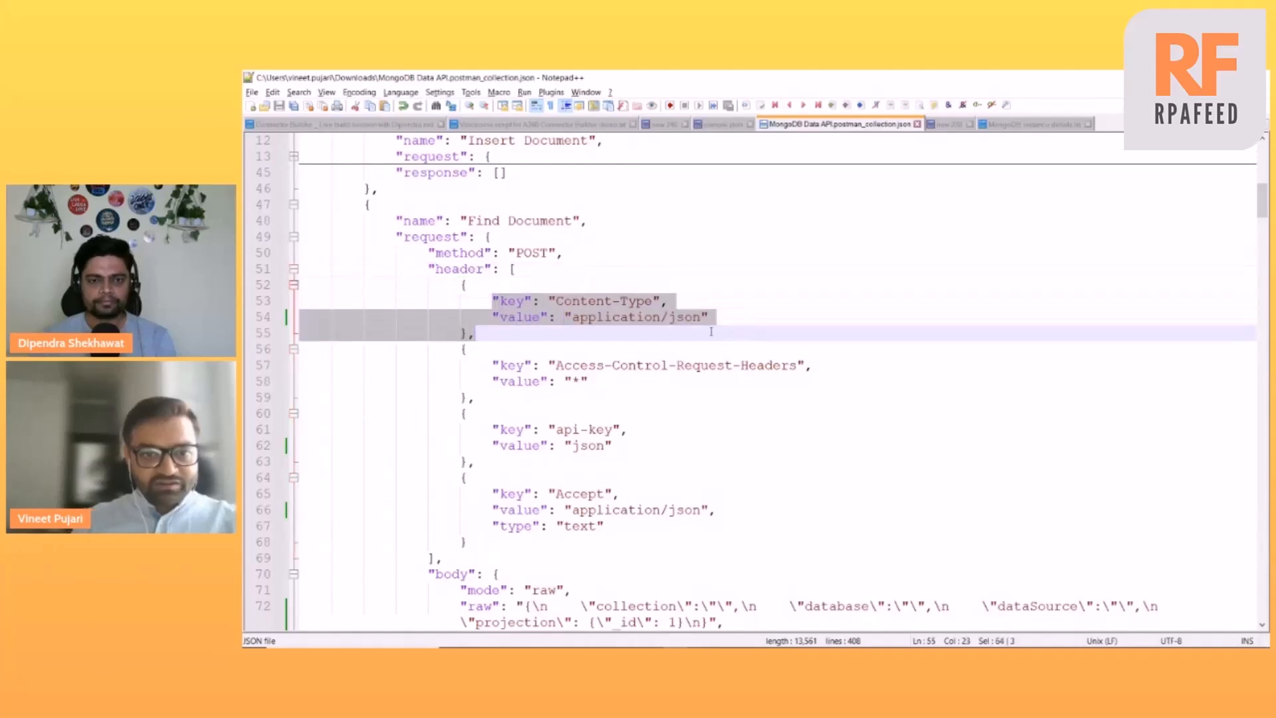
click(588, 306)
drag(549, 365, 777, 366)
drag(549, 430, 627, 430)
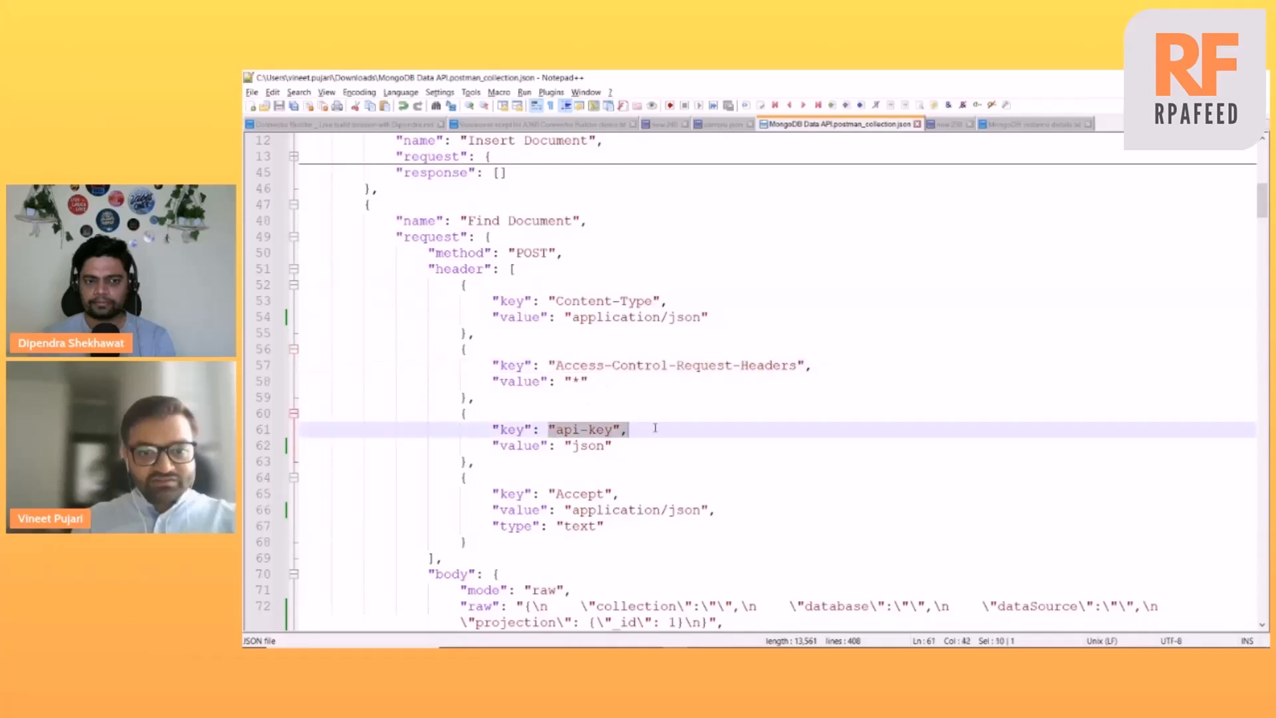
drag(552, 492, 622, 493)
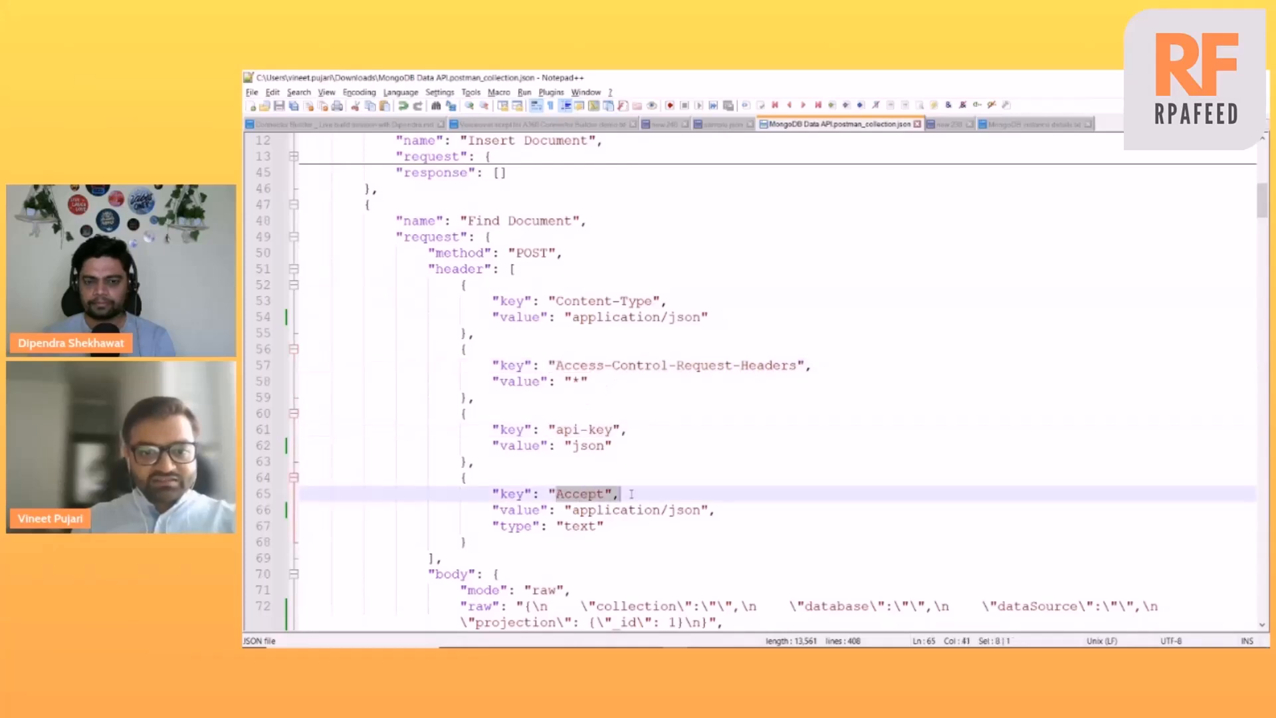
click(630, 495)
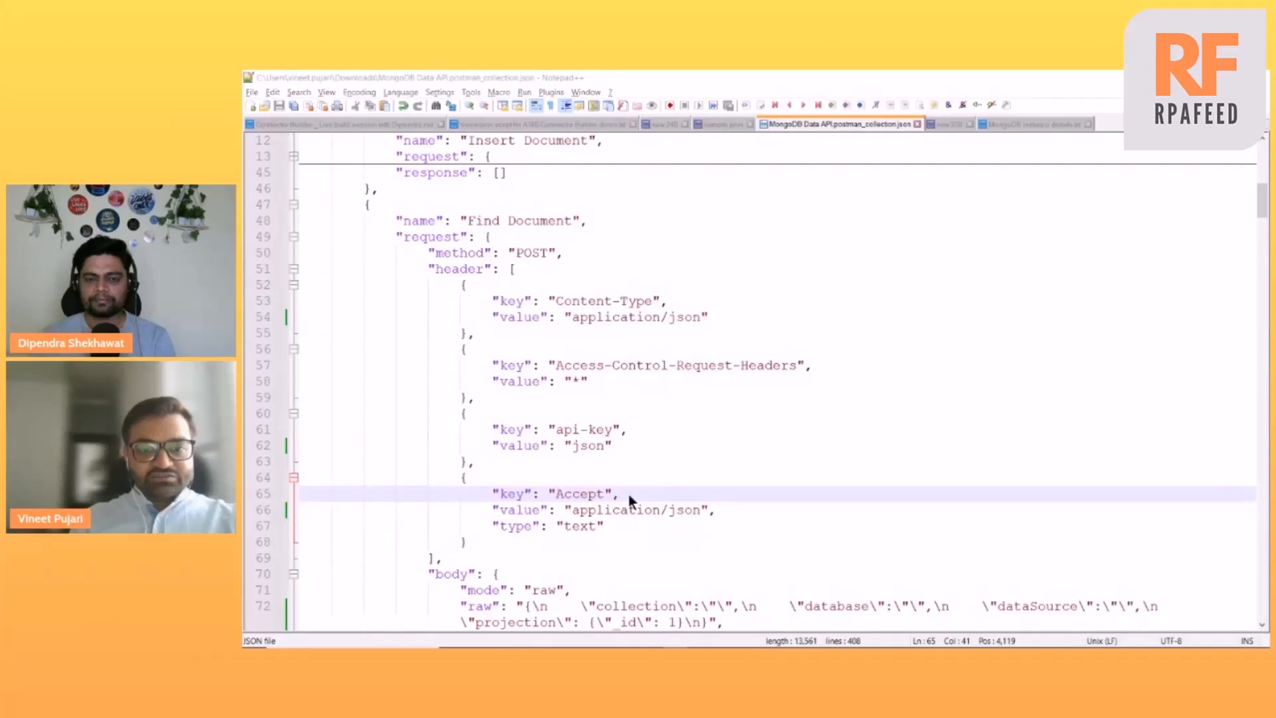
Step: Return to the connector in the browser, open Find Document's Content-Type header for editing, and review its key, value source and value
key(alt+Tab)
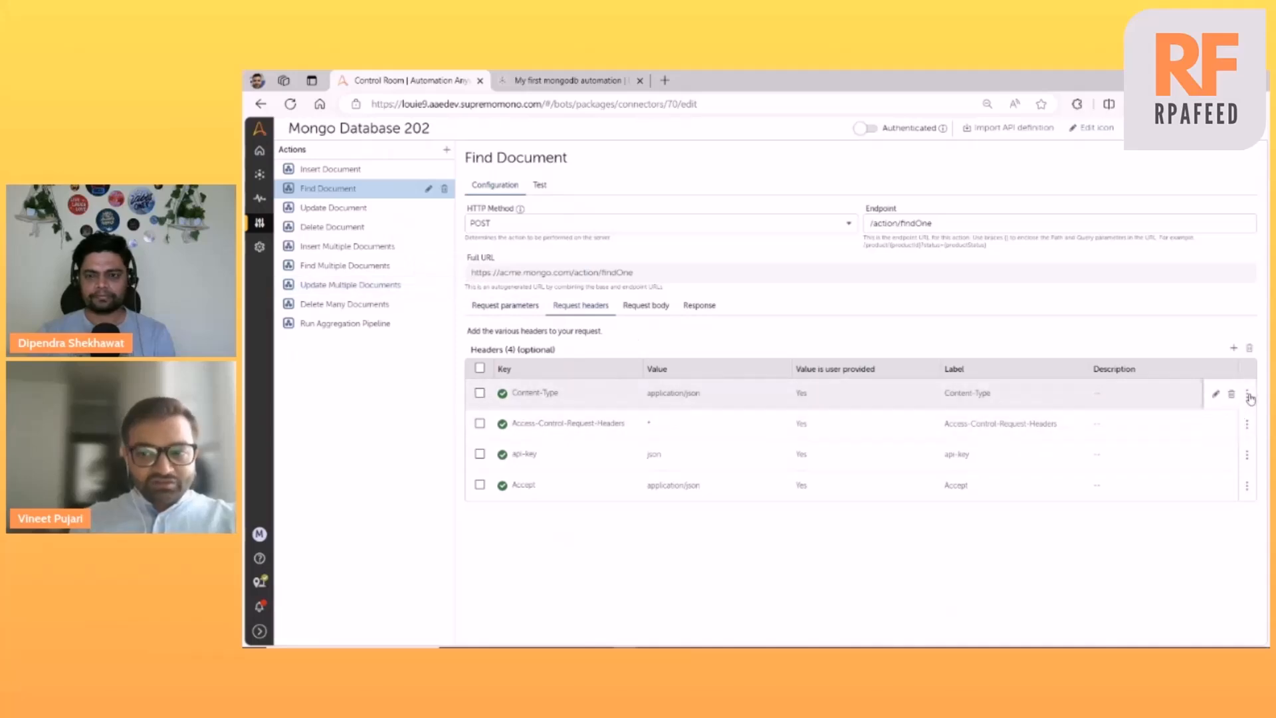
click(1216, 394)
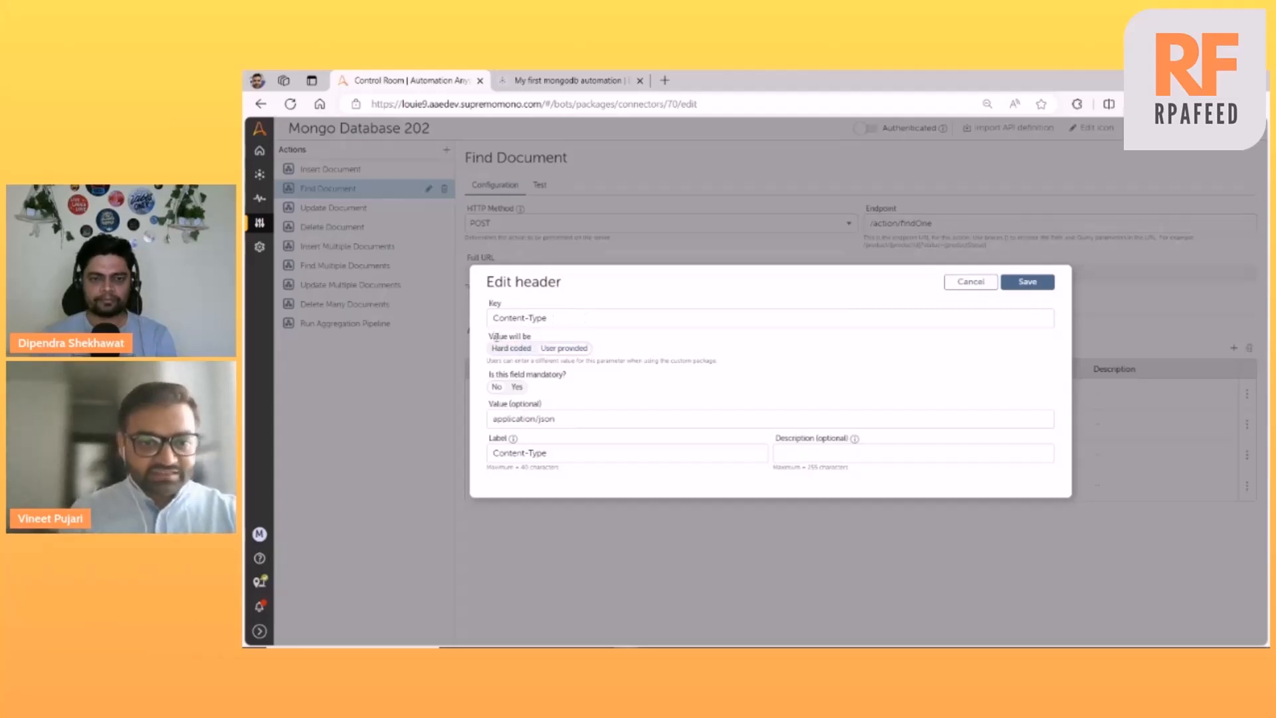
drag(490, 337, 534, 336)
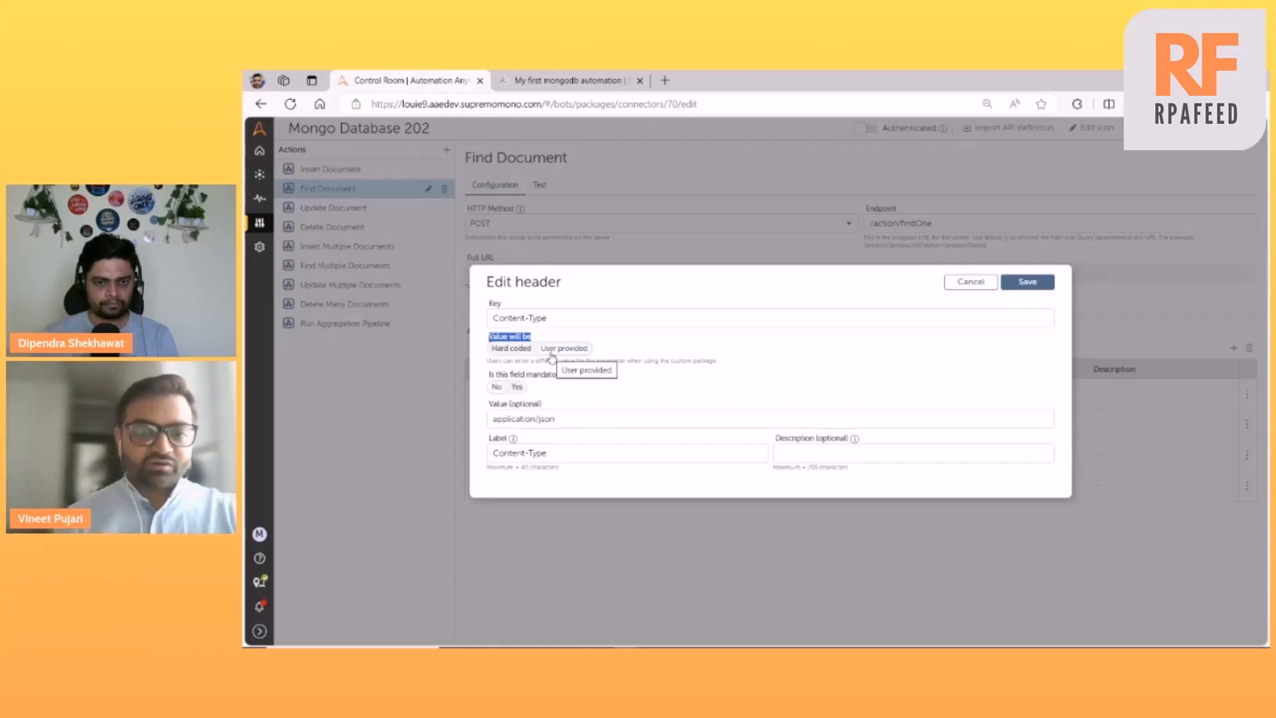
drag(555, 319, 476, 316)
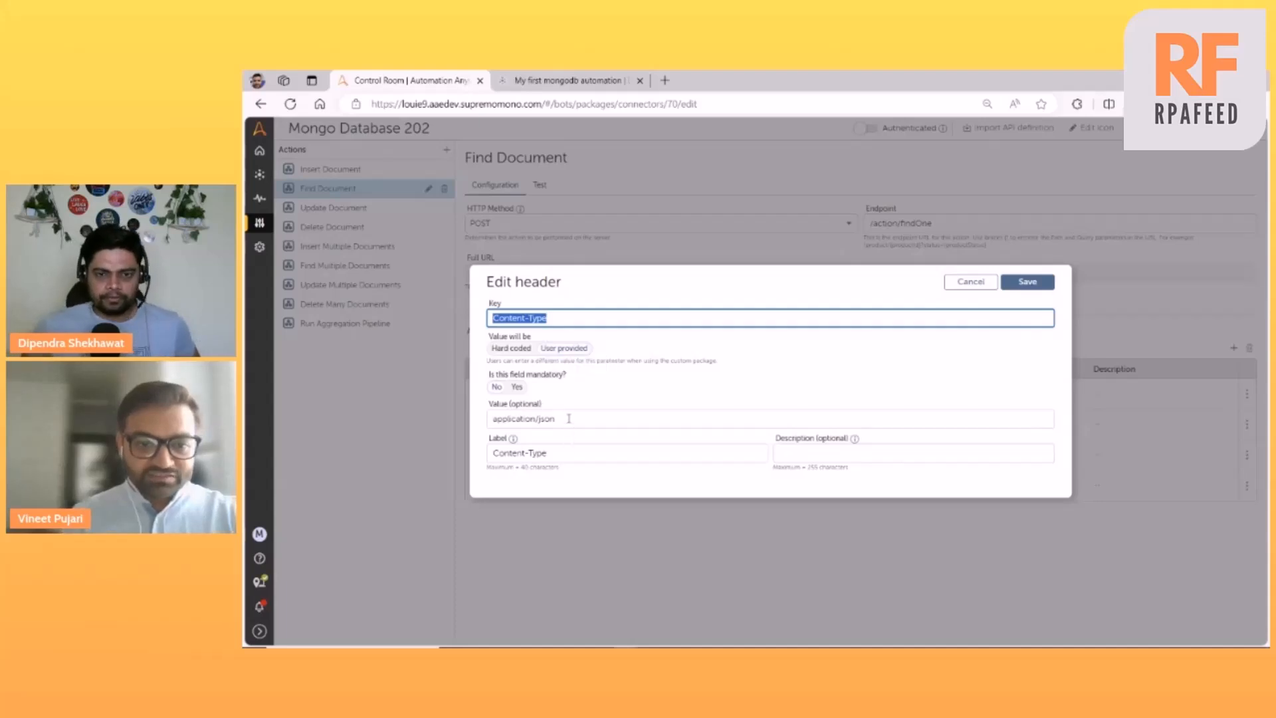
drag(560, 418, 441, 408)
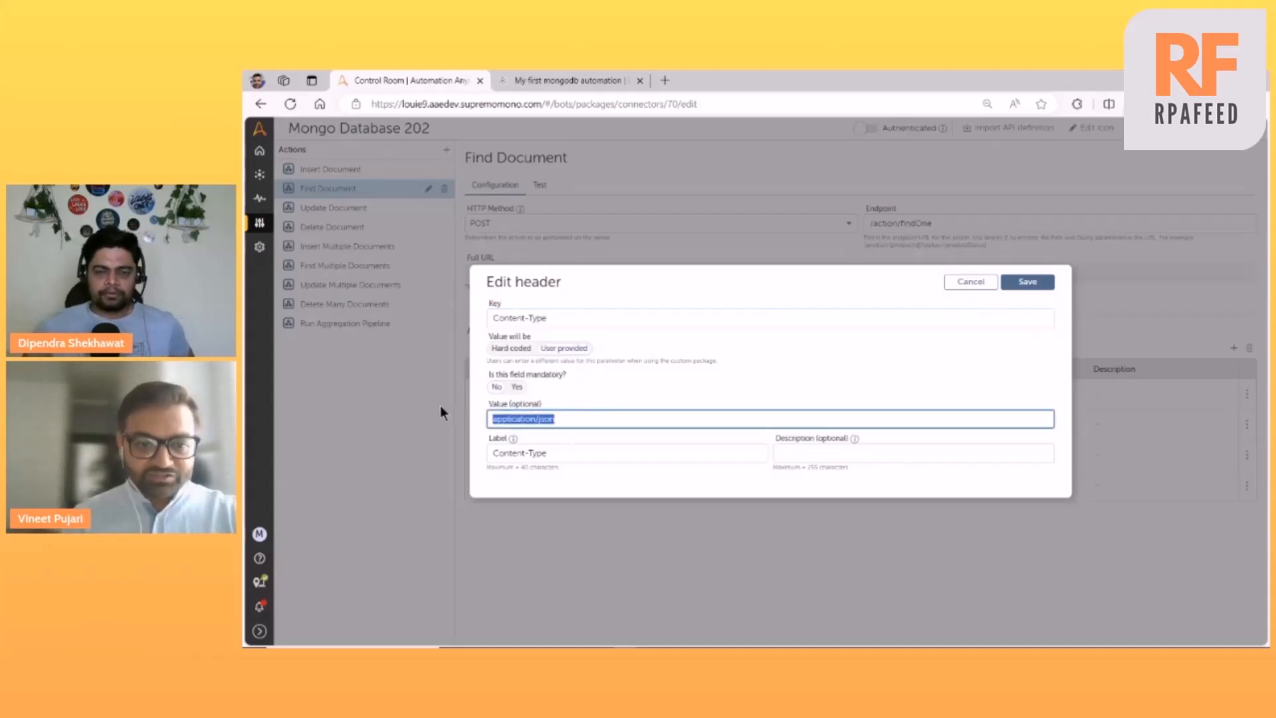
click(584, 414)
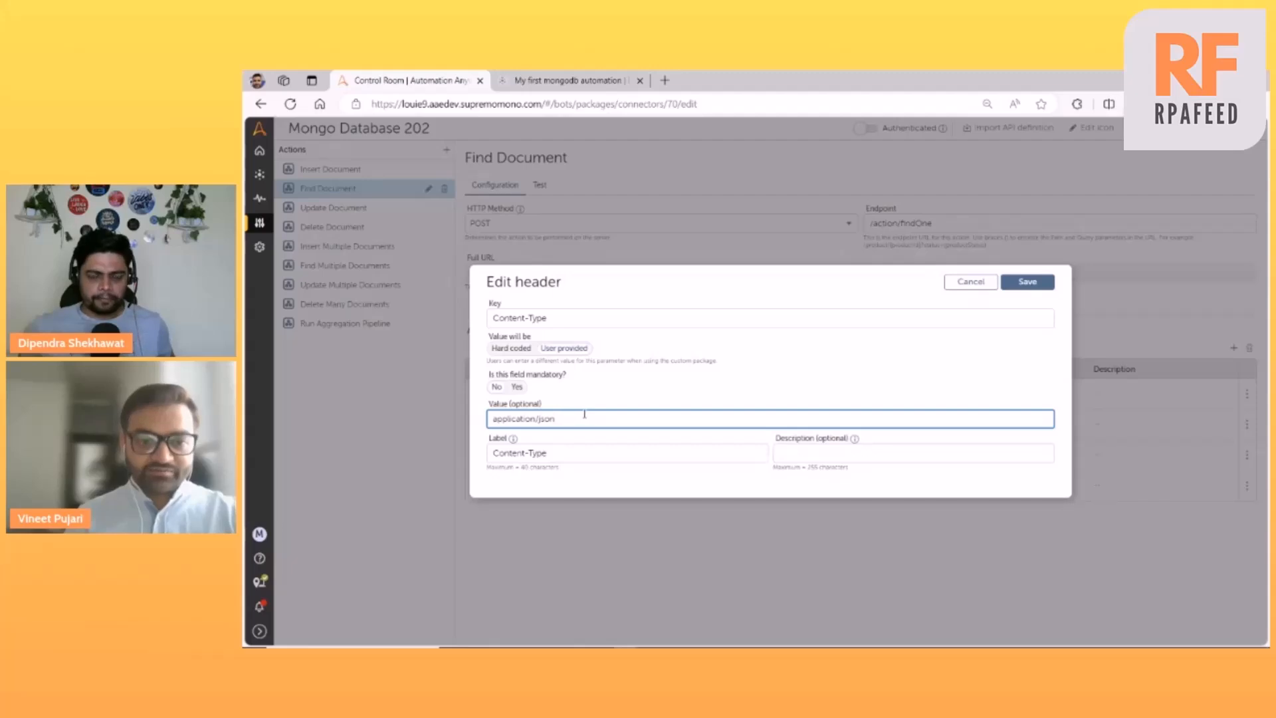
Step: Try the hard-coded option for the Content-Type header value, return it to user provided, and re-enter the label Content-Type
click(512, 348)
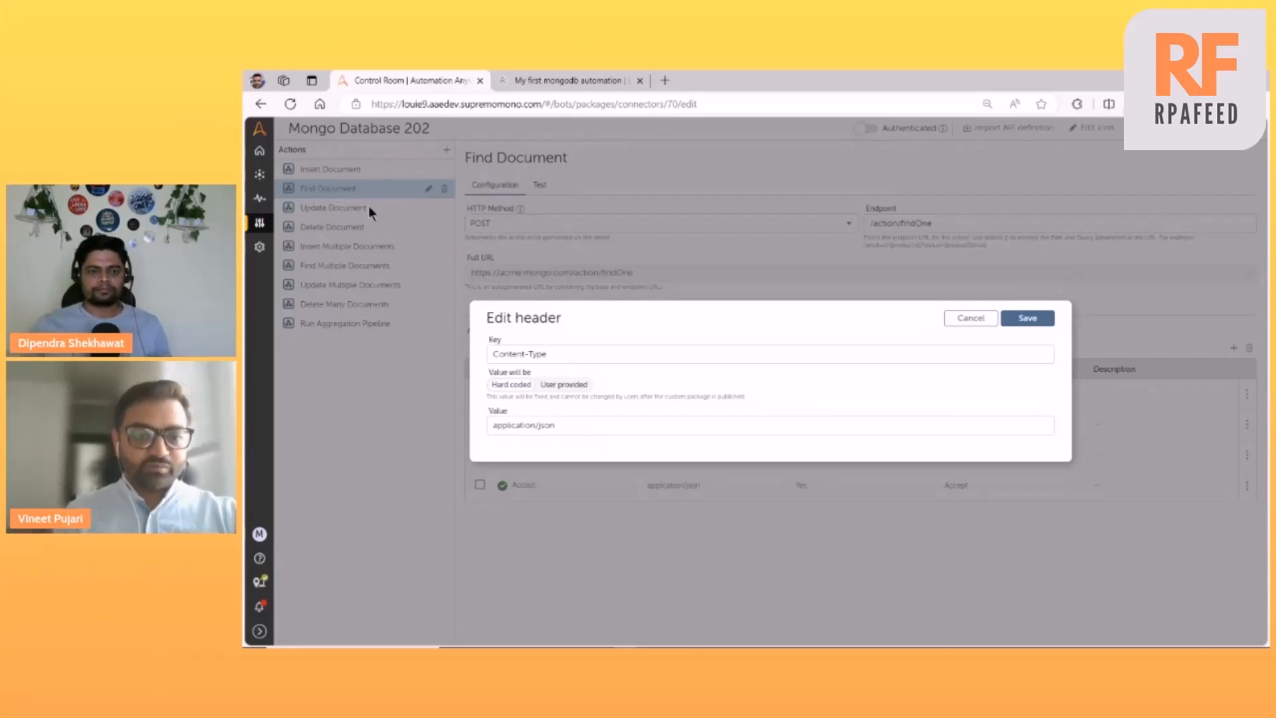
click(556, 384)
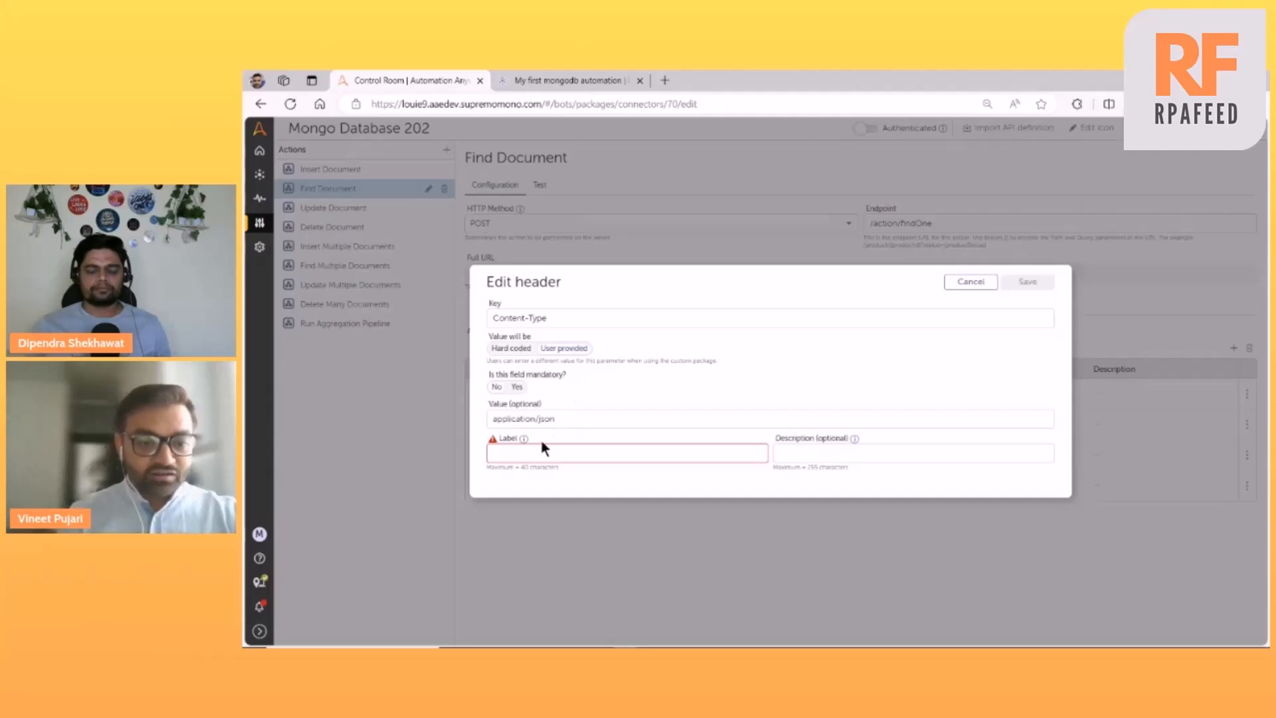
click(517, 452)
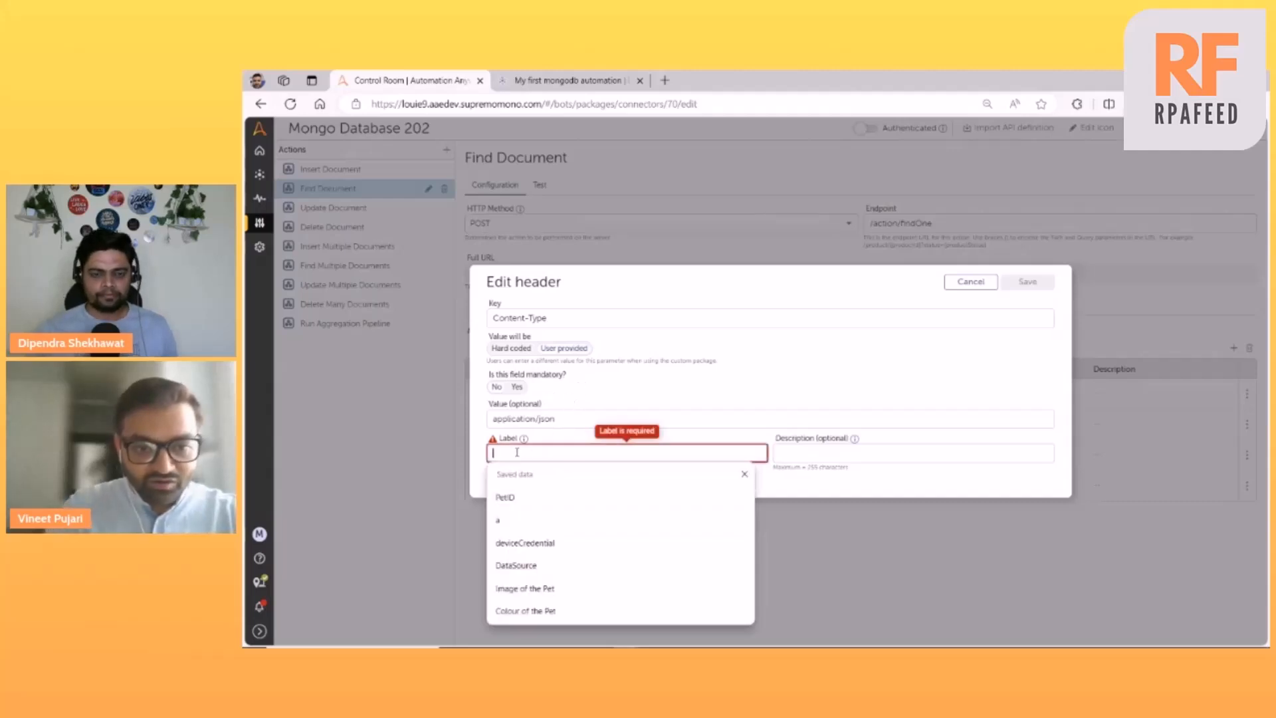
text(Content)
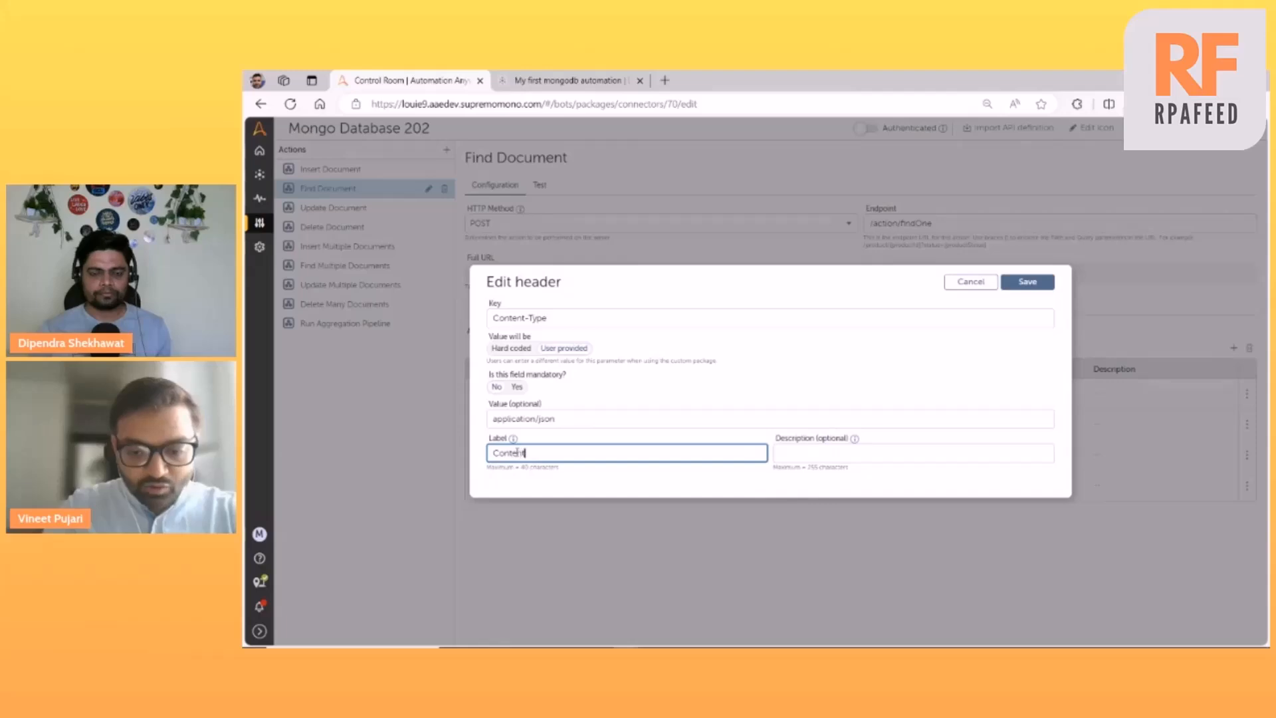
text(-Type)
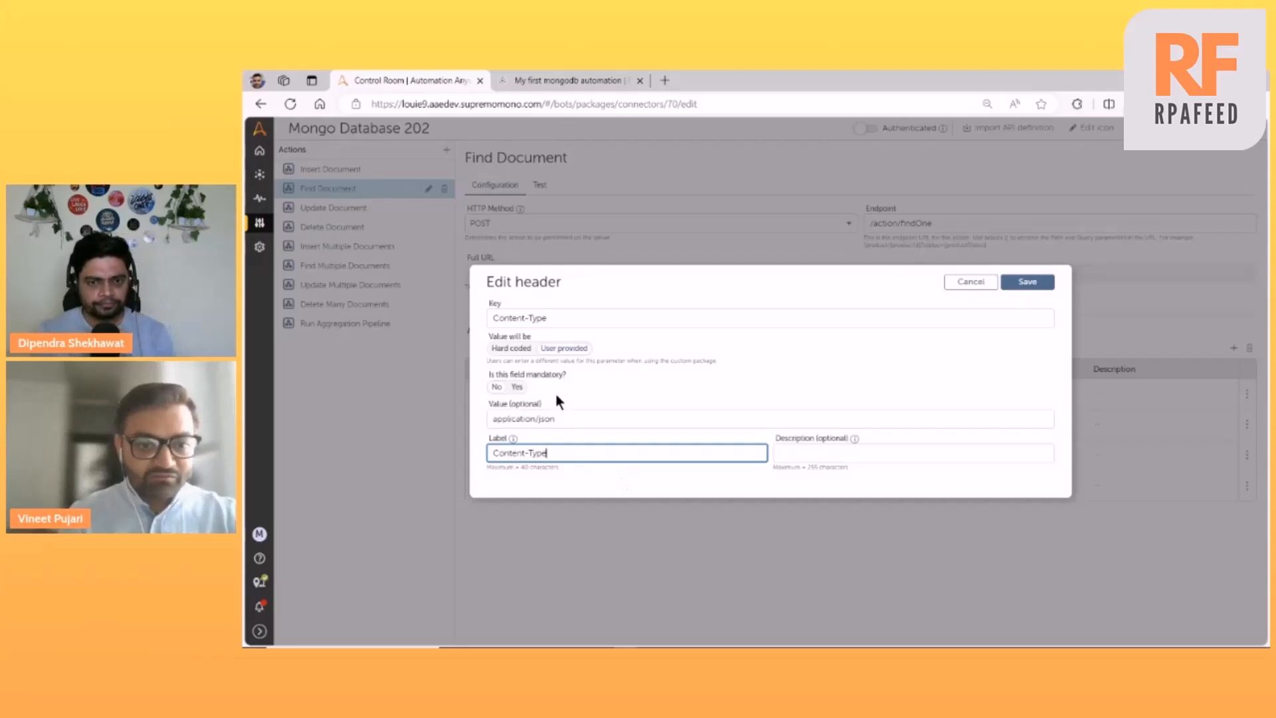
Step: Try both mandatory options for the Content-Type header and choose No
click(498, 388)
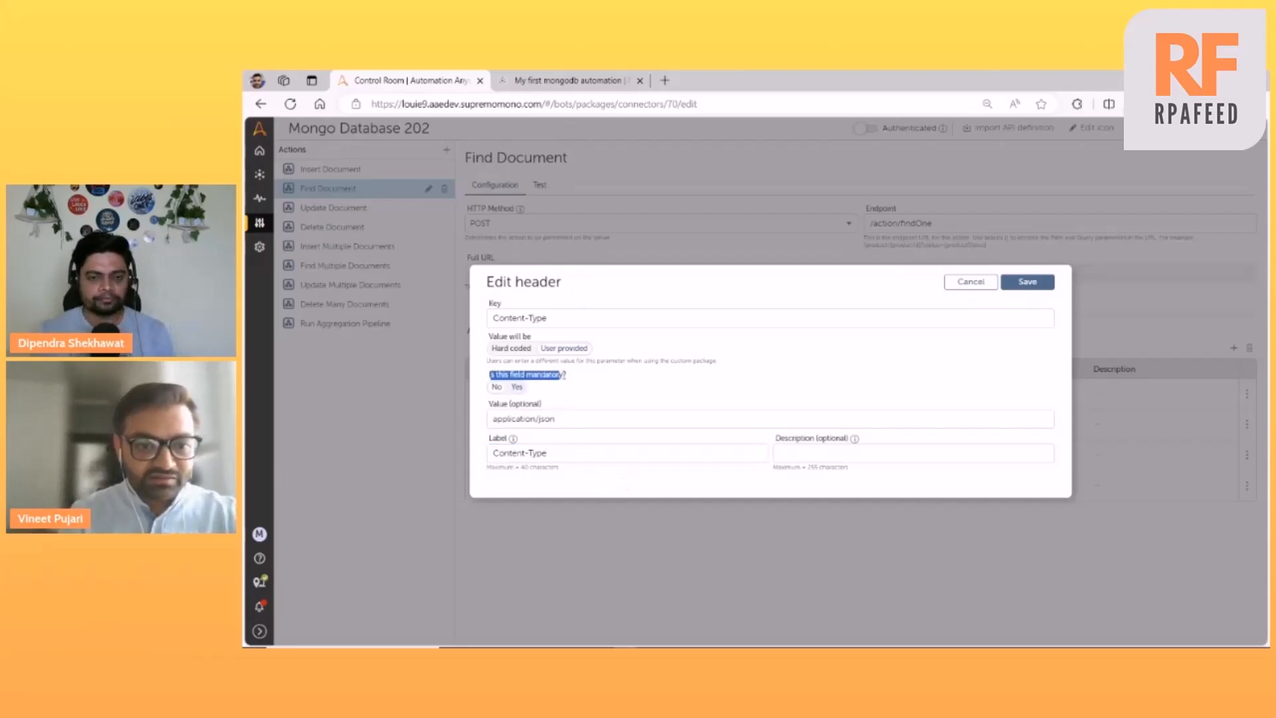
click(517, 388)
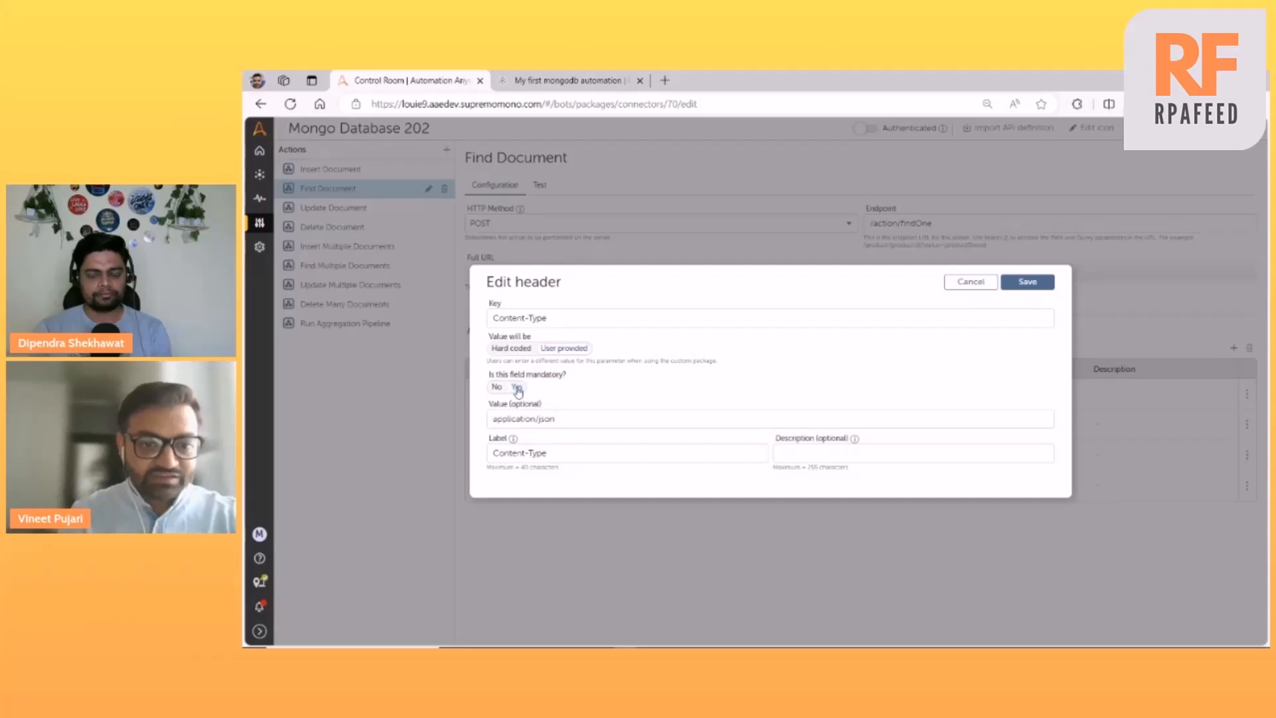
click(498, 388)
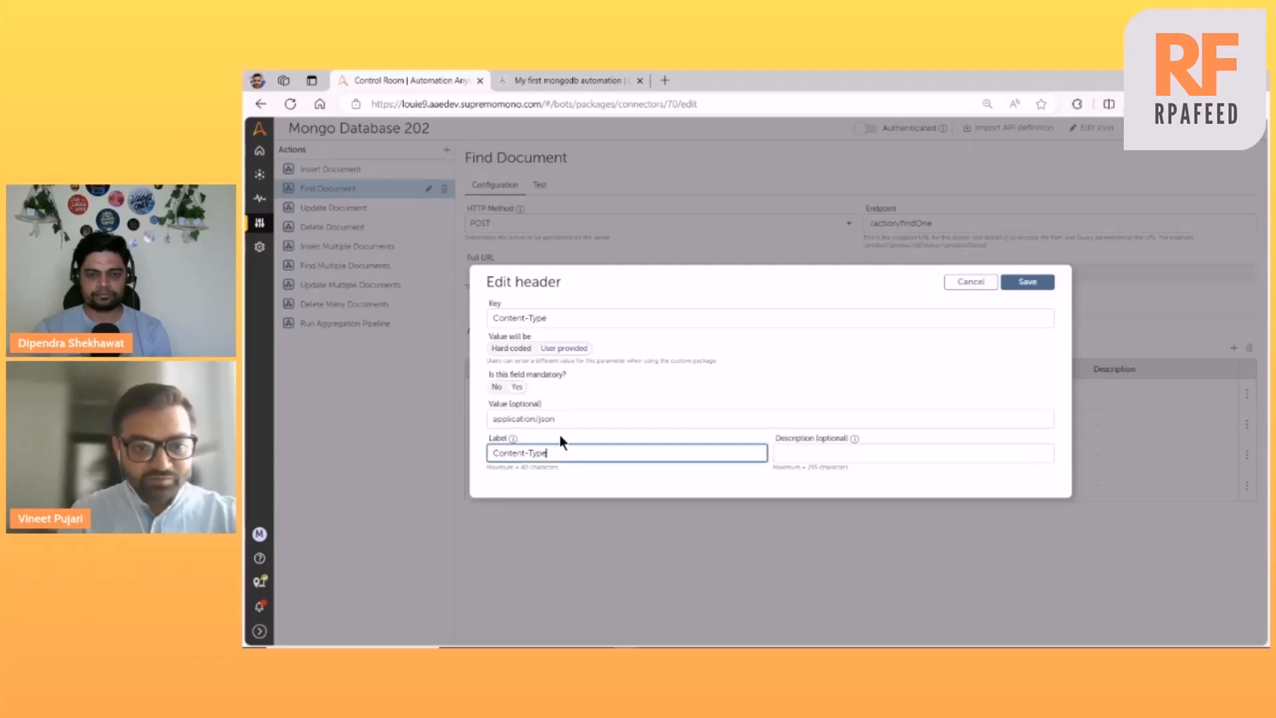
Step: Clear the optional value of Find Document's user-provided Content-Type header
drag(554, 419, 456, 419)
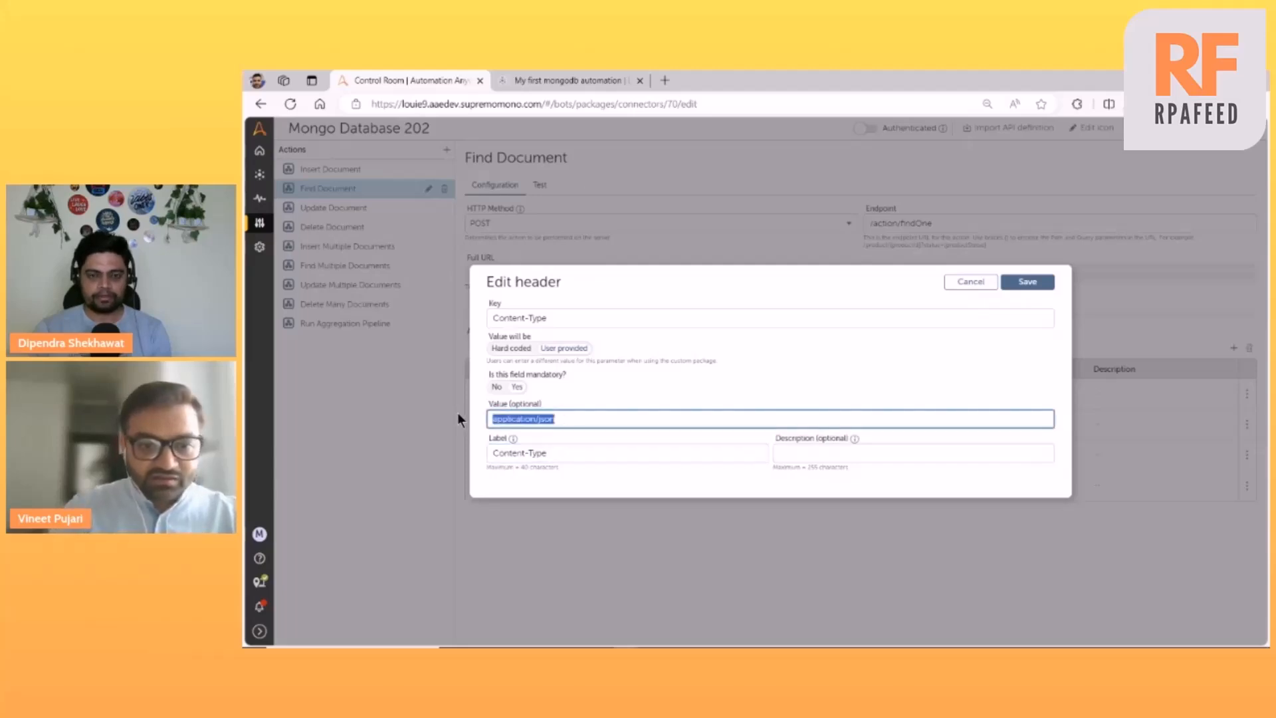
key(BackSpace)
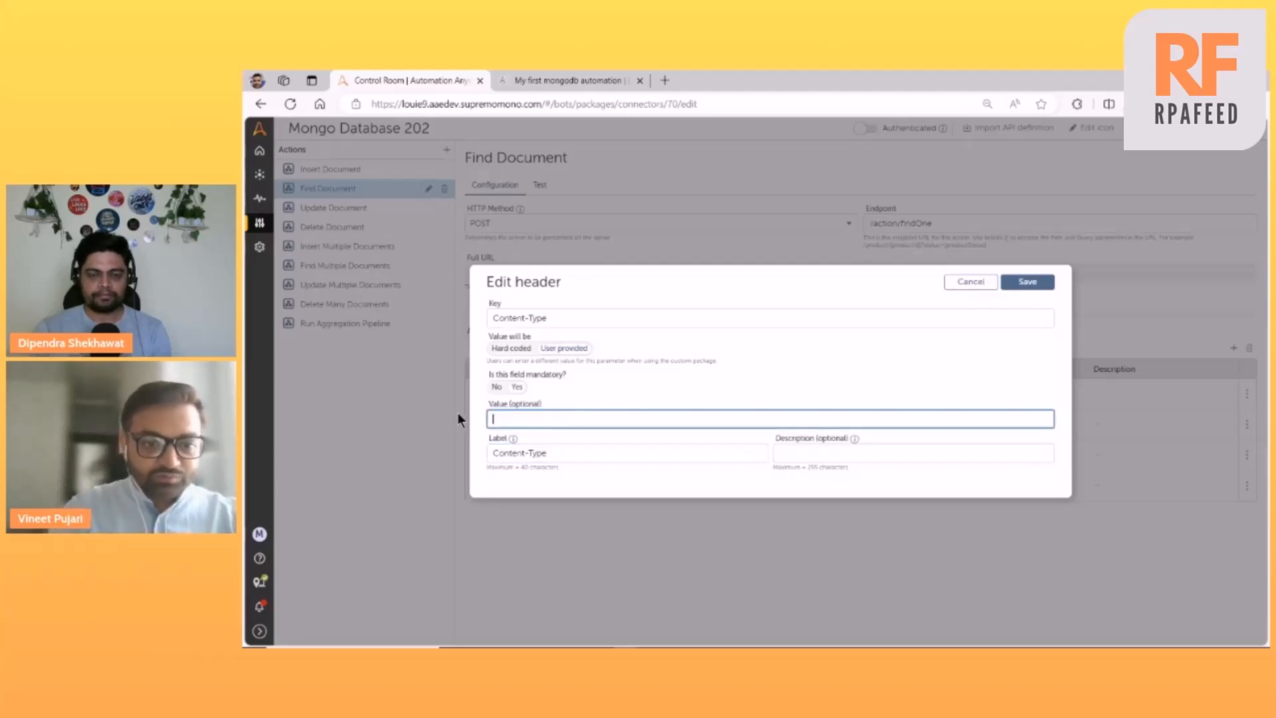
click(511, 417)
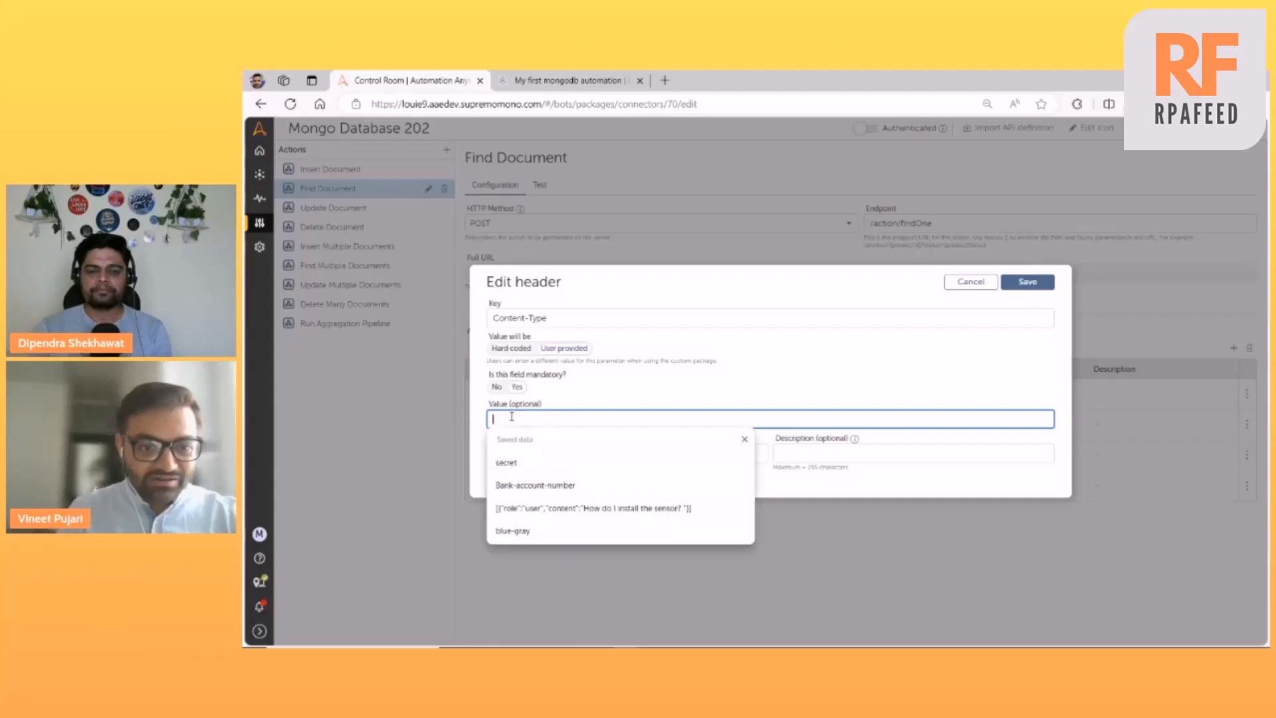
click(562, 403)
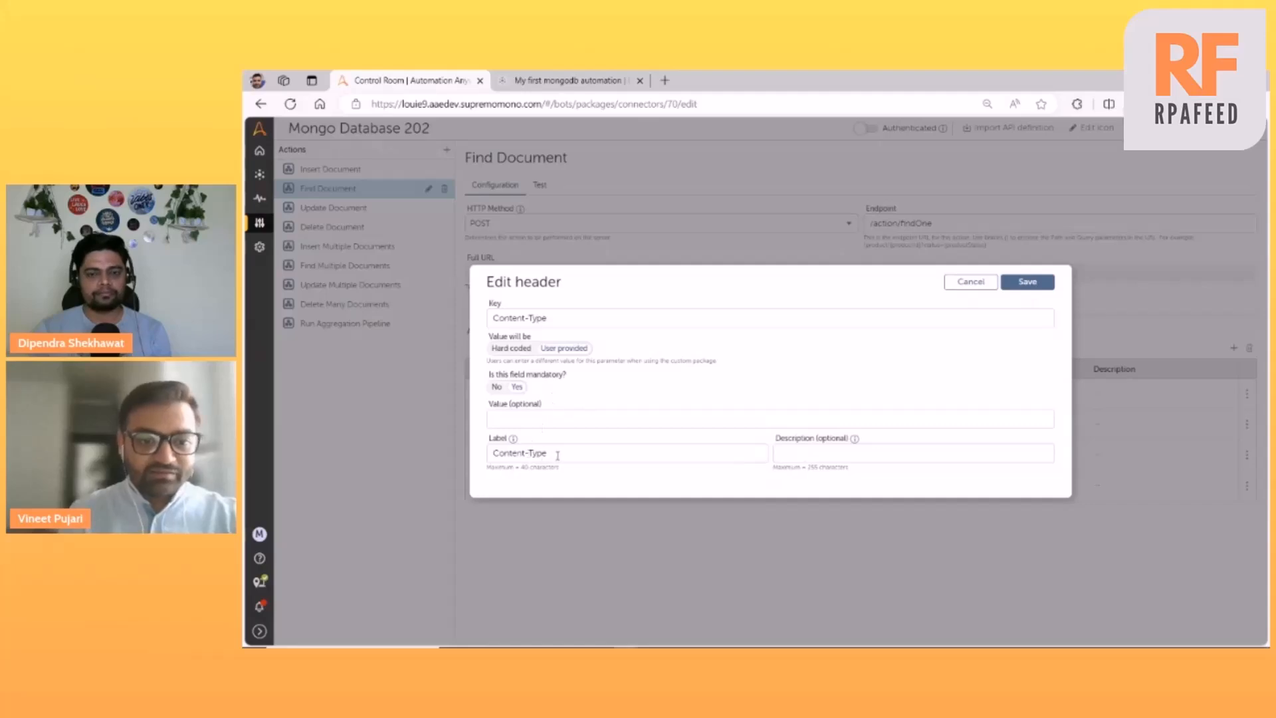
click(539, 419)
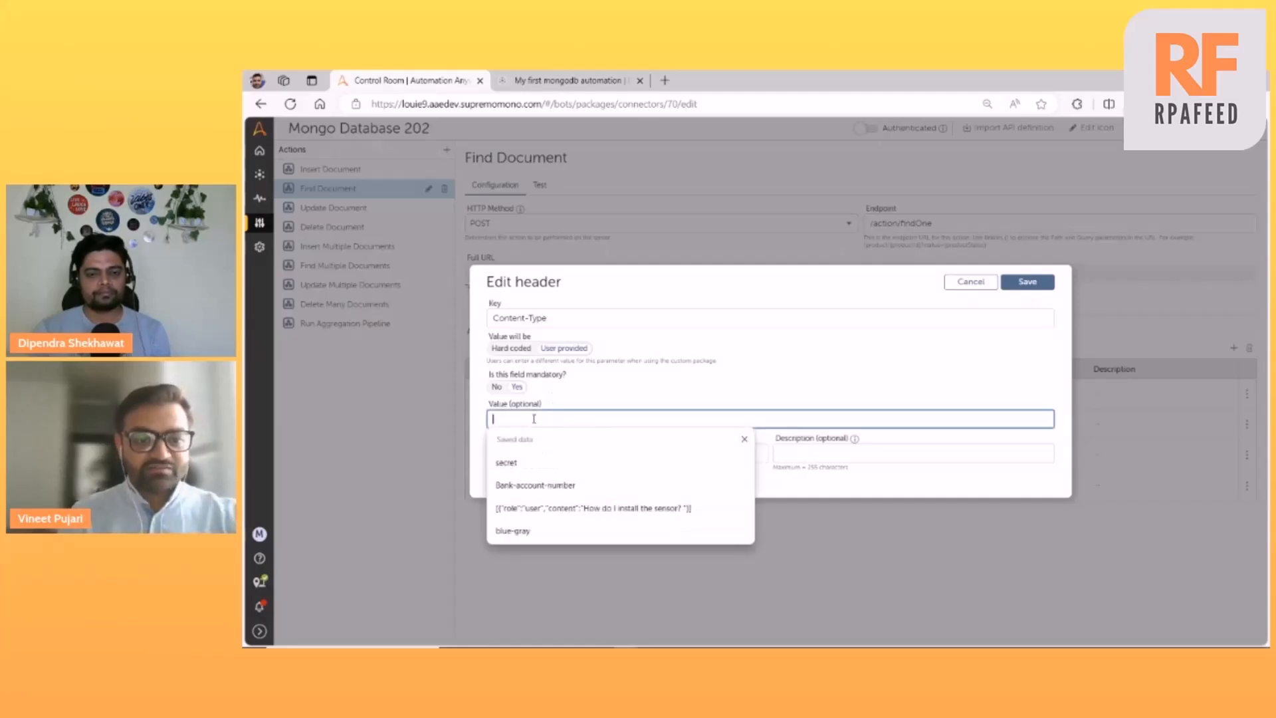
click(554, 391)
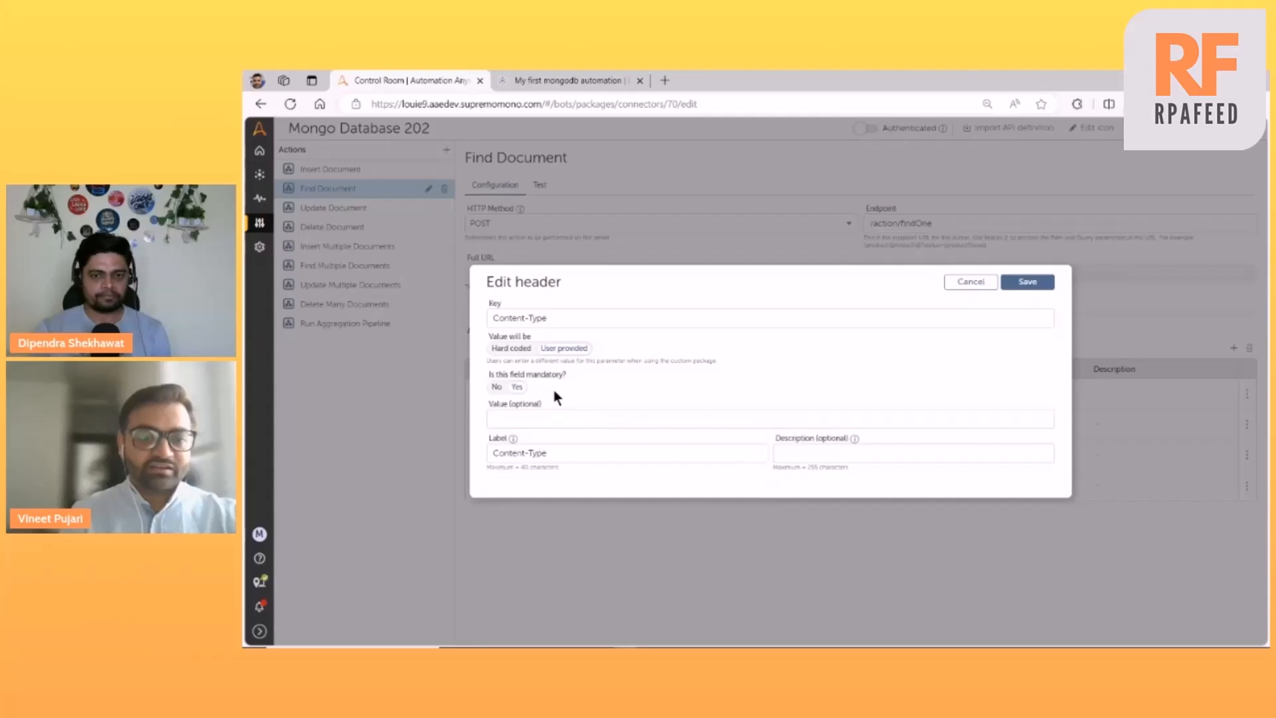
triple_click(542, 317)
click(574, 277)
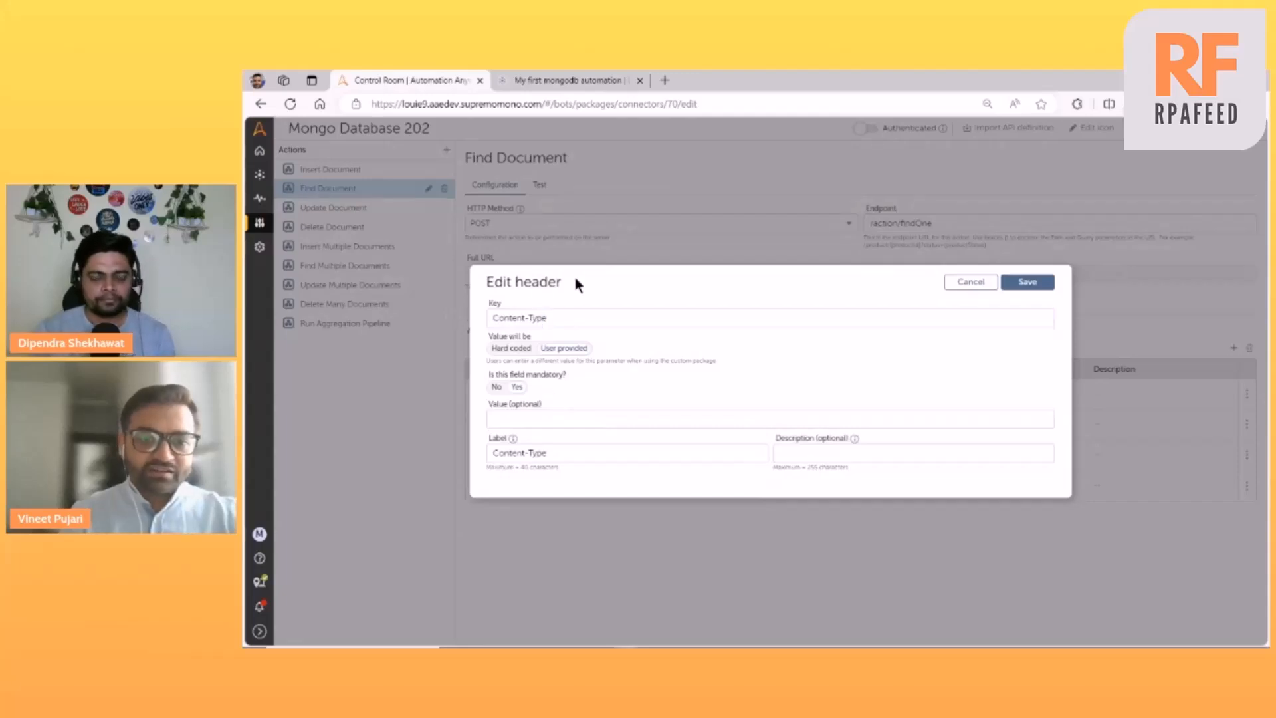
Step: Make the Content-Type header hard coded with the value application/json and save it
click(516, 349)
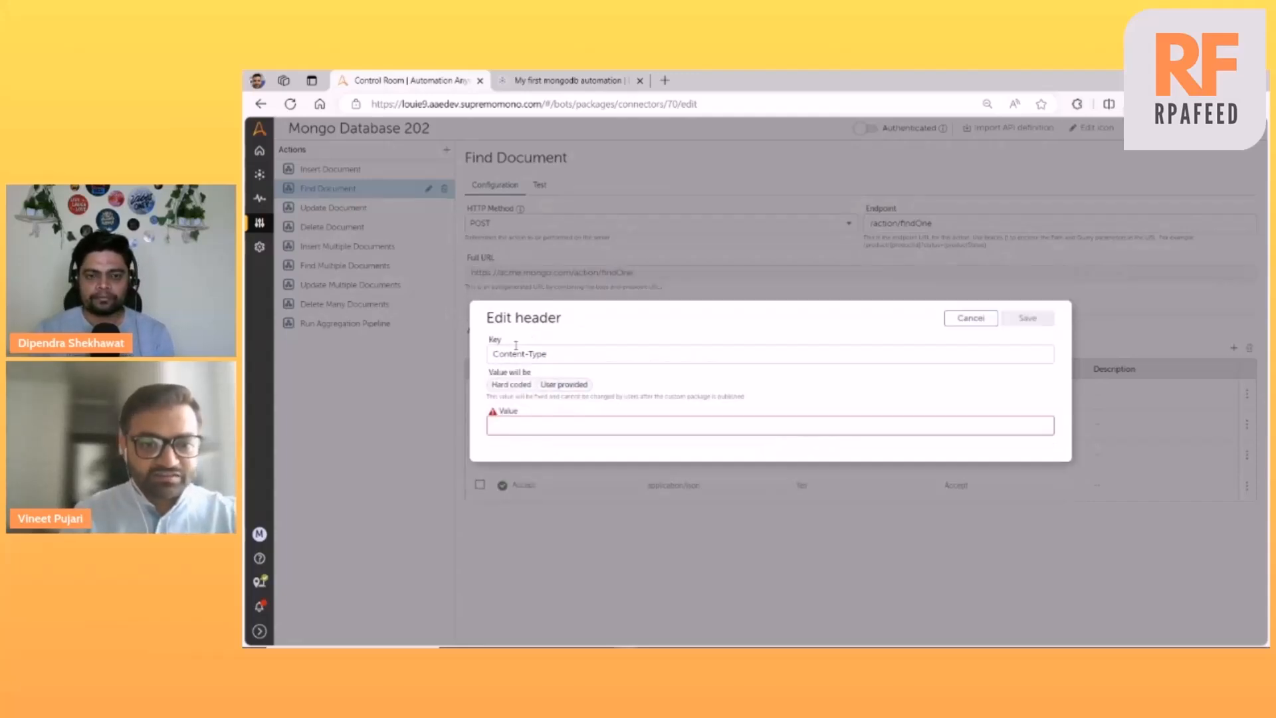
click(515, 426)
click(523, 470)
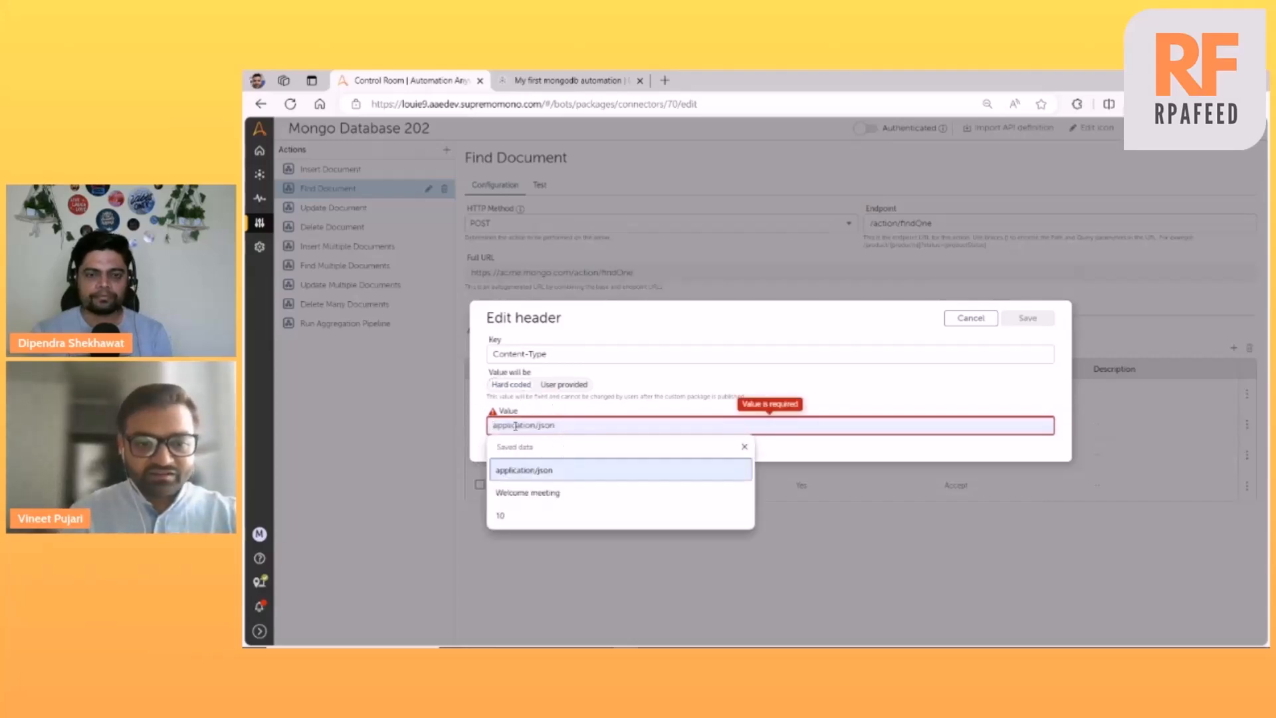
click(611, 396)
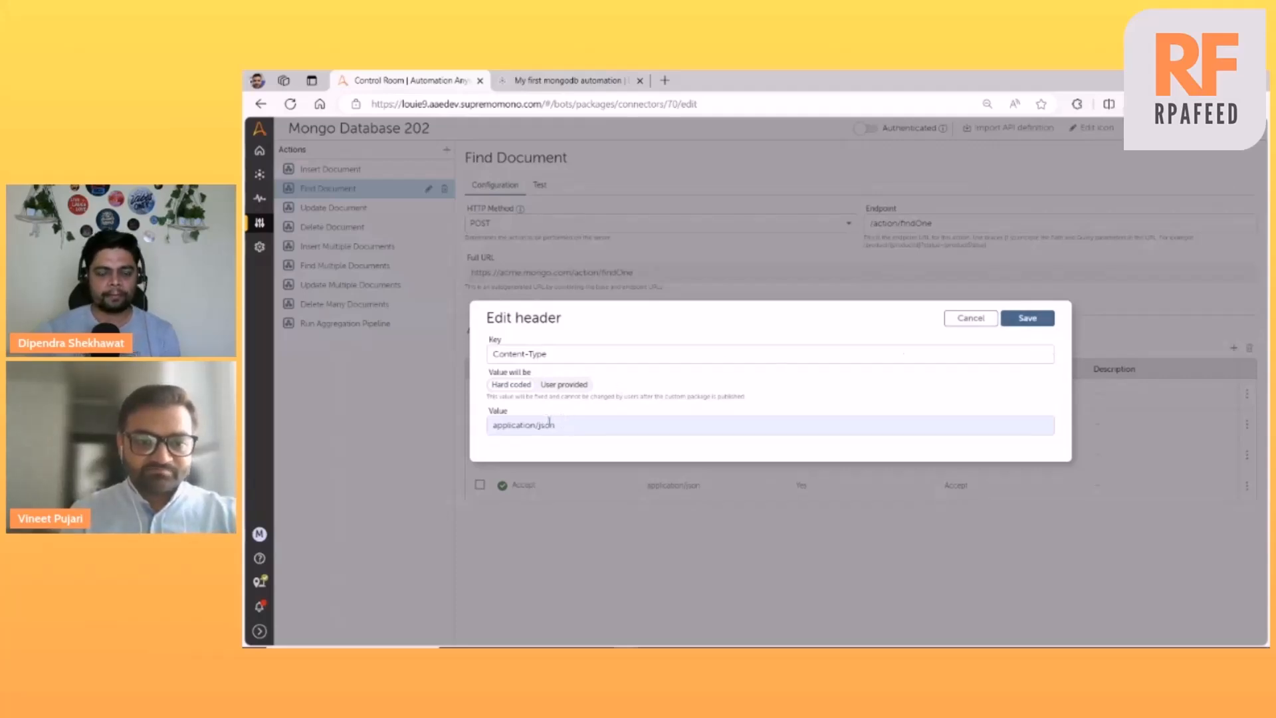
drag(575, 427, 449, 426)
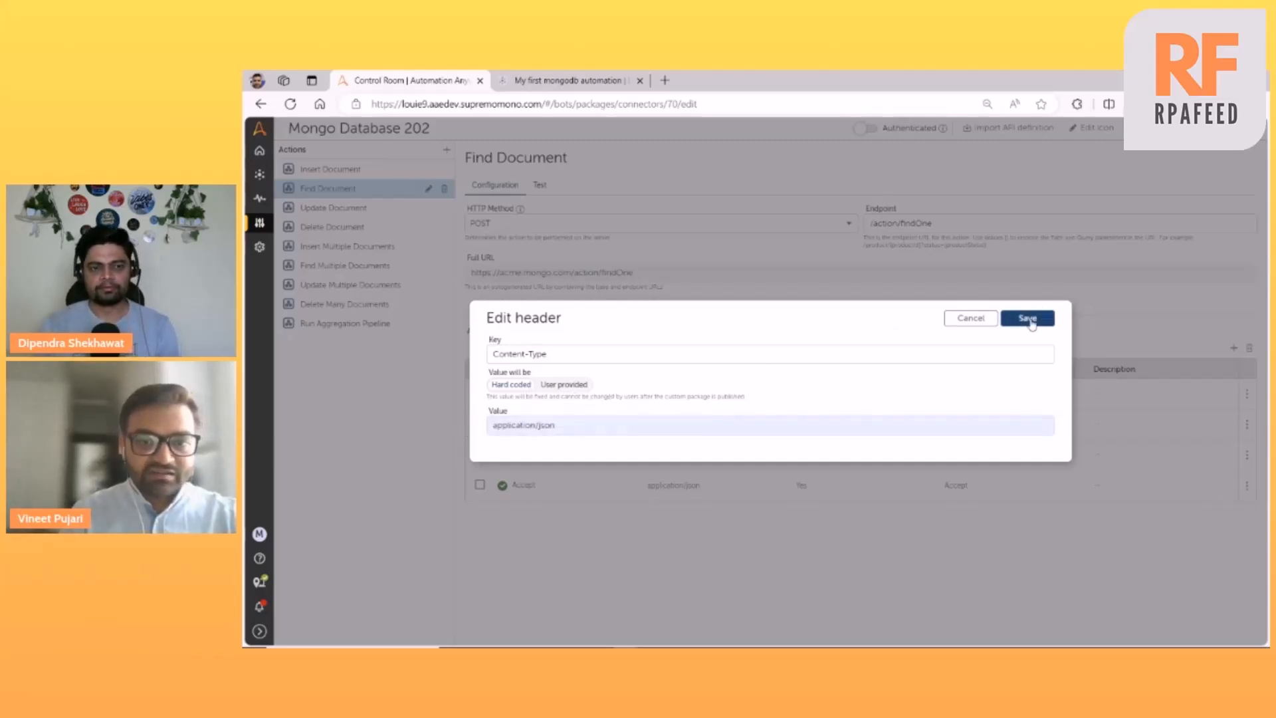
click(1027, 319)
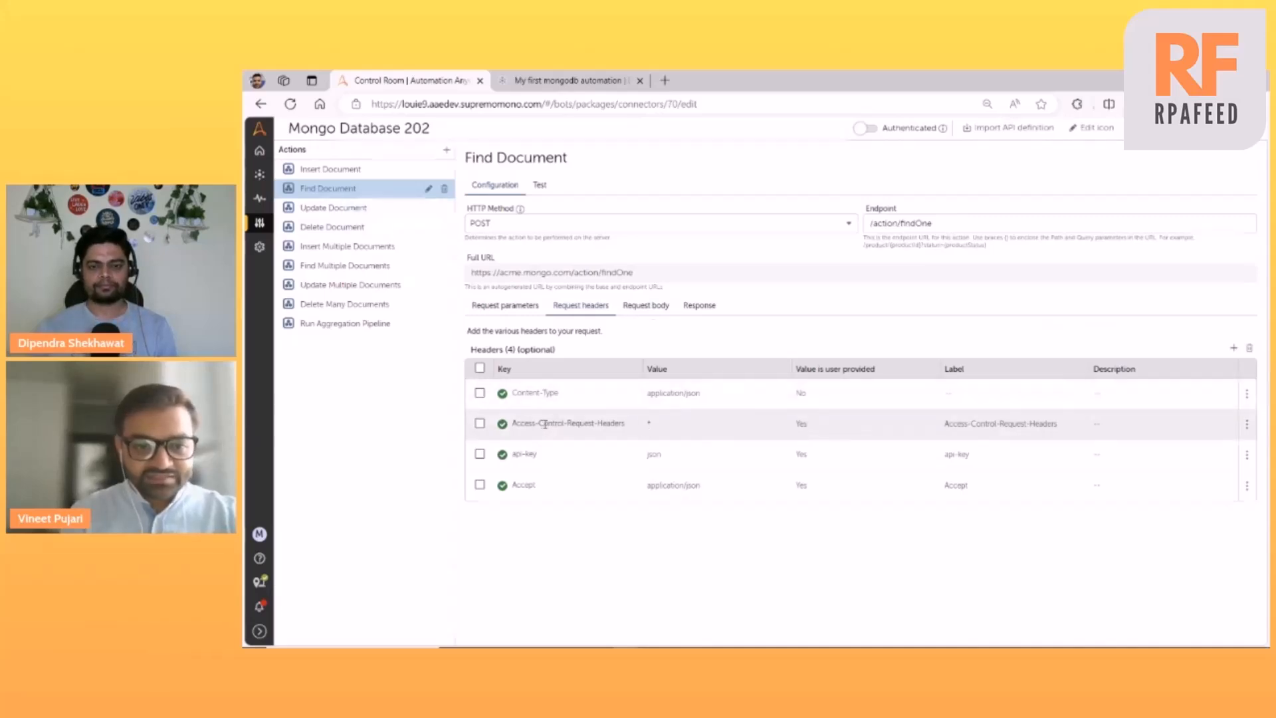
Step: Edit Find Document's Access-Control-Request-Headers header to be hard coded with the value * and save it
drag(519, 423, 610, 422)
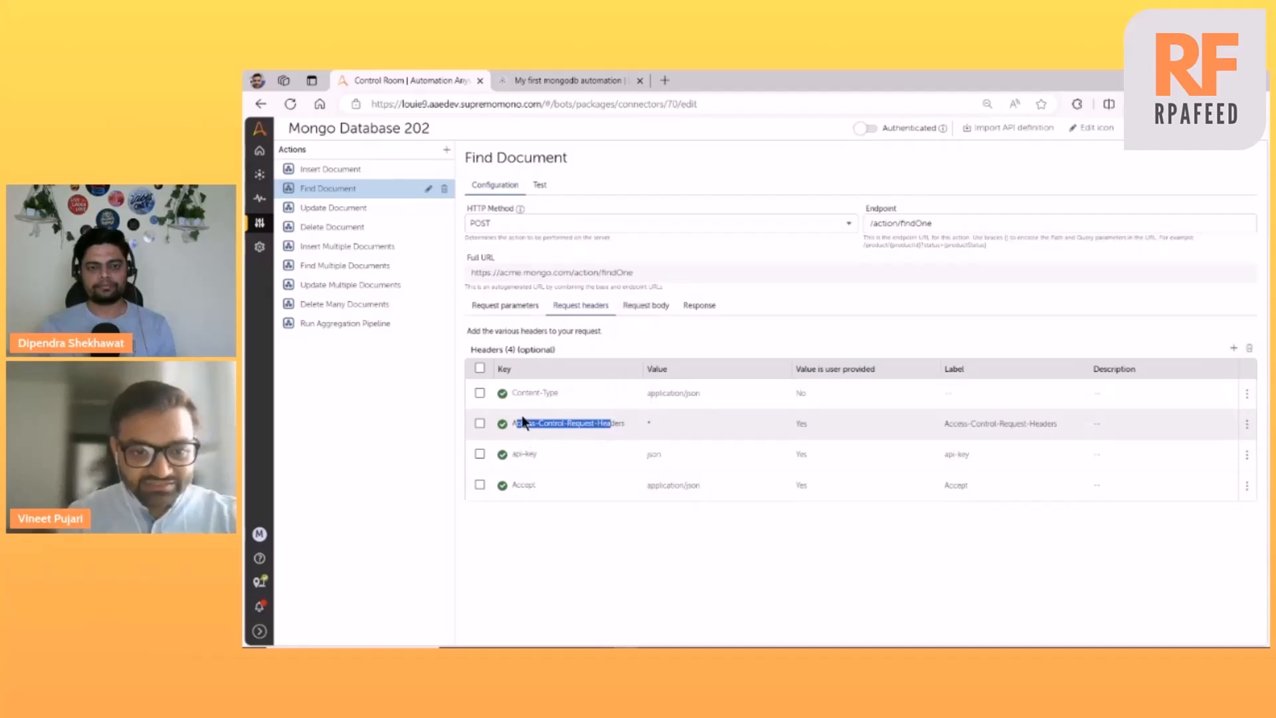
drag(632, 423, 511, 422)
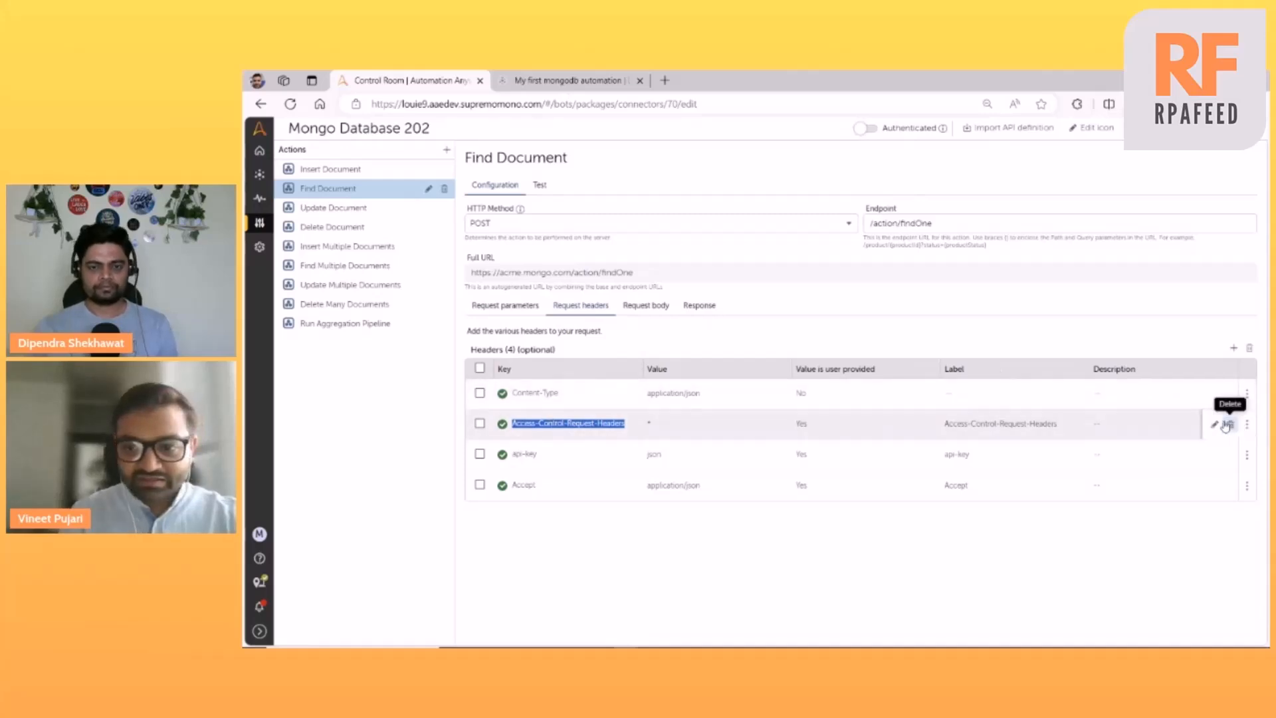
click(1215, 423)
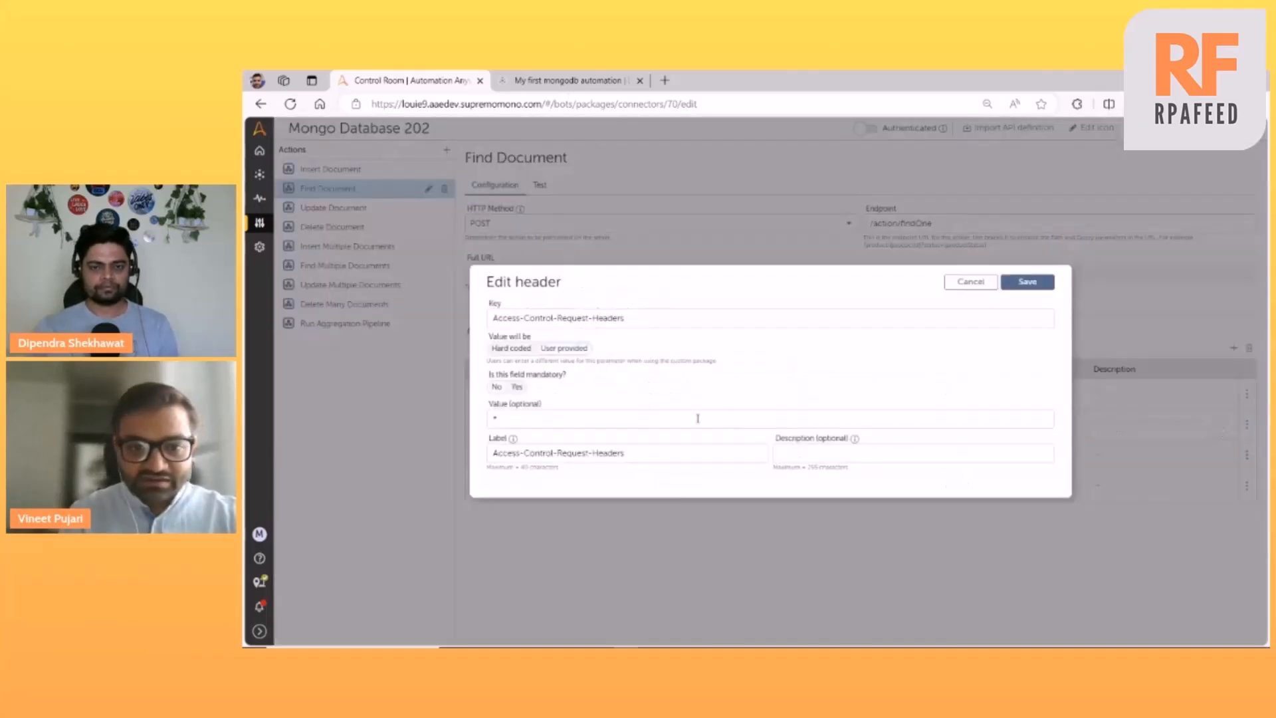
click(510, 349)
click(531, 424)
click(660, 358)
click(493, 427)
text(*)
click(1029, 318)
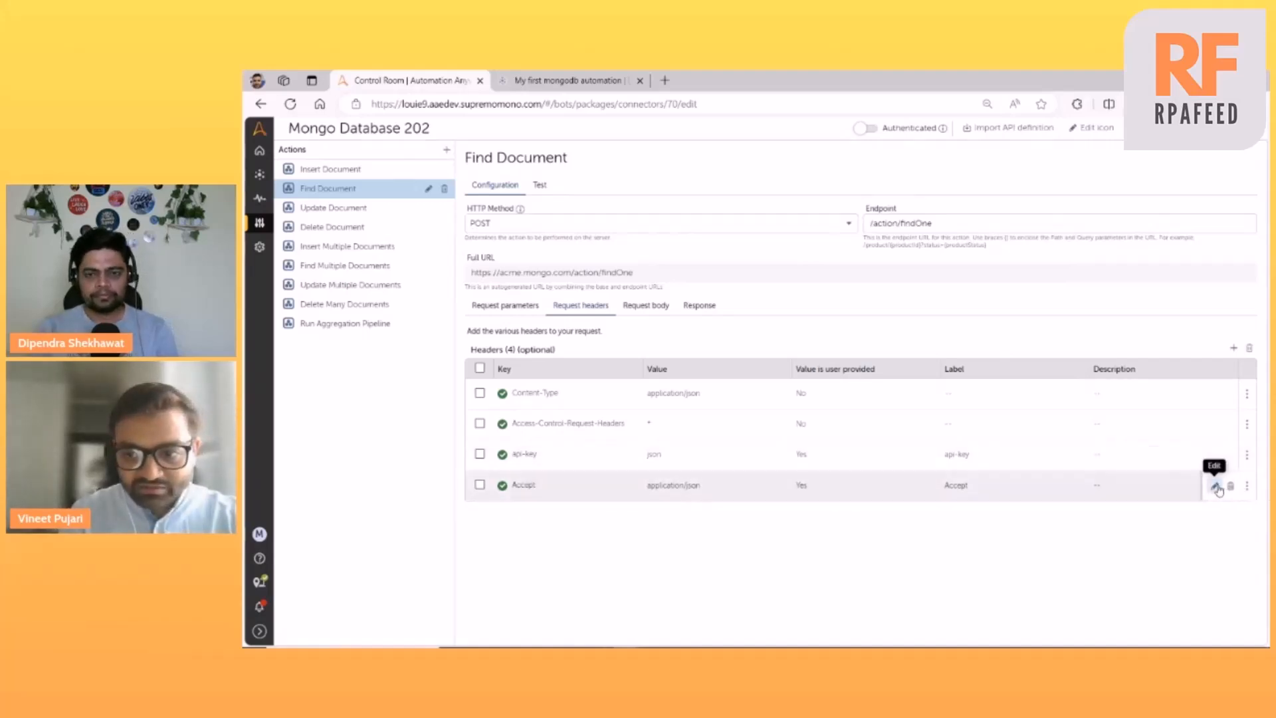
Step: Edit Find Document's Accept header to be hard coded with the value application/json and save it
click(1218, 485)
click(511, 348)
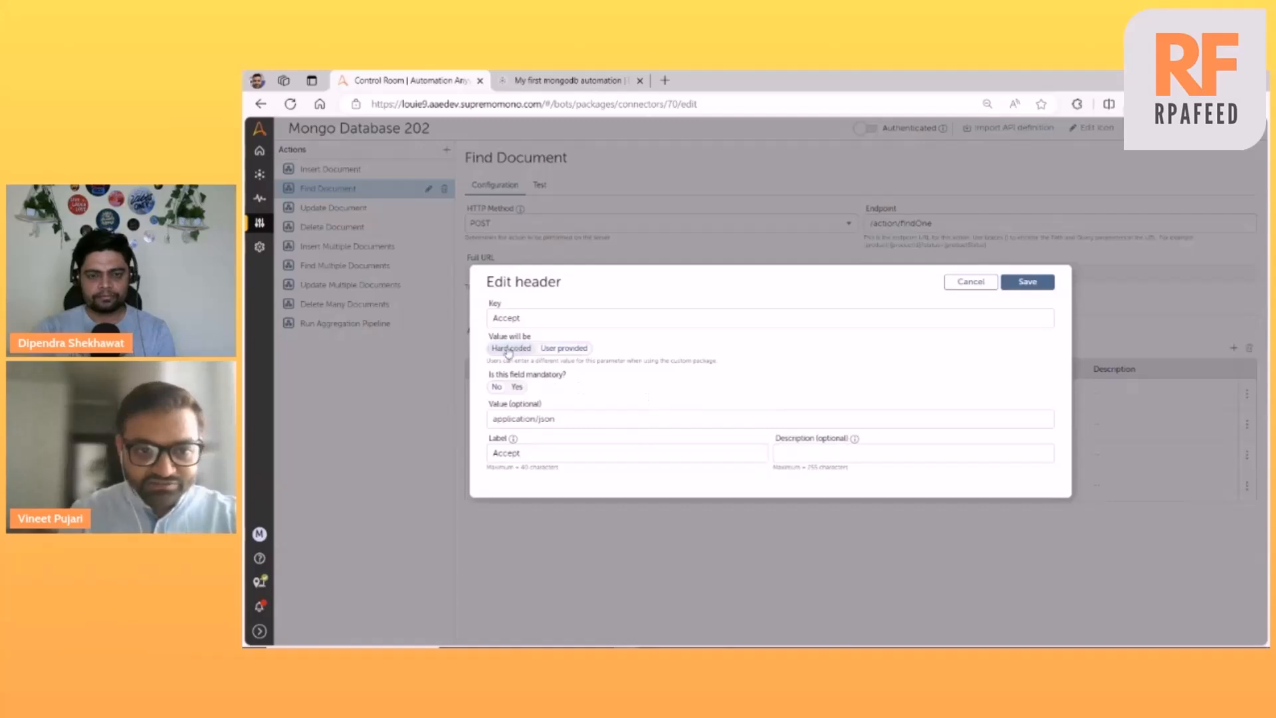
click(1027, 317)
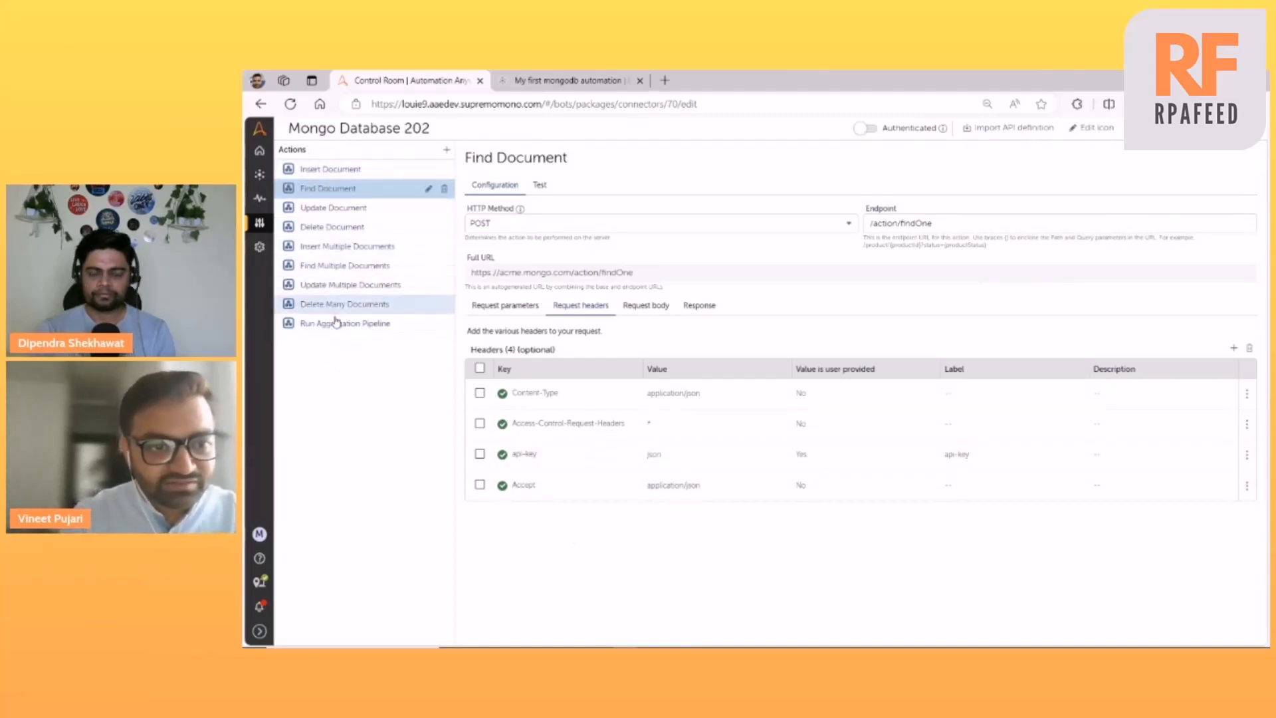
Step: Switch to Notepad++ to review the Postman collection from its beginning through Find Document's headers, and return to the connector in the browser
key(alt+Tab)
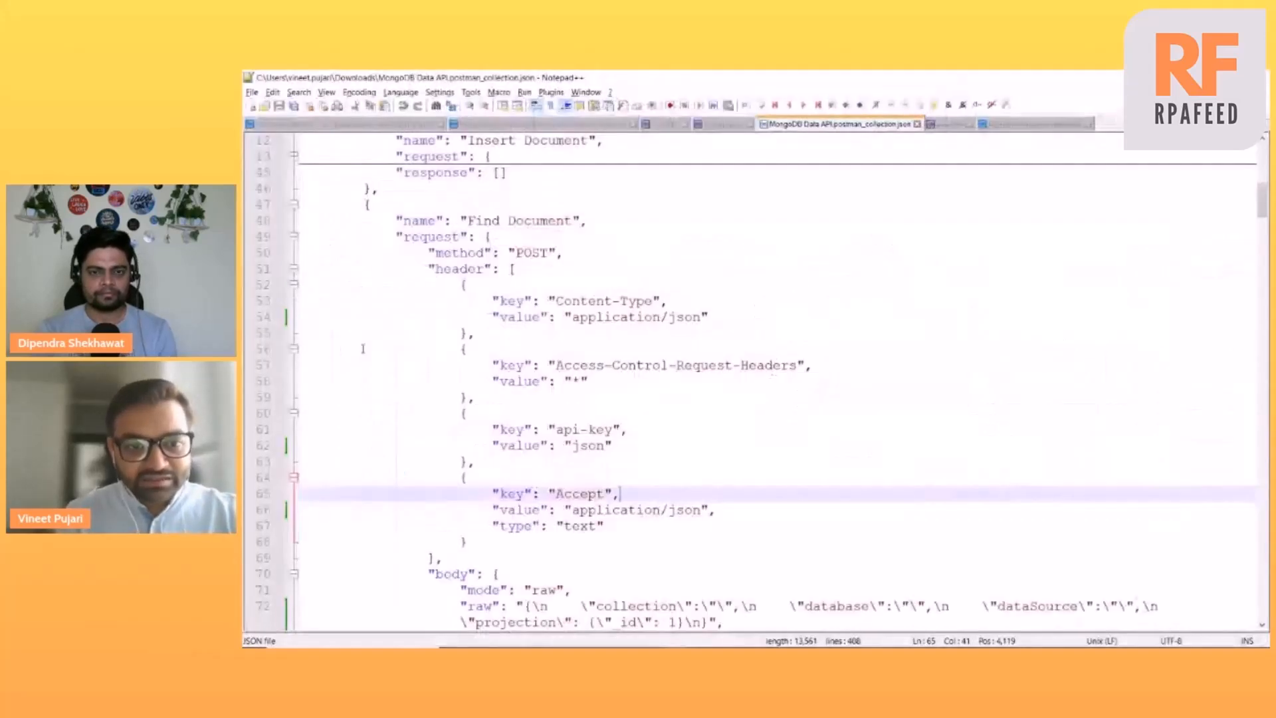
click(659, 365)
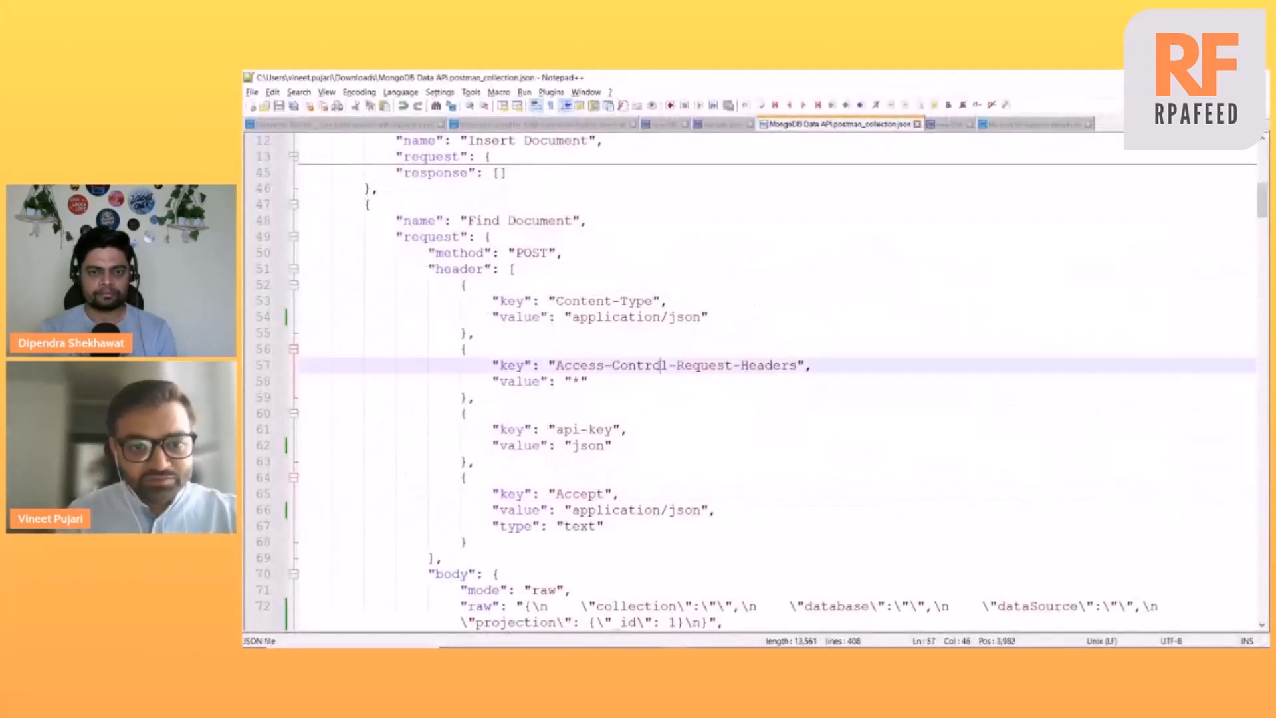
key(ctrl+Home)
scroll(657, 365, down, 10)
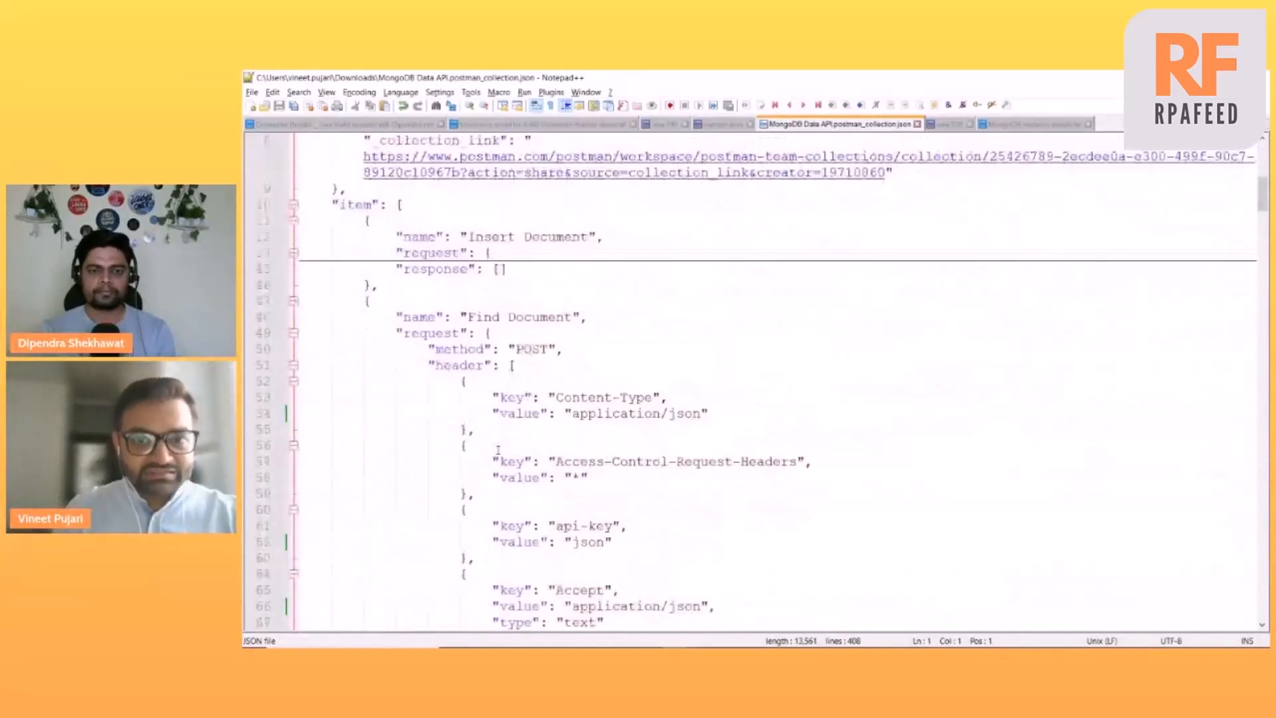
key(alt+Tab)
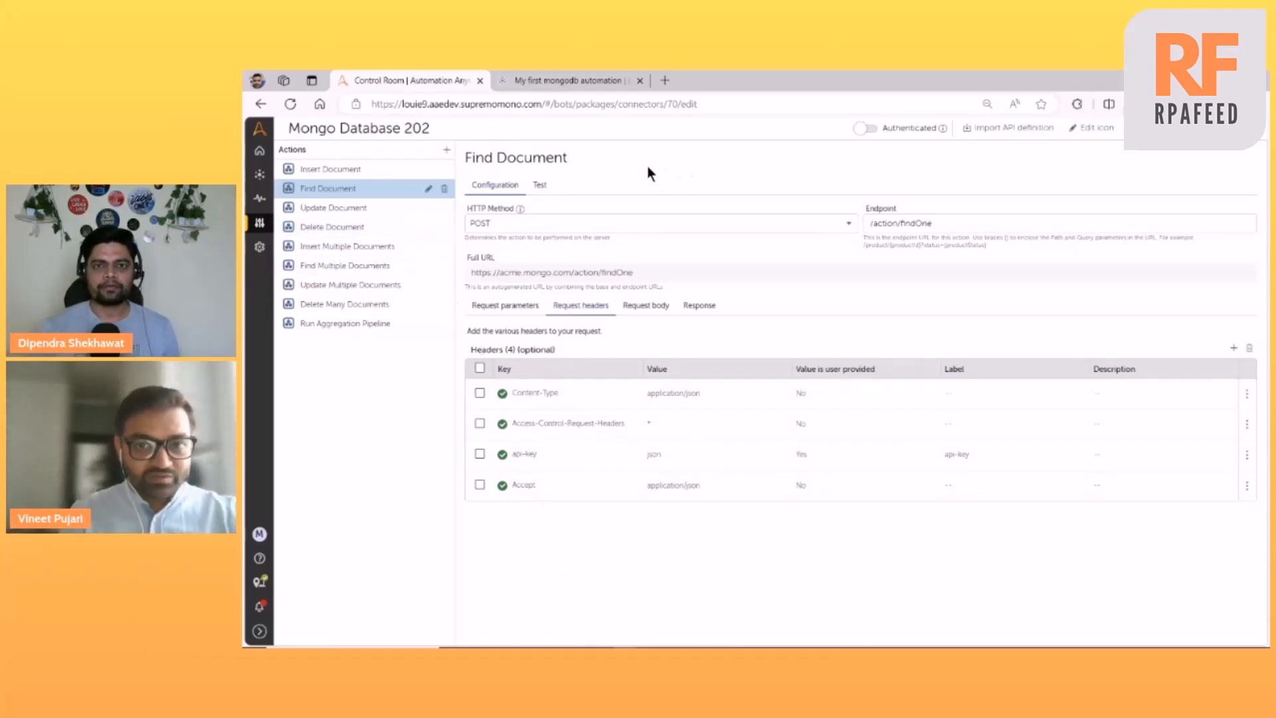
Step: Enable authentication for the connector and configure it as API Key located in the header, with the name api-key
click(870, 128)
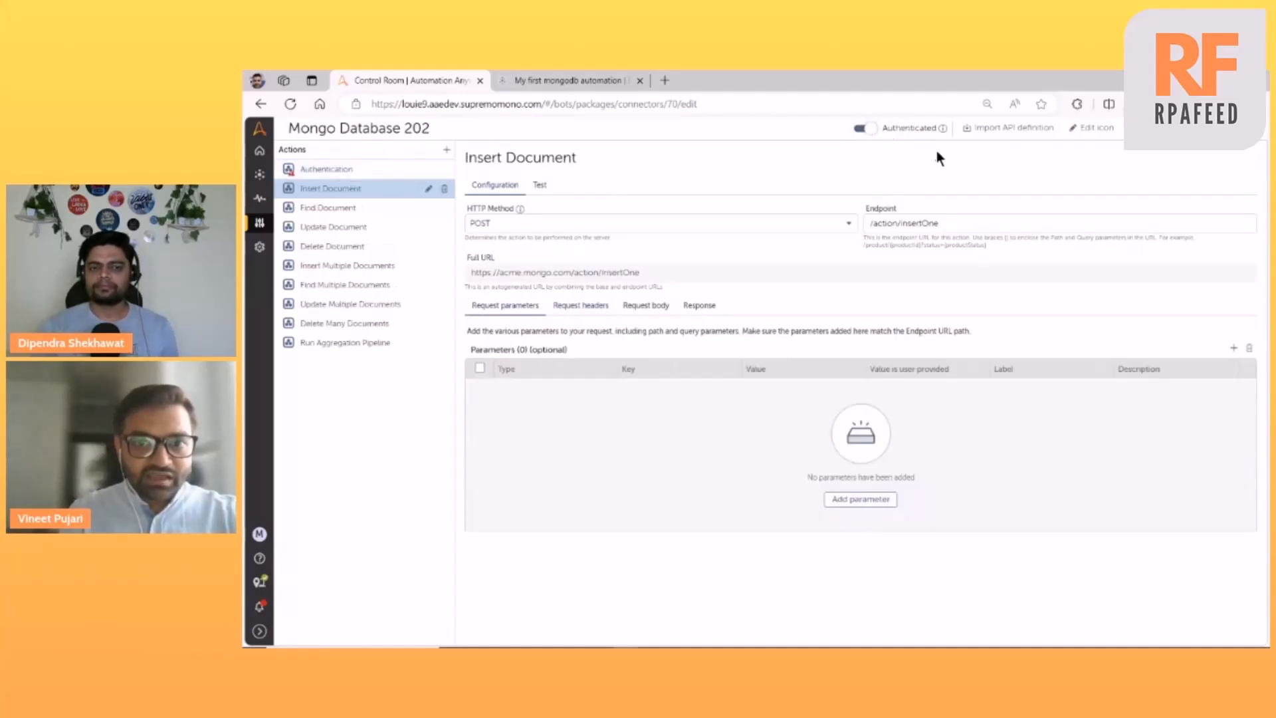
click(321, 169)
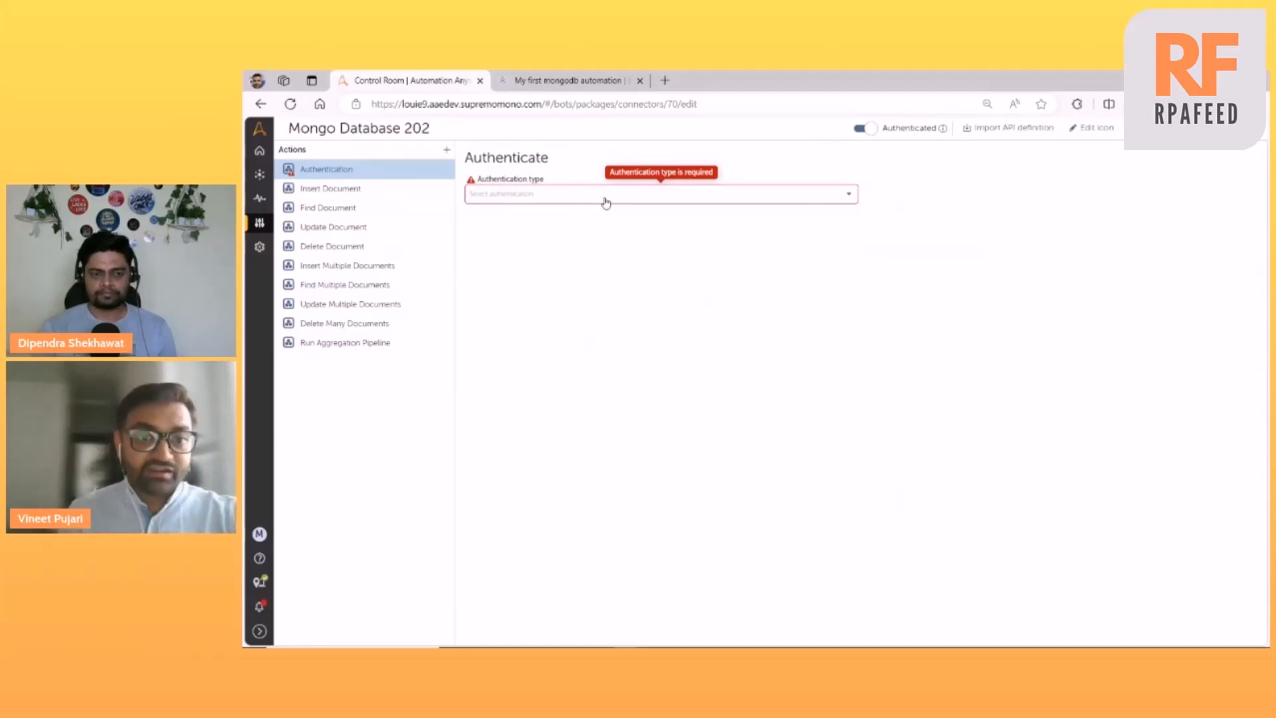
click(605, 202)
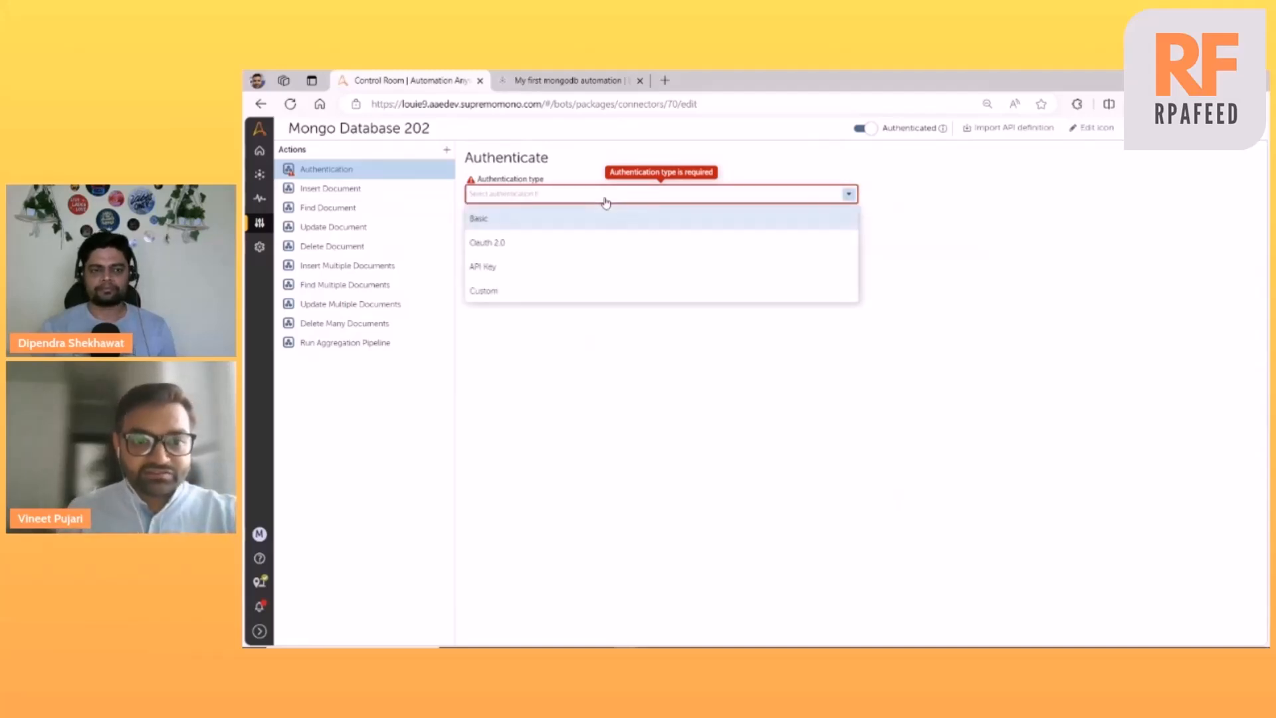
click(500, 267)
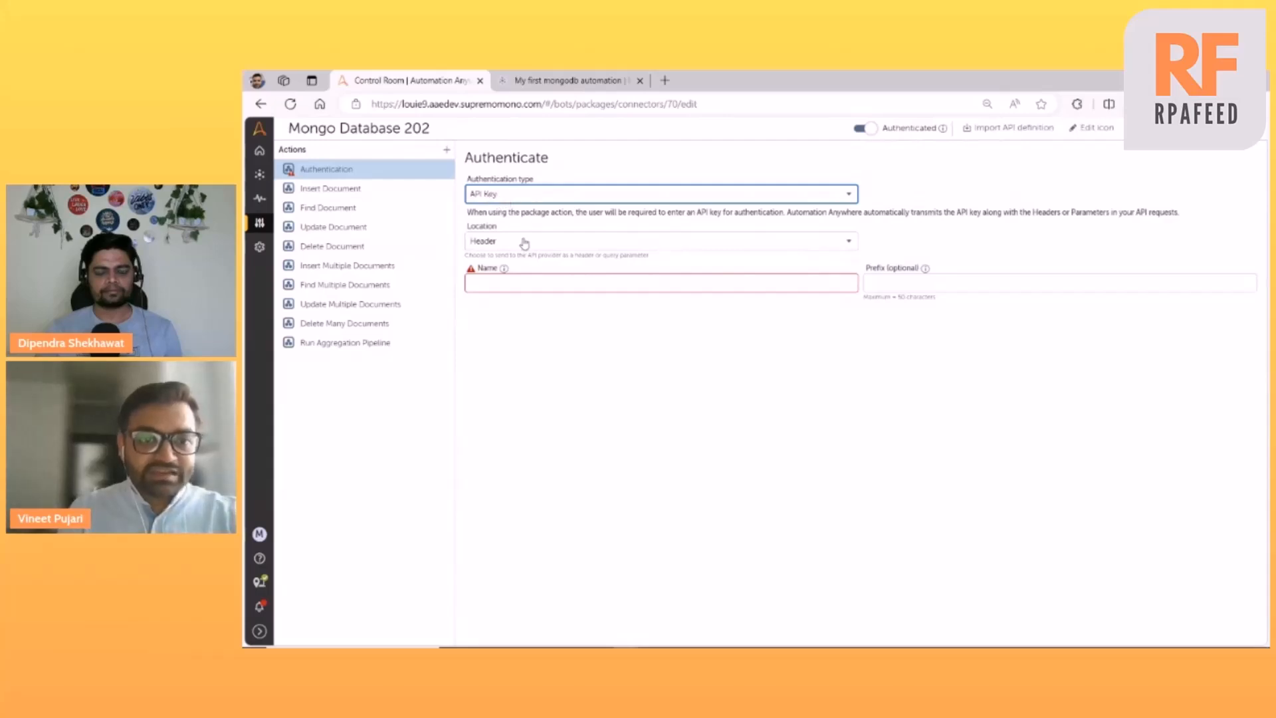
click(494, 281)
text(api)
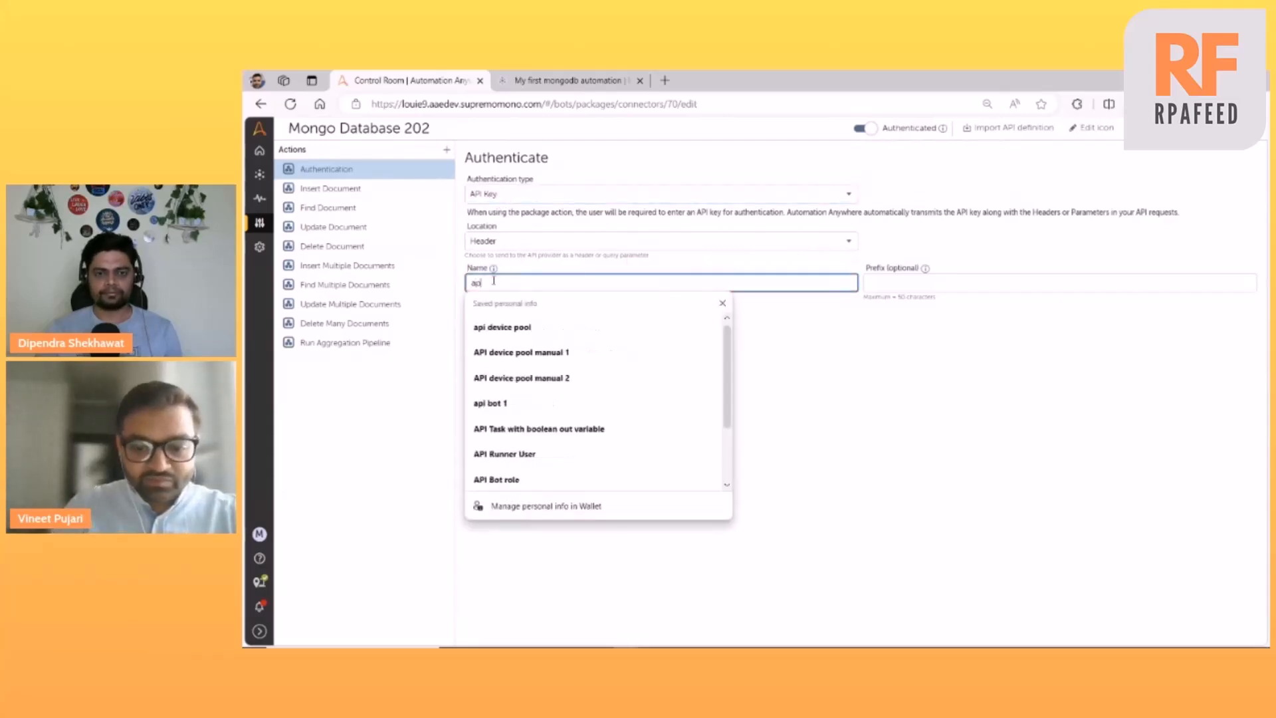
text(-key)
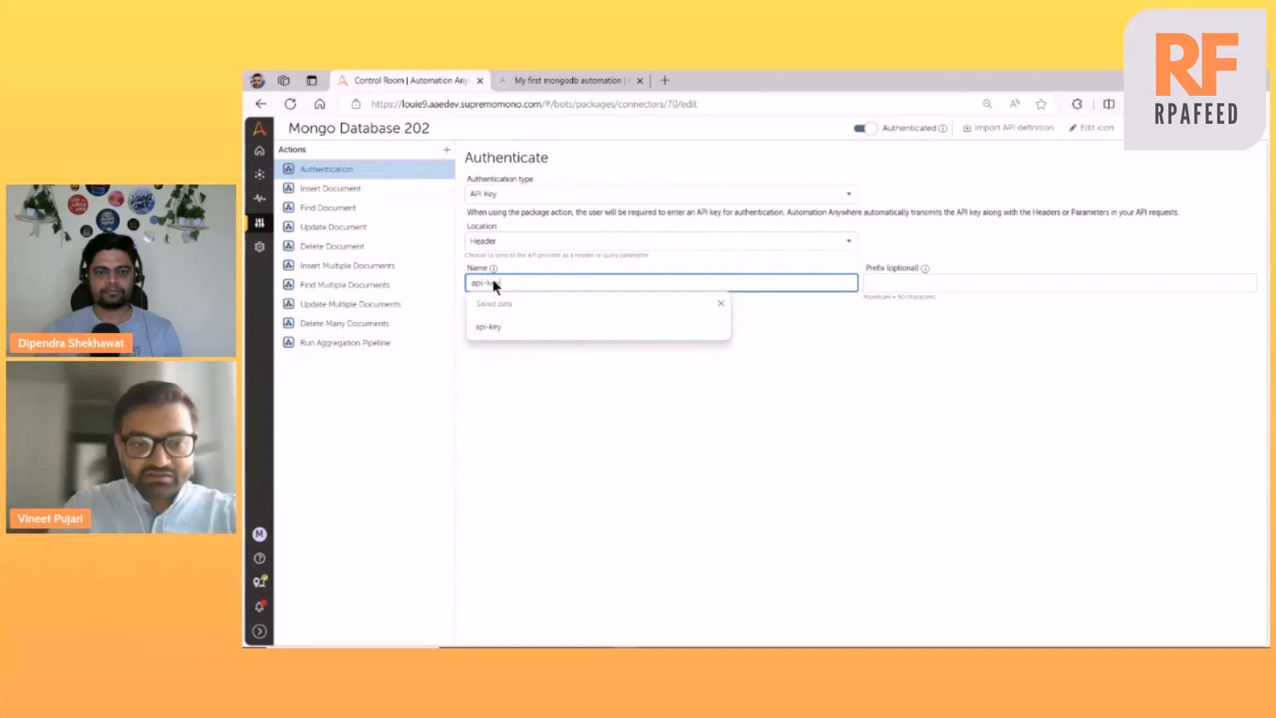
click(515, 387)
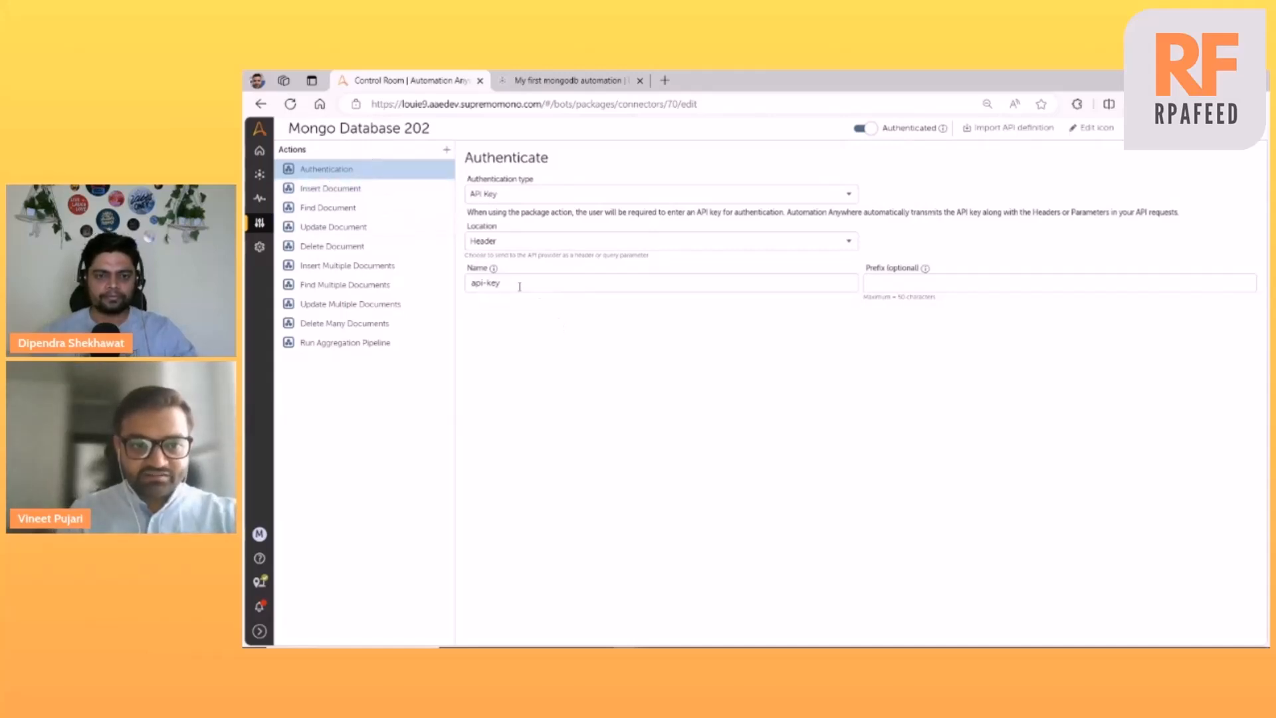
Step: Delete the api-key request header from the Insert Document and Update Document actions
click(330, 188)
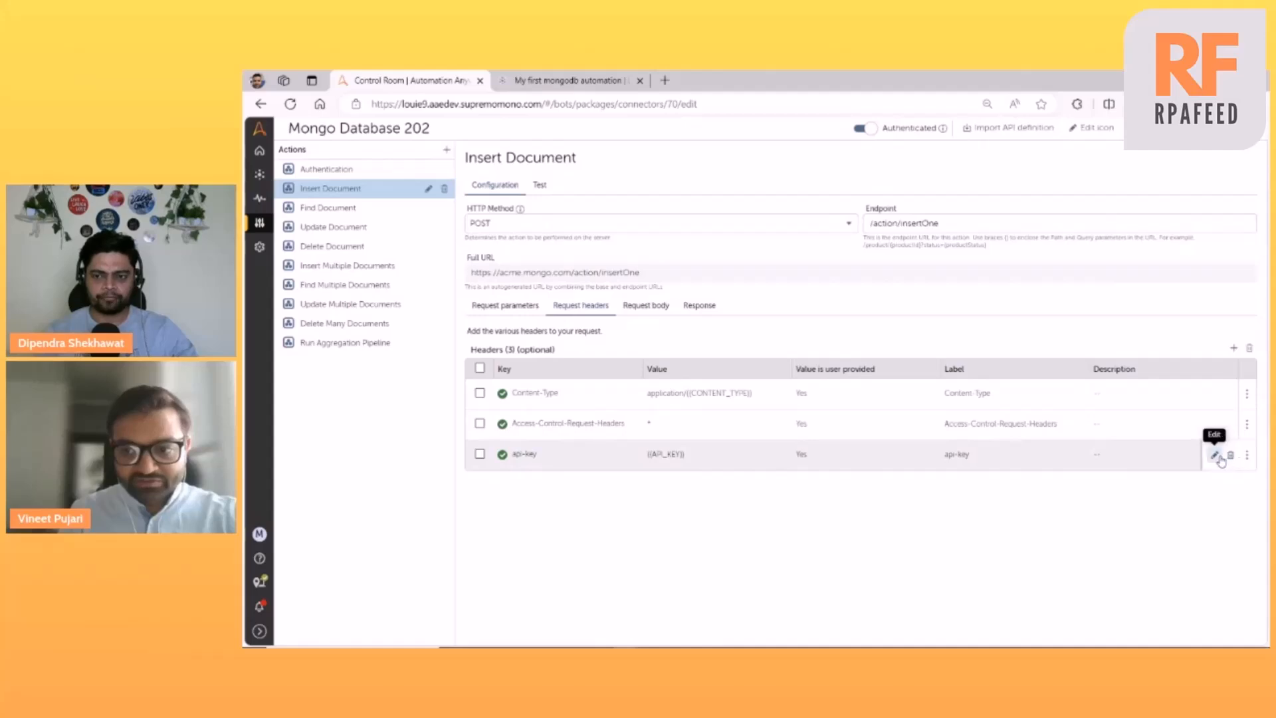
click(1231, 453)
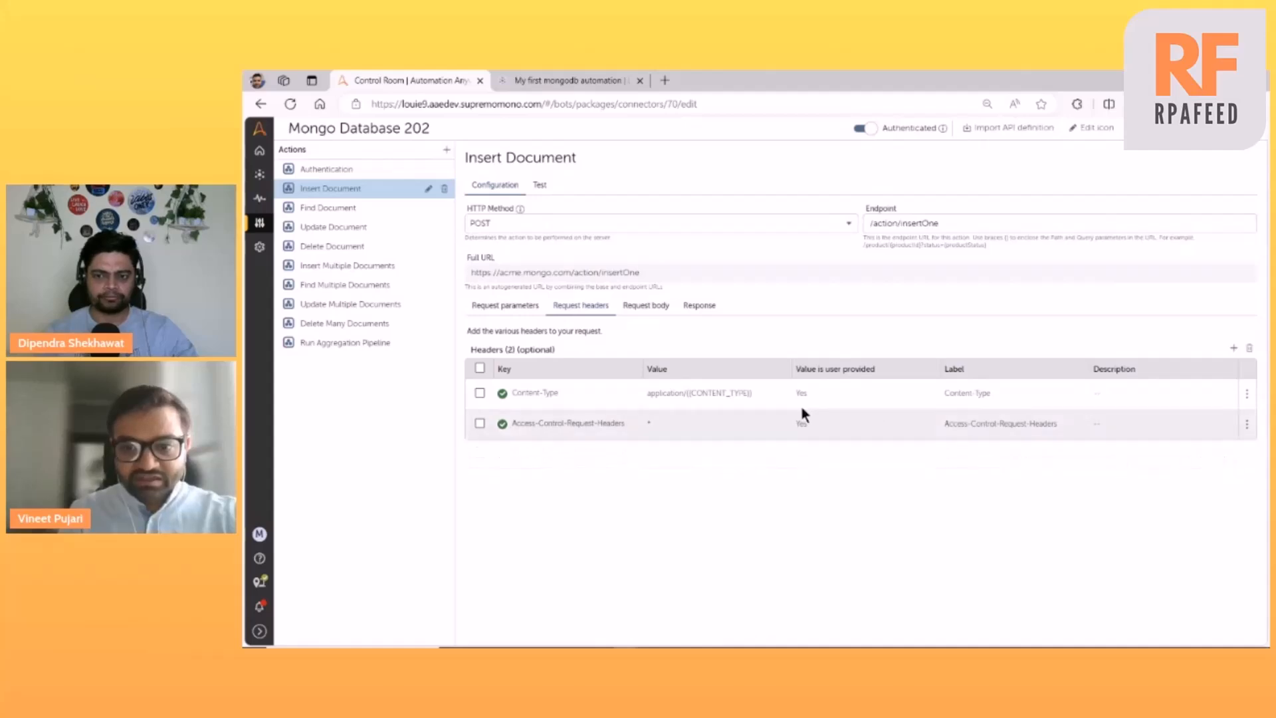
click(306, 210)
click(315, 228)
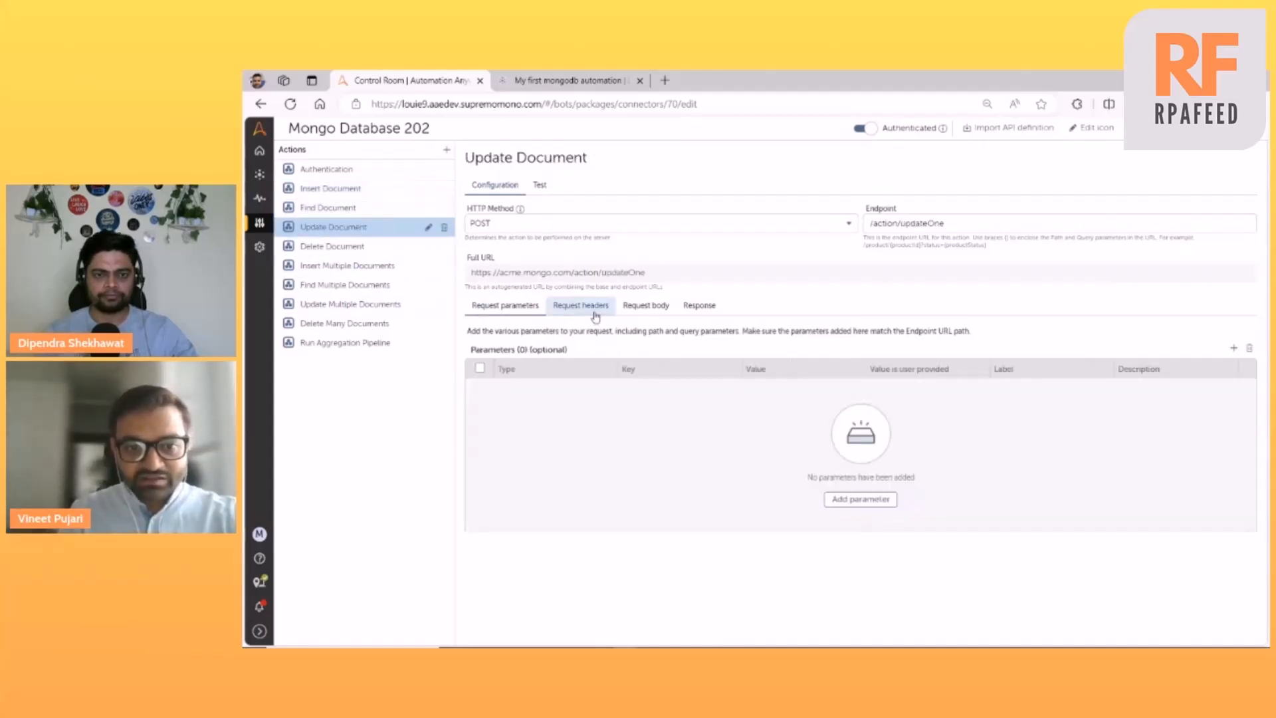
click(549, 303)
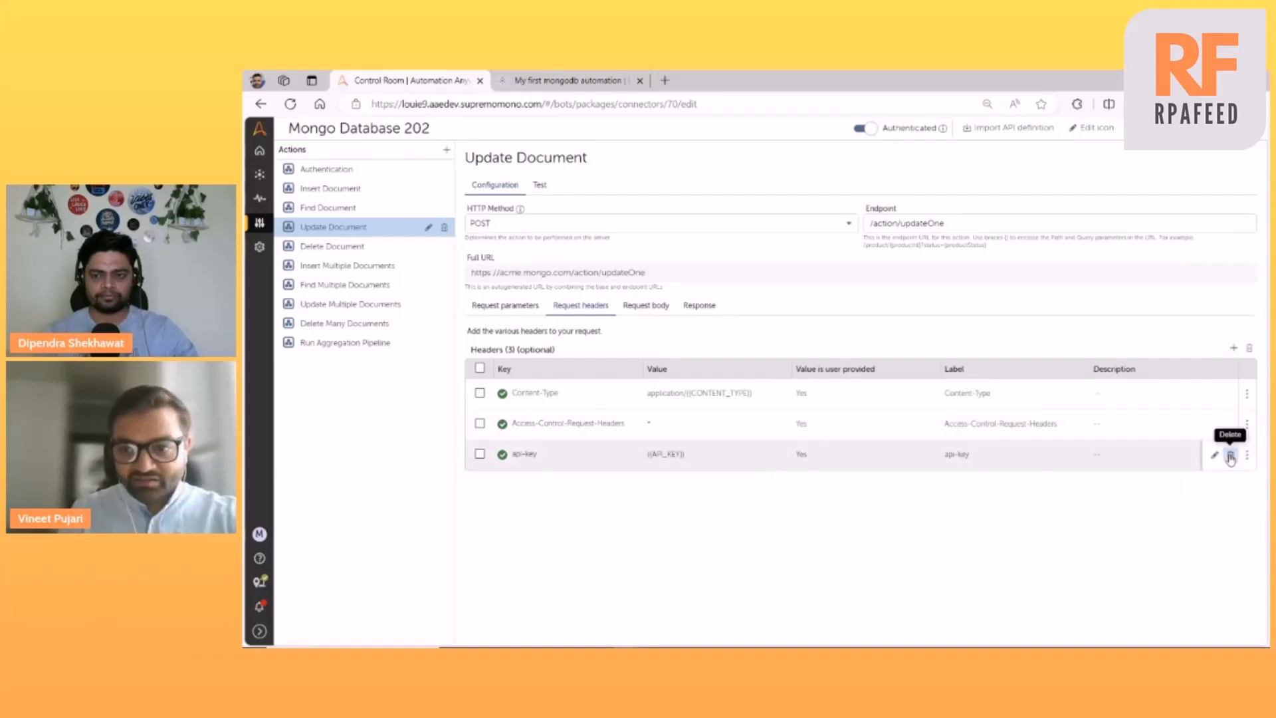
click(1235, 455)
Step: Delete the api-key request header from the Delete Document and Insert Multiple Documents actions
click(332, 246)
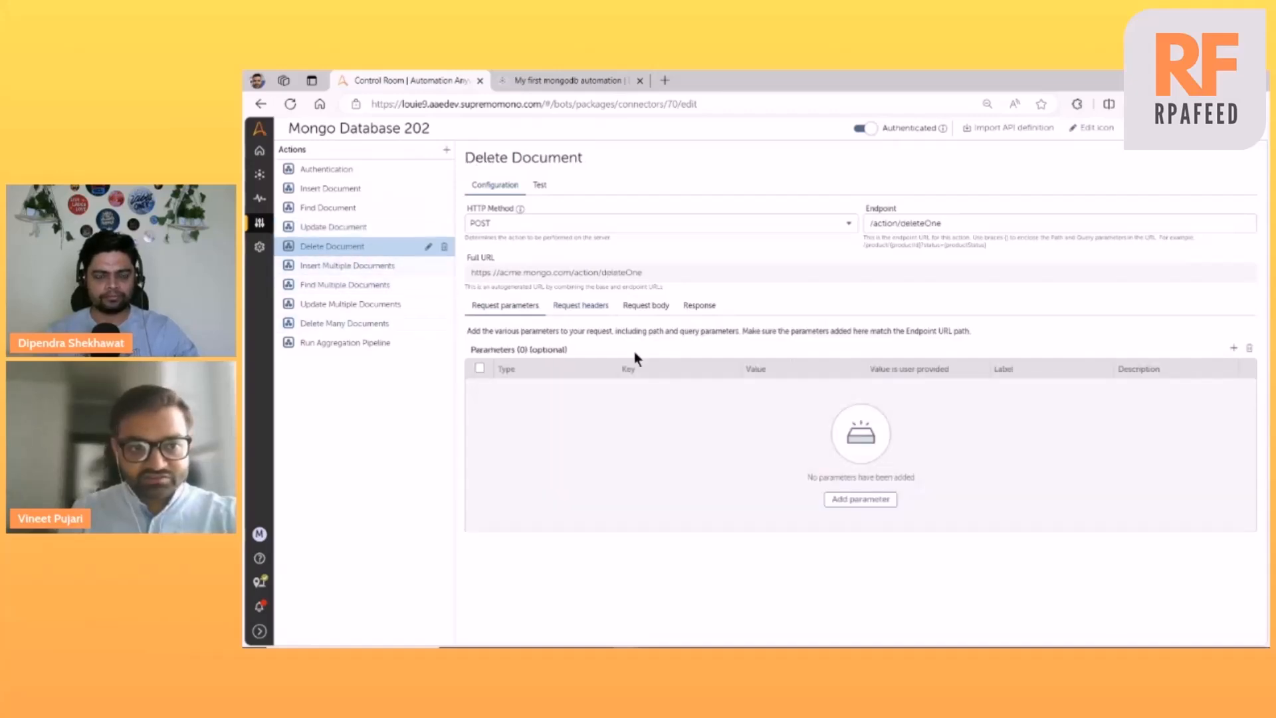
click(580, 305)
click(1235, 455)
click(363, 268)
click(581, 305)
click(1235, 456)
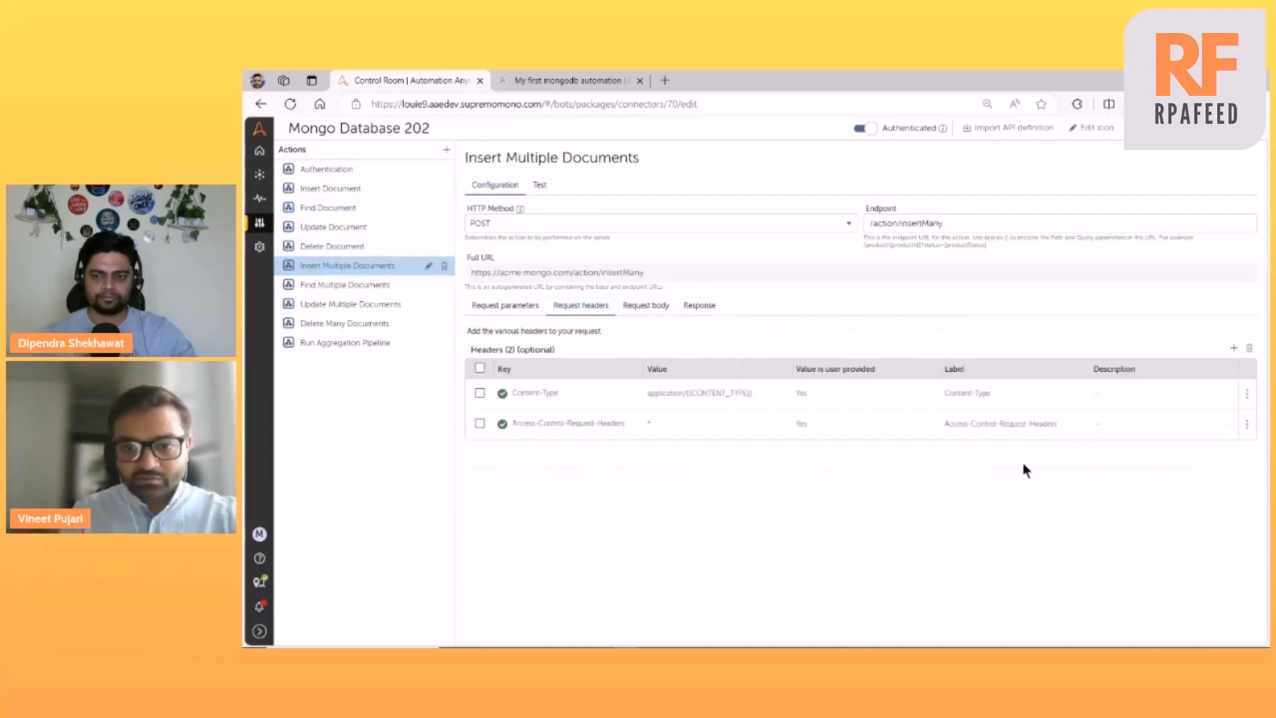
Step: Delete the api-key request header from the Find Multiple Documents and Update Multiple Documents actions
click(362, 285)
click(580, 305)
click(1235, 455)
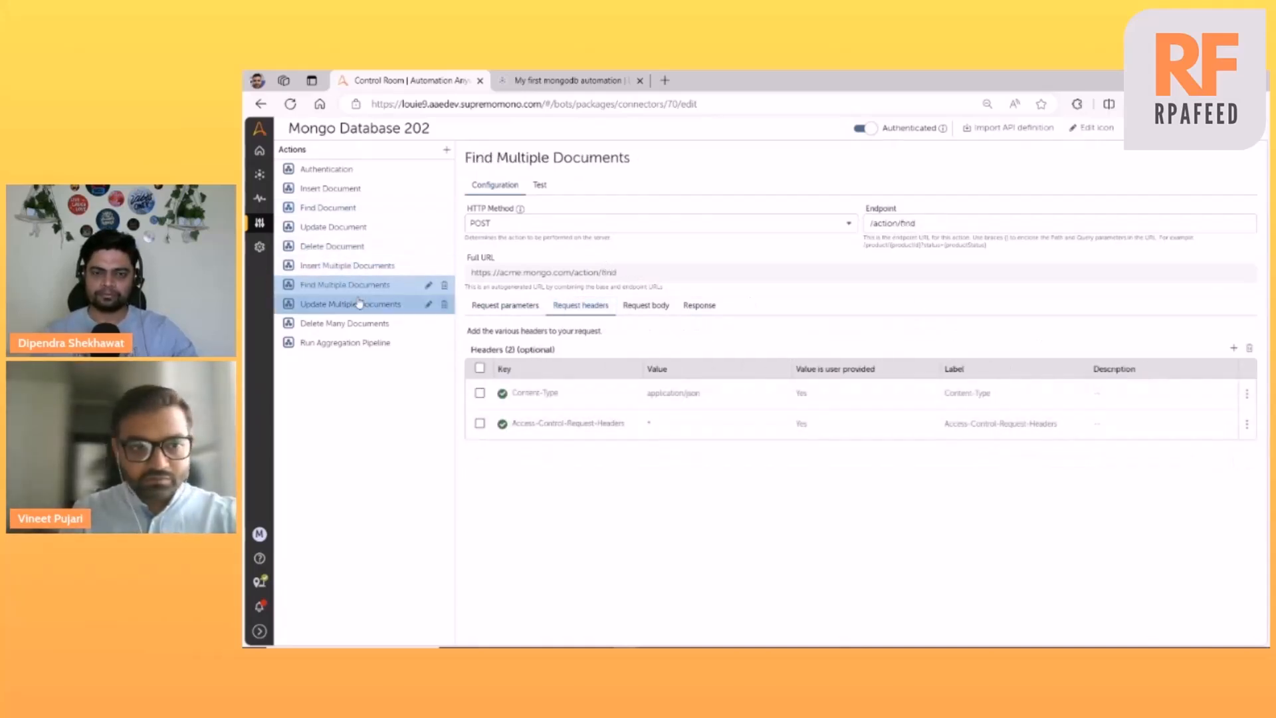
click(358, 303)
click(580, 305)
click(1235, 455)
Step: Delete the api-key request header from the Delete Many Documents and Run Aggregation Pipeline actions
click(359, 323)
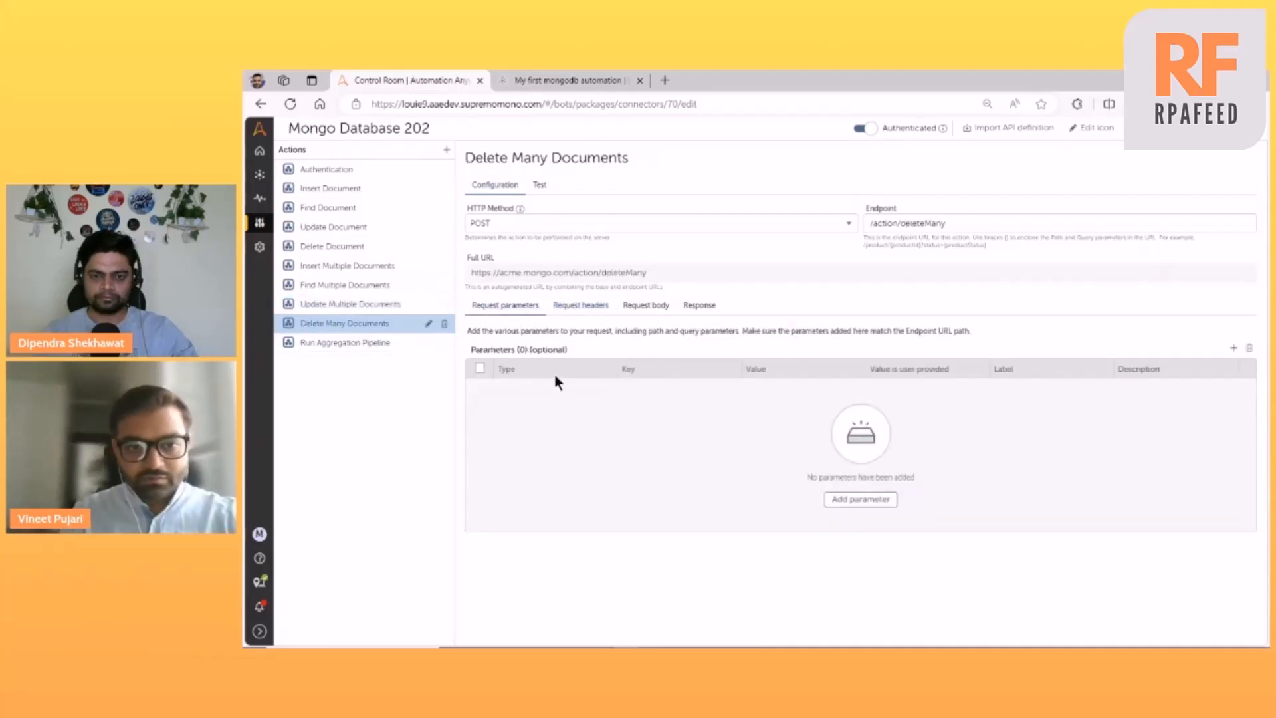
click(580, 305)
click(1235, 455)
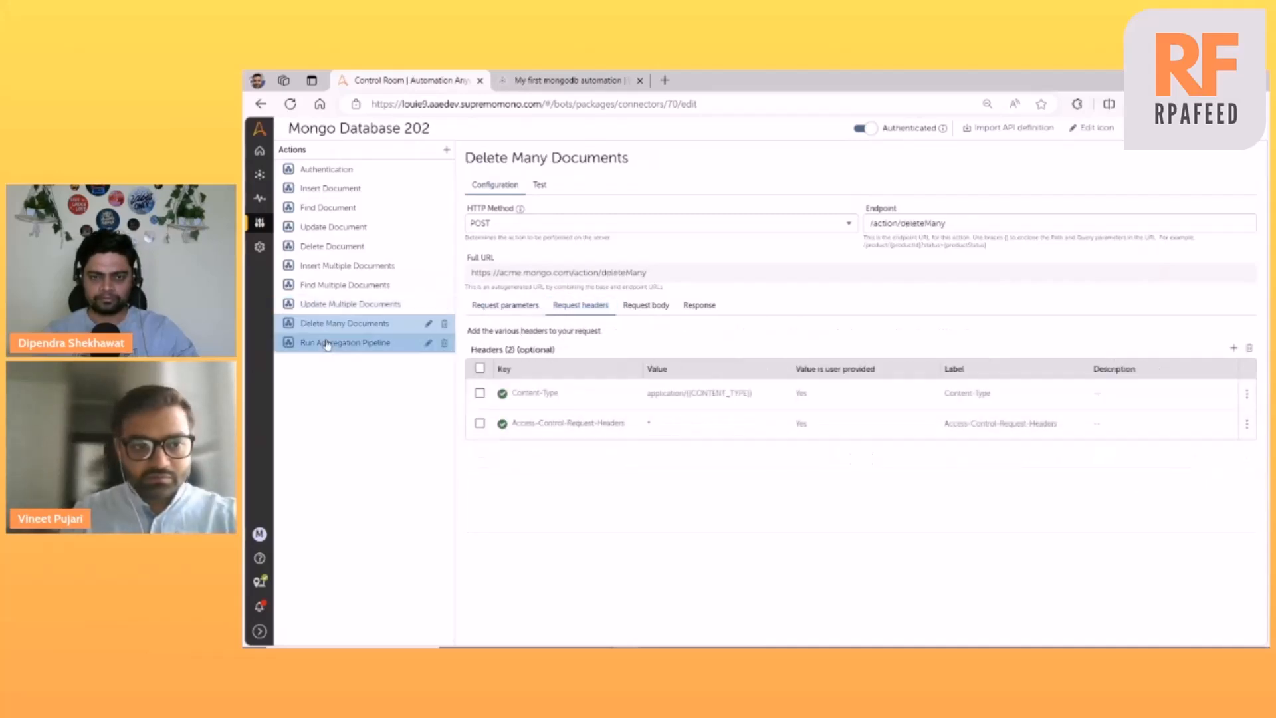
click(327, 343)
click(581, 306)
click(1235, 455)
Step: Examine the request headers of Find Document and Update Document, including whether each header value is user provided
click(324, 208)
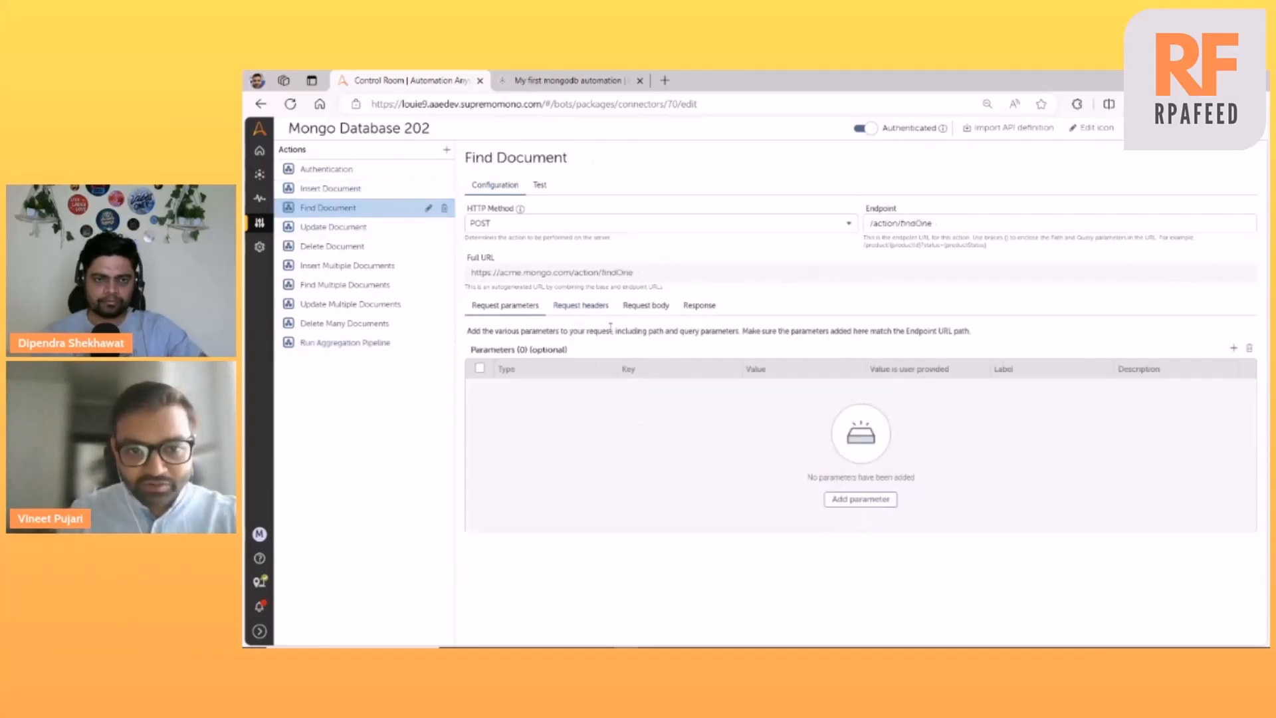
click(580, 305)
click(335, 228)
click(580, 305)
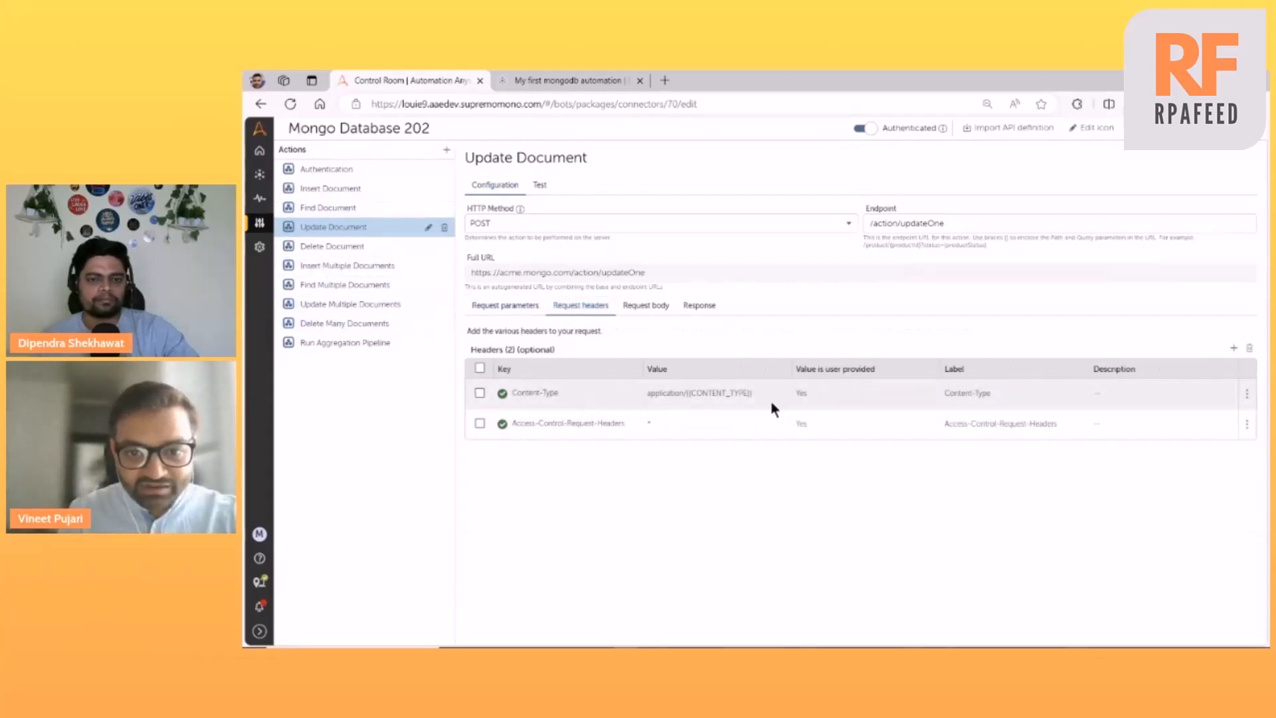
drag(809, 423, 803, 424)
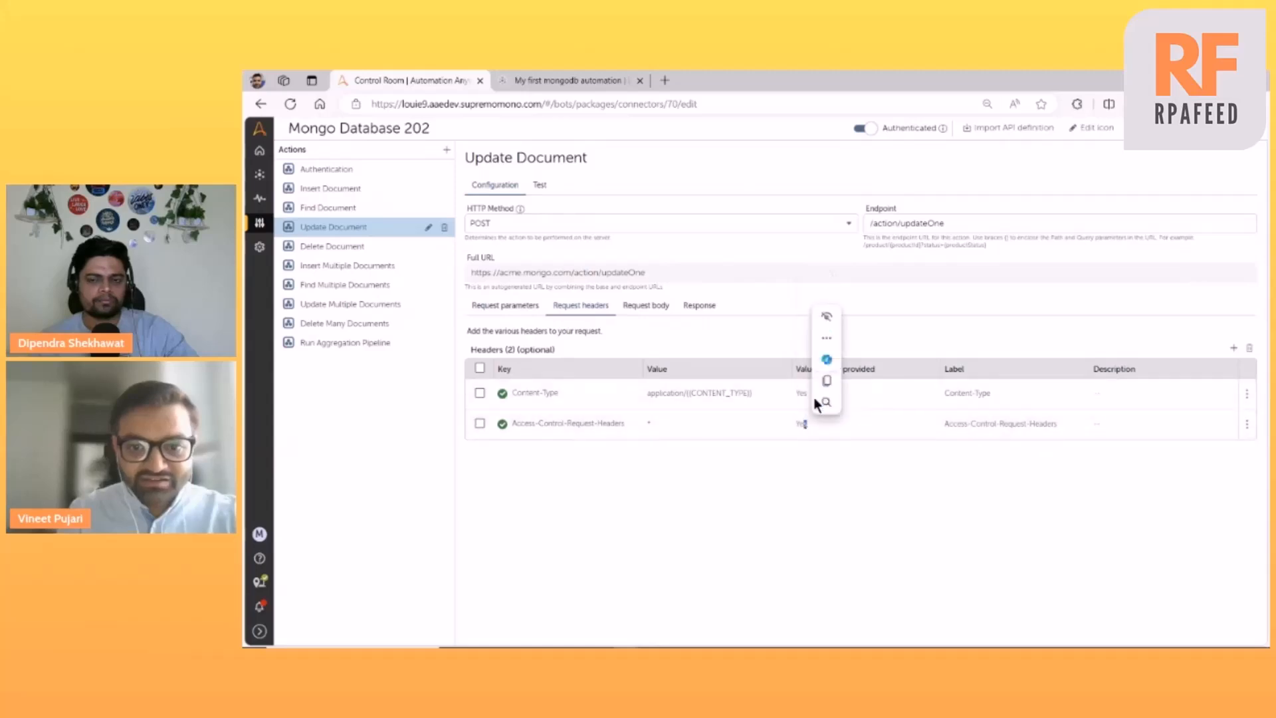
click(793, 399)
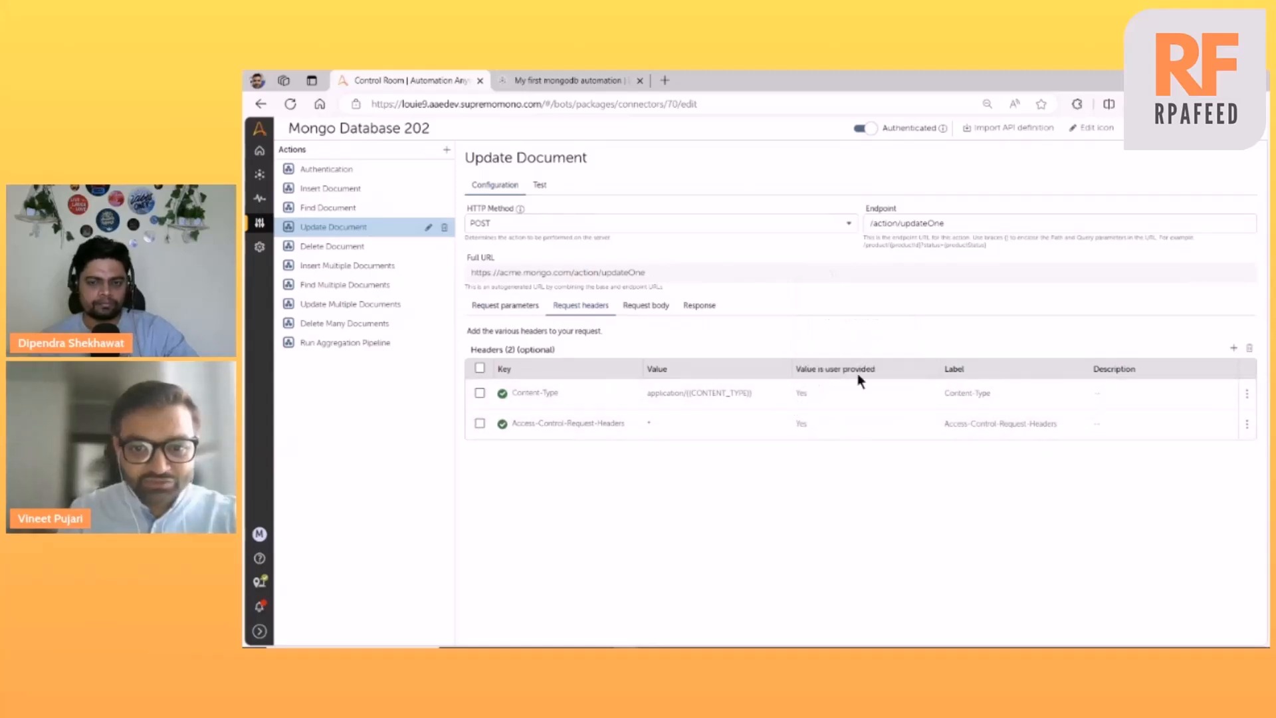
double_click(833, 369)
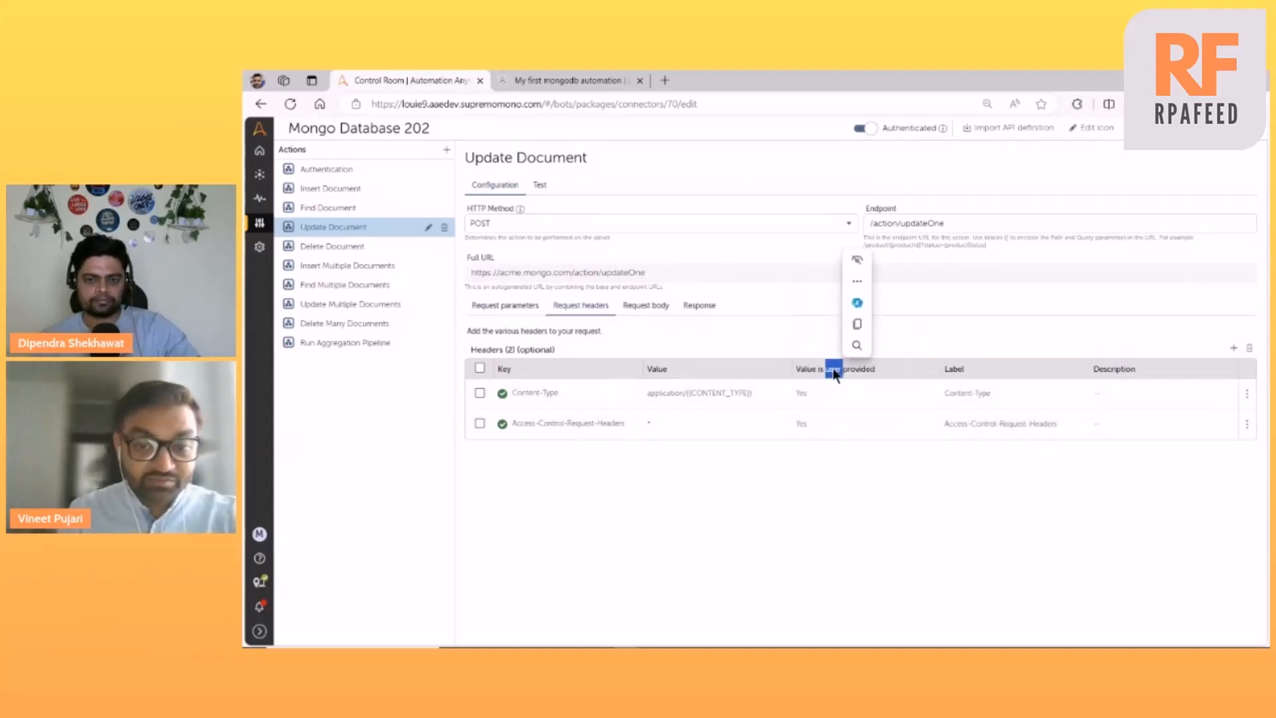
click(819, 444)
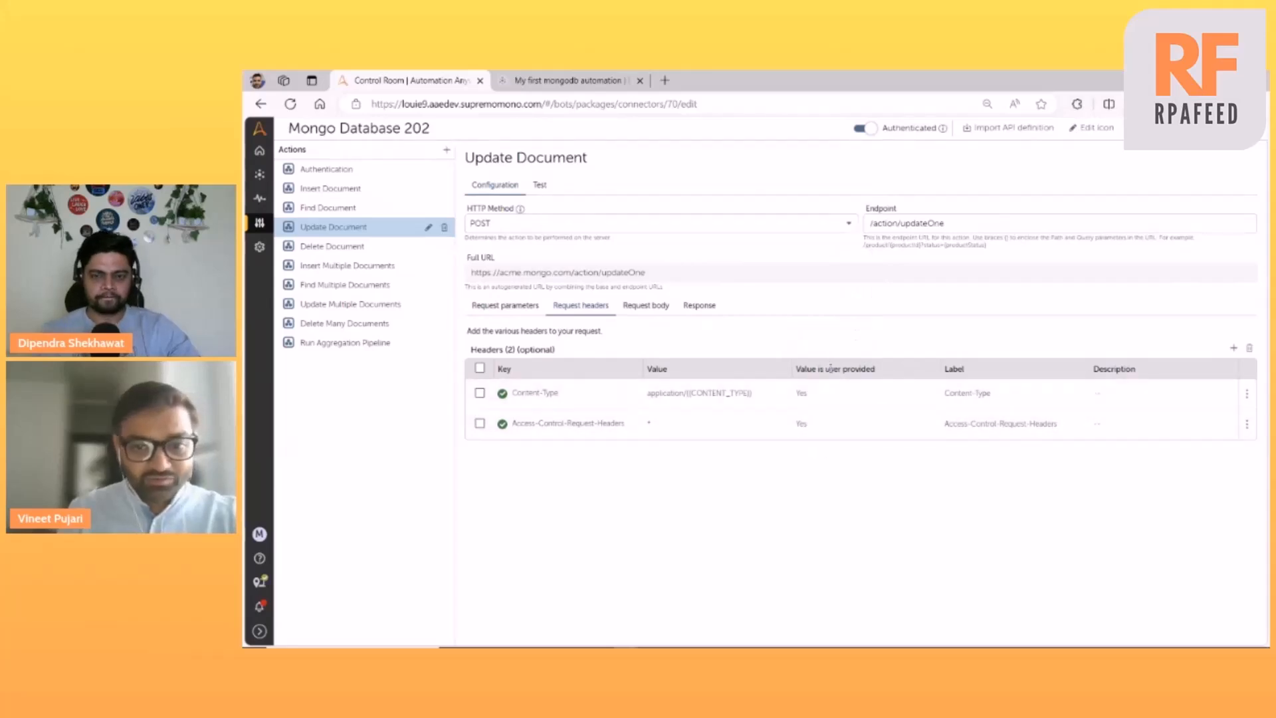
drag(526, 392, 632, 435)
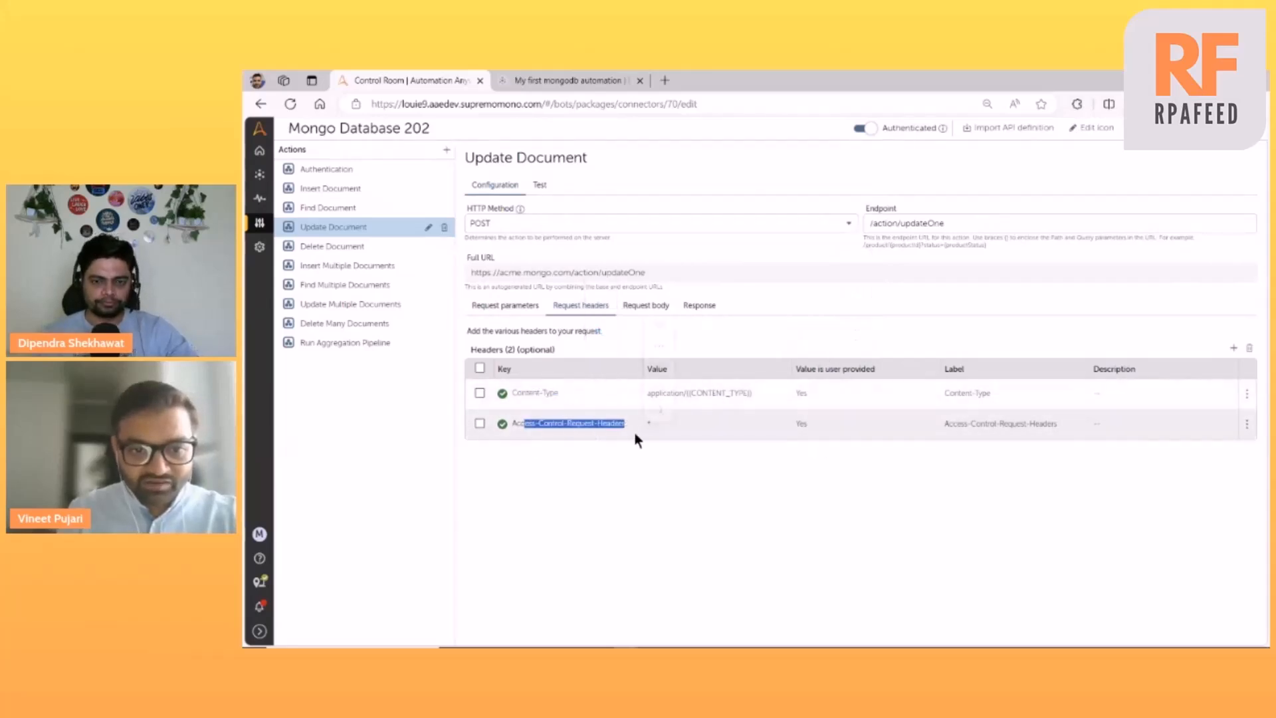
click(821, 425)
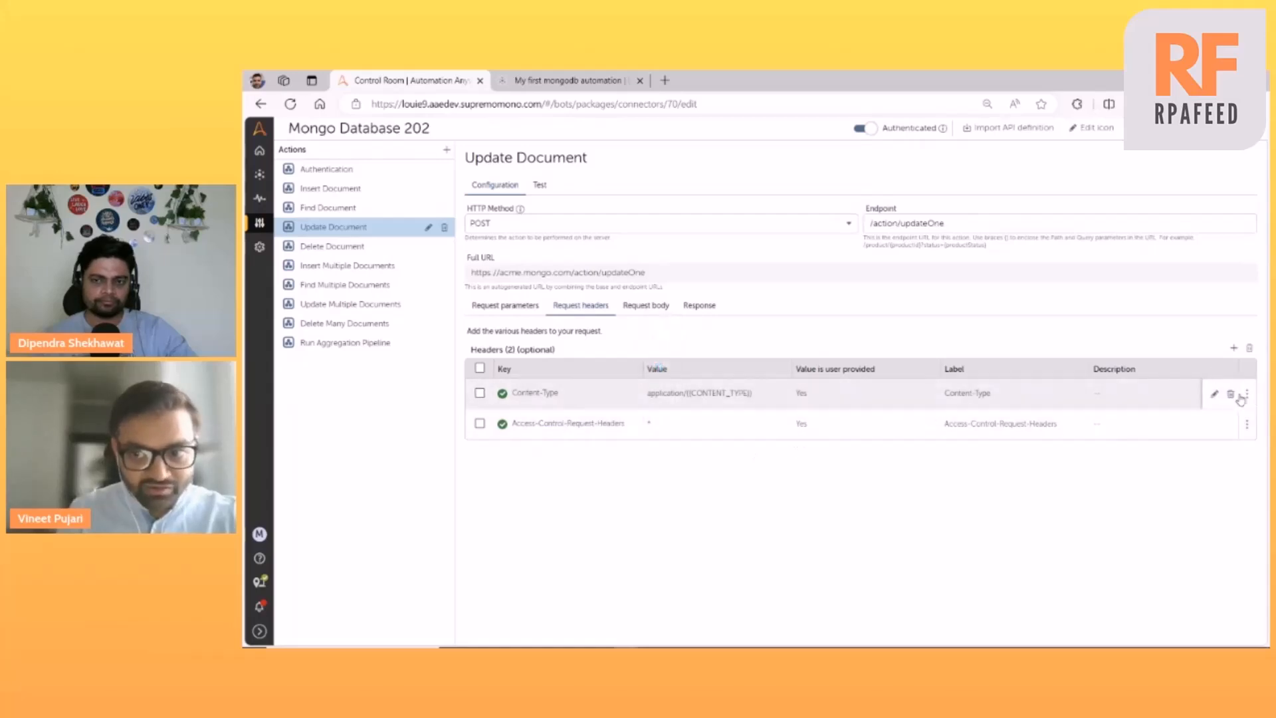
double_click(802, 424)
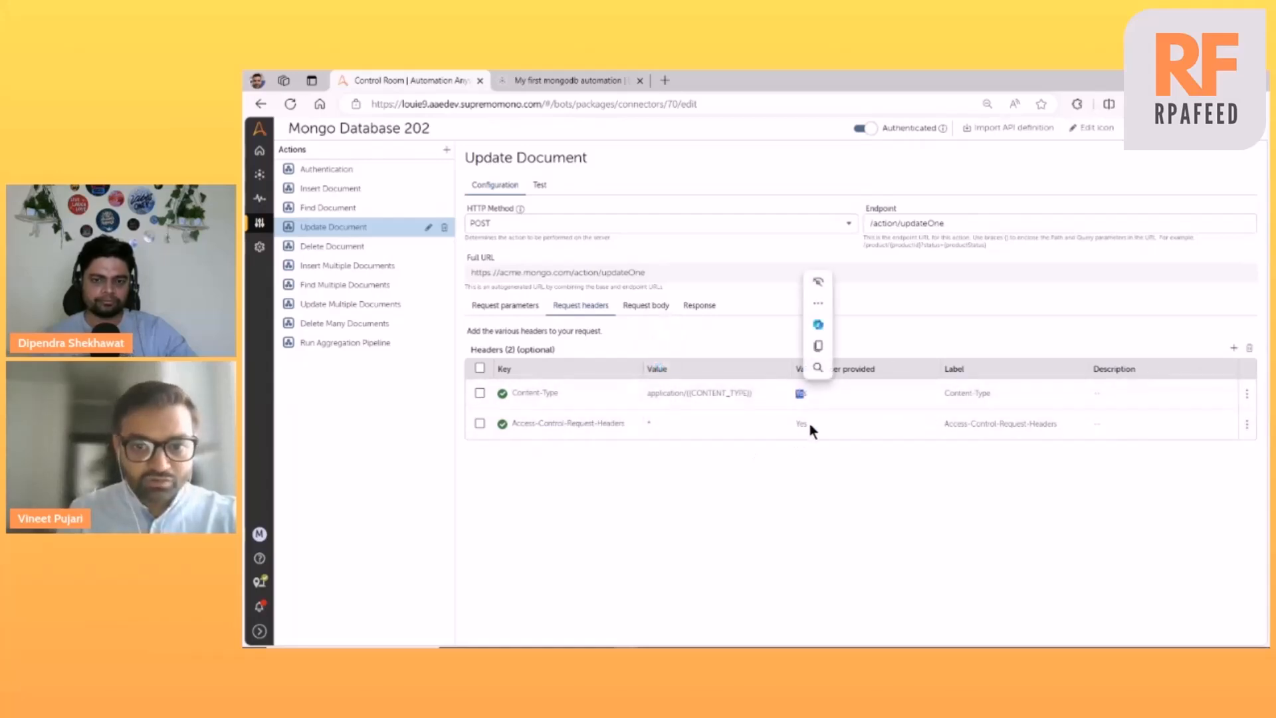
click(727, 476)
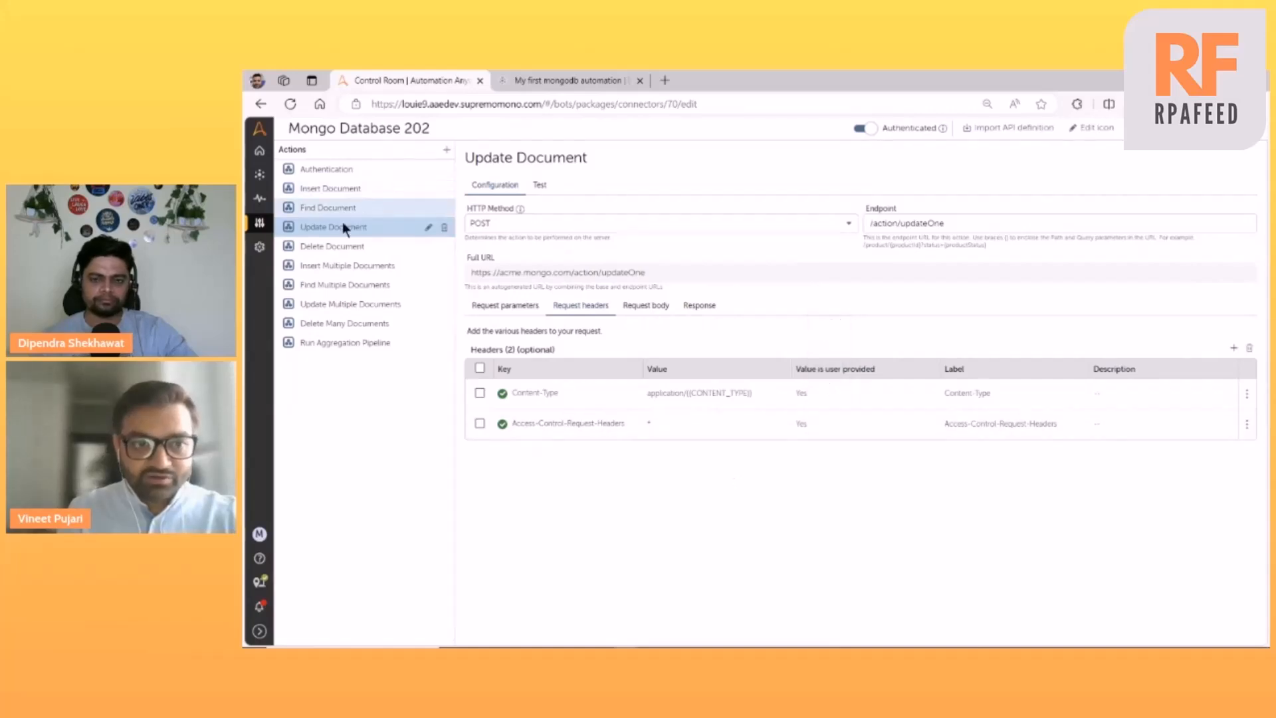
Step: Make the Content-Type and Access-Control-Request-Headers request headers of Find Multiple Documents hard coded
click(319, 285)
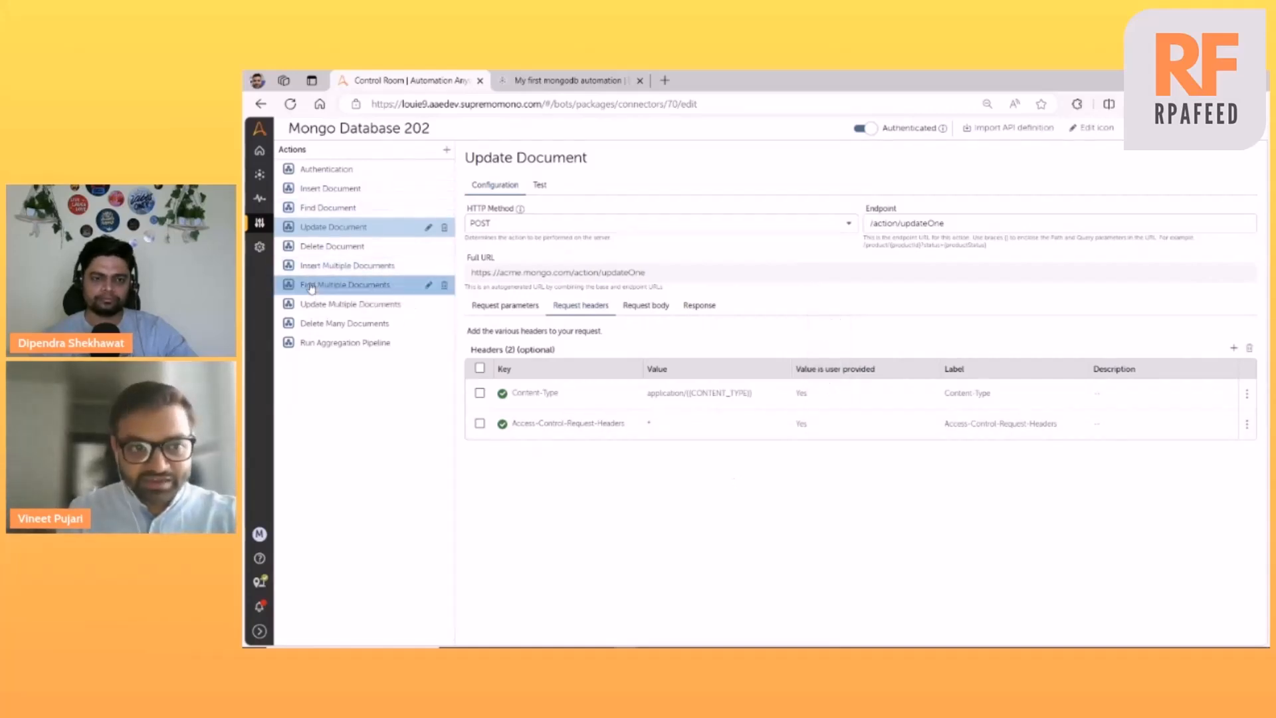
click(580, 305)
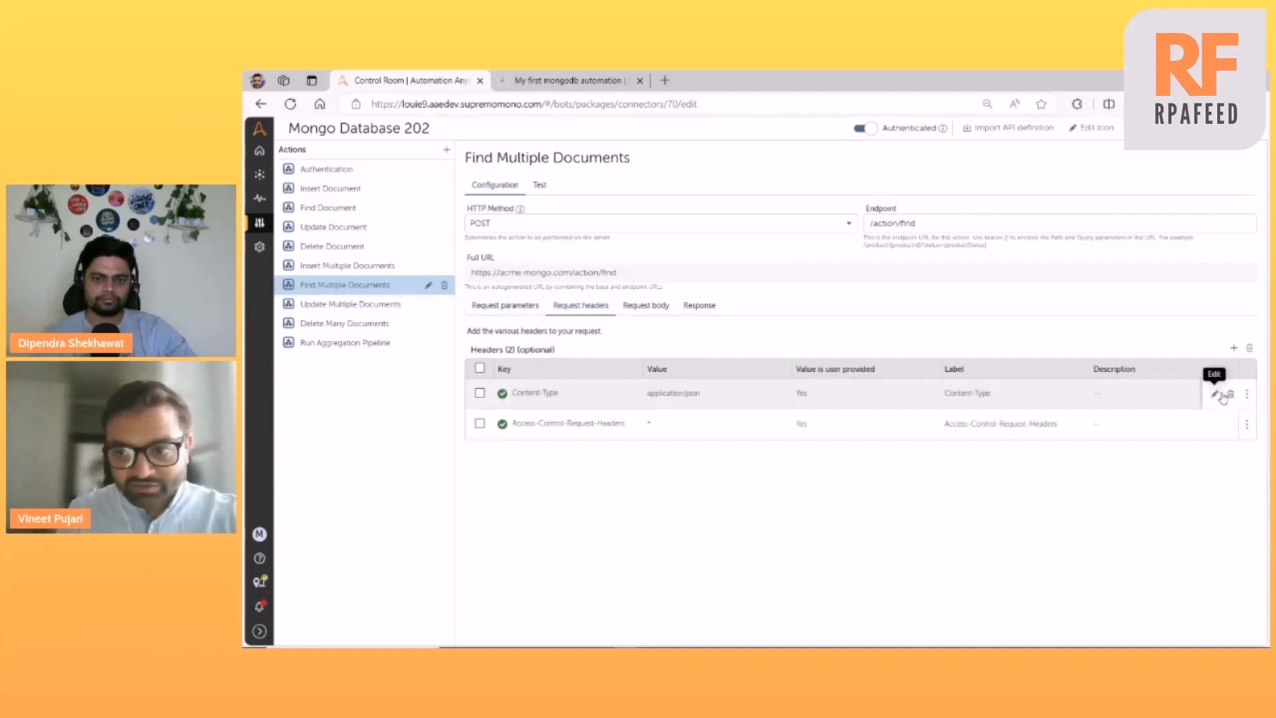
click(1216, 393)
click(511, 348)
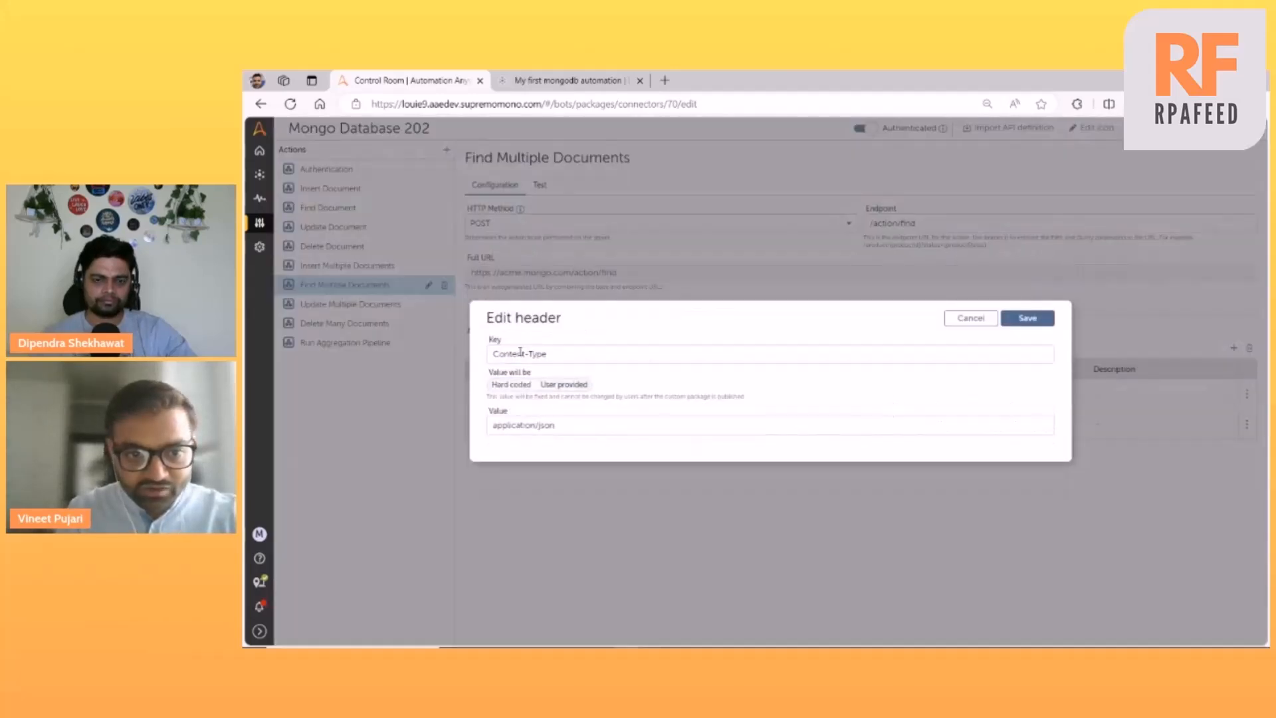
click(1025, 319)
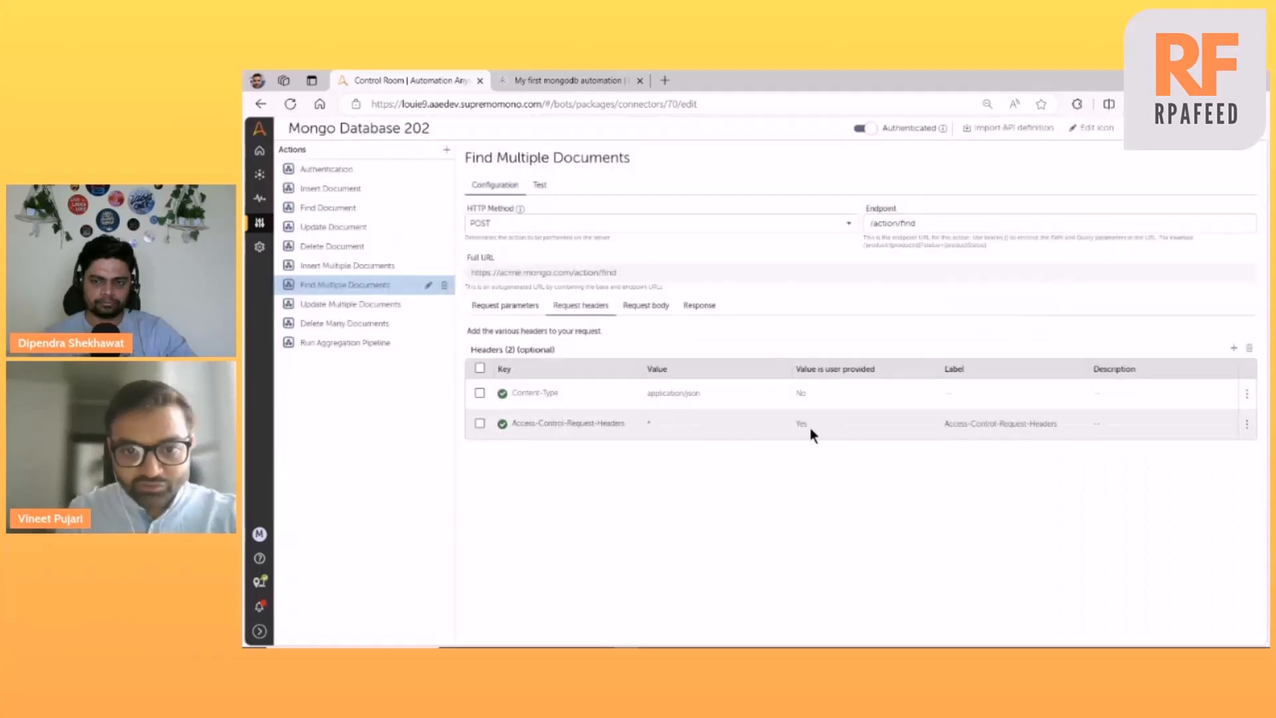
click(1214, 424)
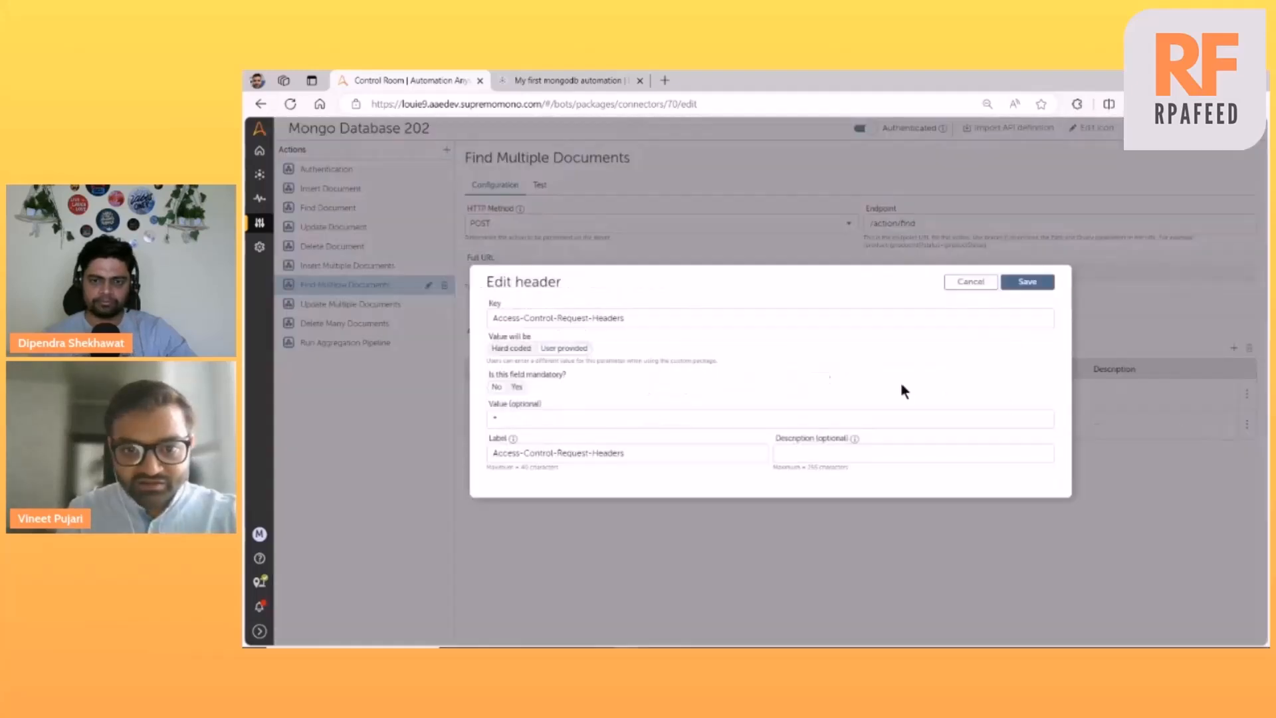
click(511, 348)
click(1026, 319)
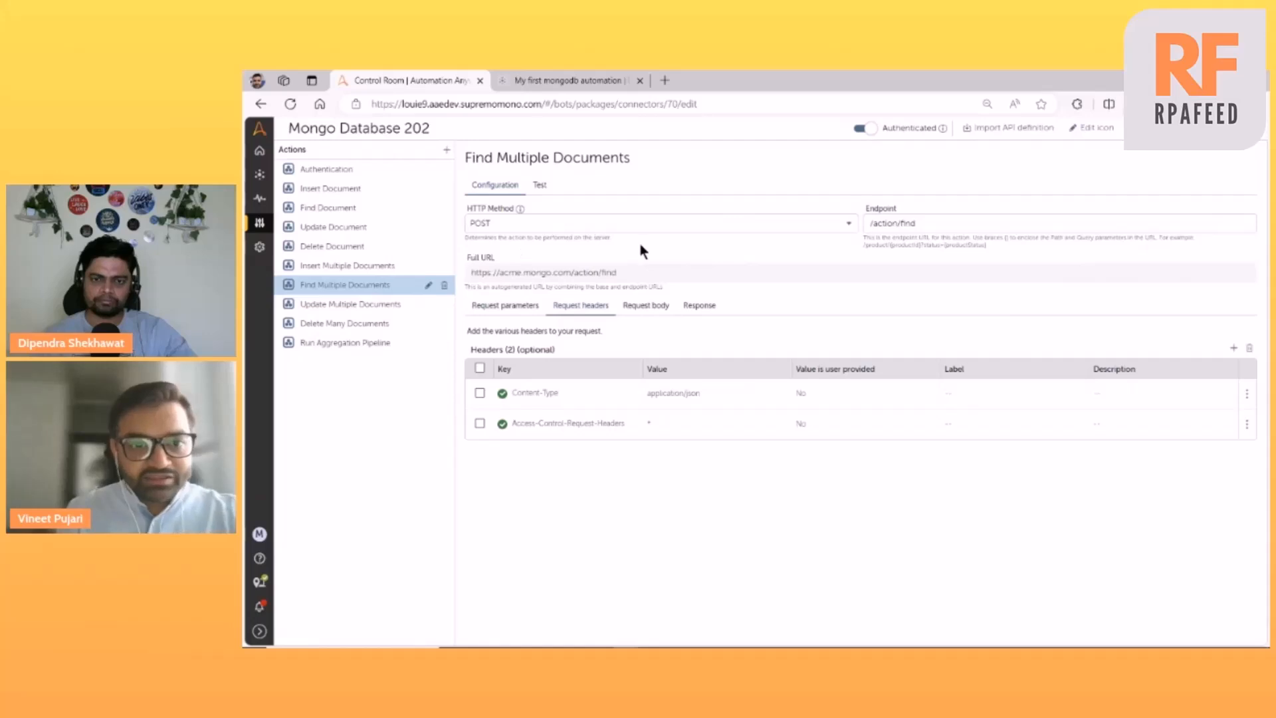
Step: Examine the host part of the full URL of the Find Multiple Documents action
drag(628, 272, 465, 274)
double_click(503, 273)
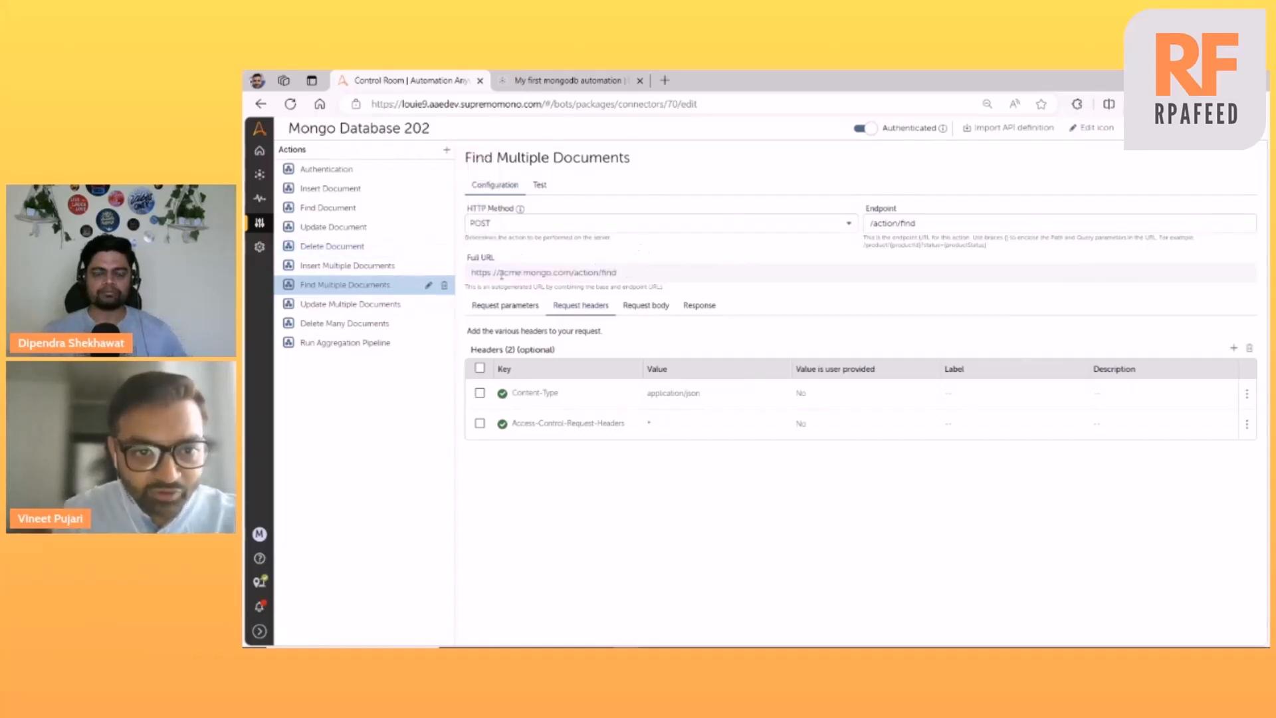
double_click(546, 273)
double_click(571, 272)
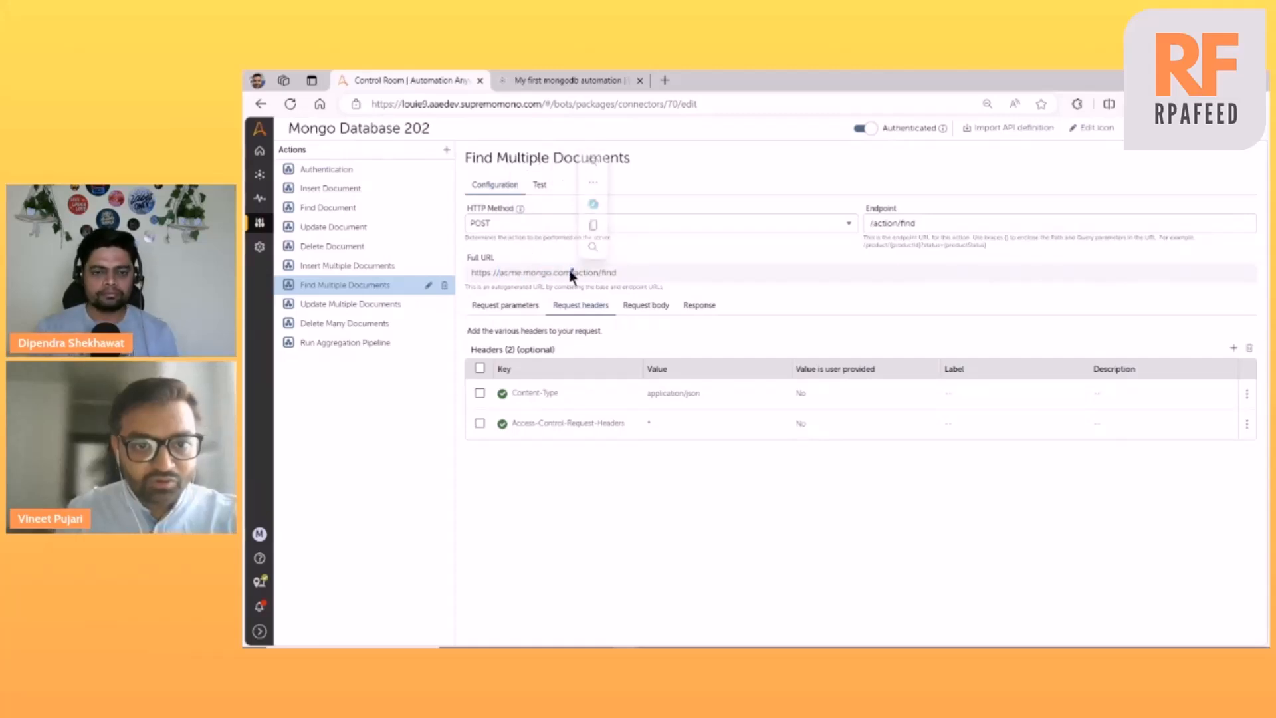
drag(570, 273, 533, 273)
double_click(522, 274)
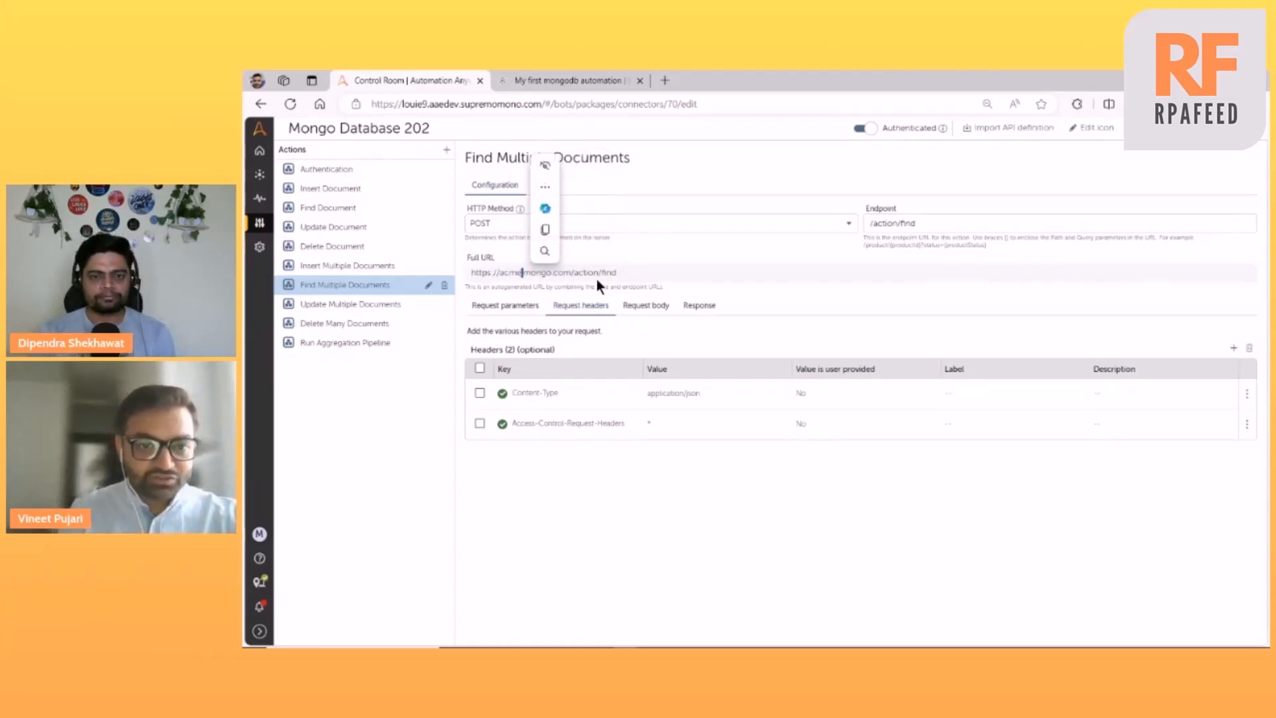
Step: Switch to the MongoDB Atlas Data API page, copy its URL endpoint, and return to the connector in the Control Room
key(alt+Tab)
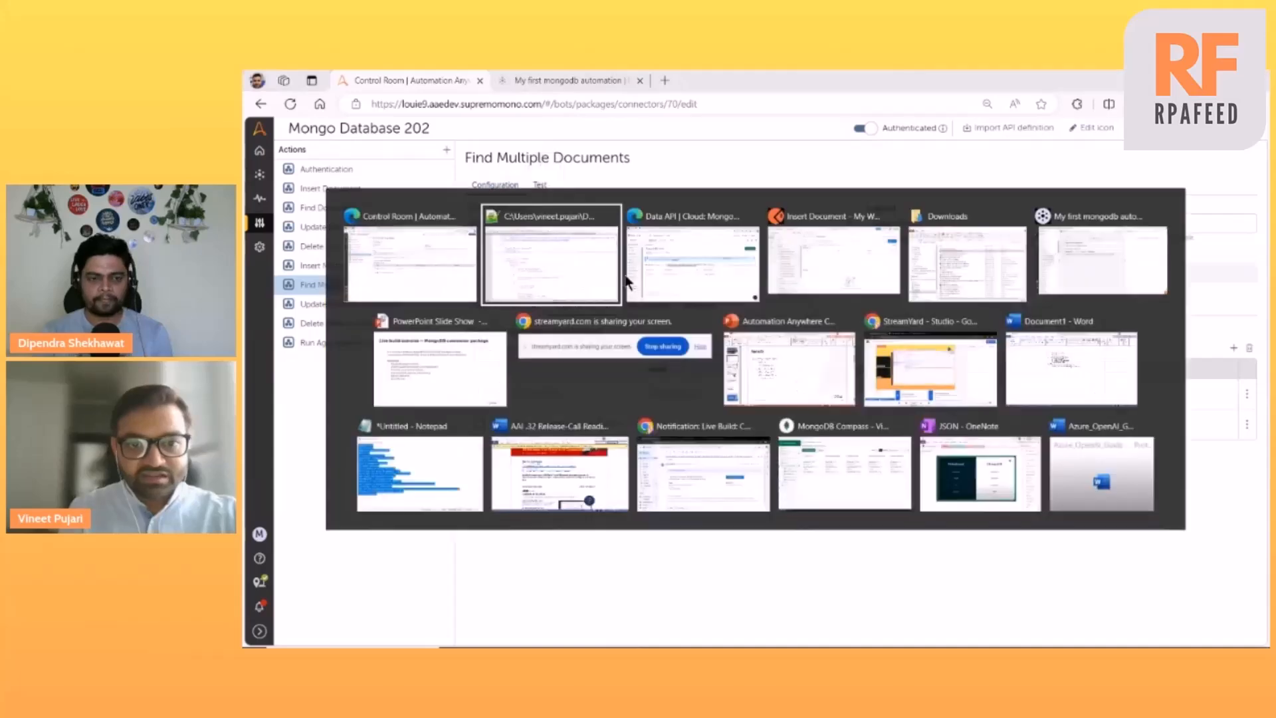
click(628, 282)
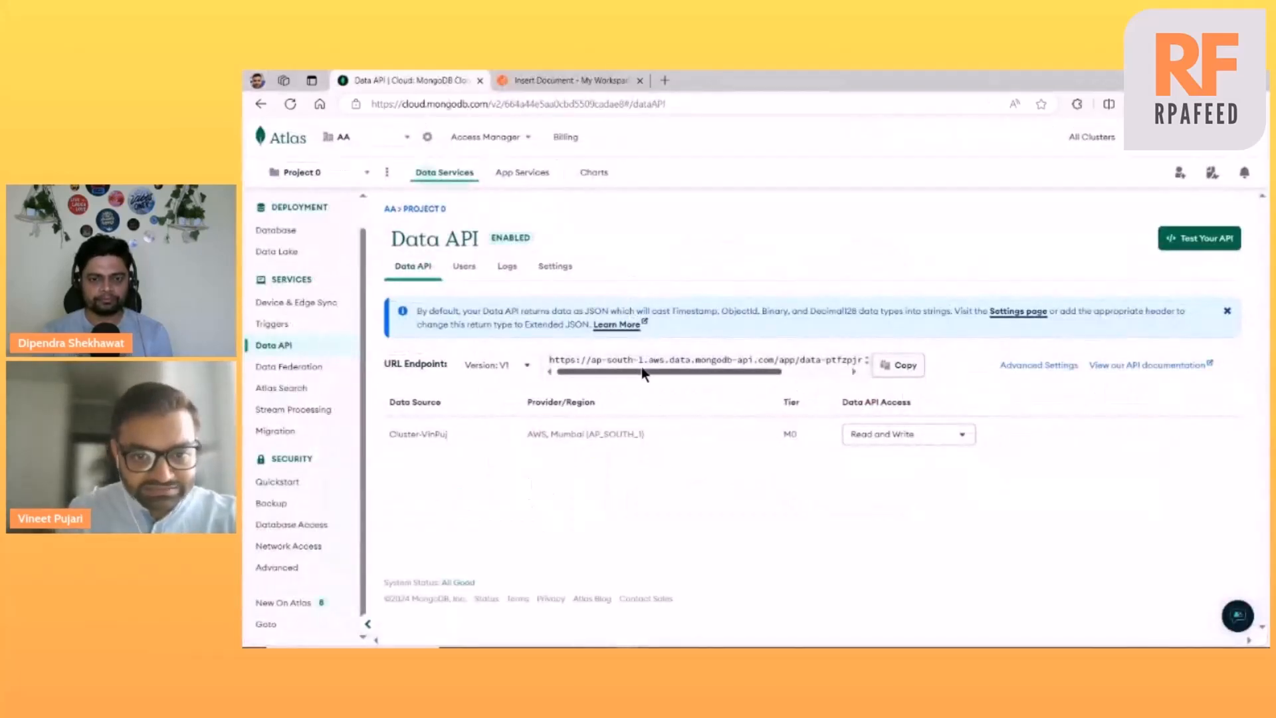
click(813, 371)
drag(799, 371, 734, 373)
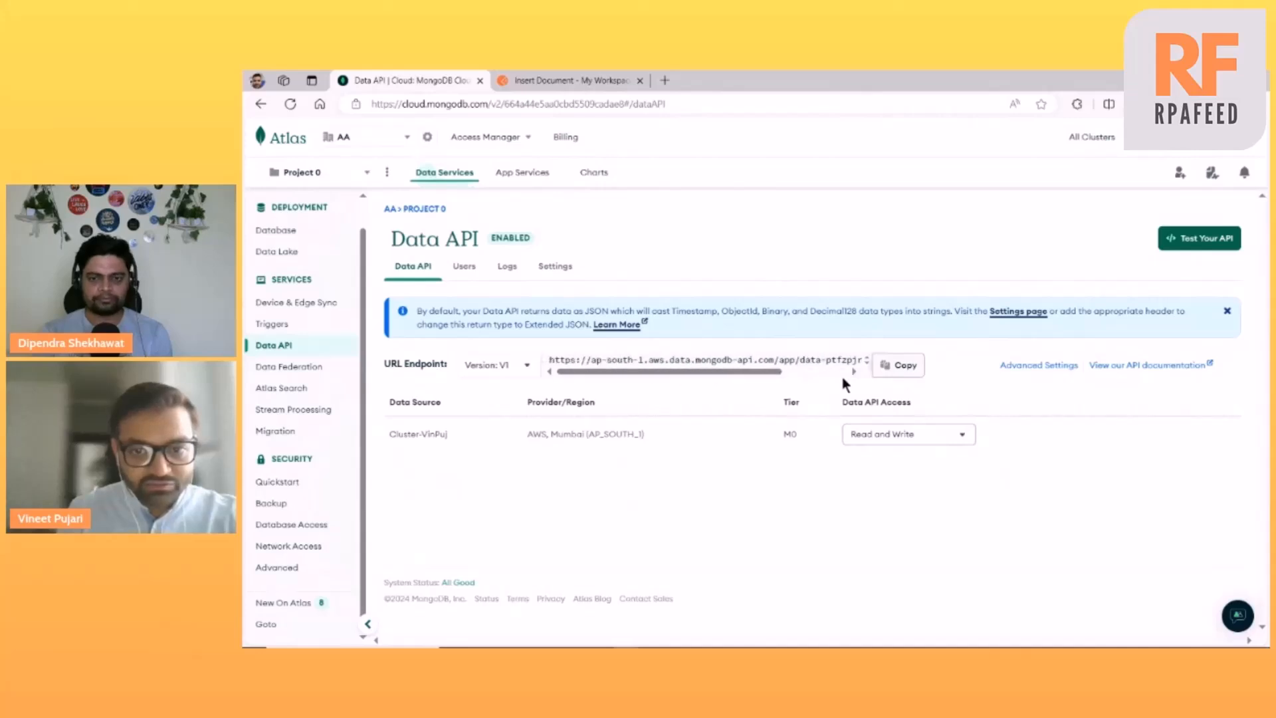
click(895, 367)
key(alt+Tab)
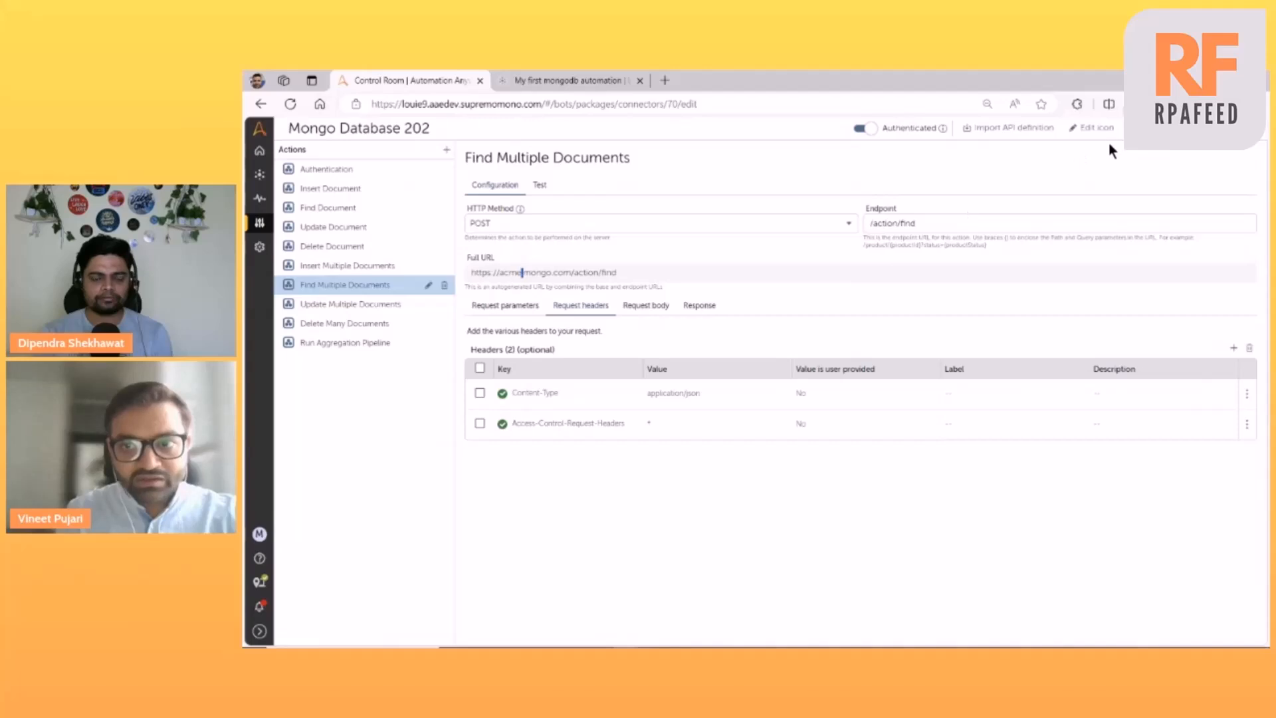
click(1131, 128)
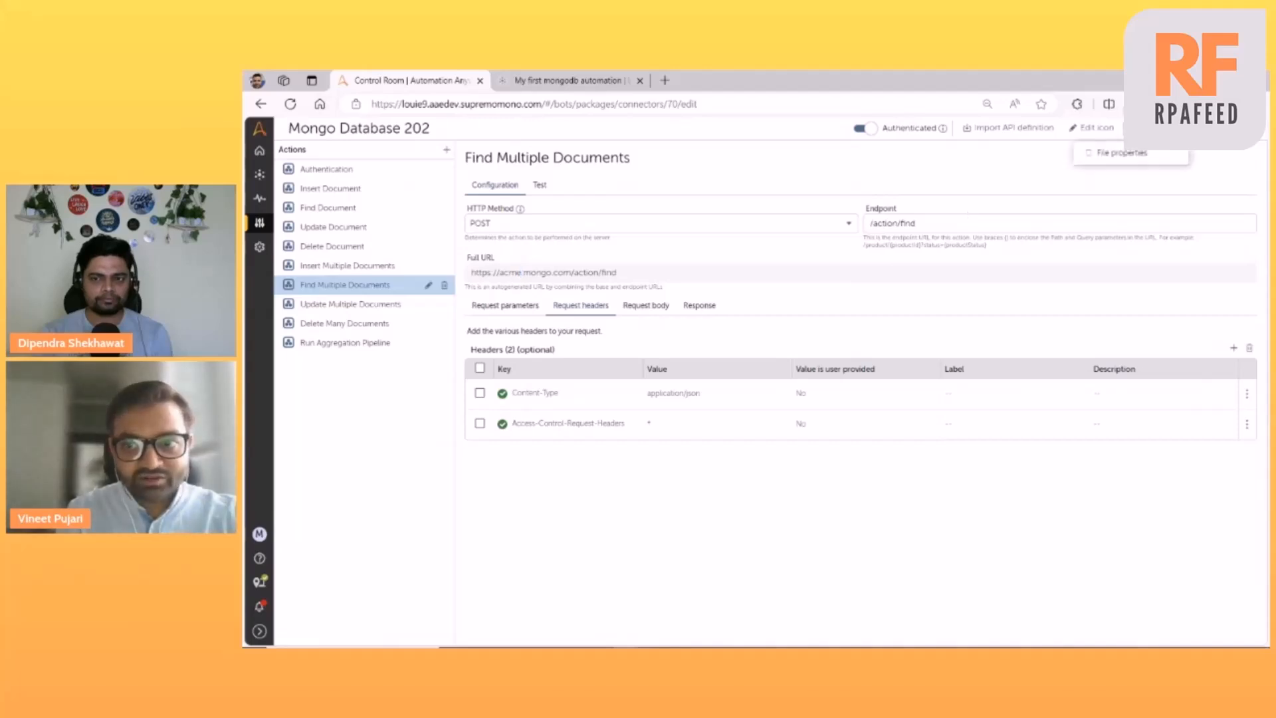
click(1113, 153)
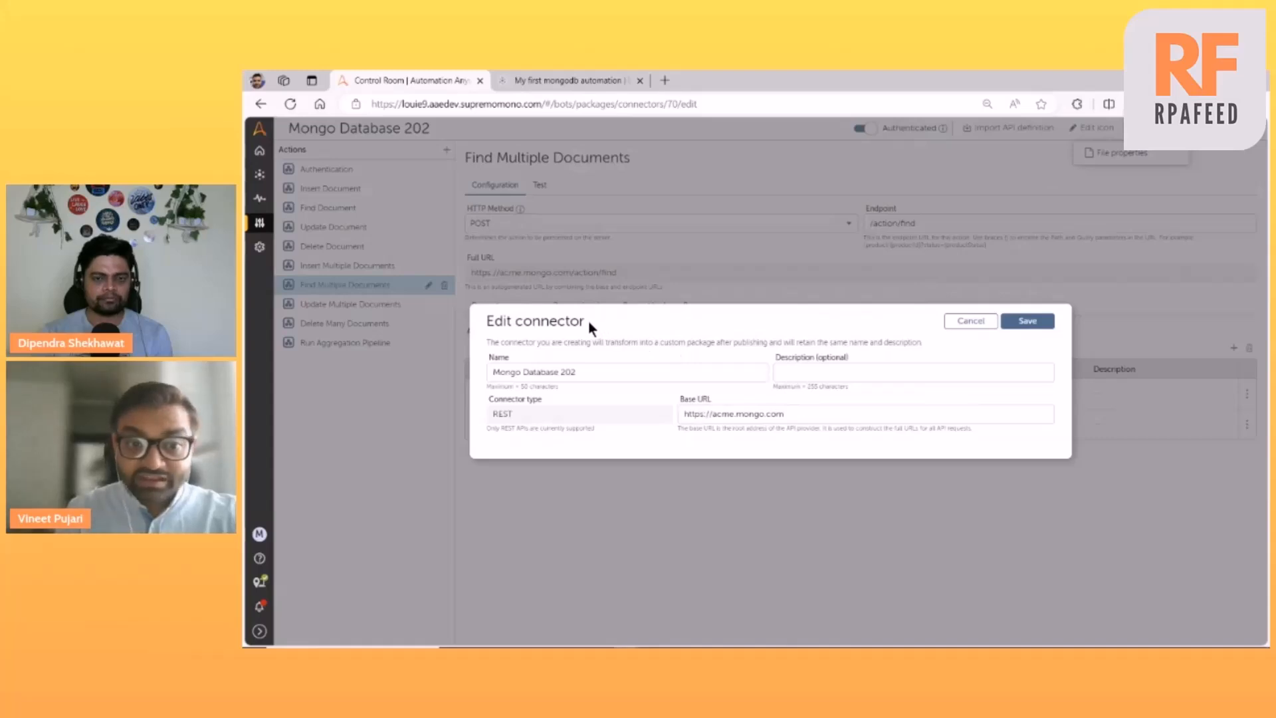
click(806, 416)
key(ctrl+a)
key(ctrl+v)
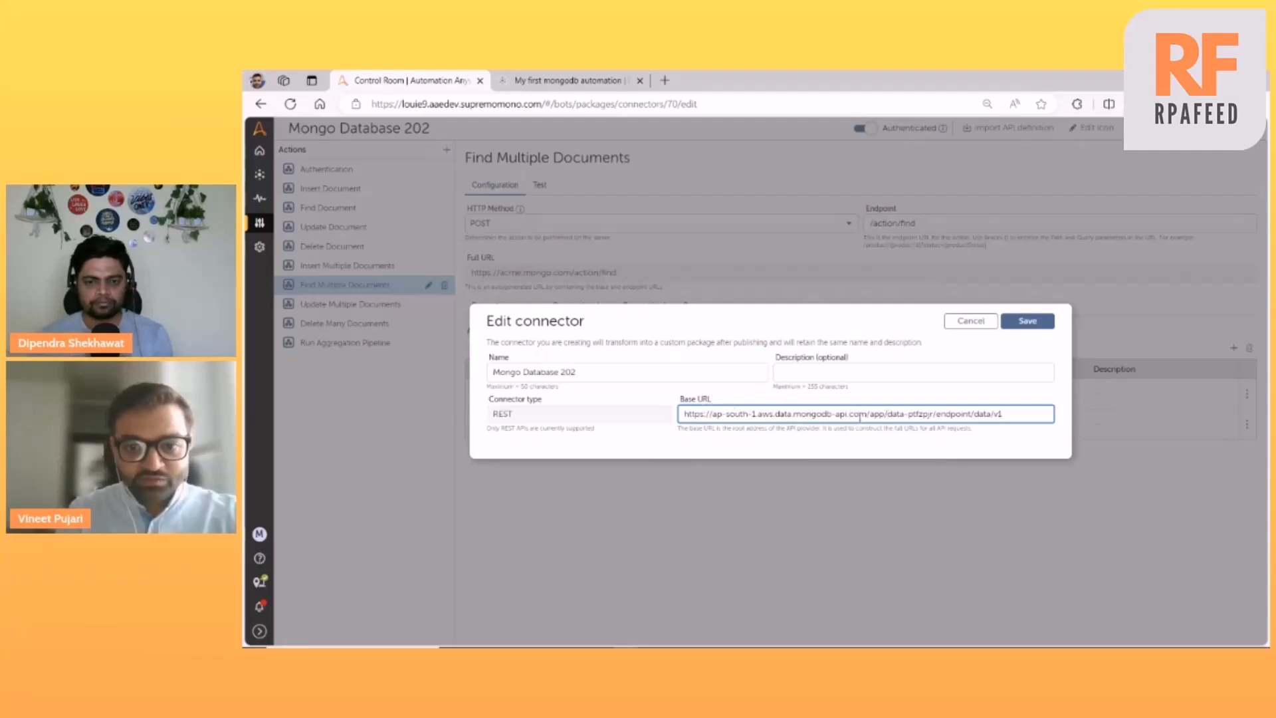
click(1027, 321)
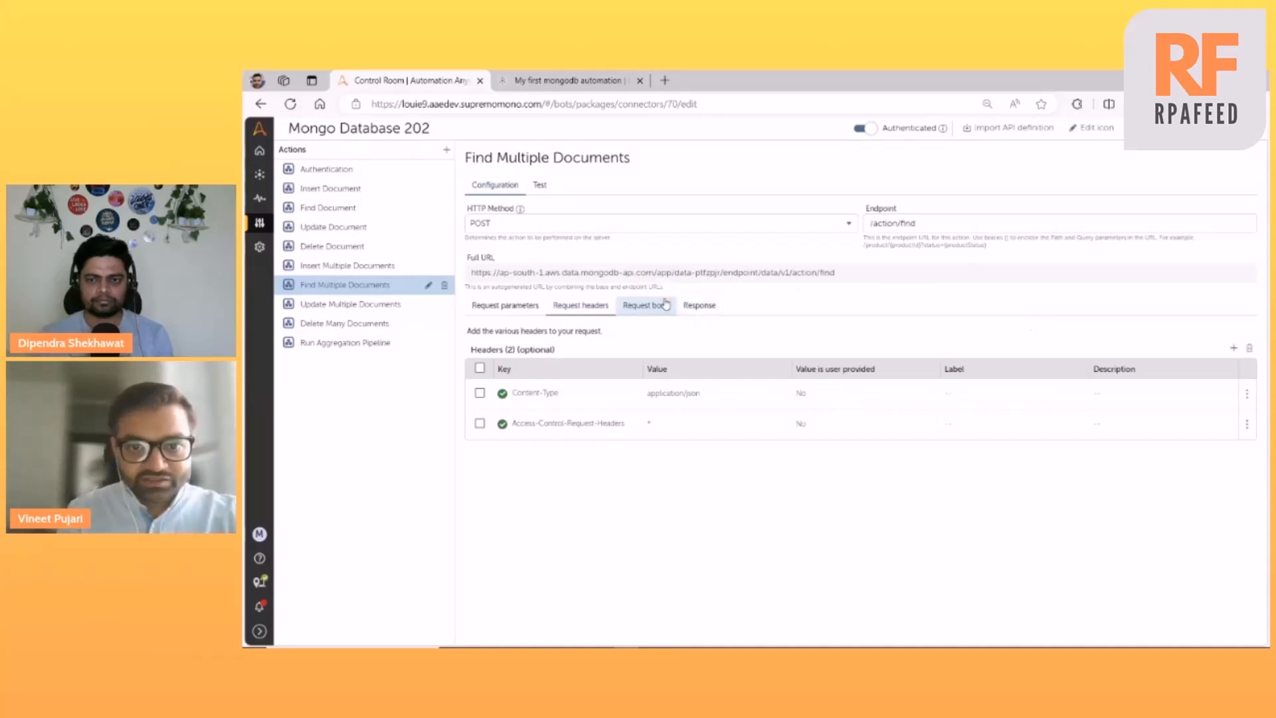
Step: Check the full URL and endpoint of Find Multiple Documents, and open Insert Document to compare its URL
drag(477, 270, 865, 277)
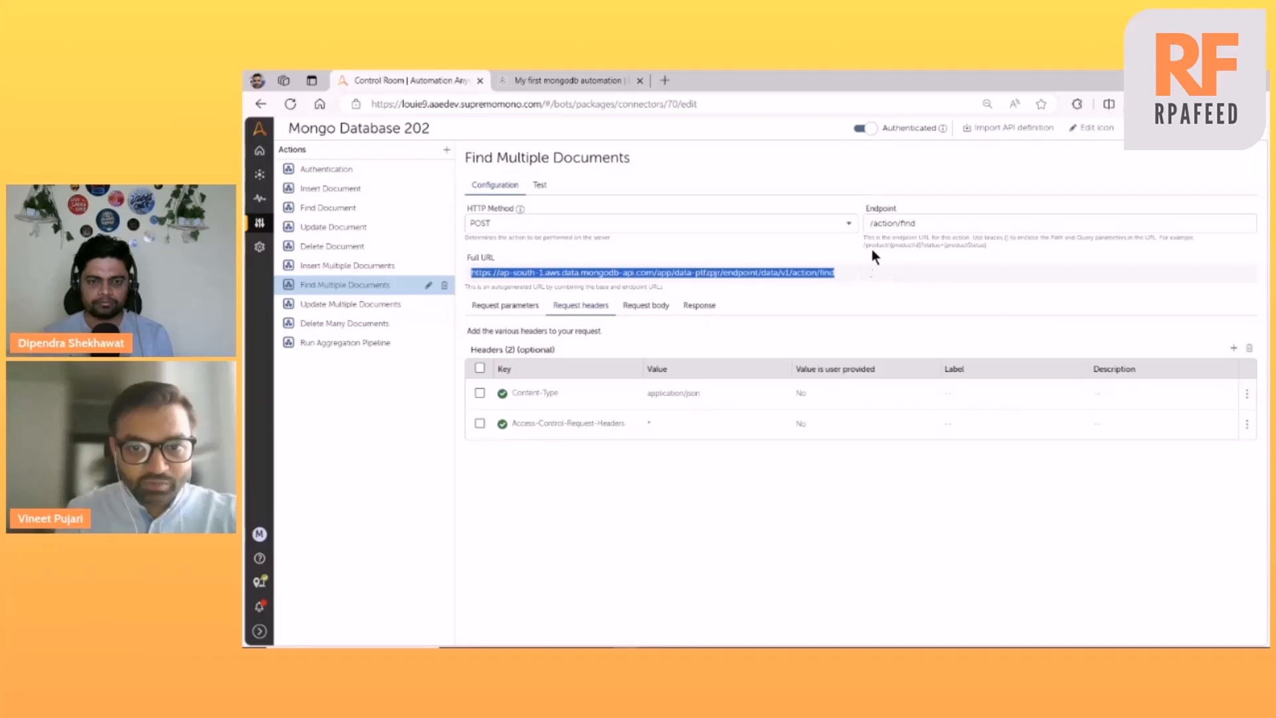
drag(928, 223, 845, 224)
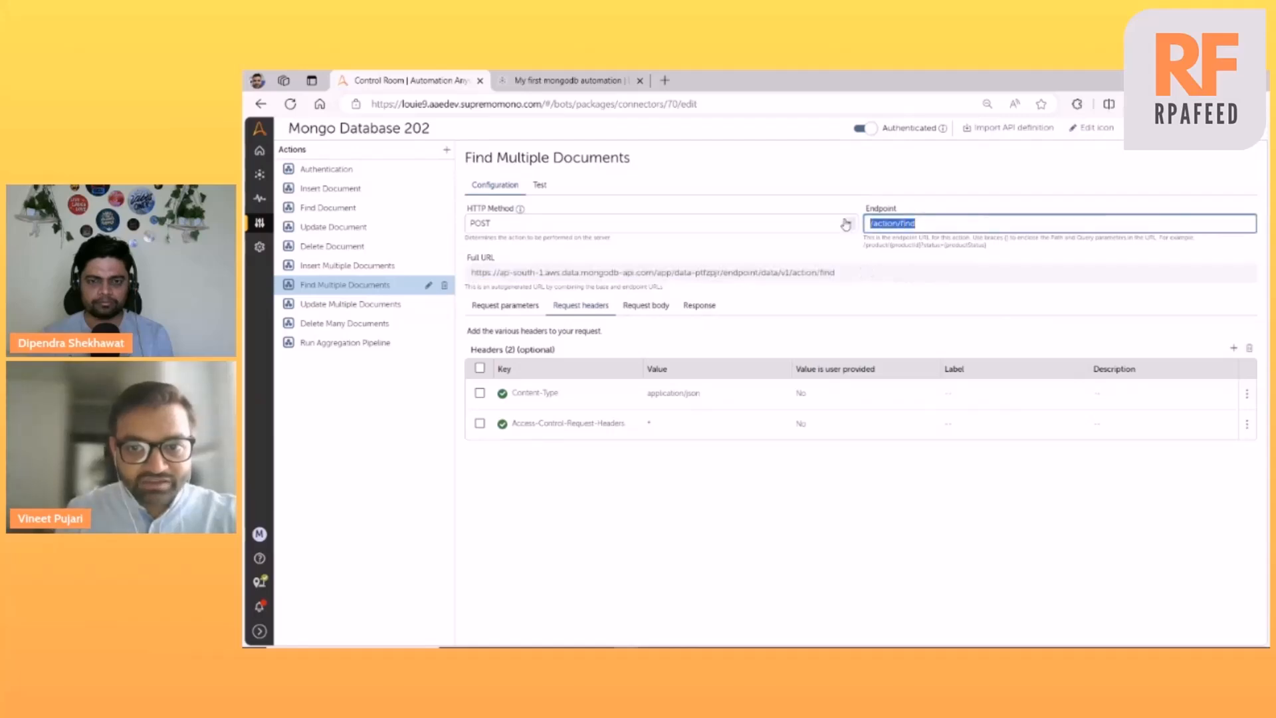
click(332, 290)
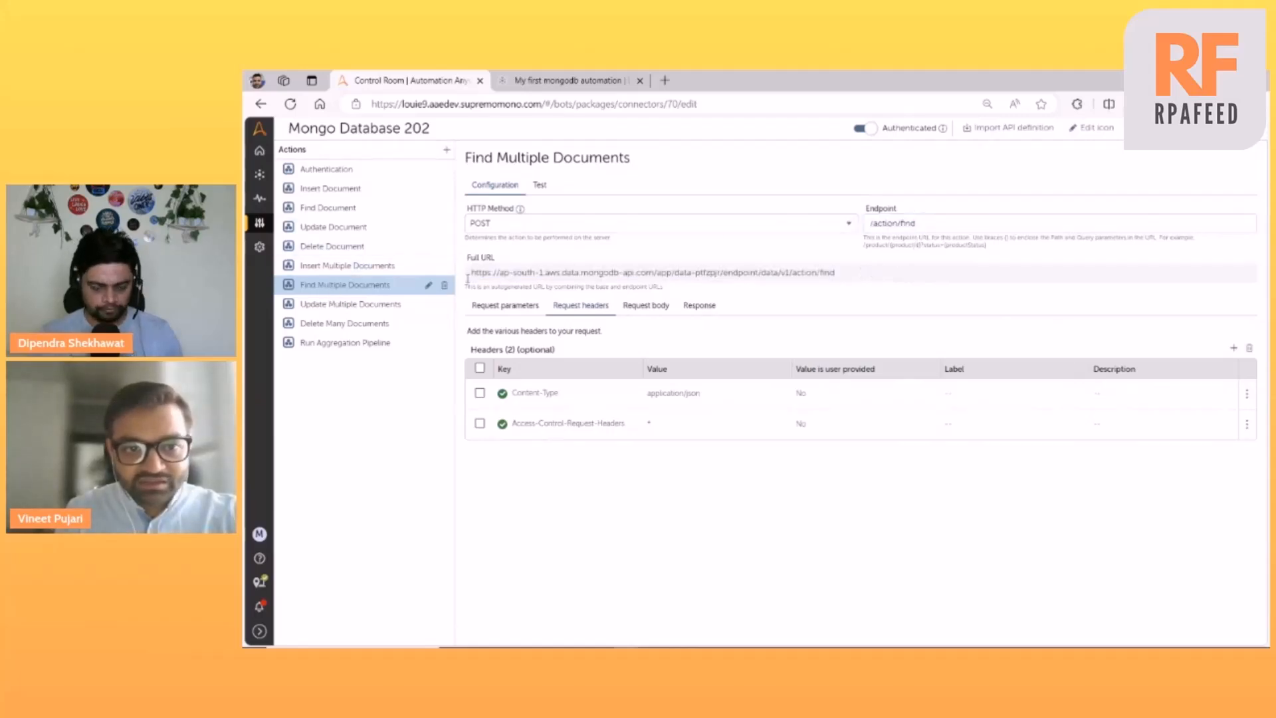
drag(472, 274, 772, 274)
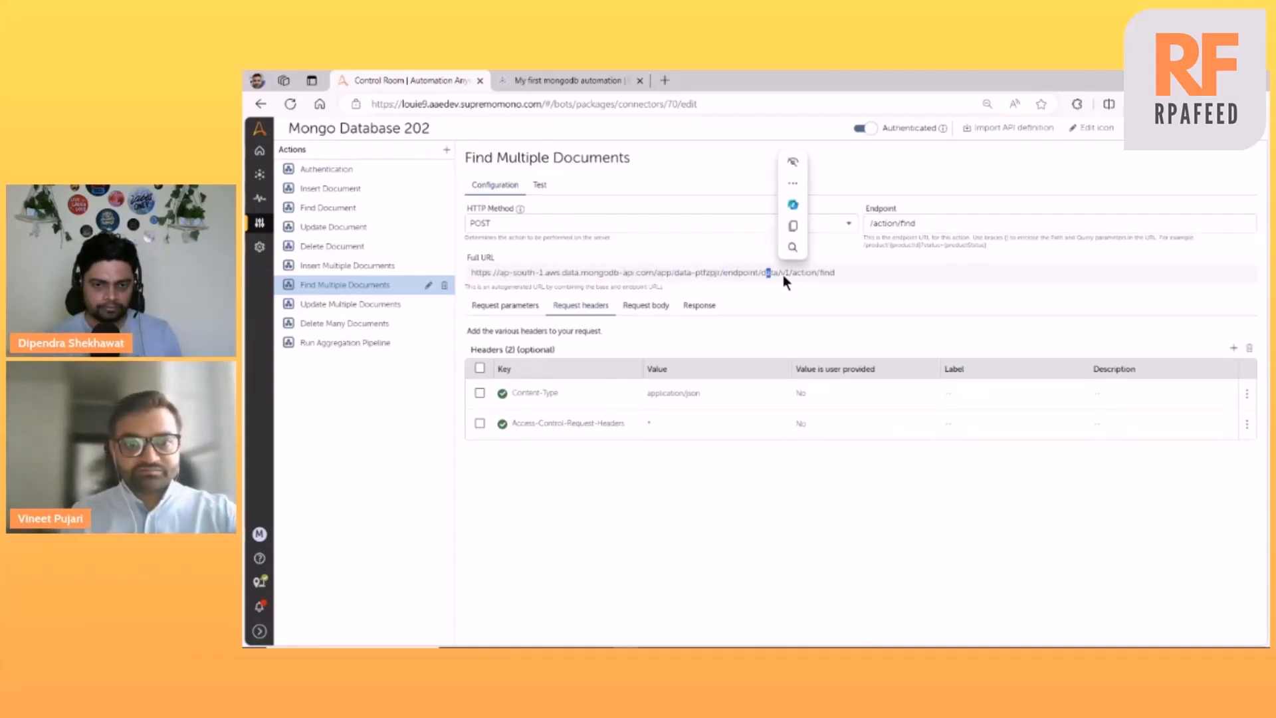
click(334, 191)
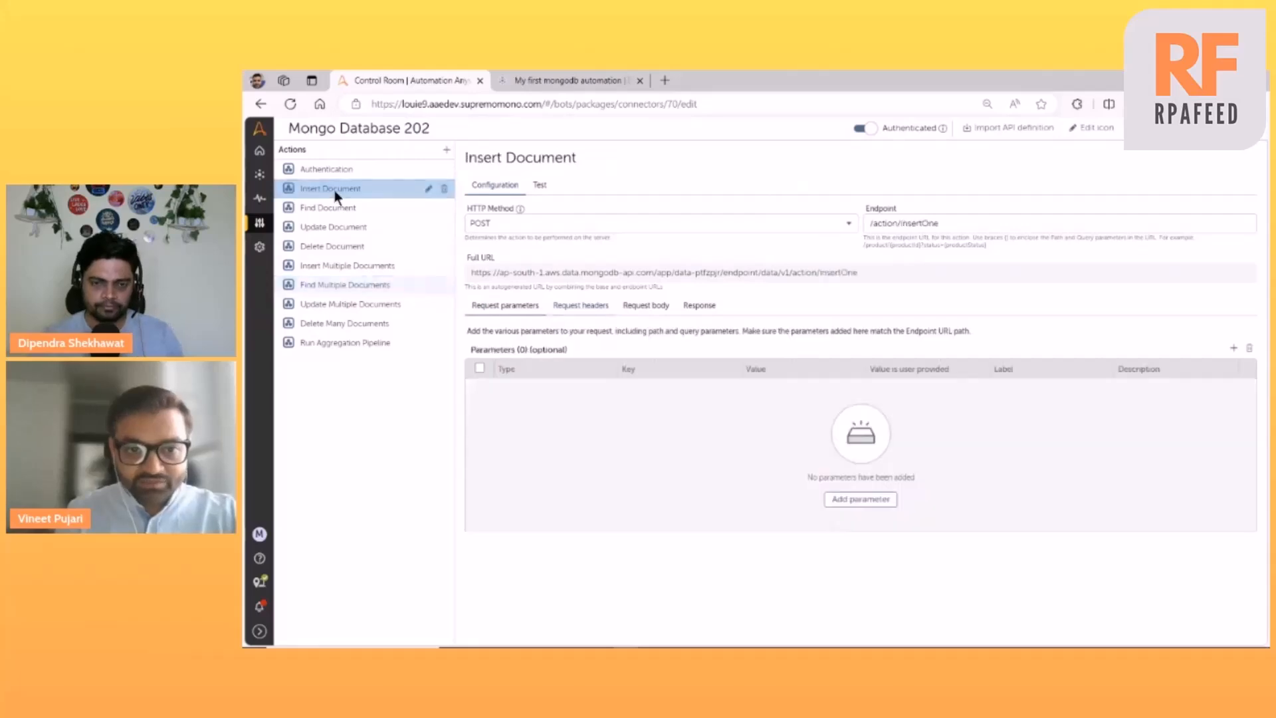
Step: Compare the full URLs and endpoints of the Find, Update, Delete and Find Multiple Documents actions
click(332, 207)
drag(509, 272, 625, 272)
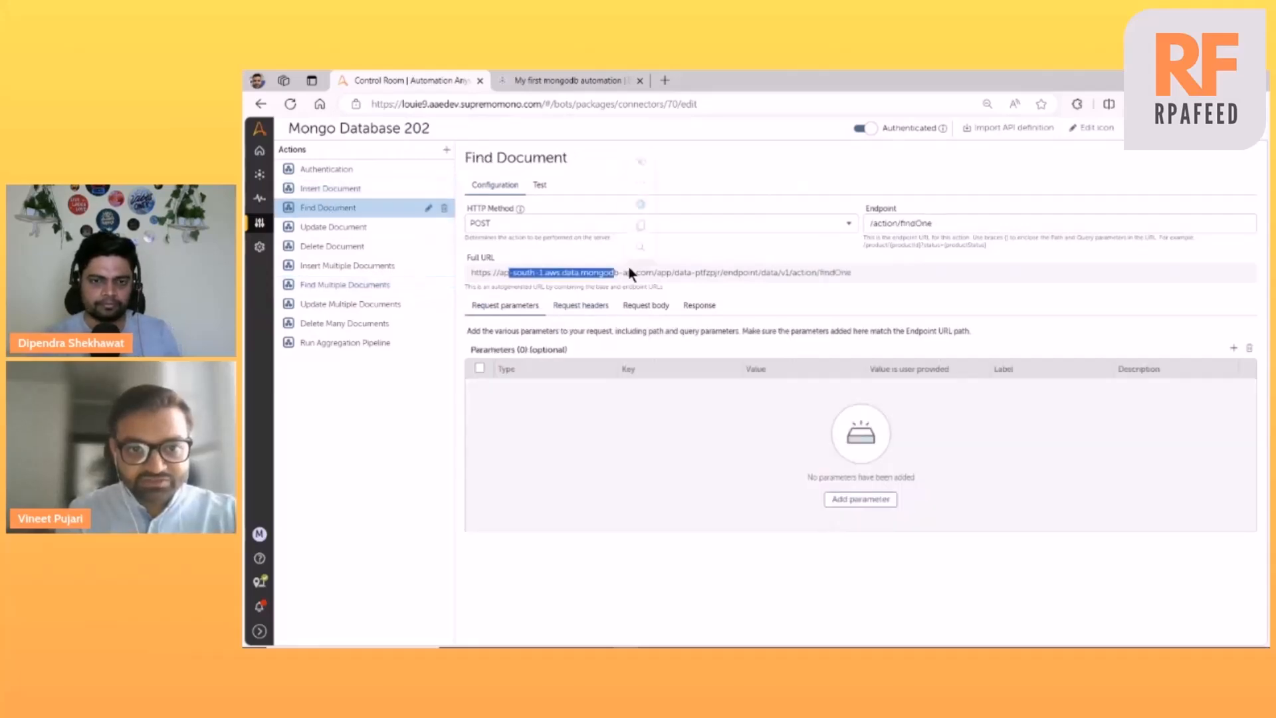
click(326, 230)
click(333, 249)
click(326, 191)
click(326, 170)
click(332, 248)
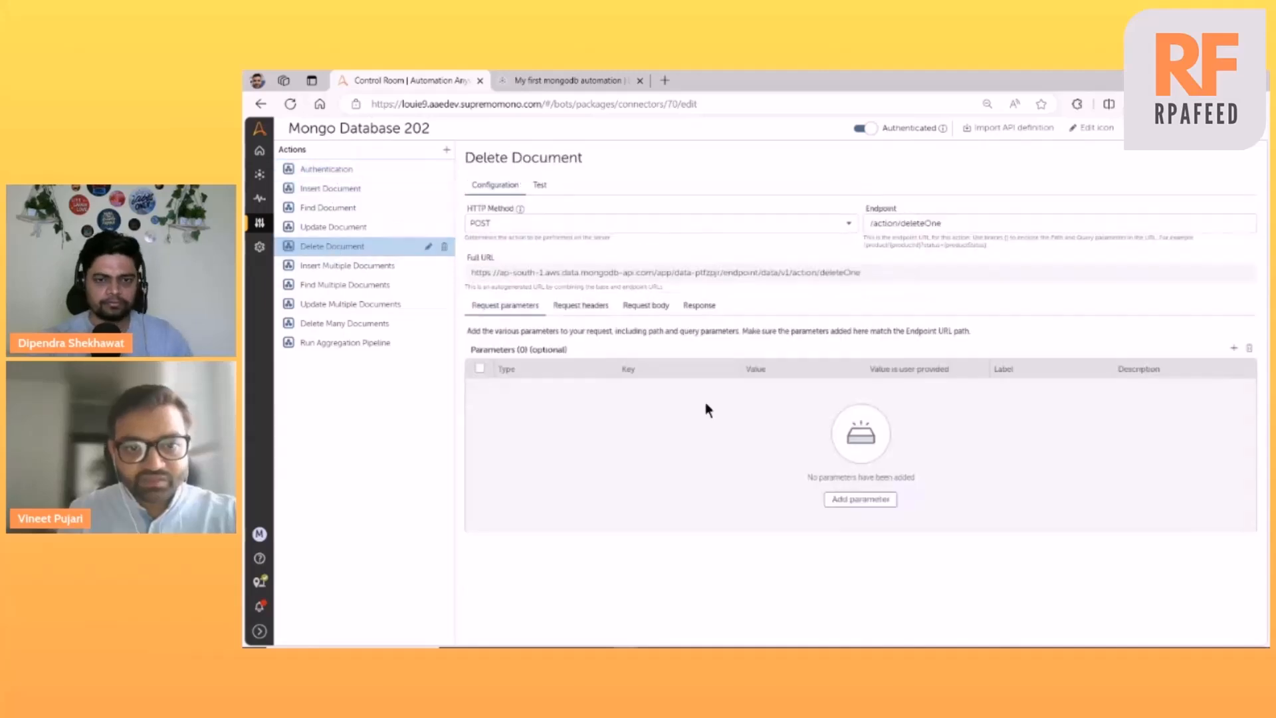
click(336, 290)
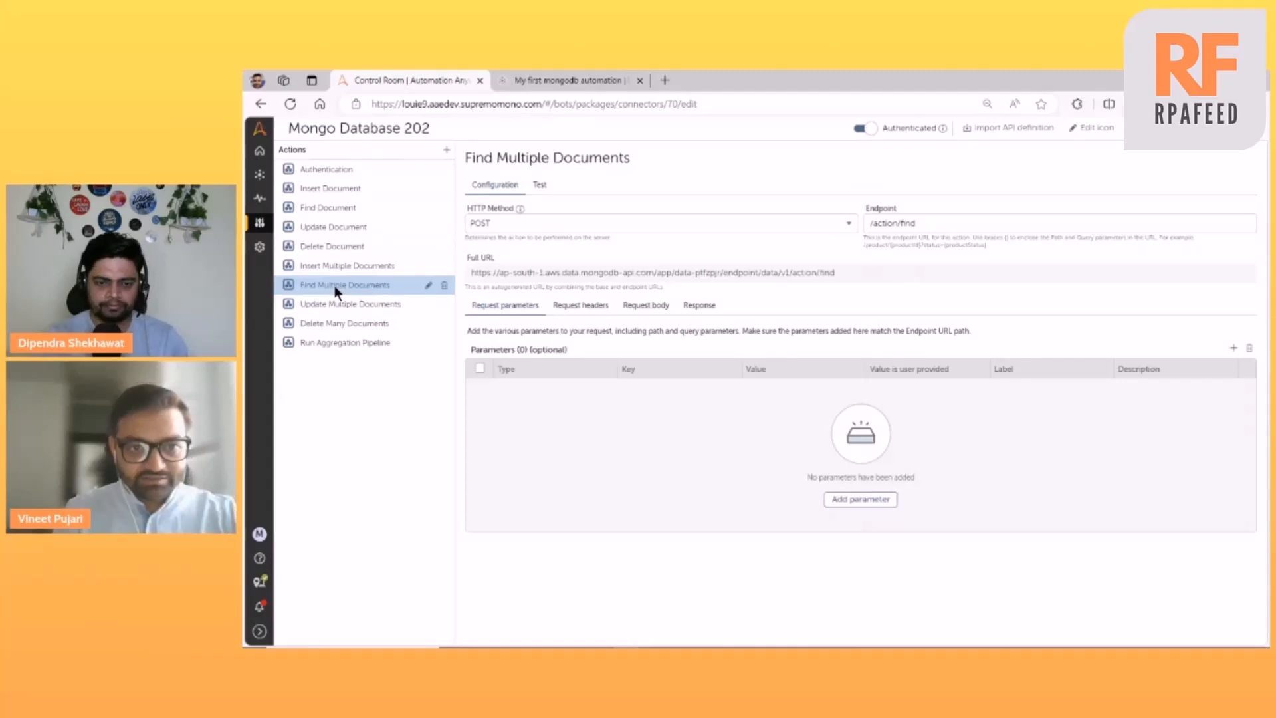
Step: Check the URL endpoint on the MongoDB Atlas Data API page against the base part of Find Multiple Documents' full URL in the Control Room
key(alt+Tab)
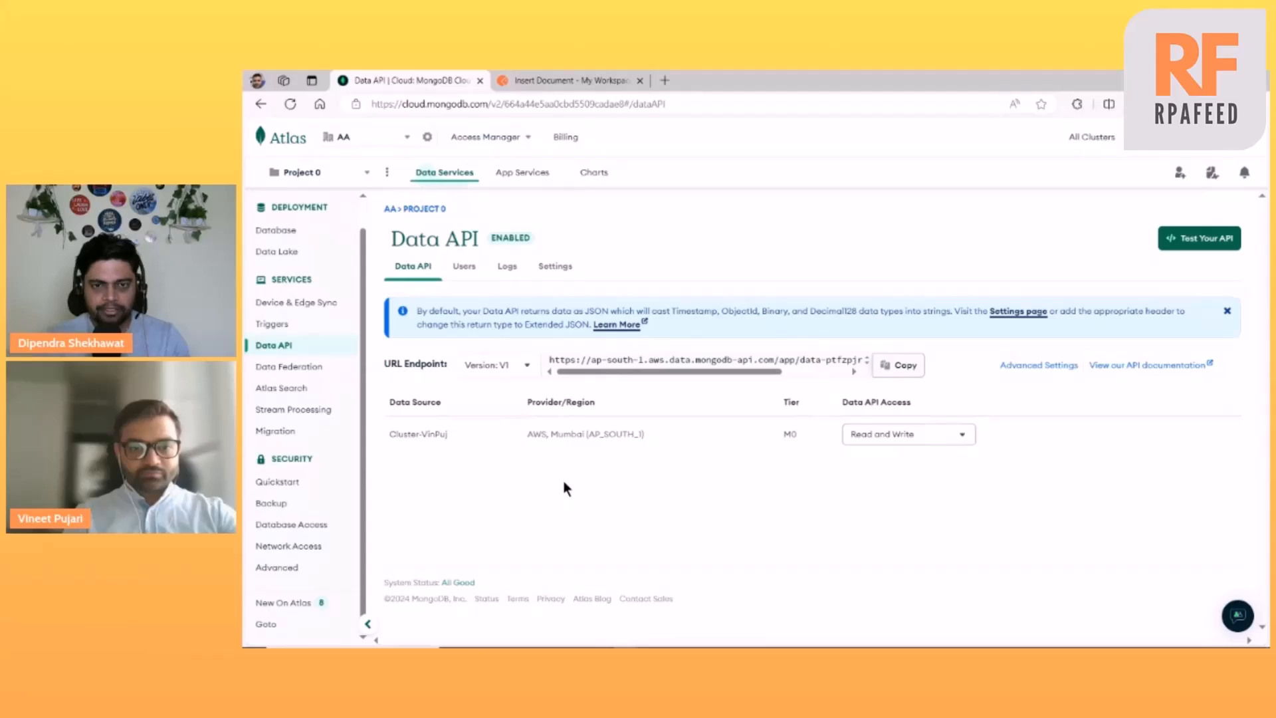
key(alt+Tab)
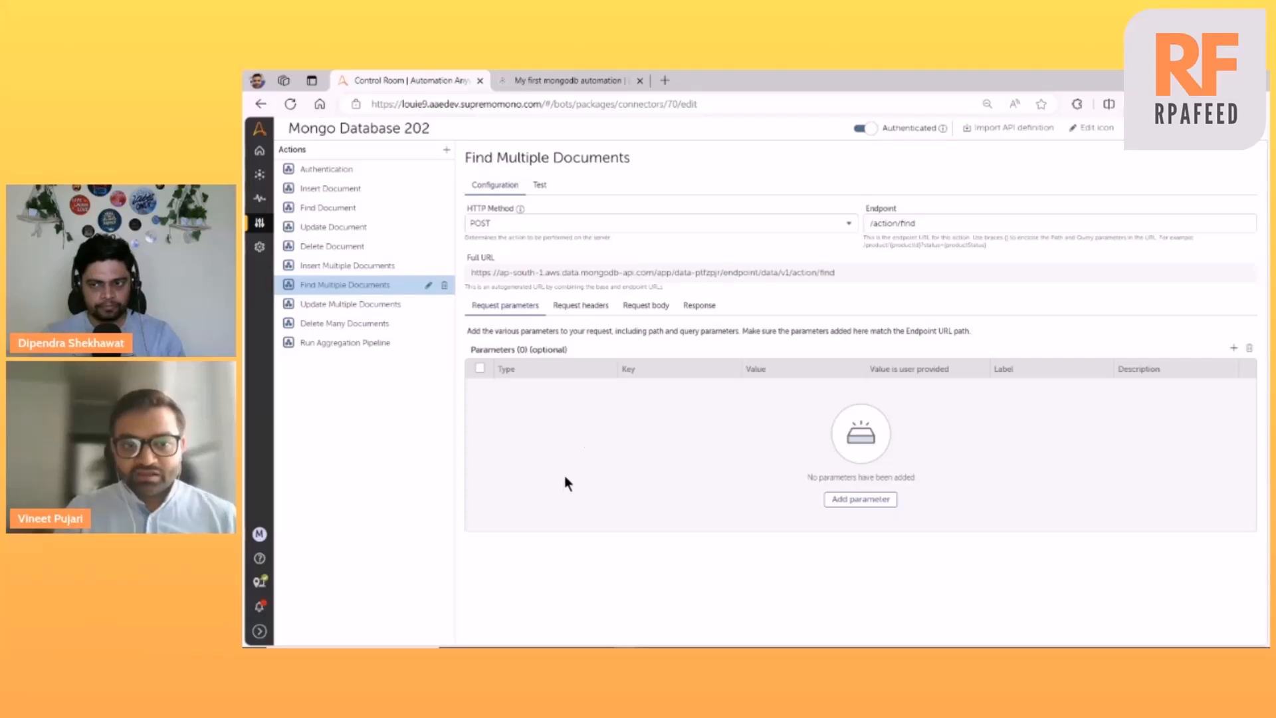
drag(761, 273, 428, 266)
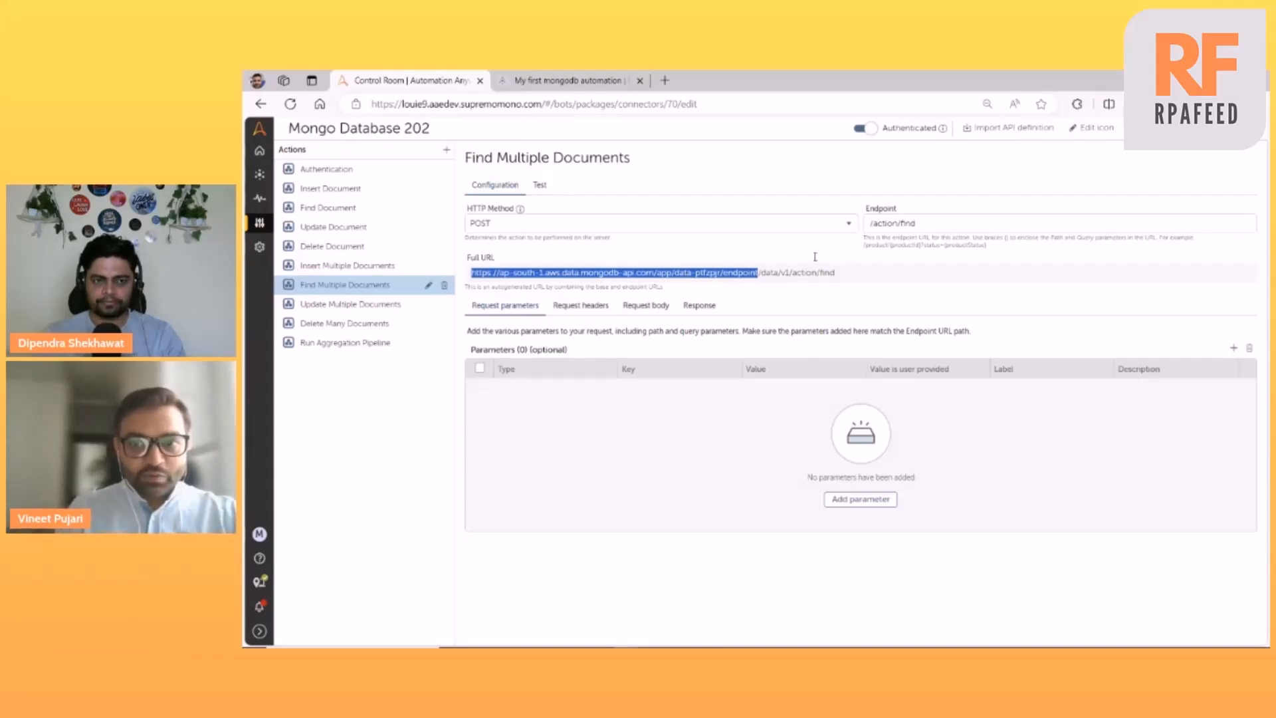
Step: Review the base URL in the connector's file properties and close them without saving
click(1009, 125)
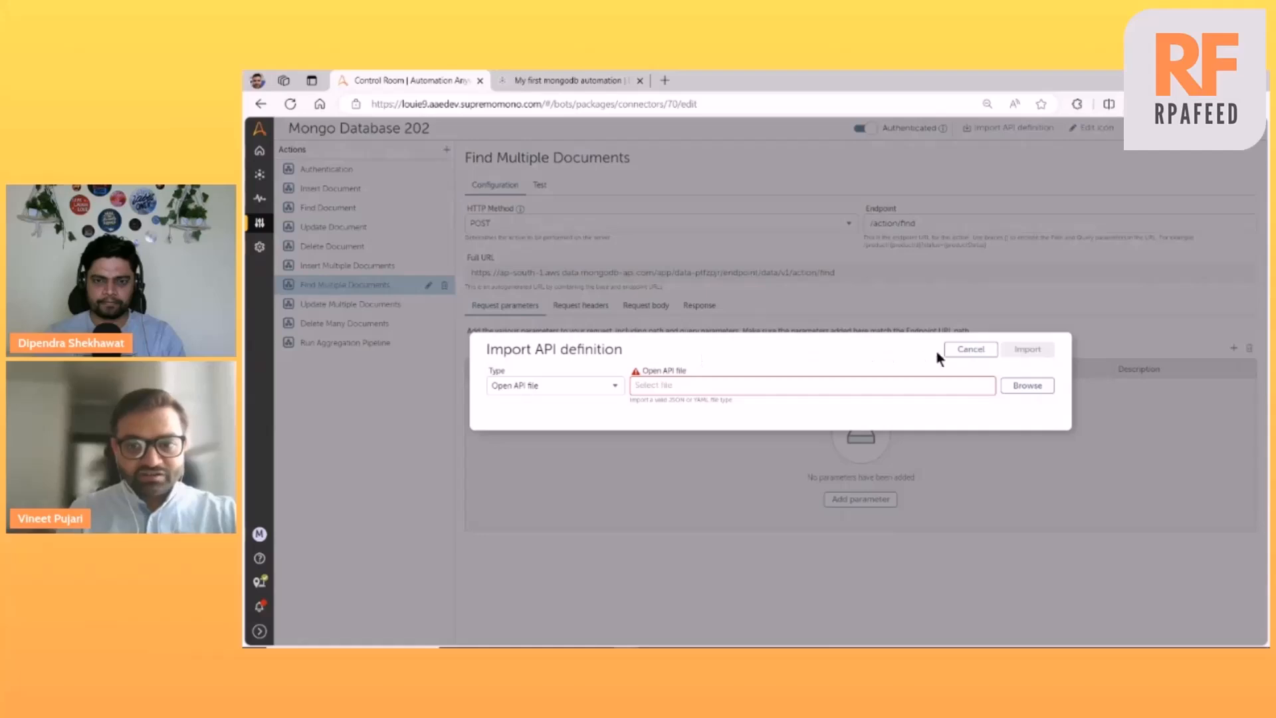
click(957, 351)
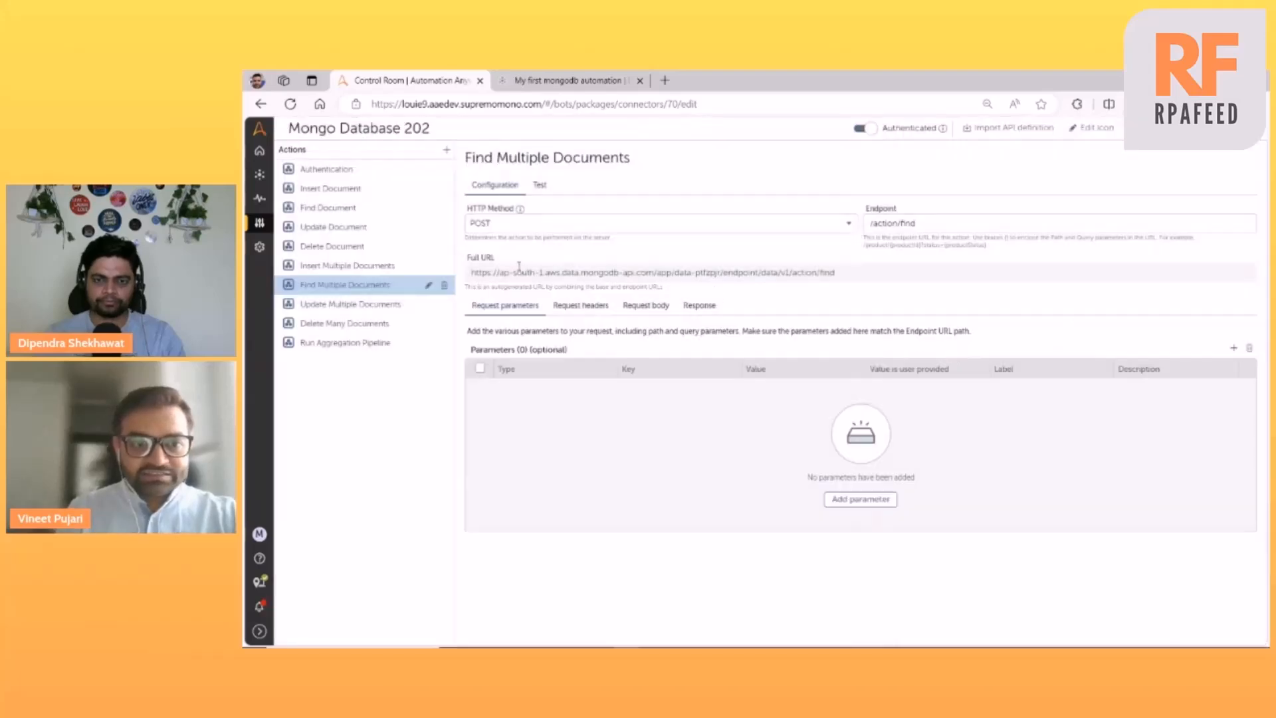
click(1131, 128)
click(1122, 153)
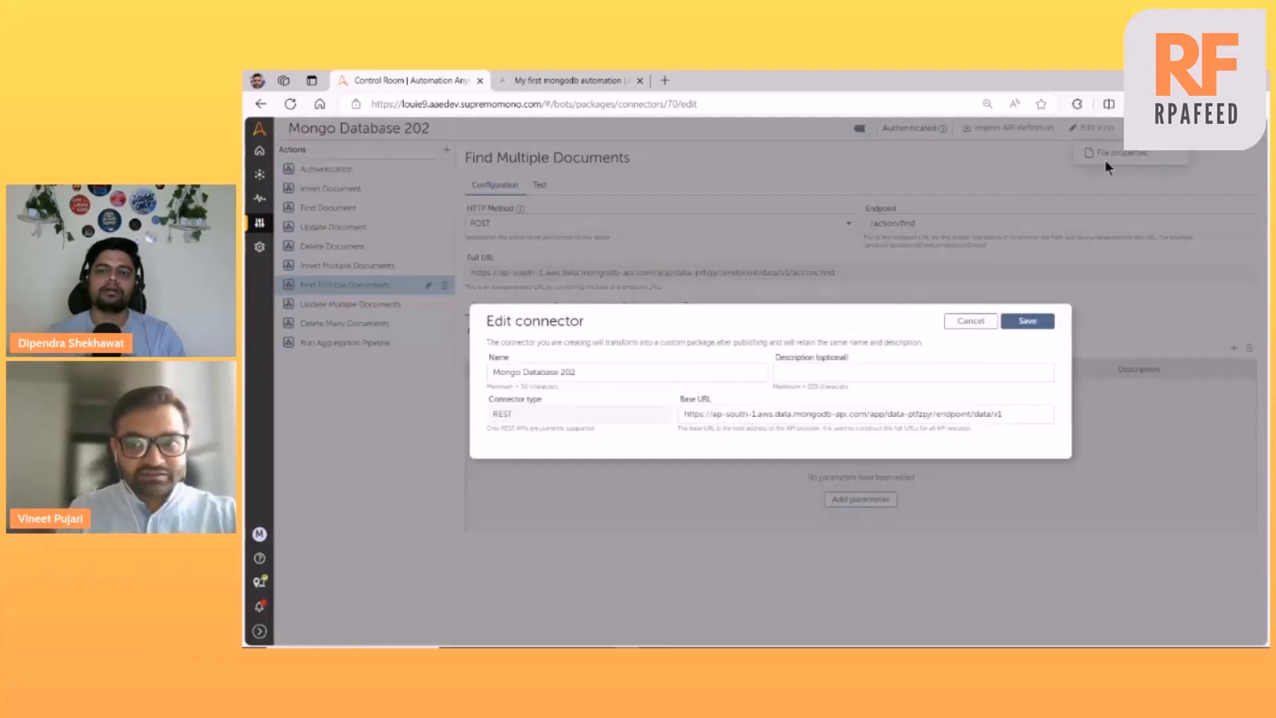
drag(683, 412, 1032, 411)
click(1032, 411)
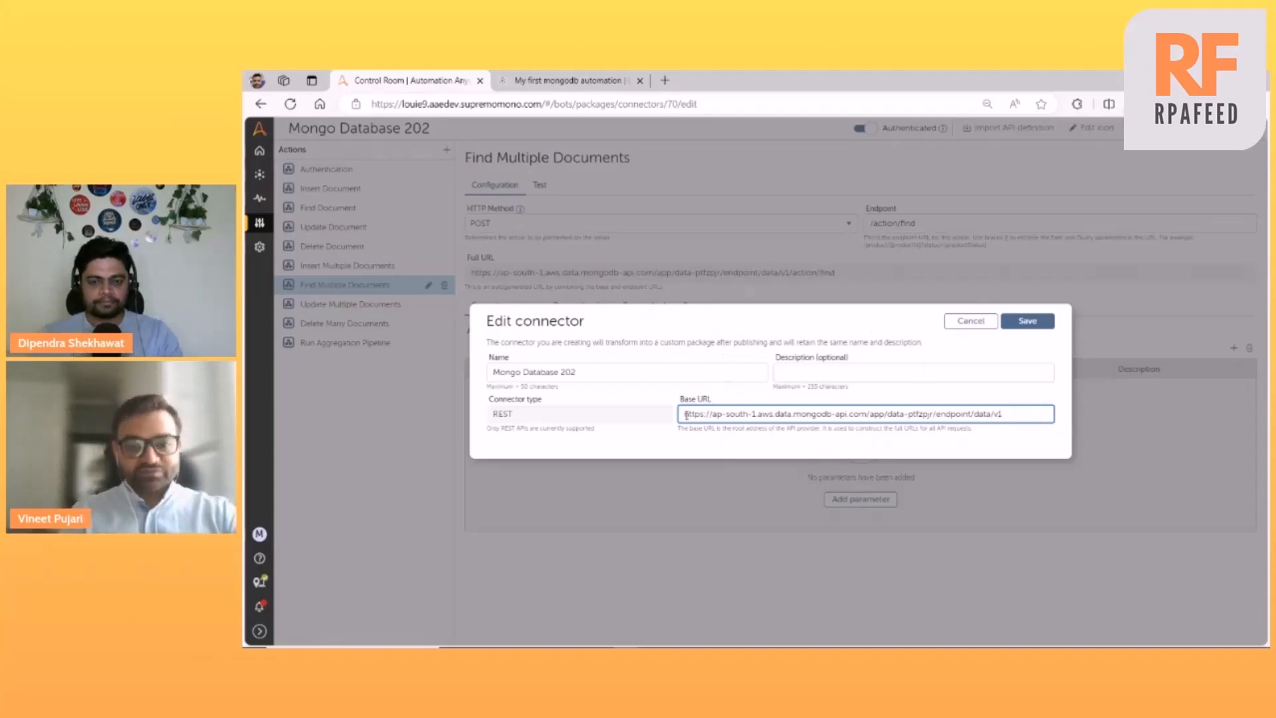
click(970, 321)
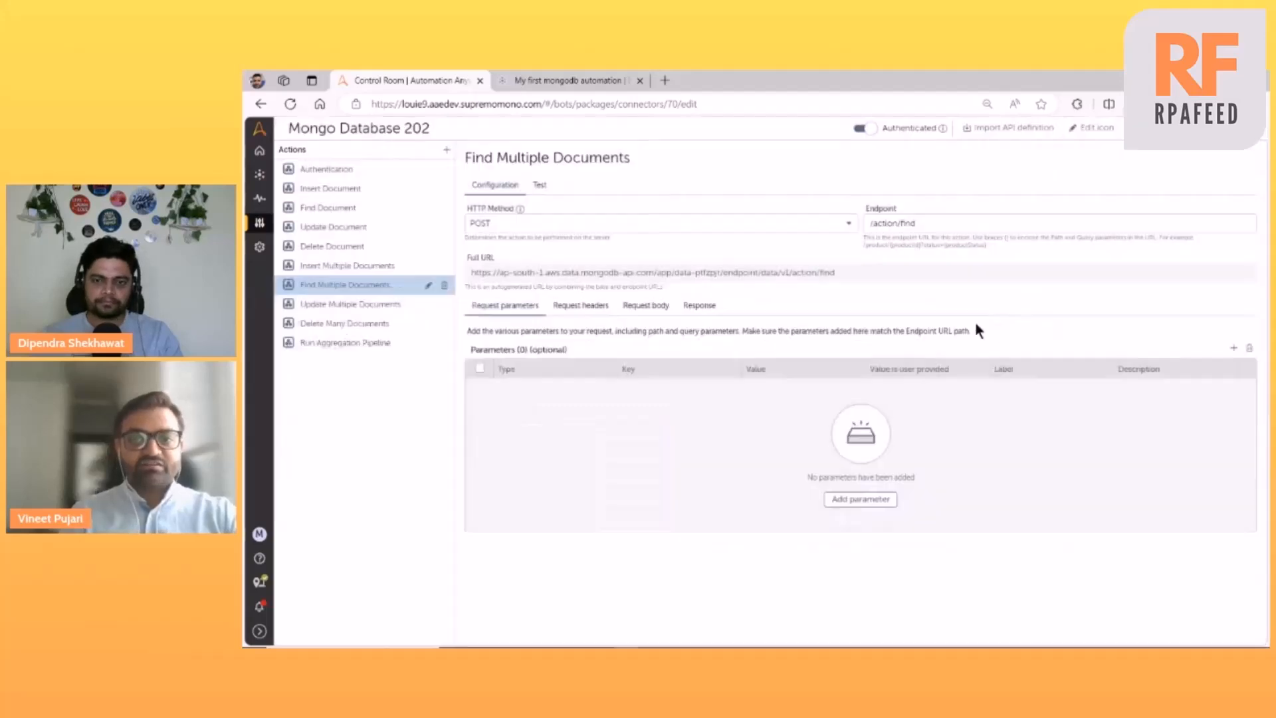
Step: Review the connector's API key authentication settings, the header name, and the Insert Document, Insert Multiple Documents and Run Aggregation Pipeline actions
click(404, 171)
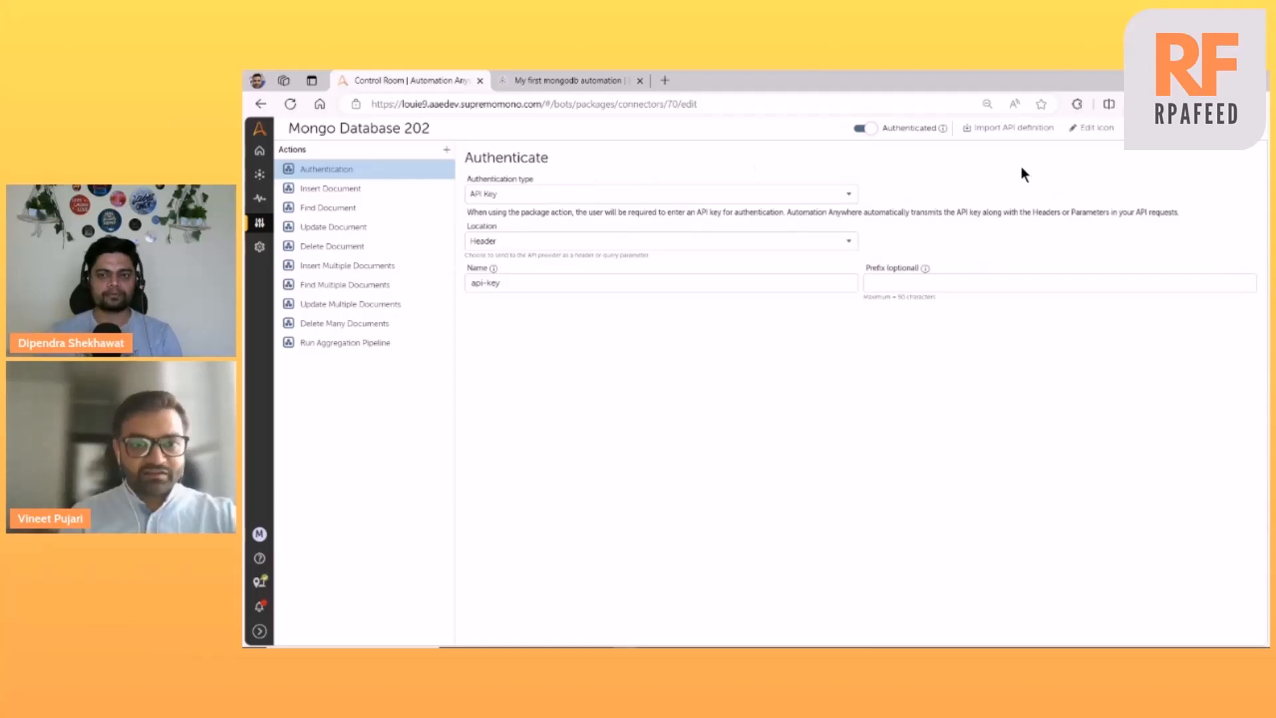
click(332, 189)
click(326, 264)
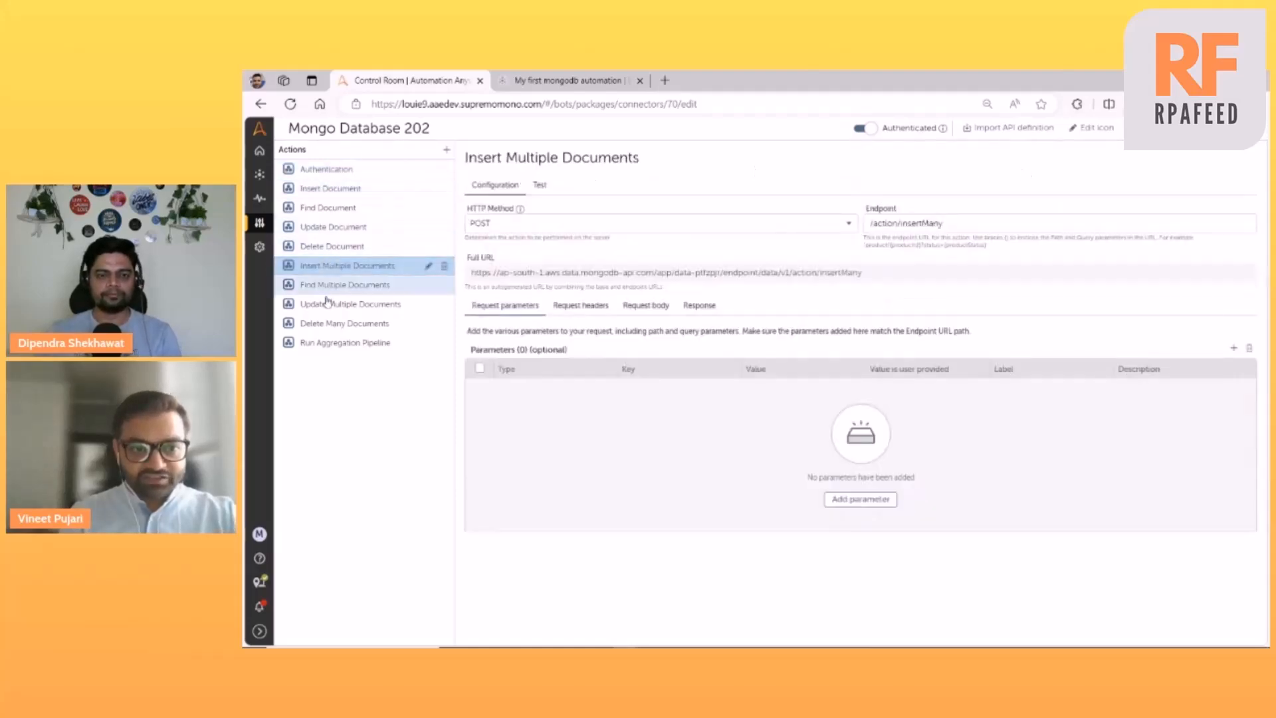
click(326, 343)
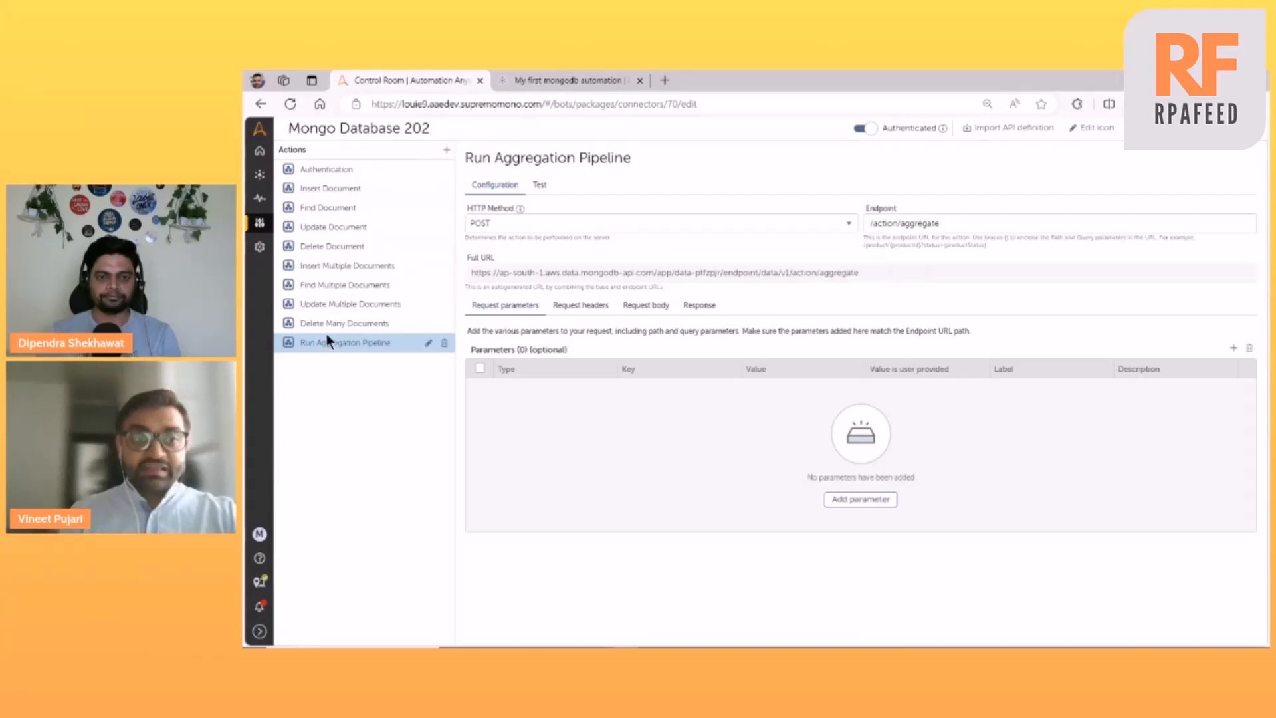
click(321, 170)
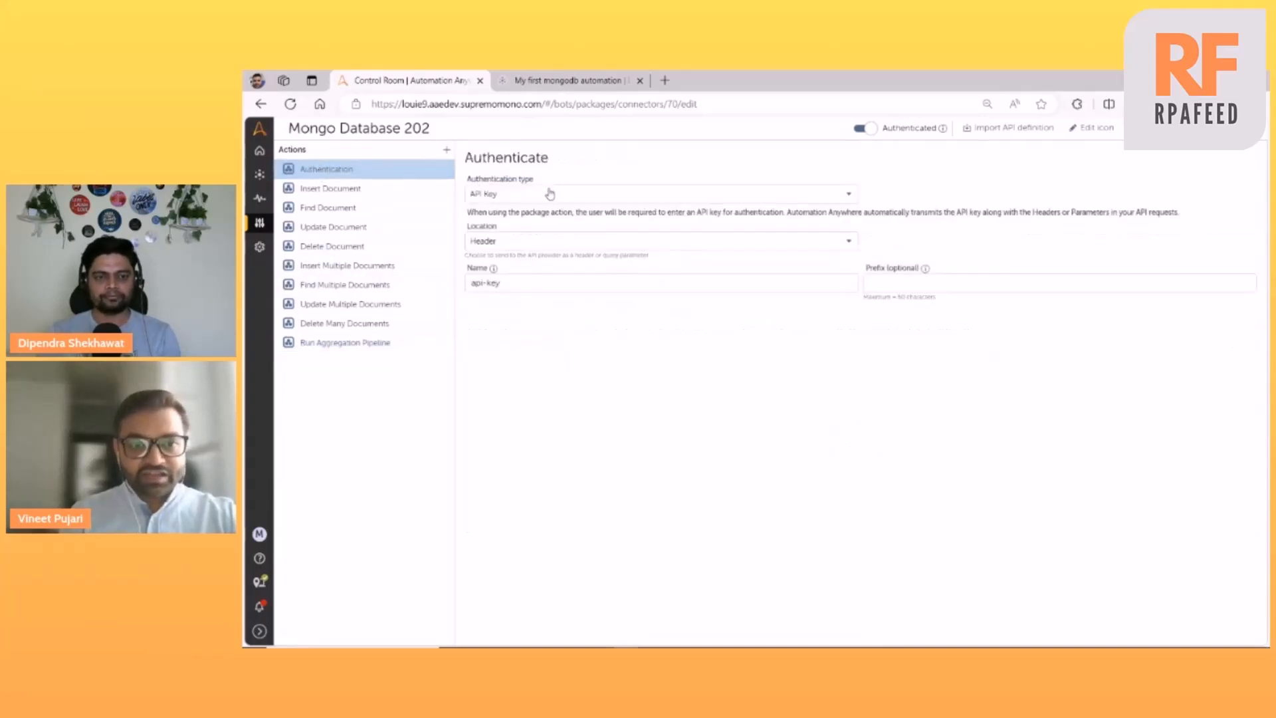
drag(509, 283, 464, 287)
click(497, 339)
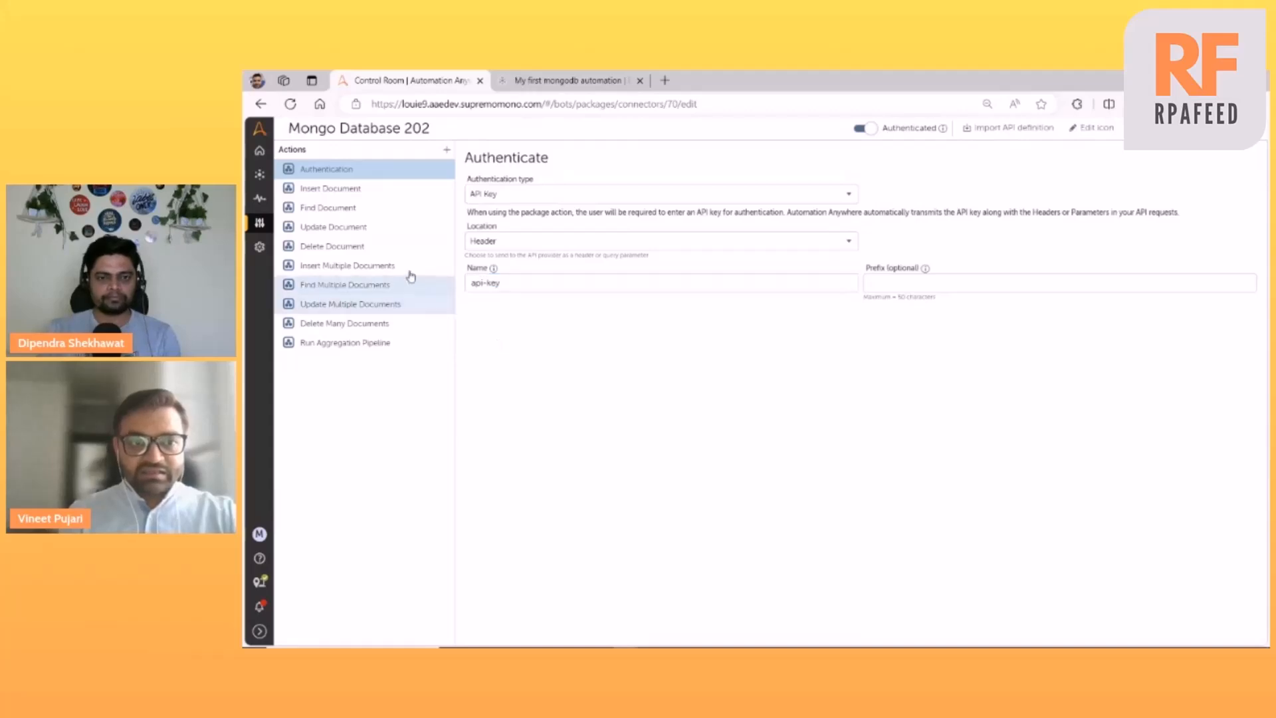
Step: Compare the request headers of the Find Document and Find Multiple Documents actions
click(339, 207)
click(581, 306)
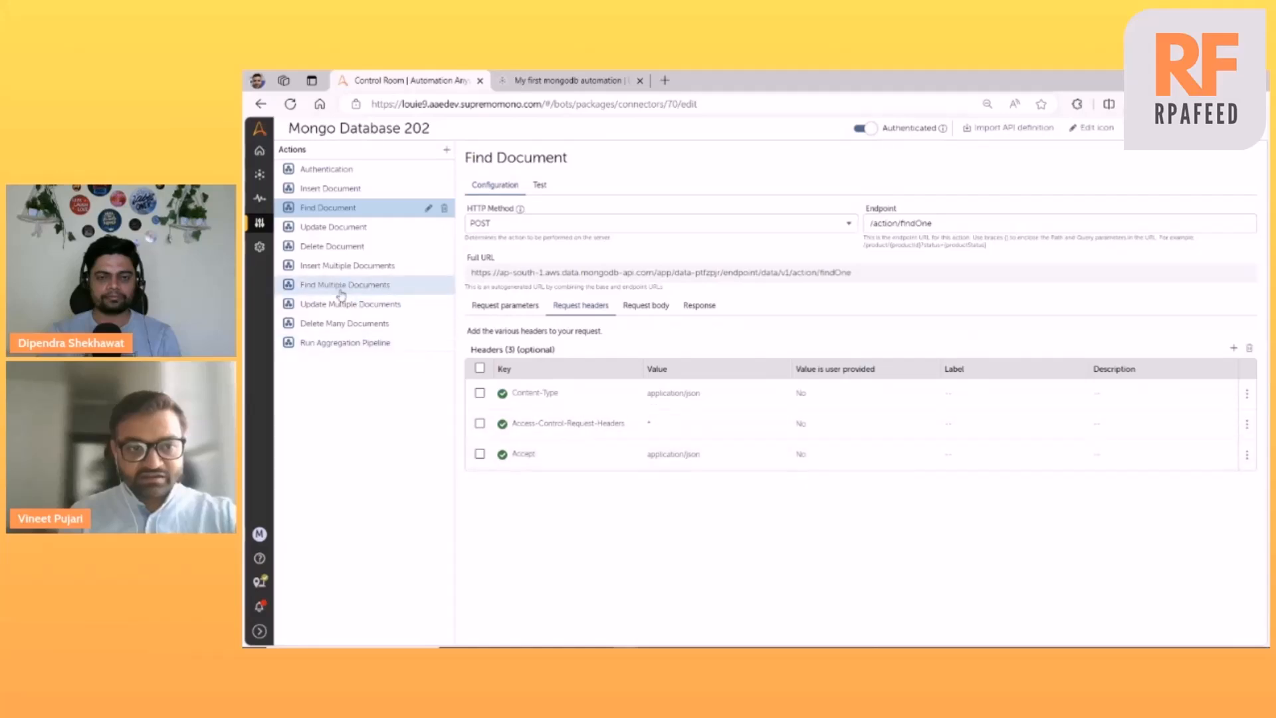
click(339, 286)
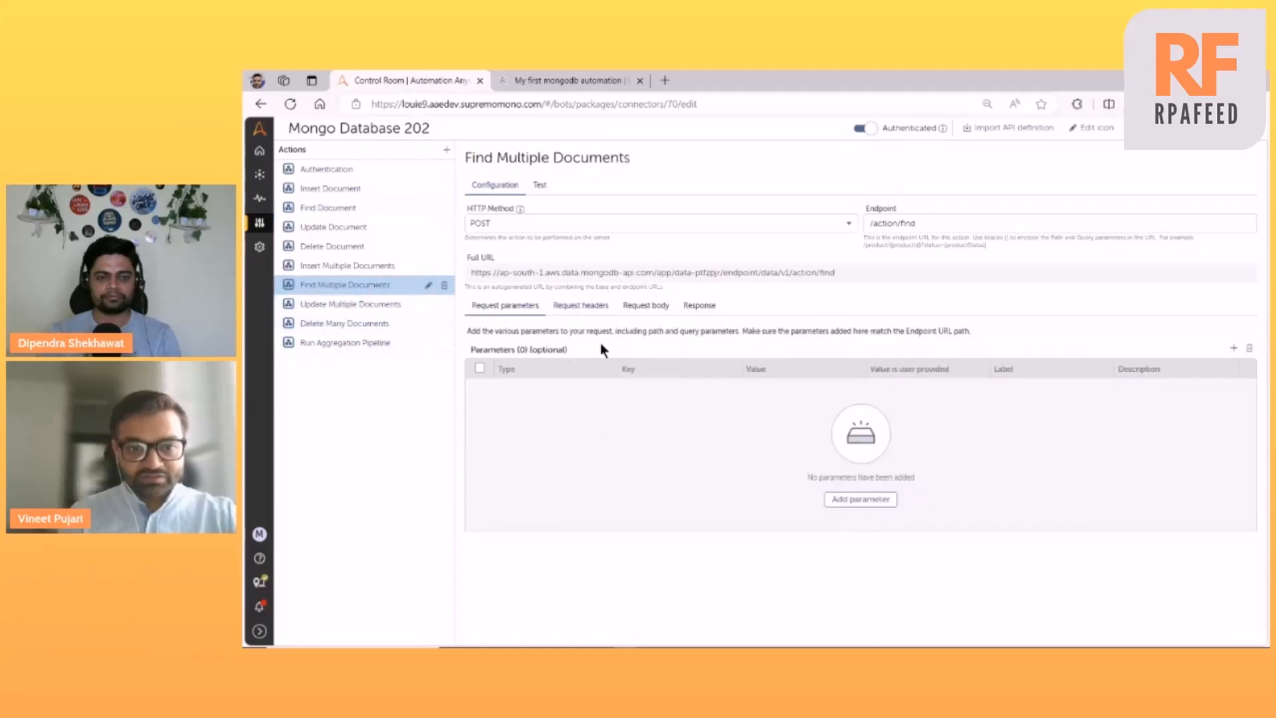
click(585, 307)
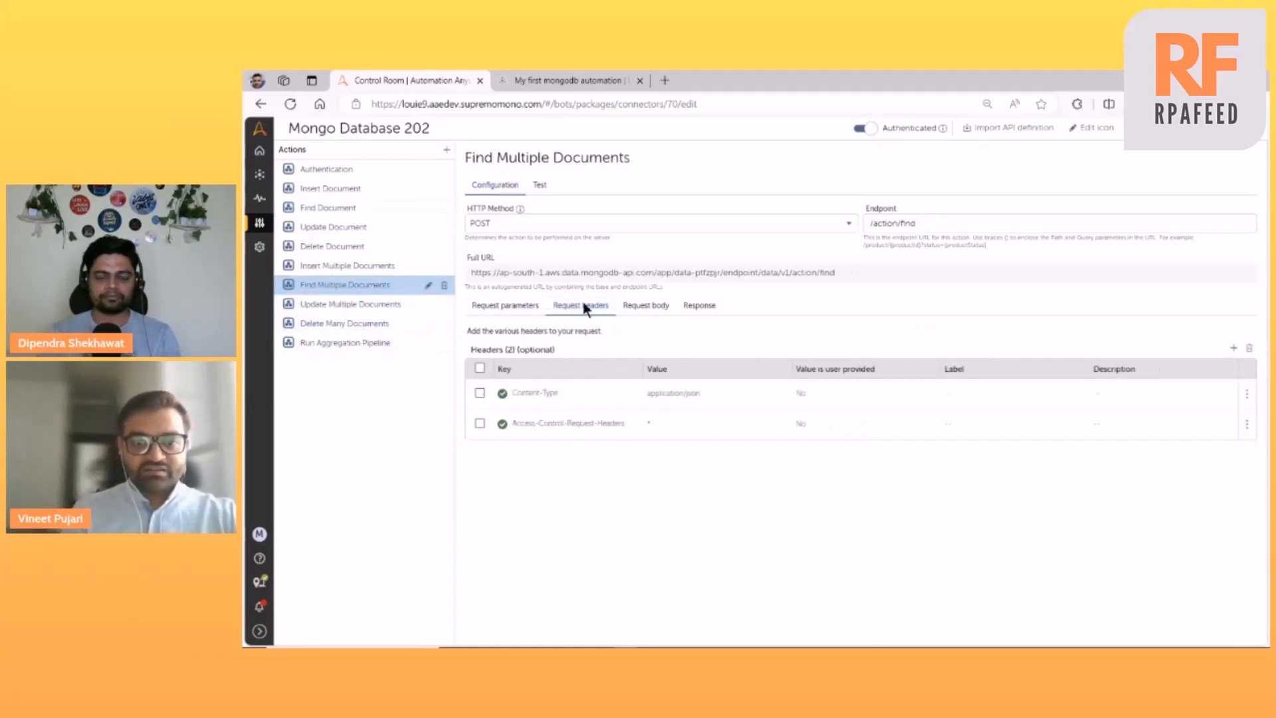
Step: Open the request body of Find Multiple Documents, copy the whole sample event JSON from Notepad++, and return to the Control Room
click(628, 309)
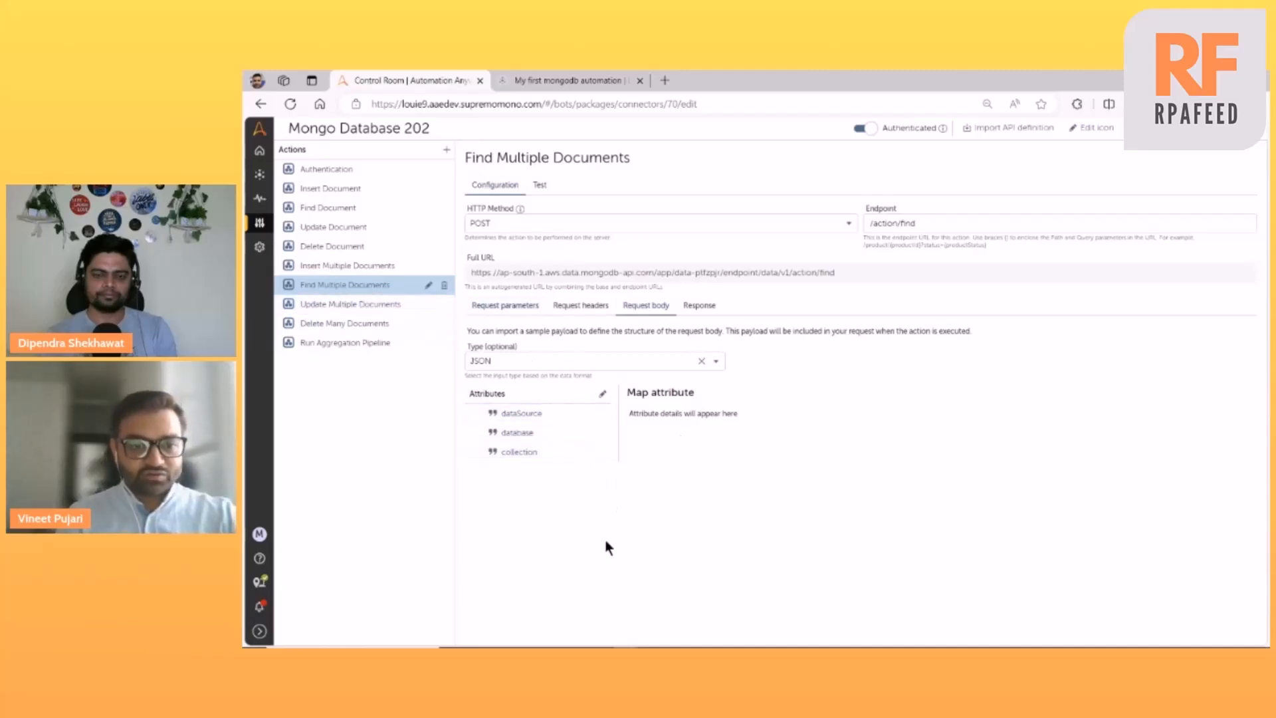
key(alt+Tab)
click(959, 128)
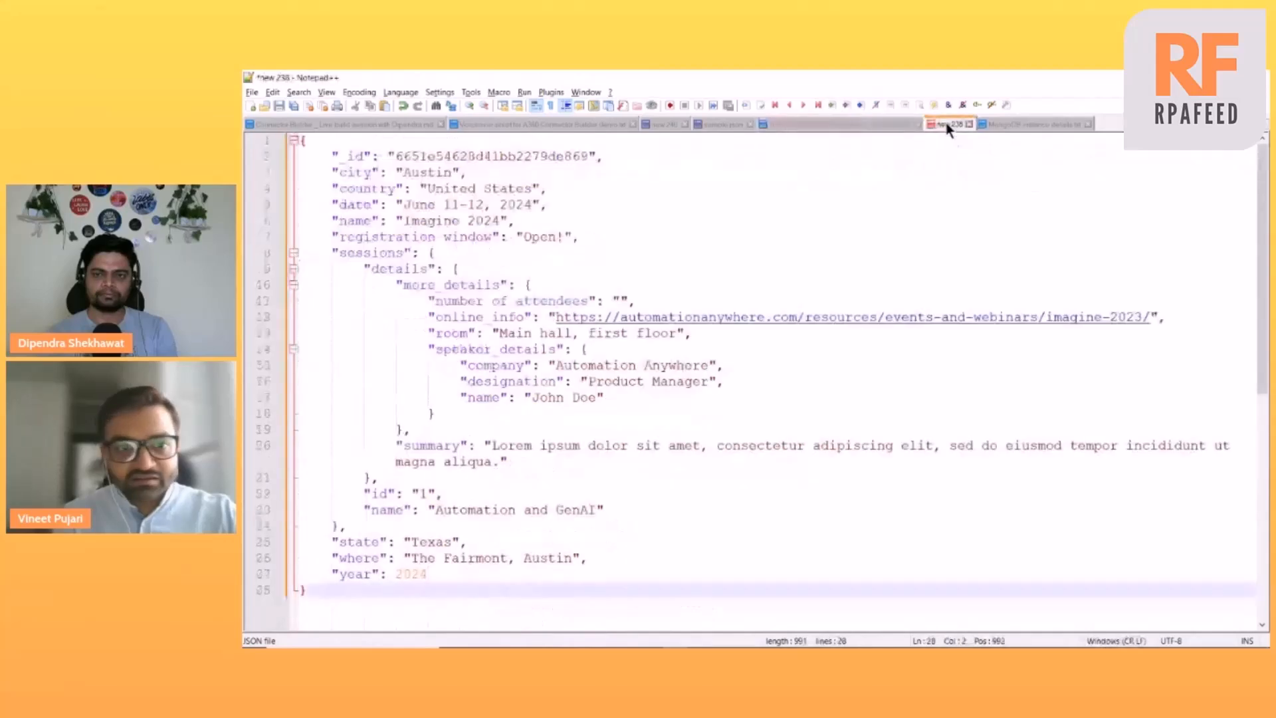
key(ctrl+a)
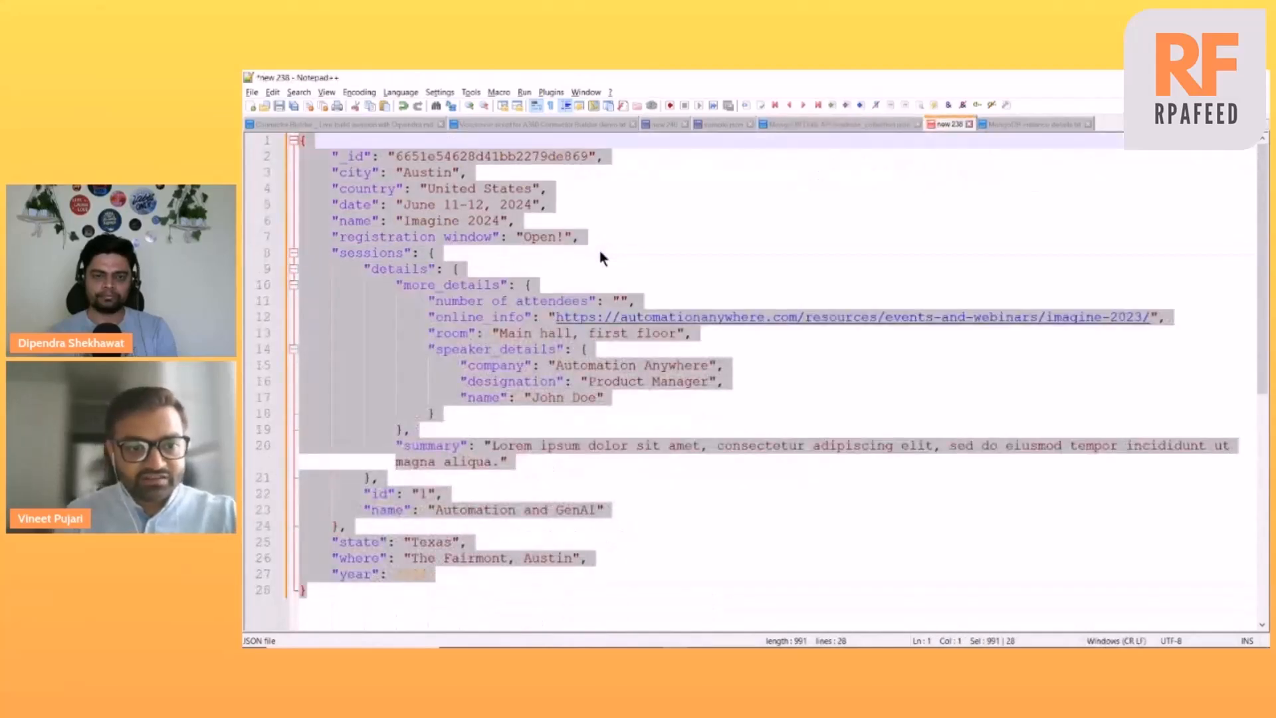
key(alt+Tab)
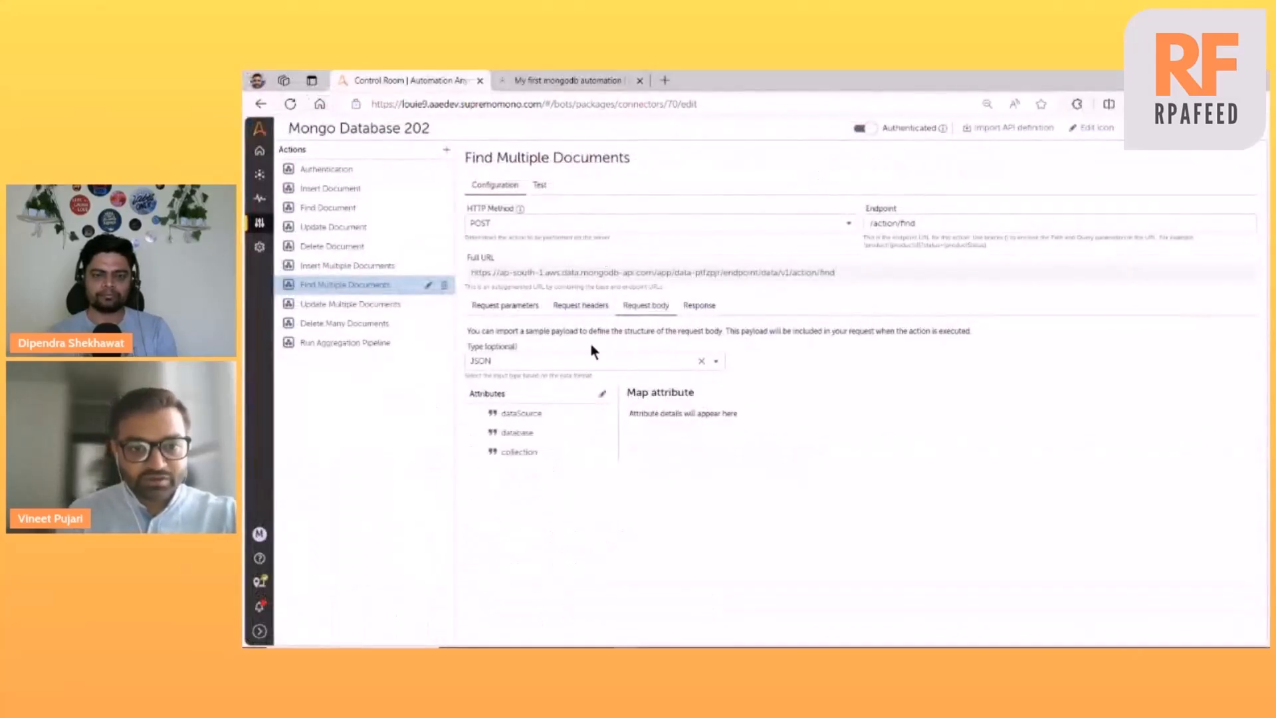
Step: Reset the request body type to JSON and paste the copied event JSON into the sample import for Find Multiple Documents
click(701, 361)
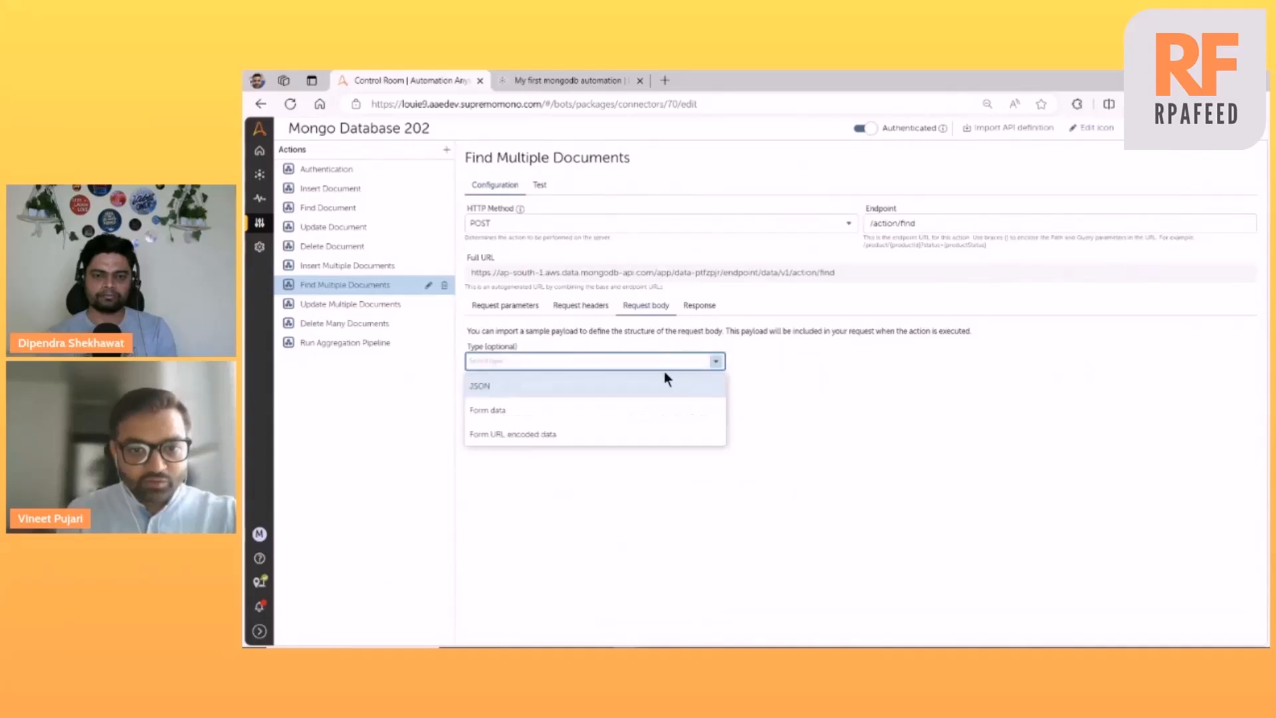
click(518, 391)
click(525, 577)
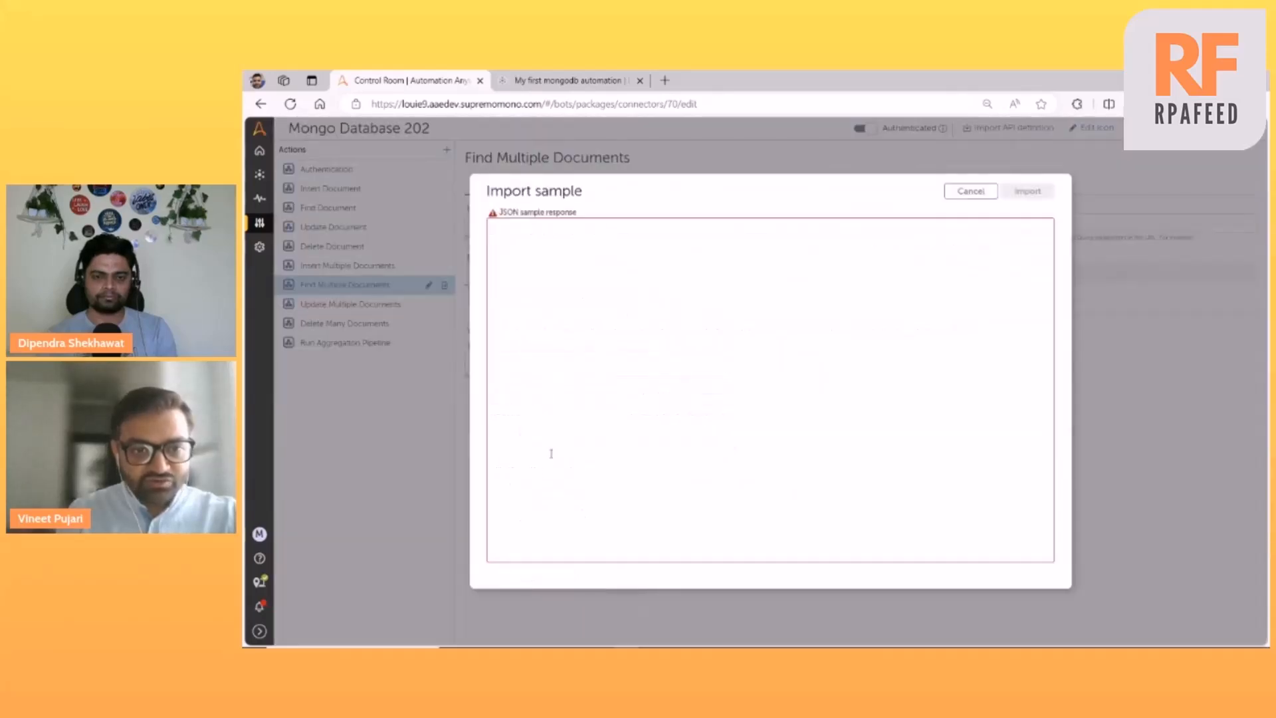
text({     "_id": "6651e54628d41bb2279de869",     "city": "Austin",     "country": "United States",     "date": "June 11-12, 2024",     "name": "Imagine 2024",     "registration window": "Open",     "sessions": {         "details": {             "more_details": {                 "number of attendees": "",                 "online_info": "https://automationanywhere.com/resources/events-and-webinars/imagine-2023/",                 "room": "Main hall, first floor",                 "speaker_details": {                     "company": "Automation Anywhere",                     "designation": "Product Manager",                     "name": "John Doe"                 }             },             "summary": "Lorem ipsum dolor sit amet, consectetur adipiscing elit, sed do eiusmod tempor incididunt ut magna aliqua."         },         "id": "1",         "name": "Automation and GenAI"     },     "state": "Texas",     "where": "The Fairmont, Austin",     "year": 2024 })
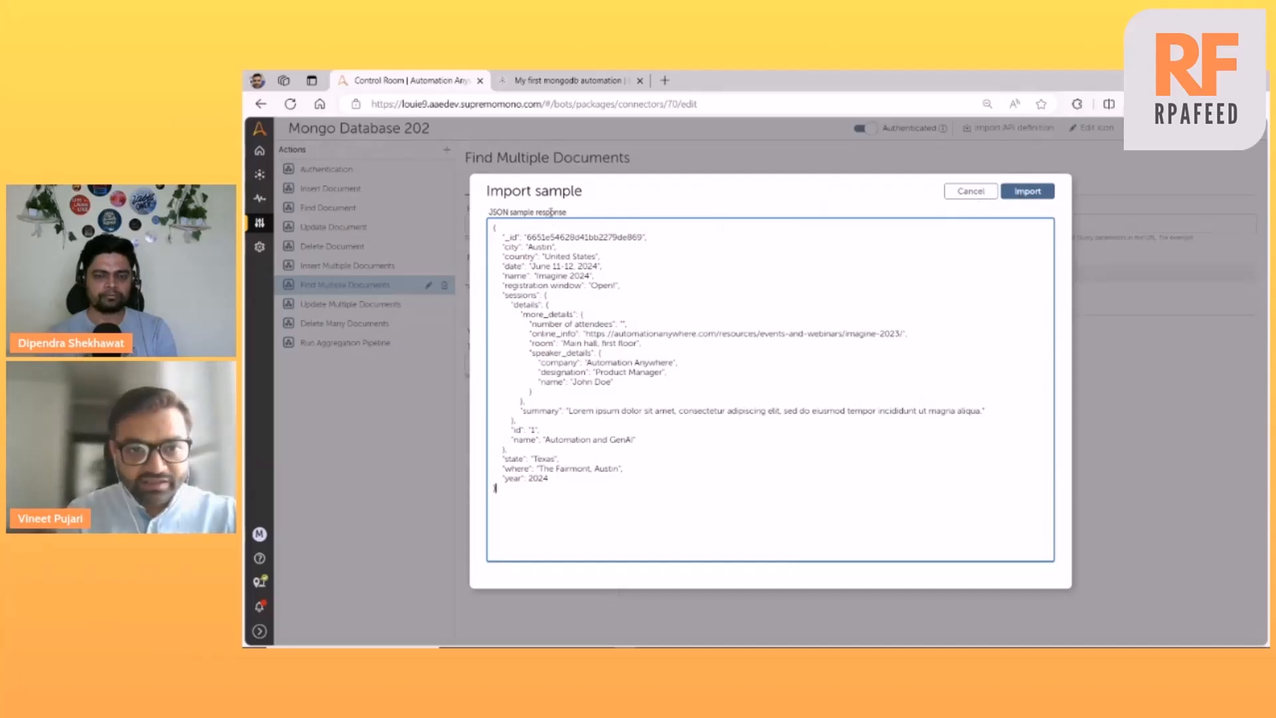
Step: Examine the nesting in the pasted JSON sample, from sessions through details and more_details to the name field in speaker_details
drag(497, 236, 605, 277)
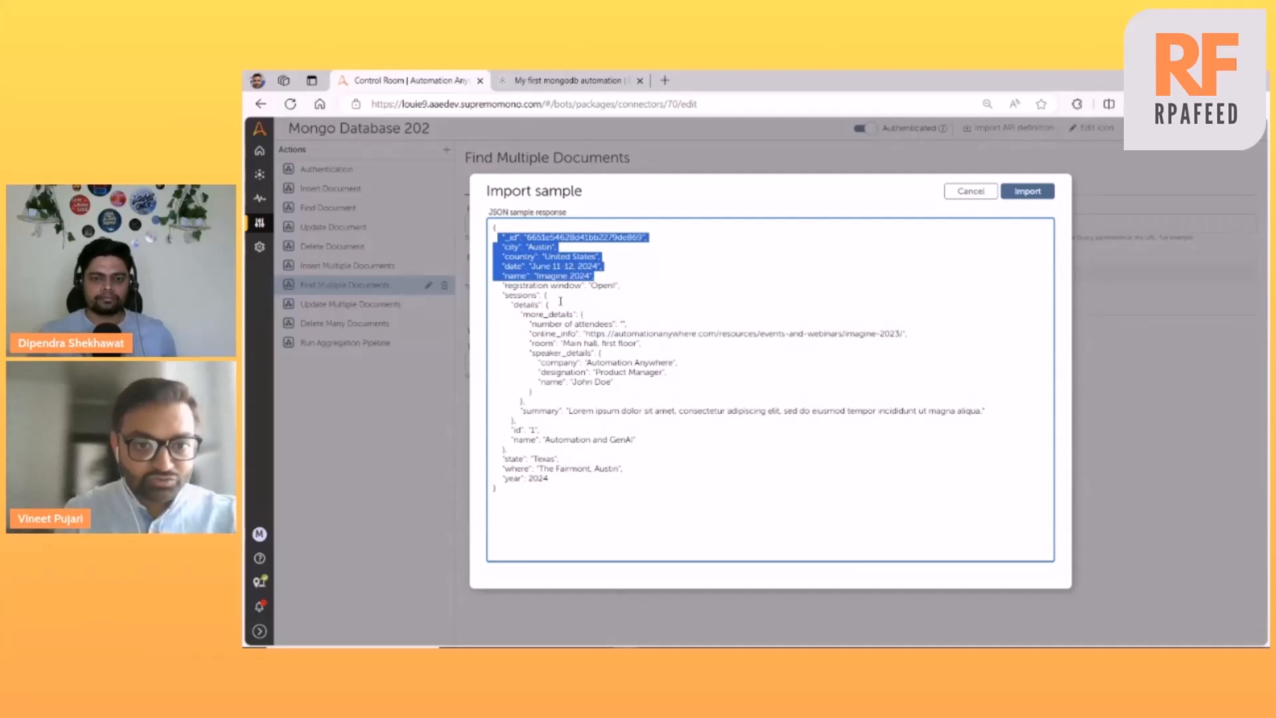
drag(493, 227, 551, 304)
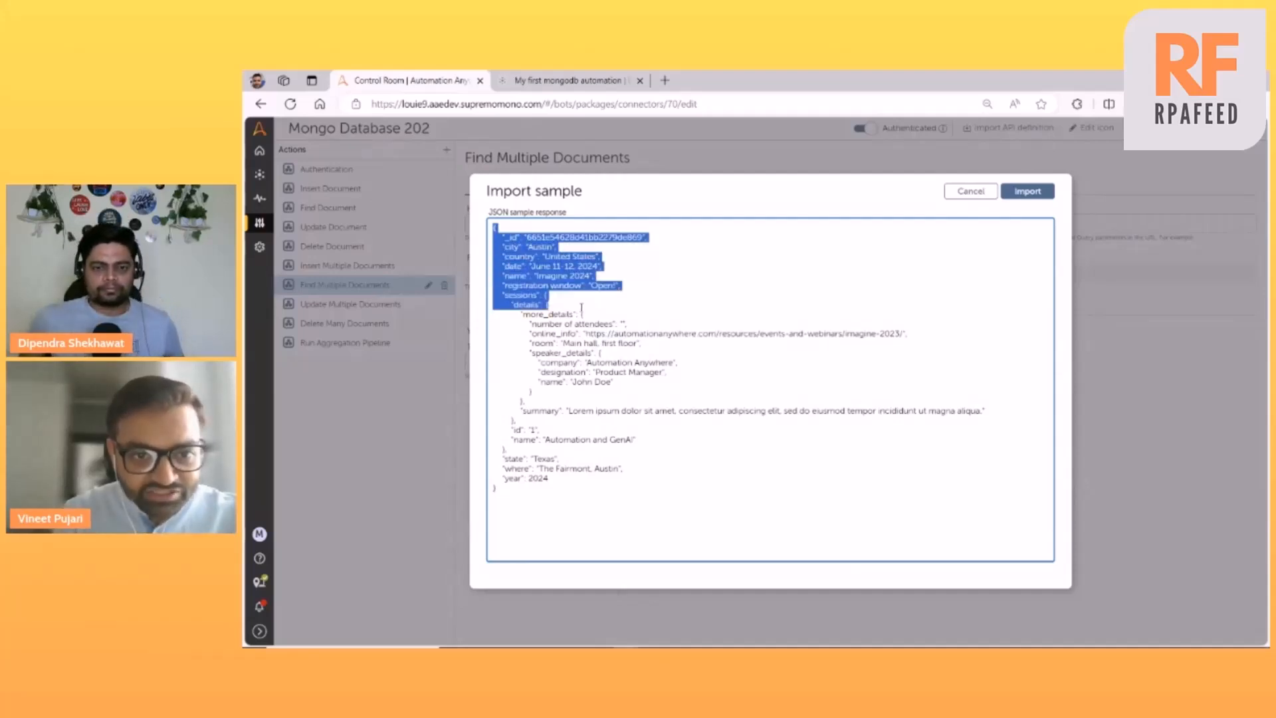
click(515, 247)
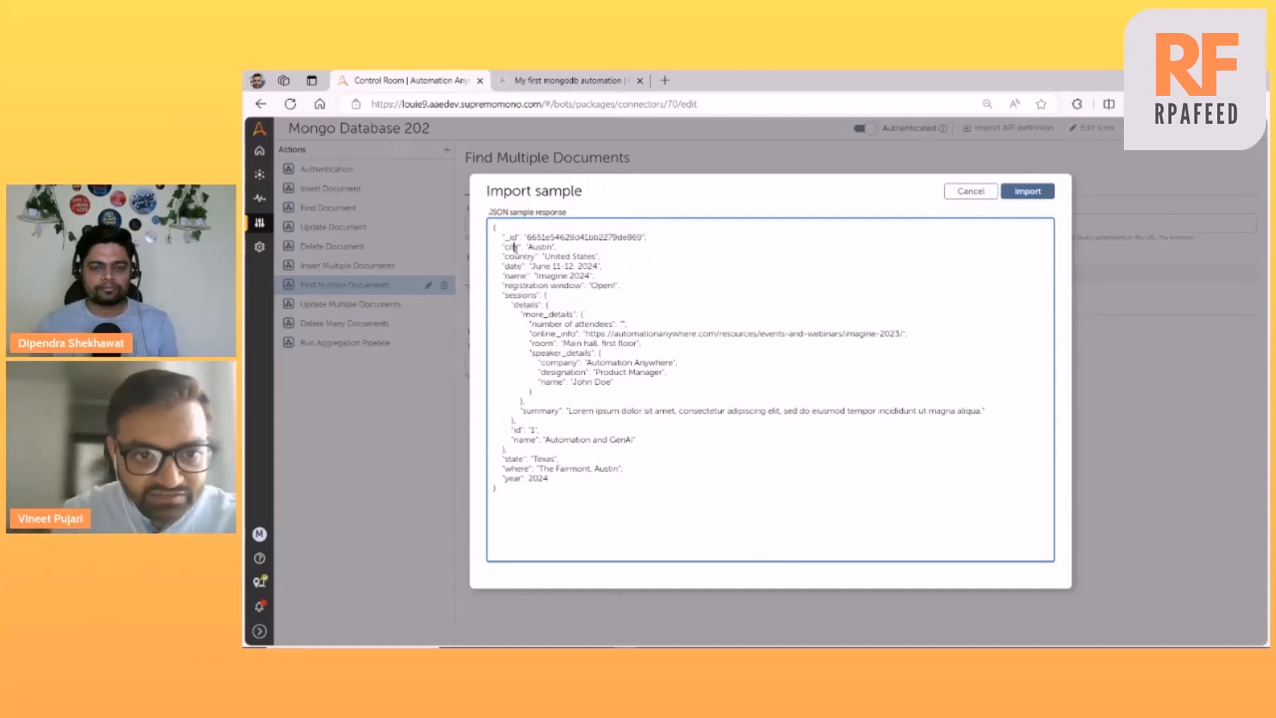
drag(500, 295, 547, 295)
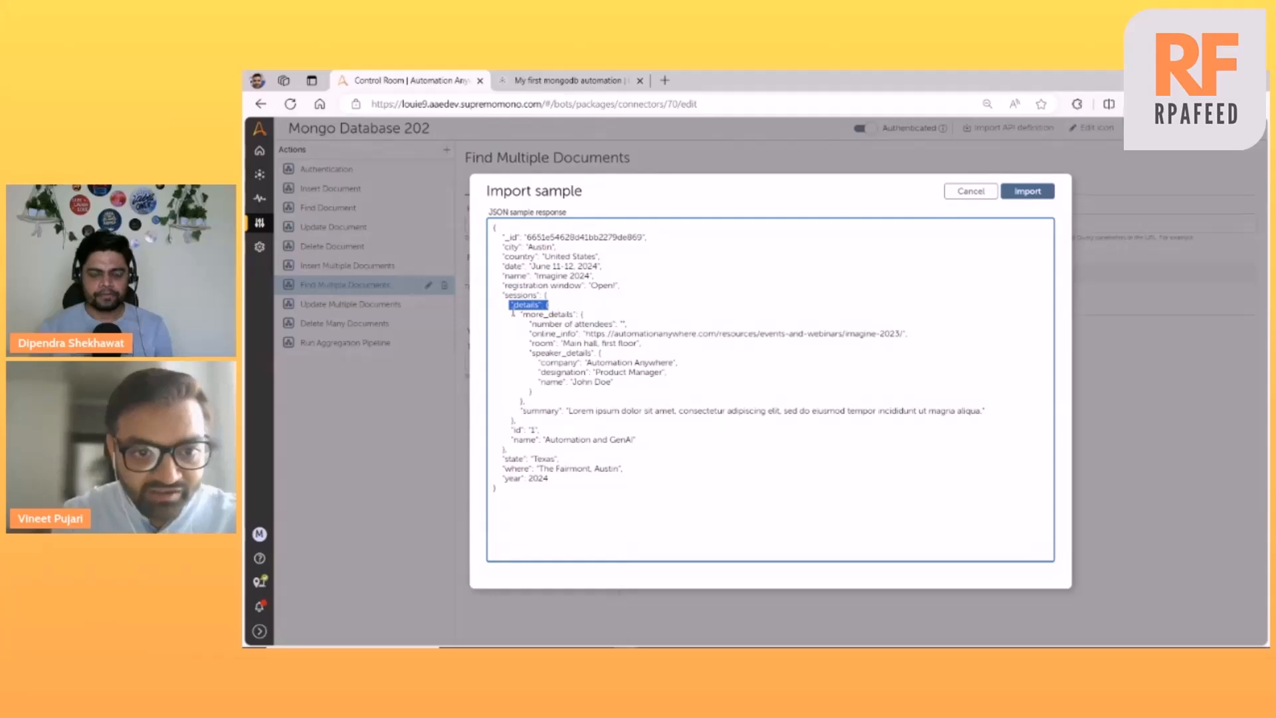
drag(516, 314, 558, 314)
triple_click(507, 295)
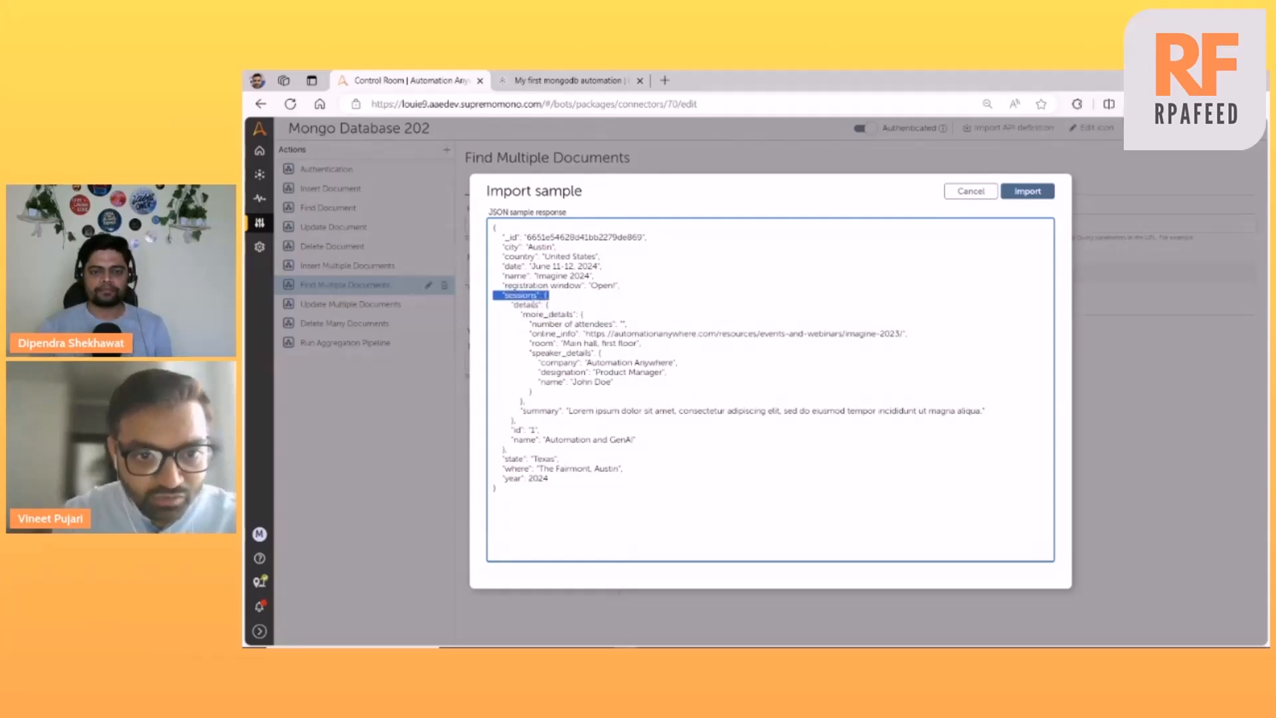
double_click(527, 304)
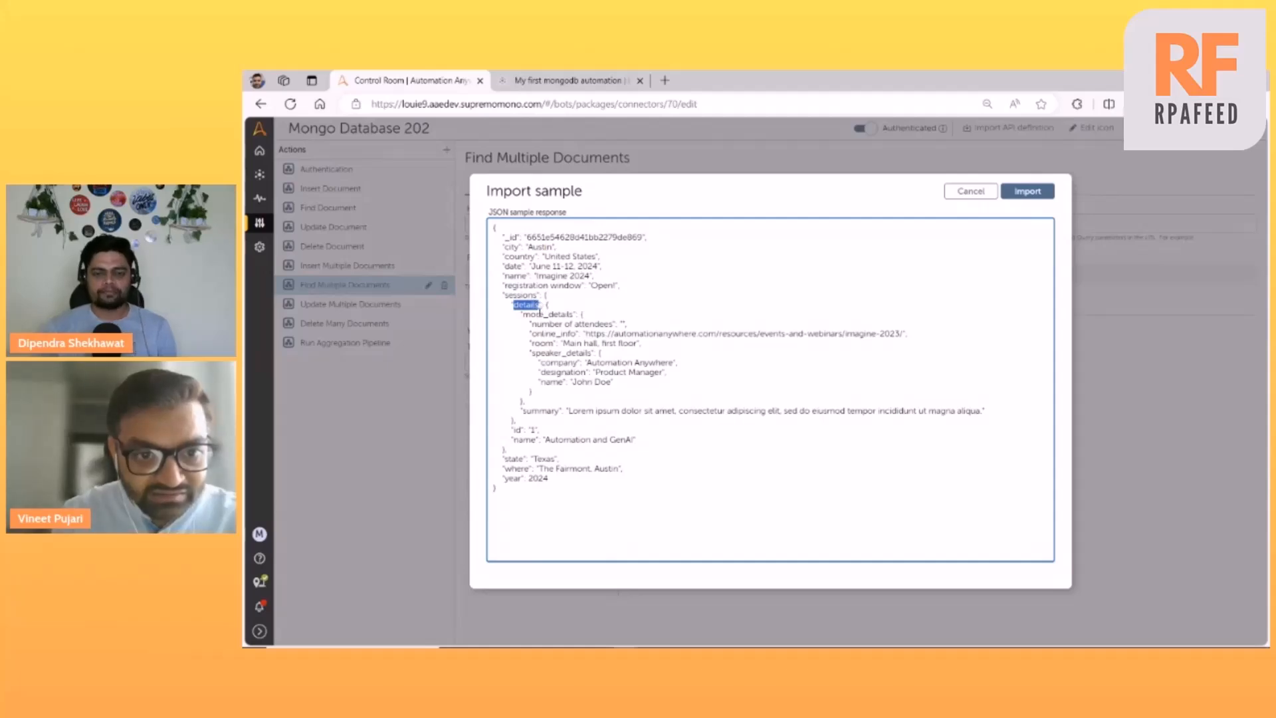
double_click(540, 315)
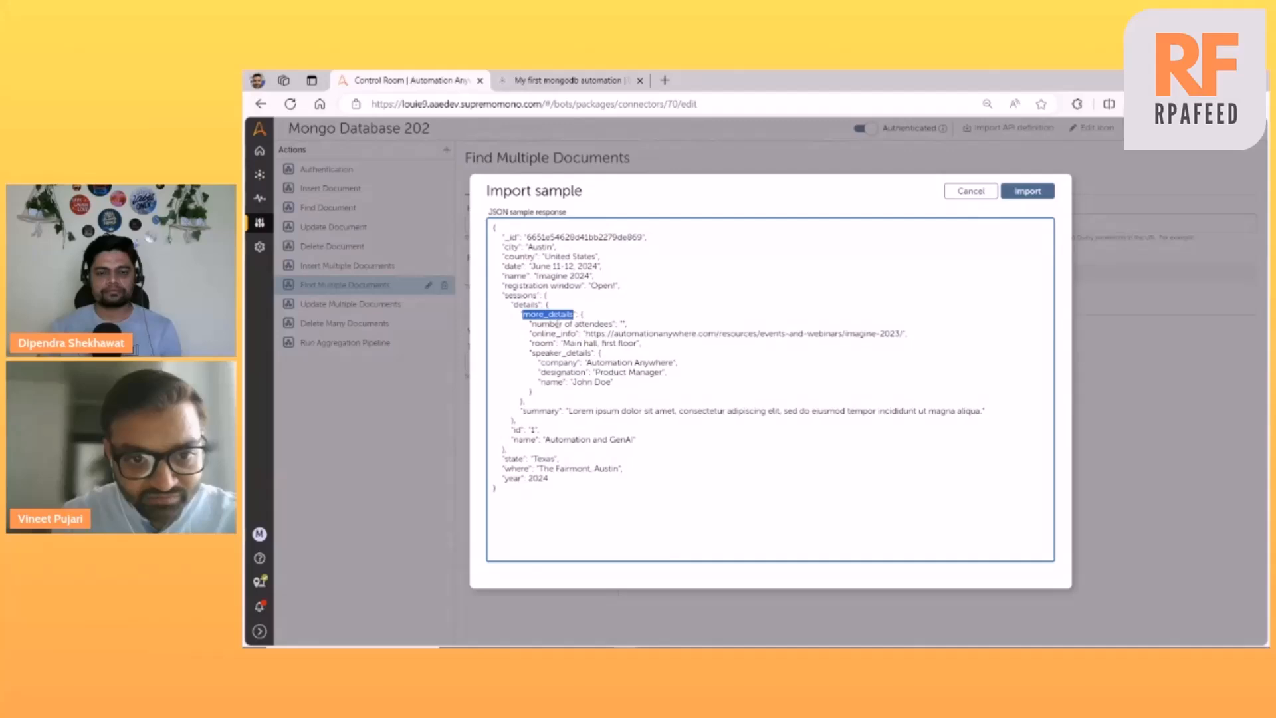
drag(557, 324, 654, 342)
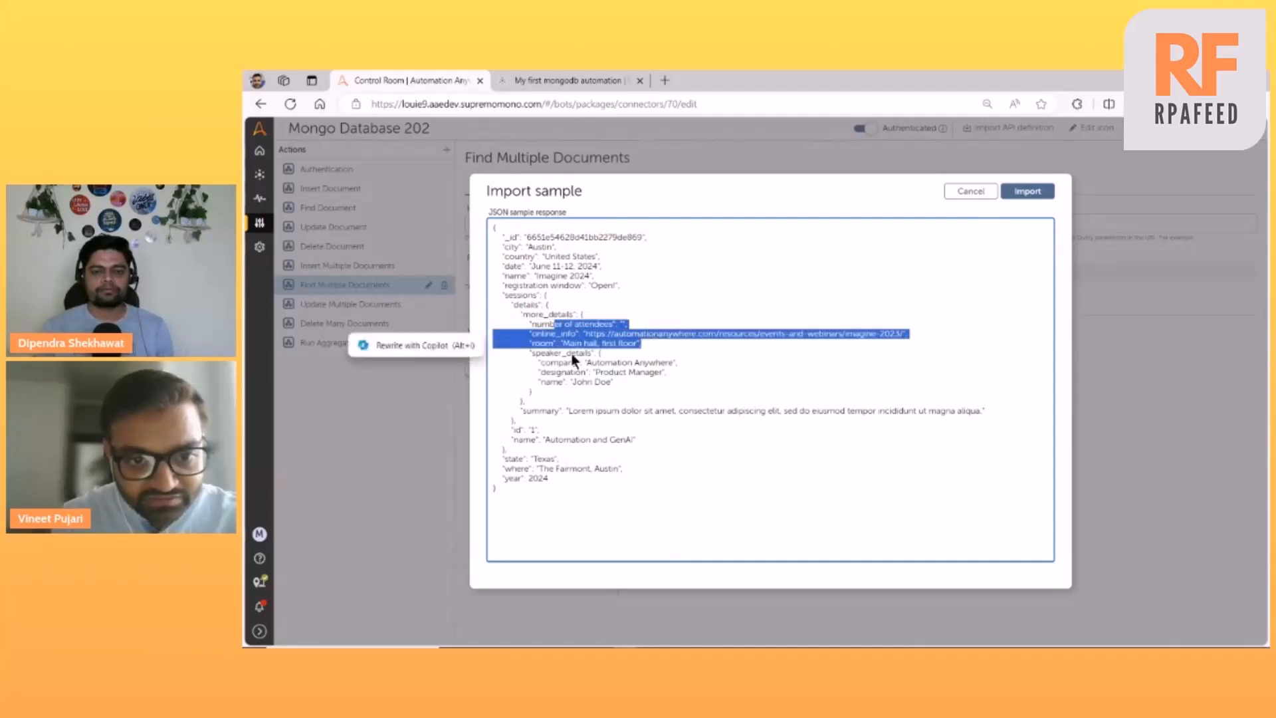
click(554, 354)
double_click(556, 353)
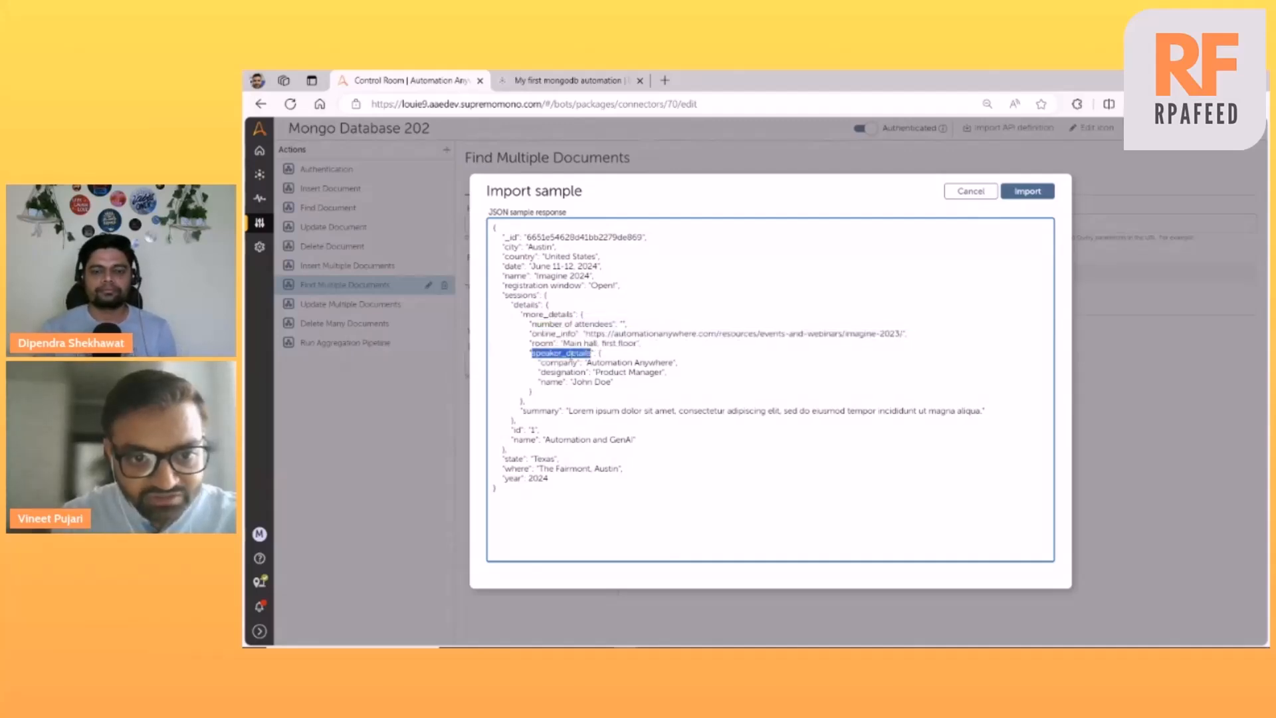
drag(531, 392, 493, 228)
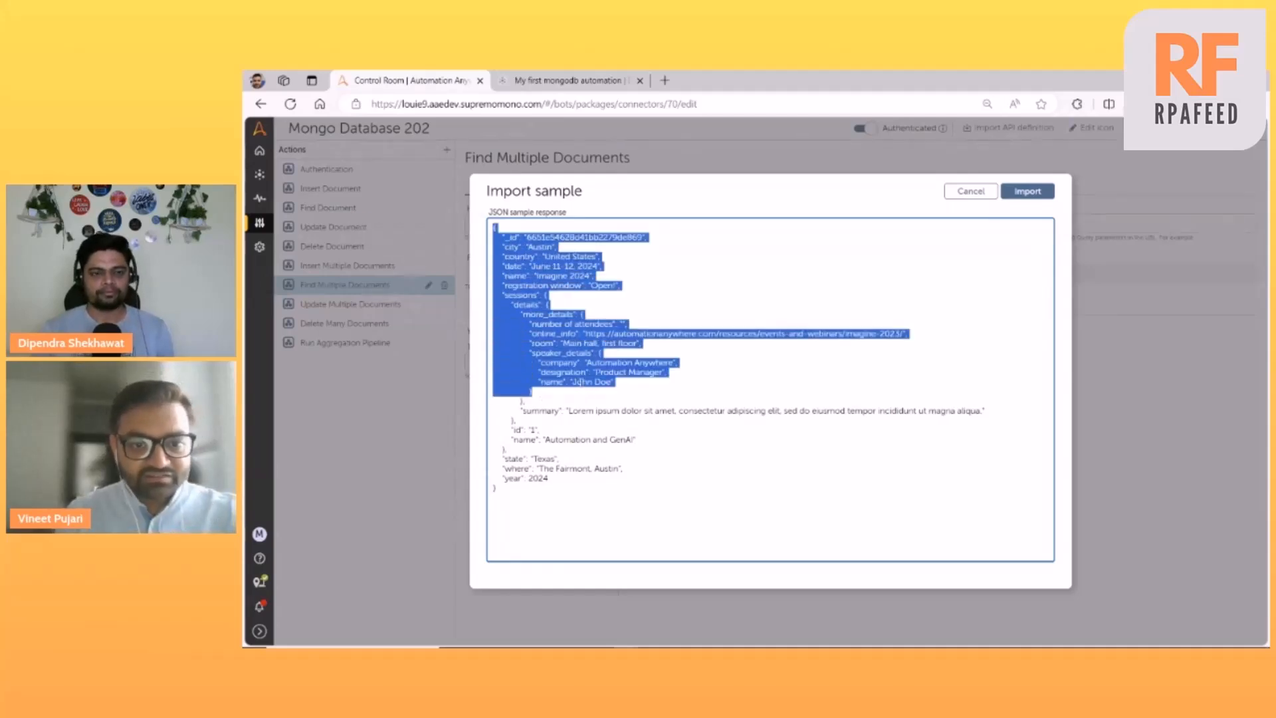
click(697, 343)
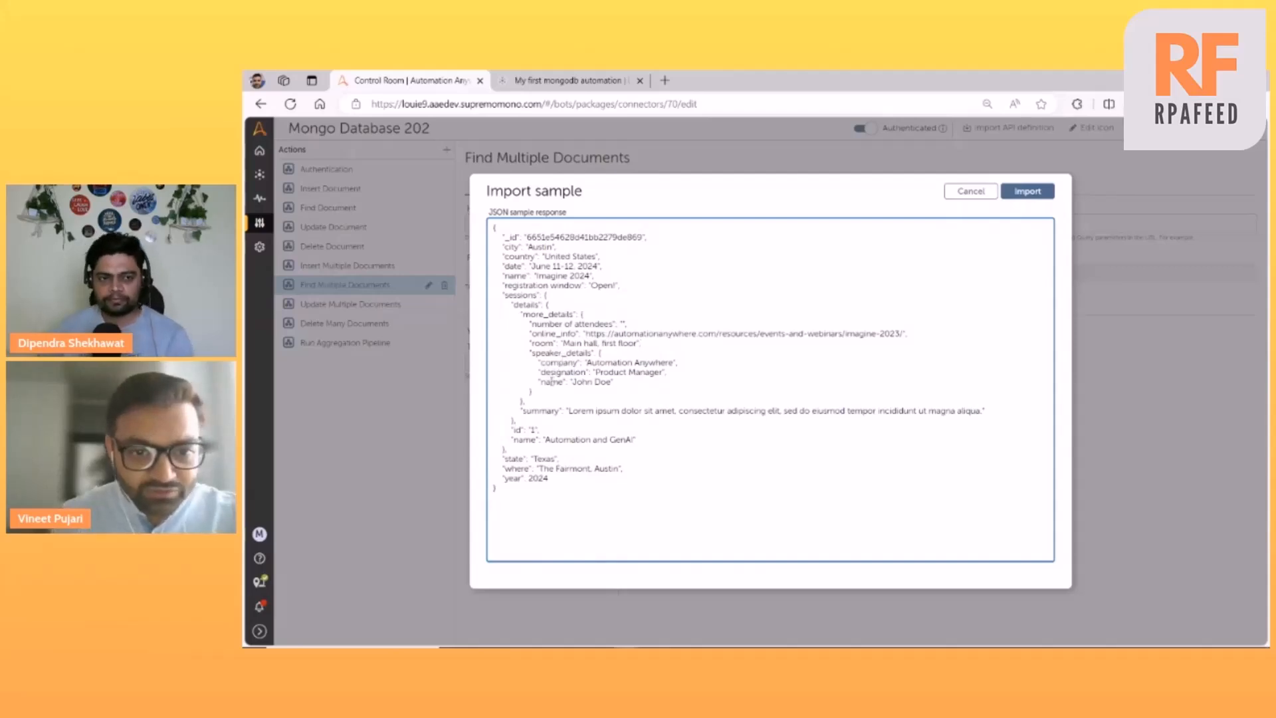
double_click(556, 378)
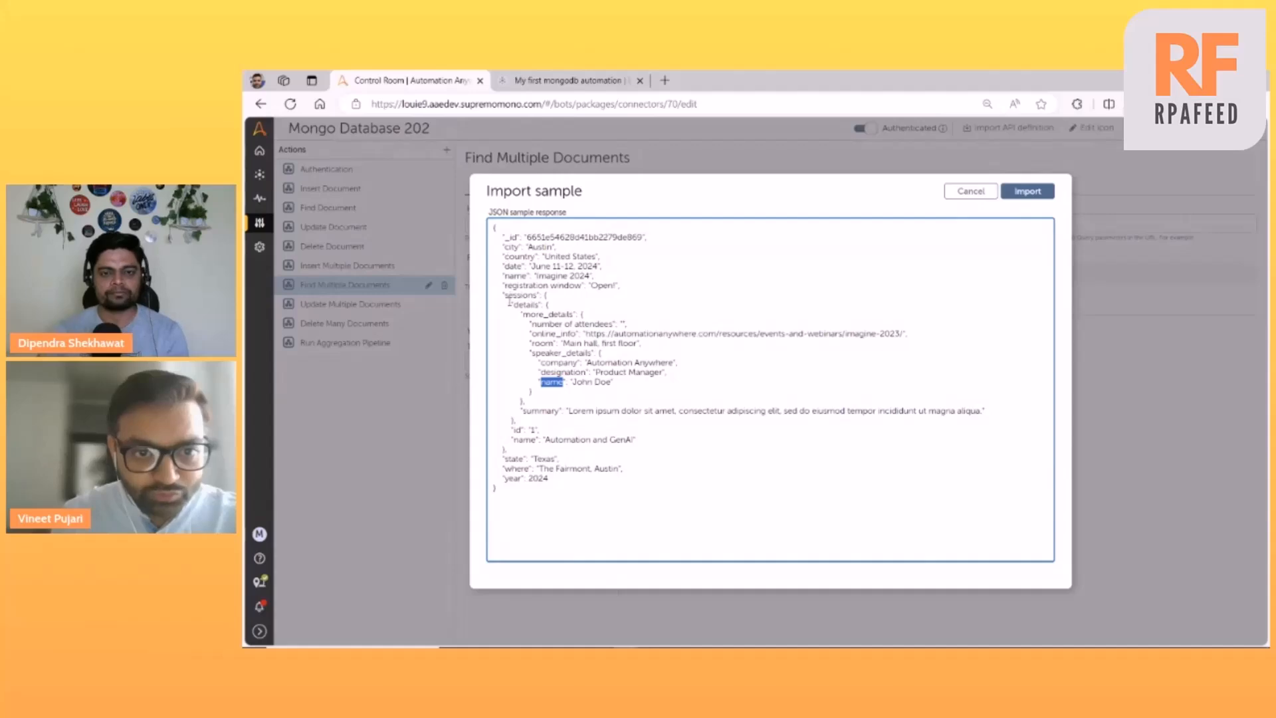
drag(503, 296, 601, 316)
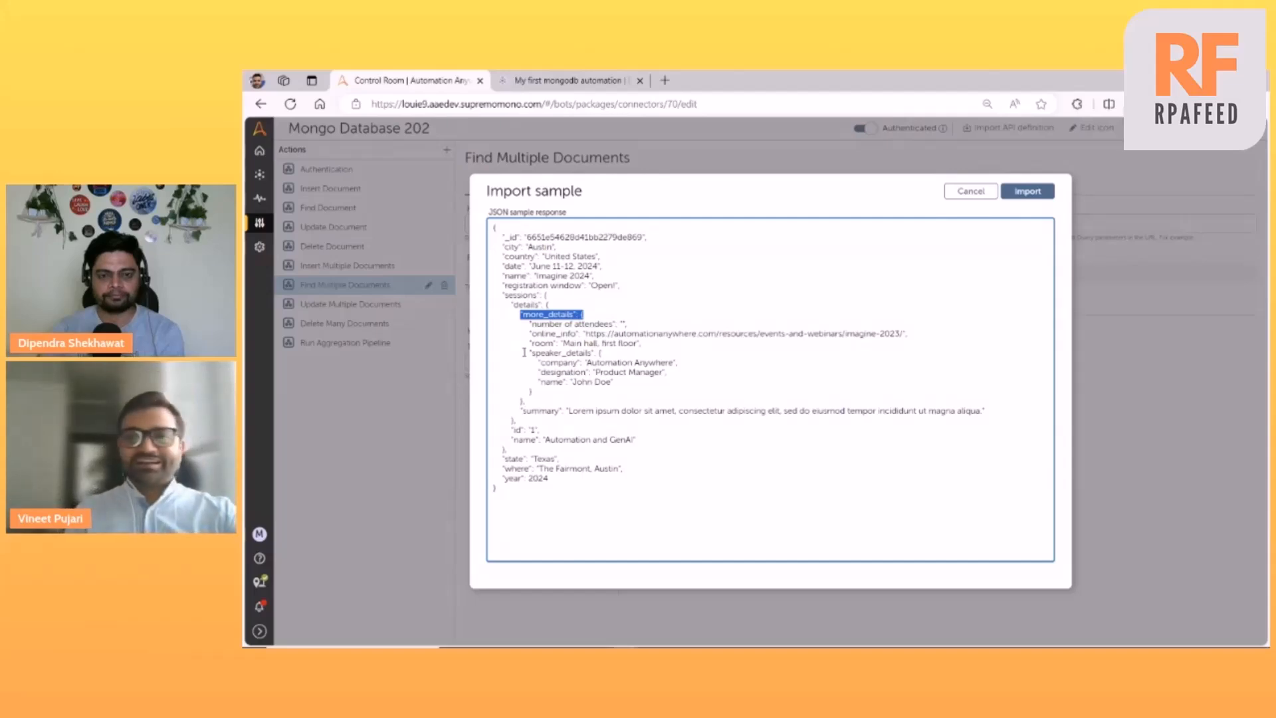
double_click(558, 382)
click(584, 383)
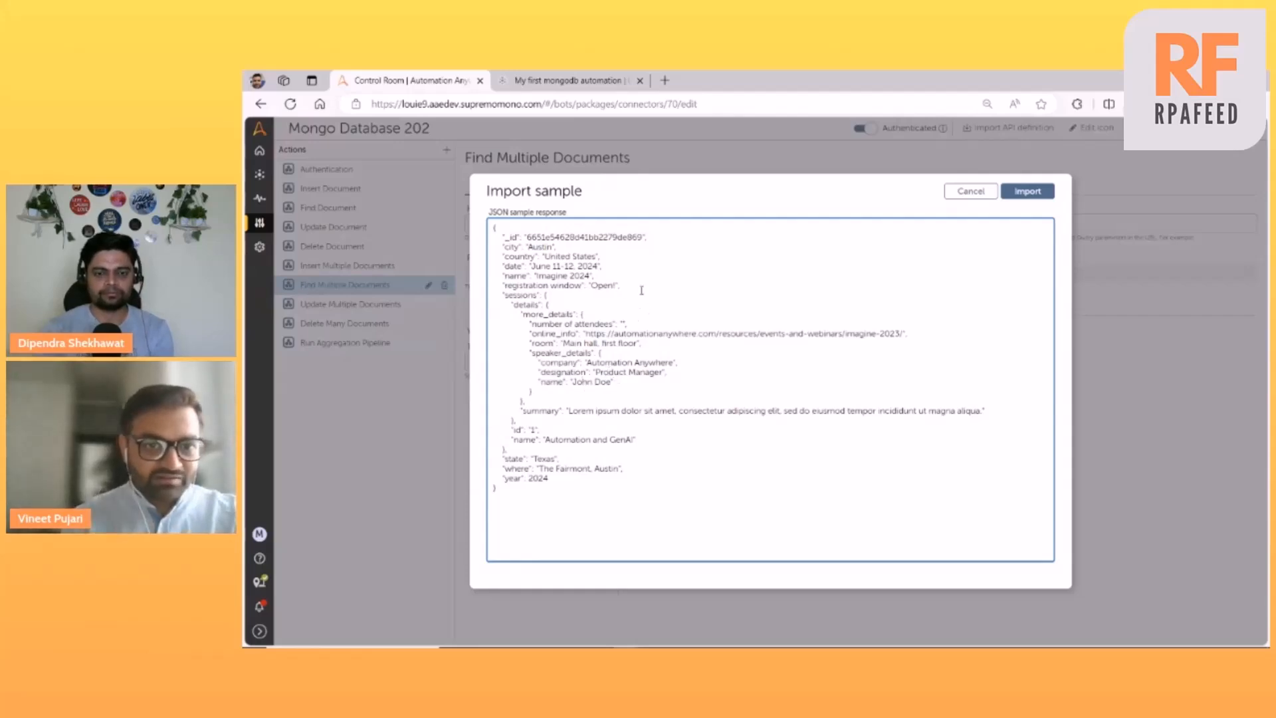
Step: Import the JSON sample into the request body and expand the sessions, details, more_details and speaker_details attributes
click(1028, 192)
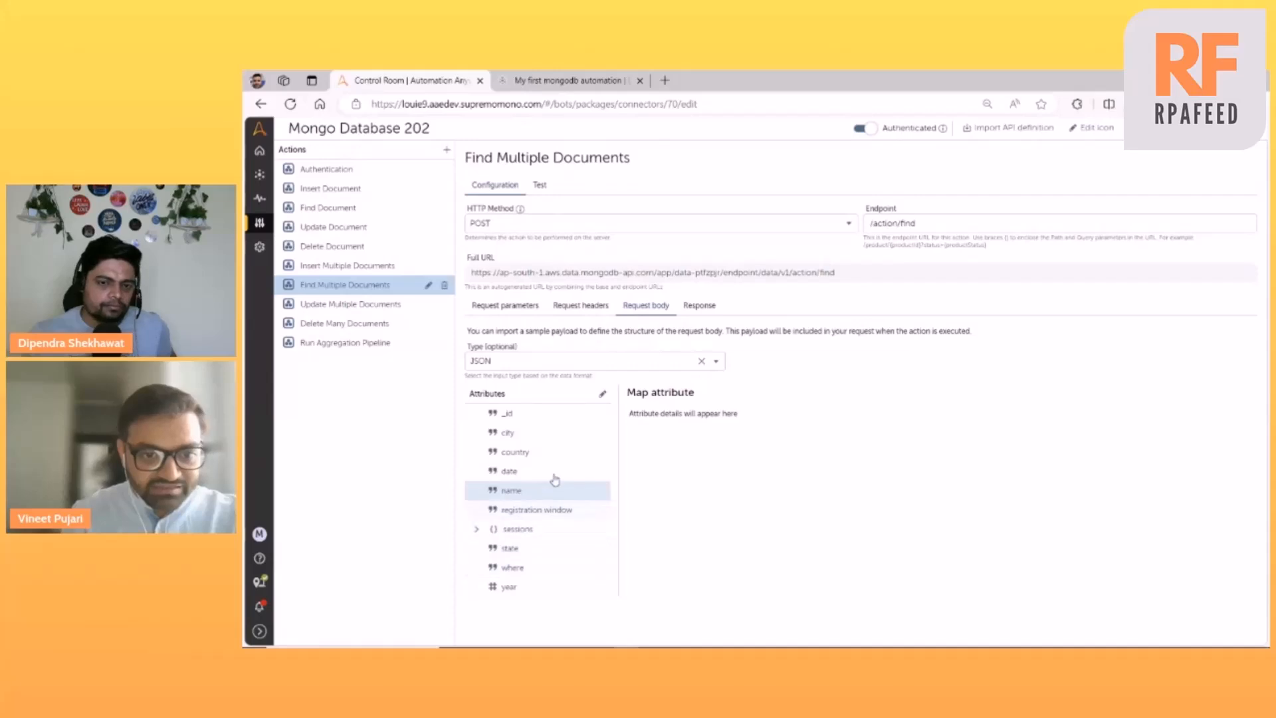
click(476, 529)
scroll(546, 525, down, 1)
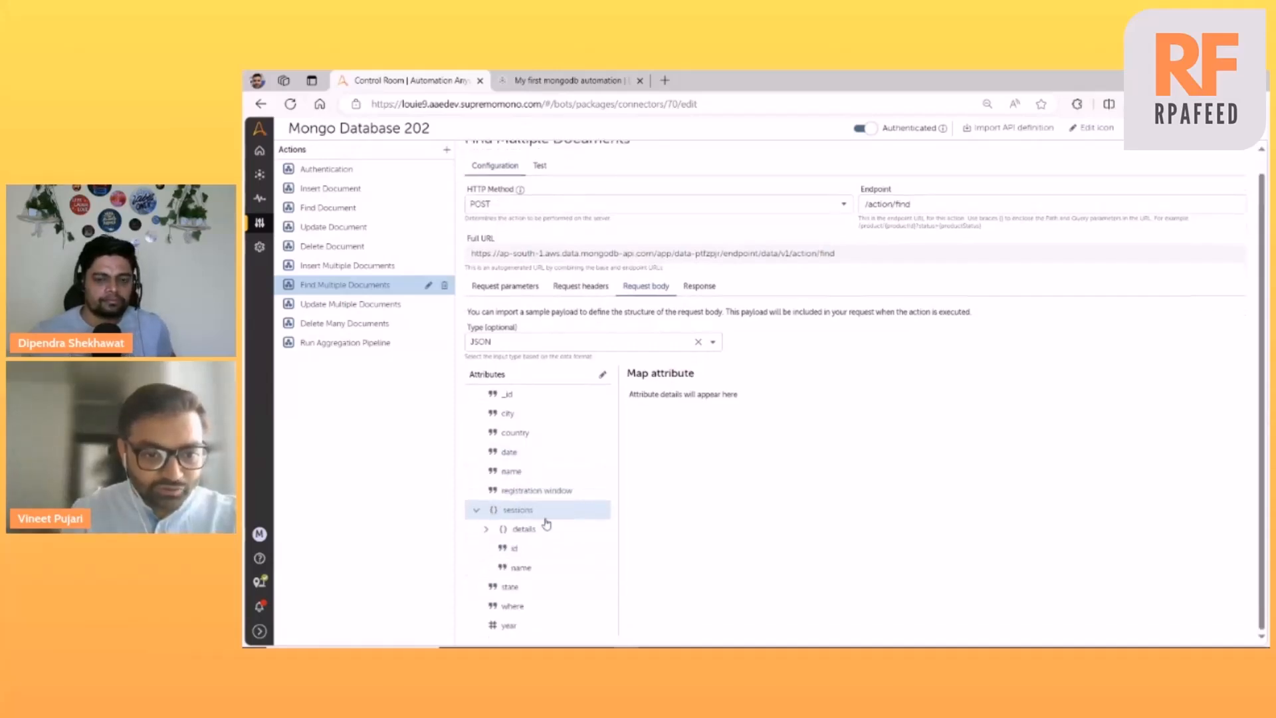
click(486, 529)
scroll(509, 537, down, 1)
click(493, 510)
scroll(542, 537, down, 2)
click(500, 510)
scroll(545, 519, down, 2)
Step: Set the label of the name attribute under speaker_details to "Name of the speaker"
click(544, 512)
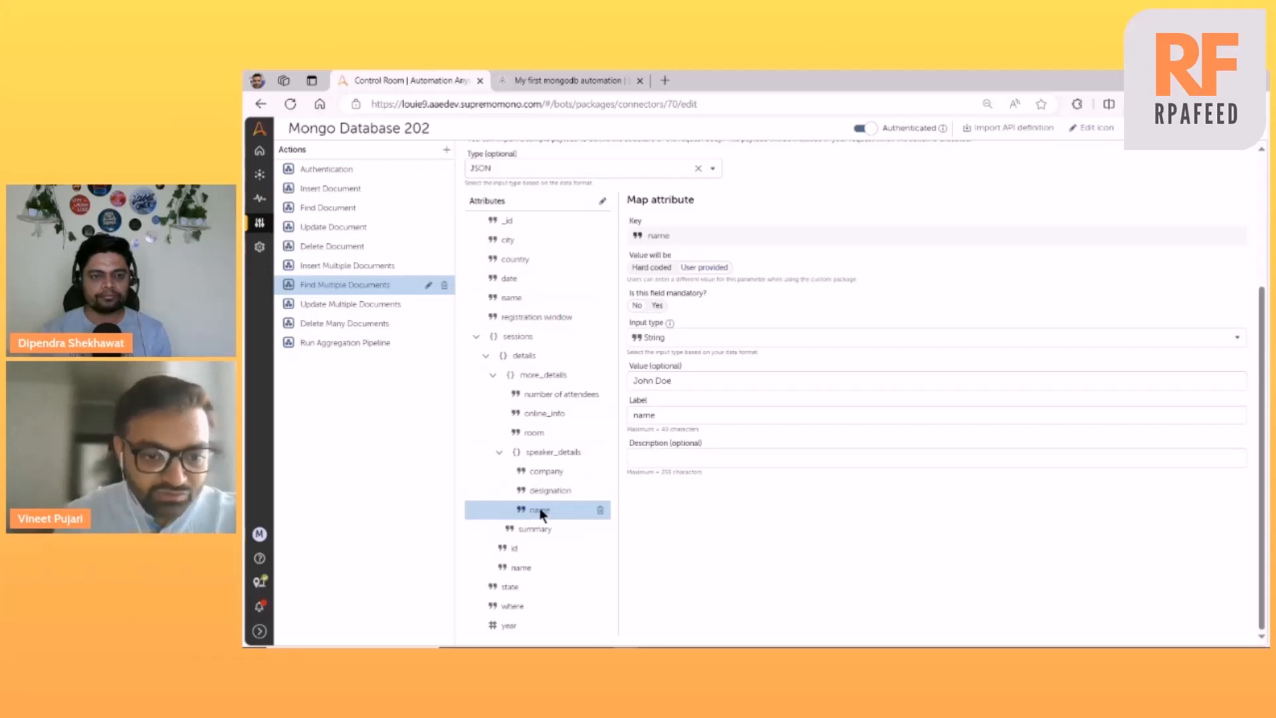
double_click(682, 419)
text(Name of the speaker)
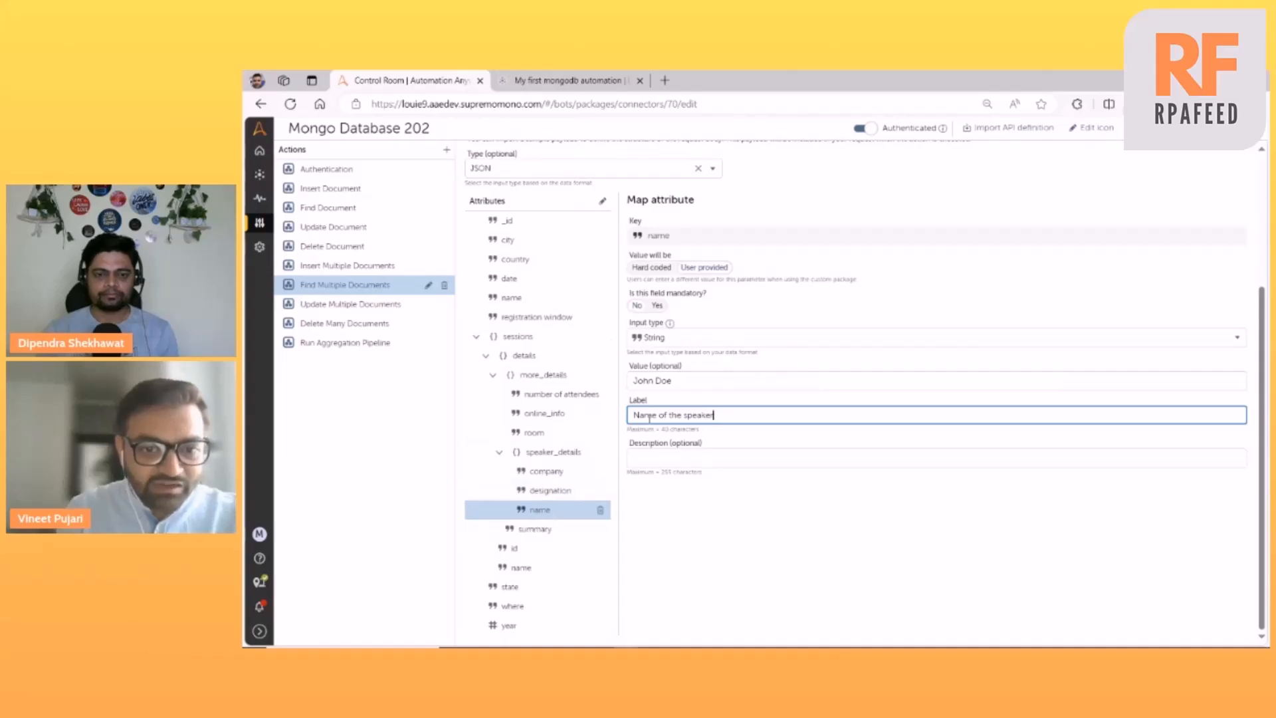
scroll(650, 422, up, 3)
scroll(650, 422, down, 3)
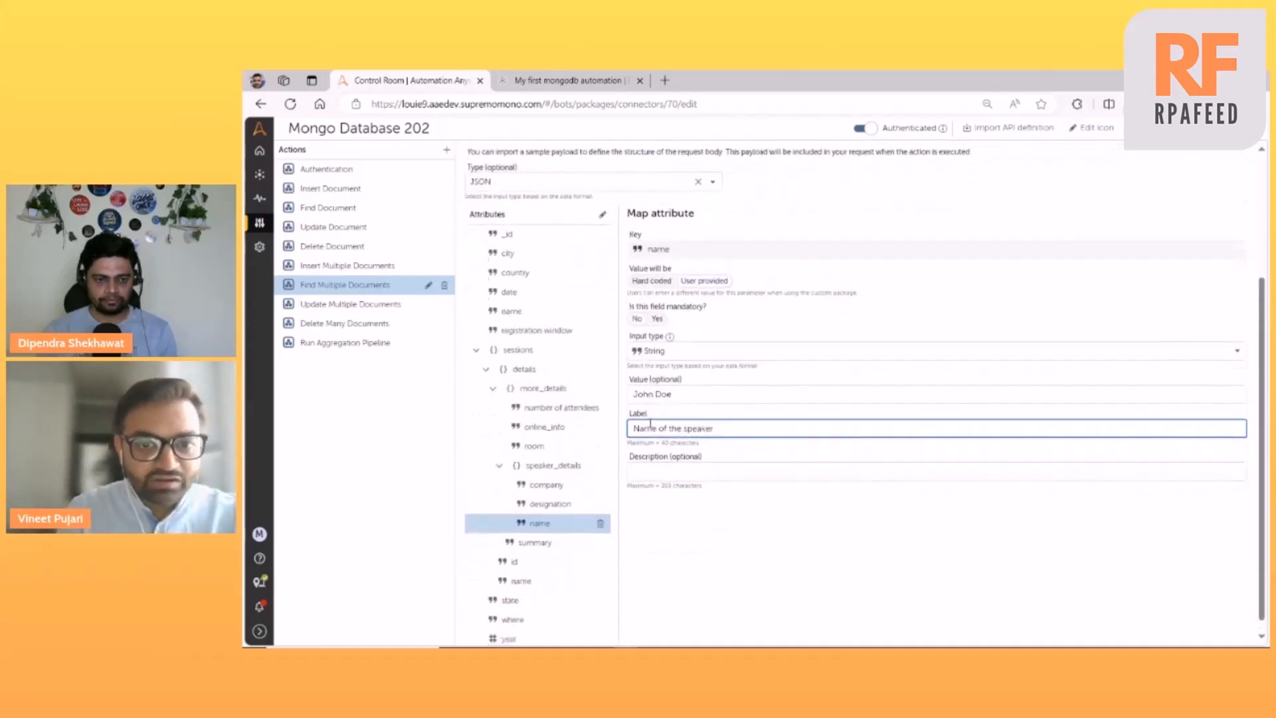
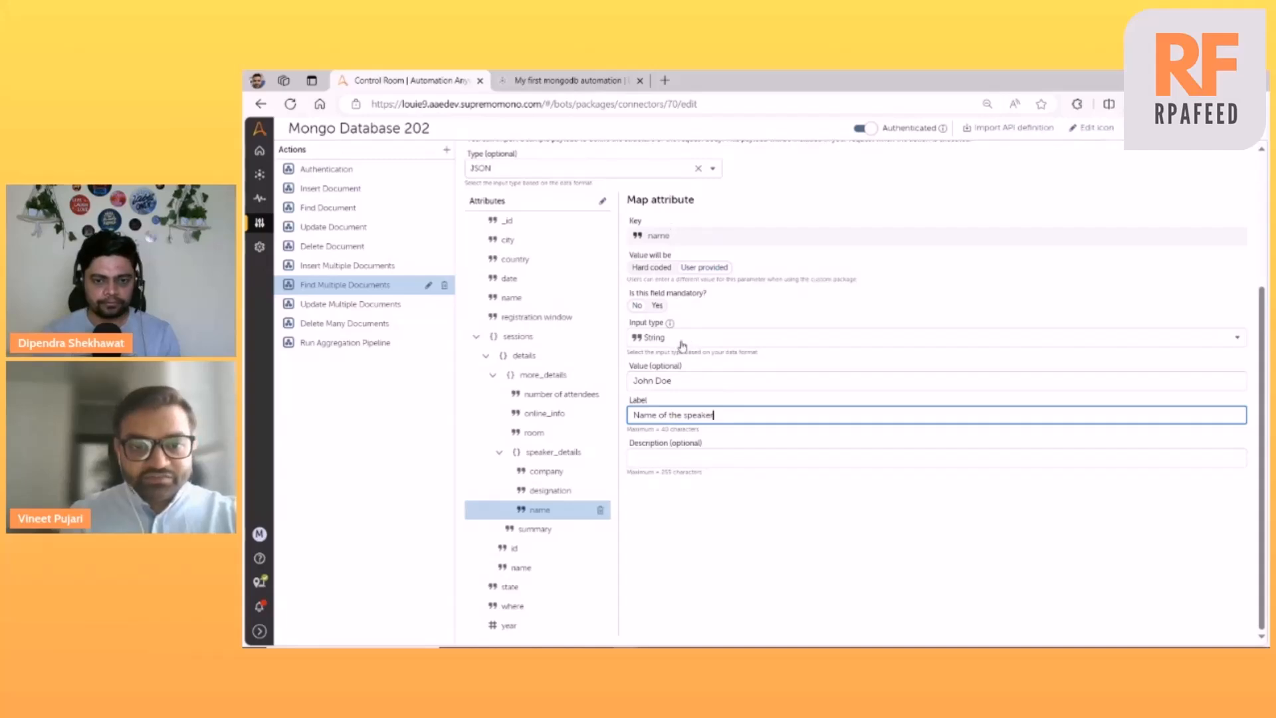
Step: Check the input type options for the speaker's name attribute and set its description to "Please enter the name of the speaker"
drag(726, 416, 710, 352)
click(708, 339)
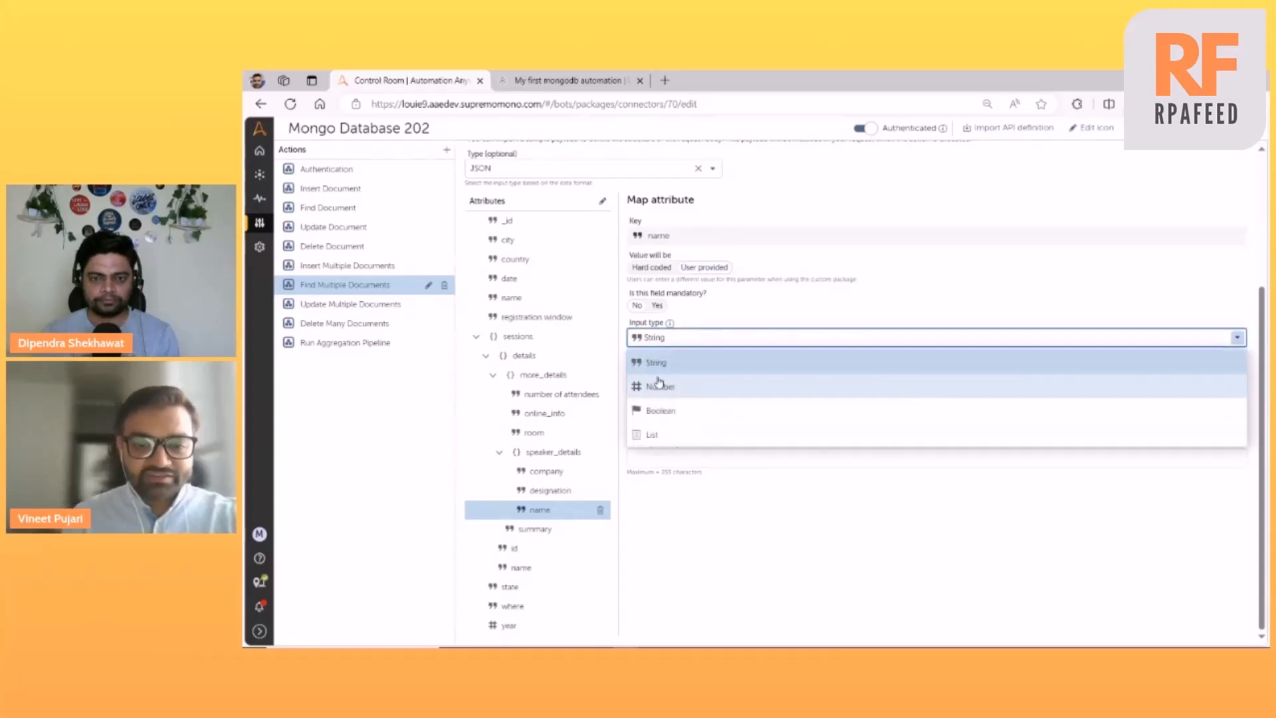
click(790, 300)
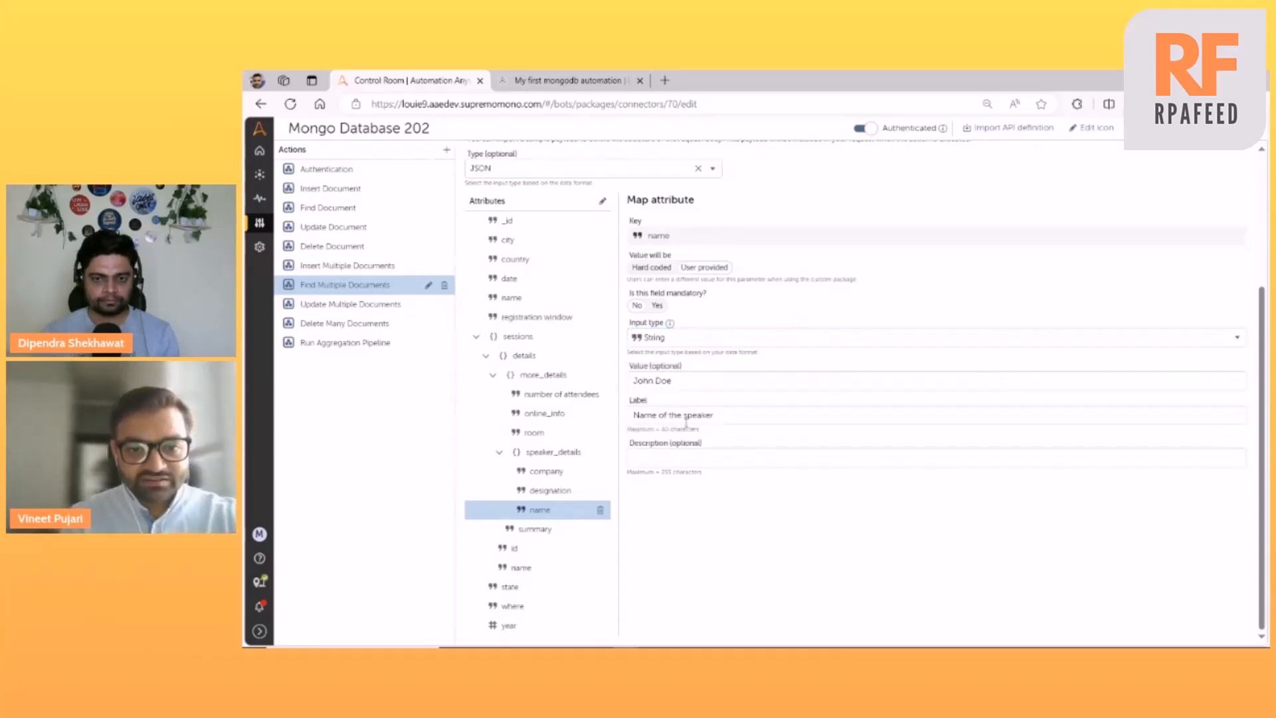
mouse_move(720, 415)
mouse_down()
mouse_move(612, 410)
mouse_move(727, 414)
mouse_up()
click(635, 409)
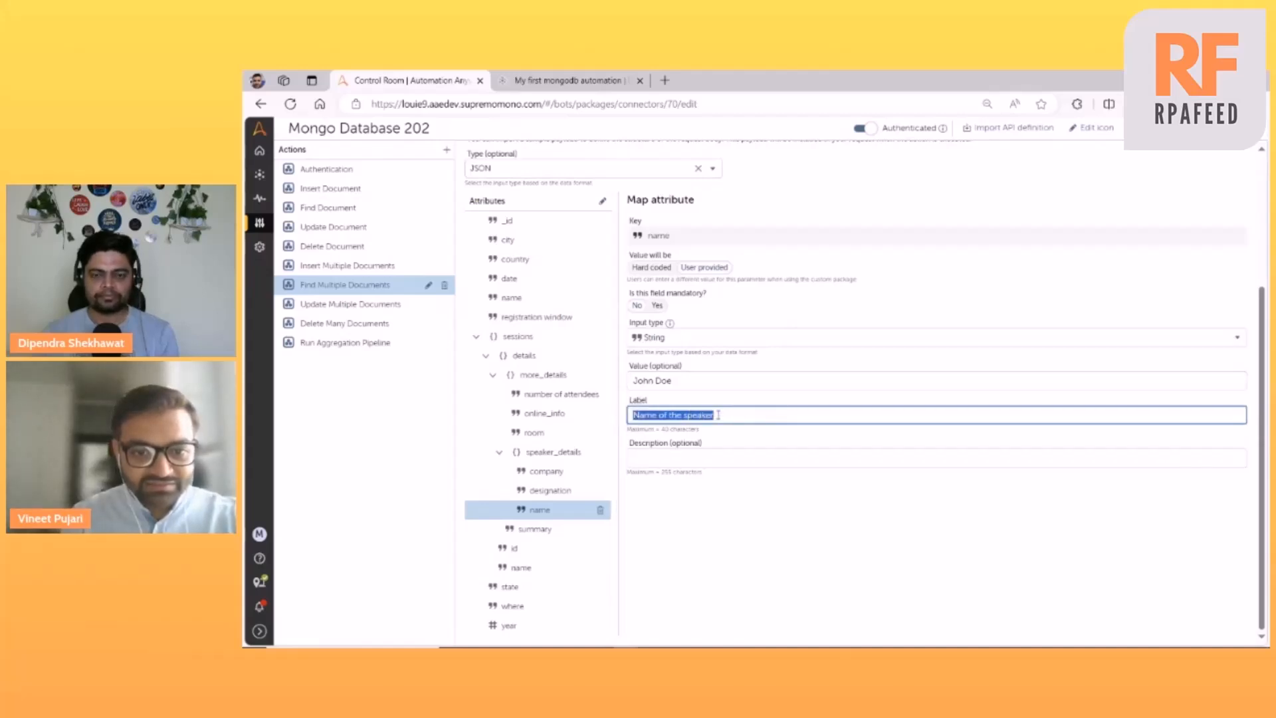
click(727, 415)
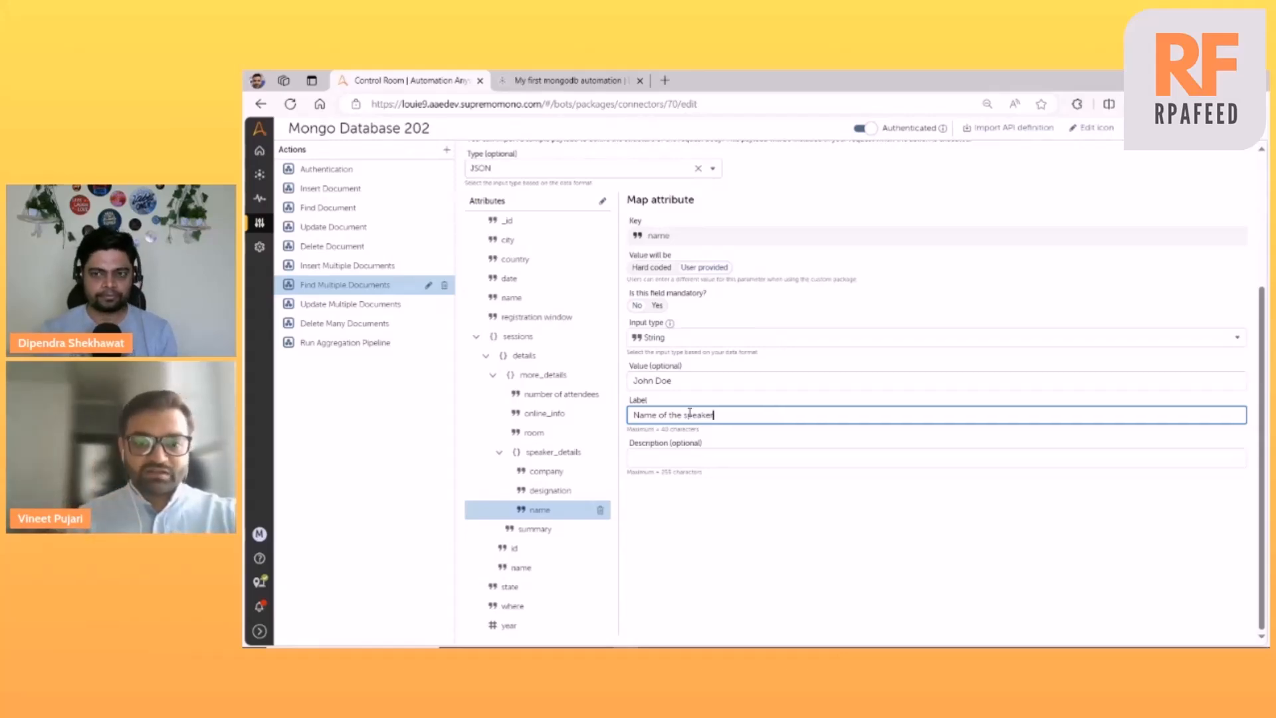
click(662, 453)
click(718, 564)
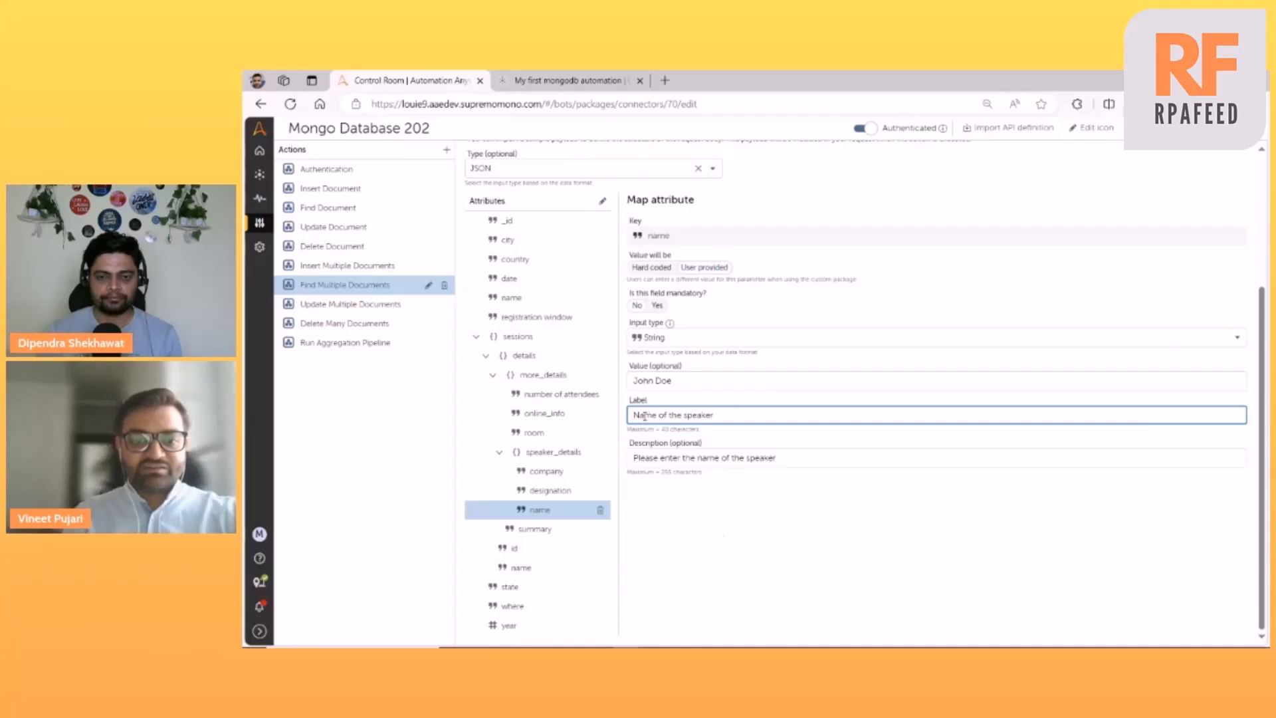
click(741, 548)
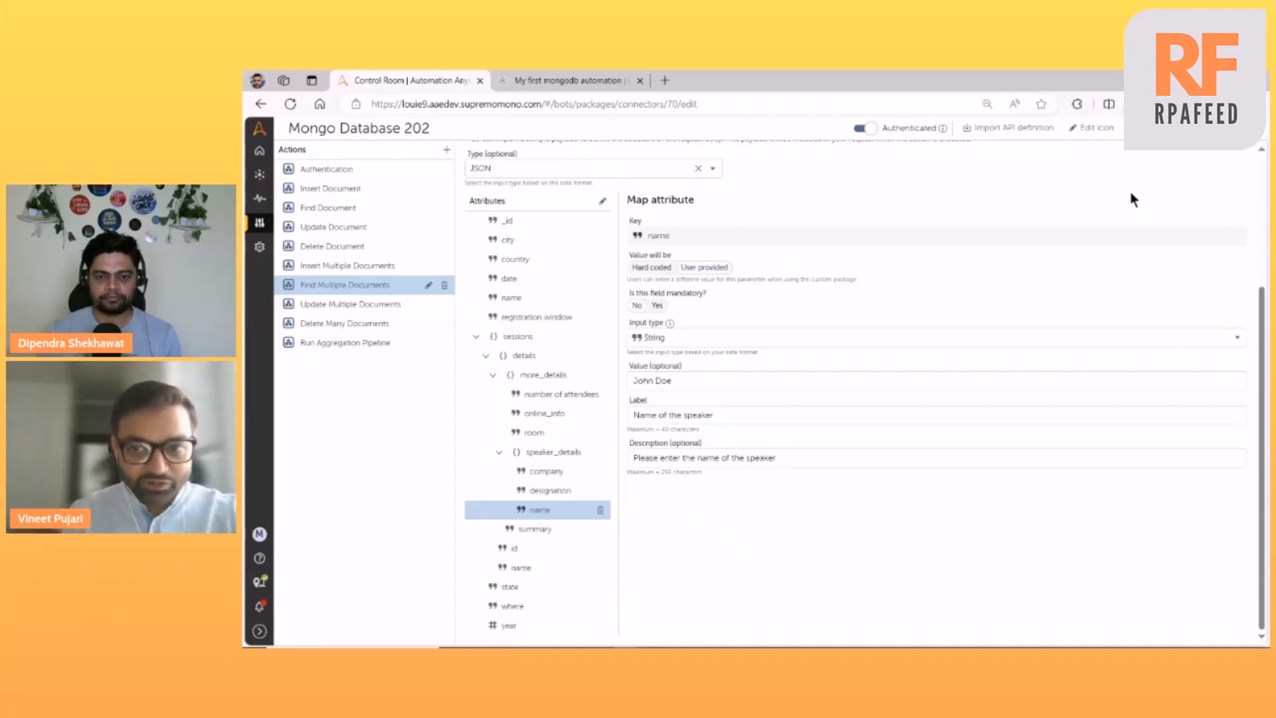
Step: Replace the connector's default icon with mongodb-svgrepo-com.svg from the MongoDB connector files folder and save the icon
scroll(731, 306, up, 3)
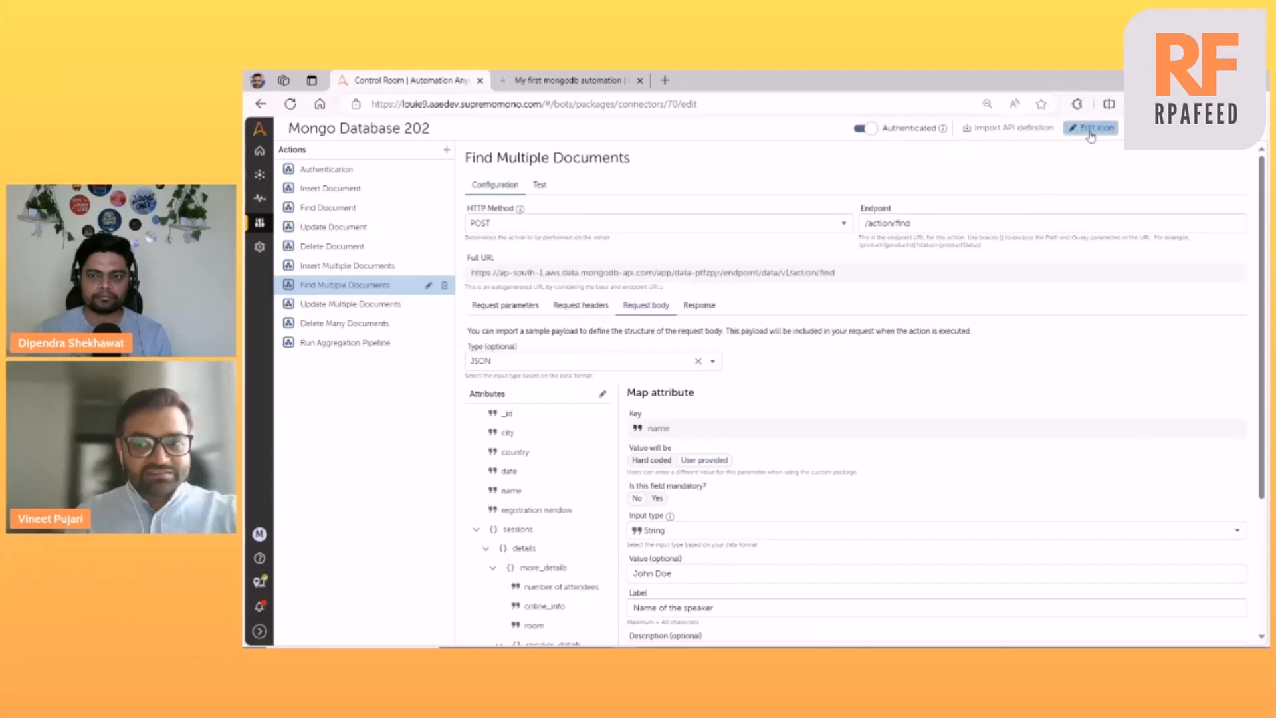
click(1092, 127)
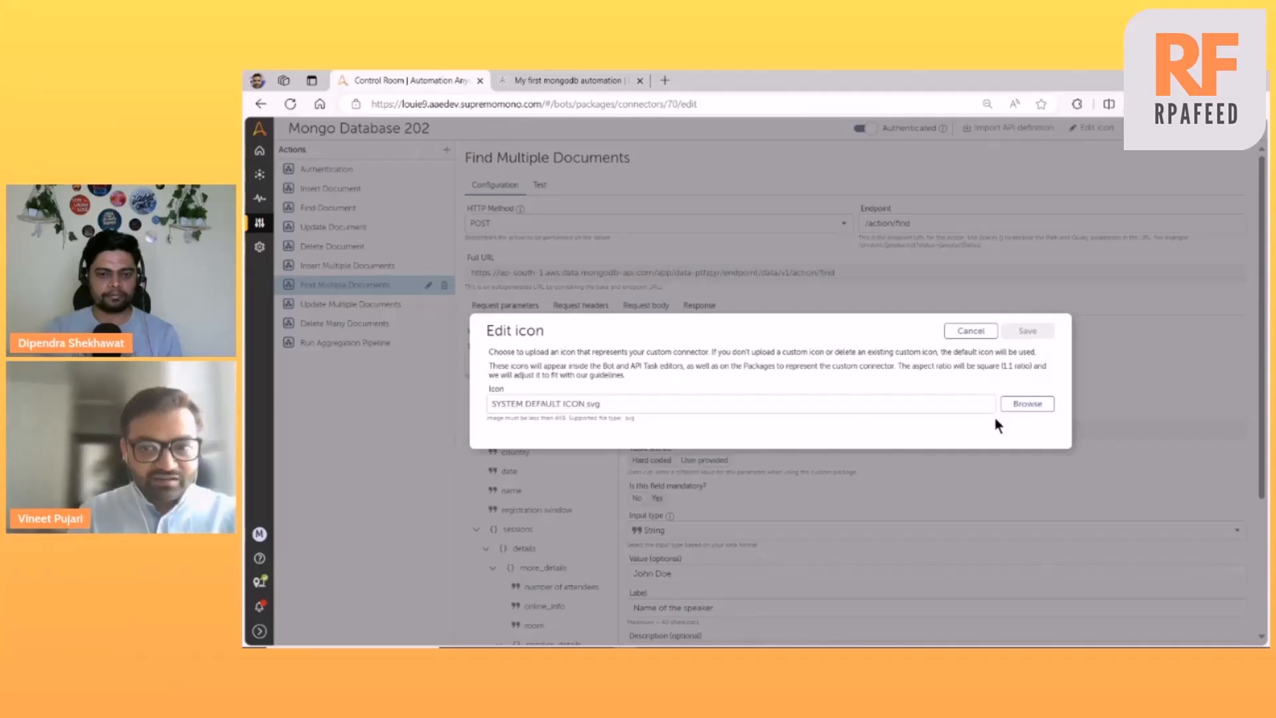
click(1027, 403)
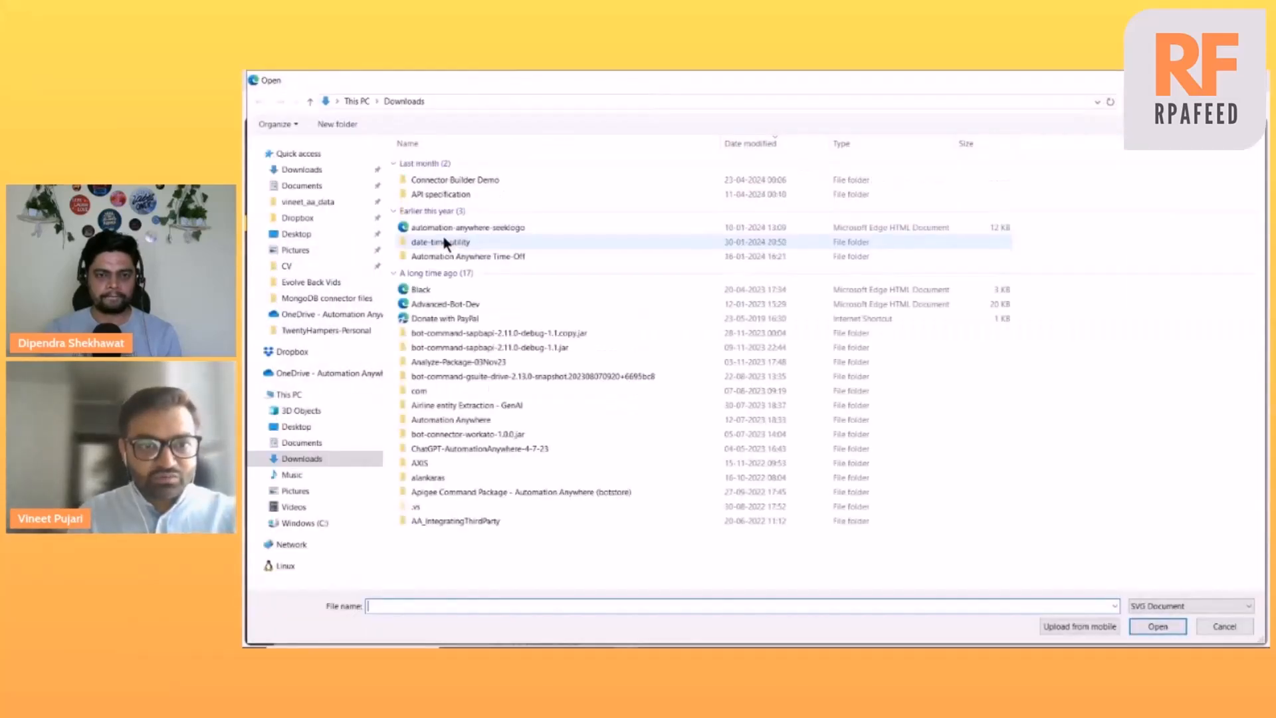
click(463, 181)
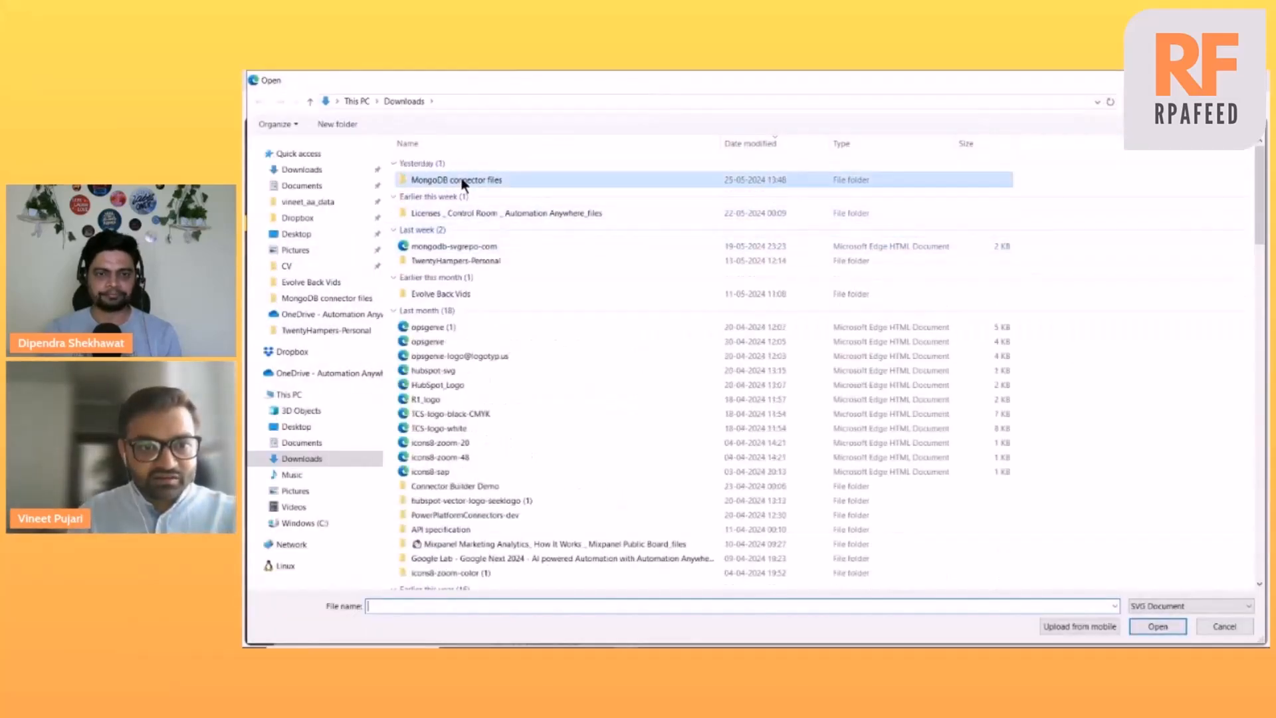
double_click(463, 181)
double_click(441, 164)
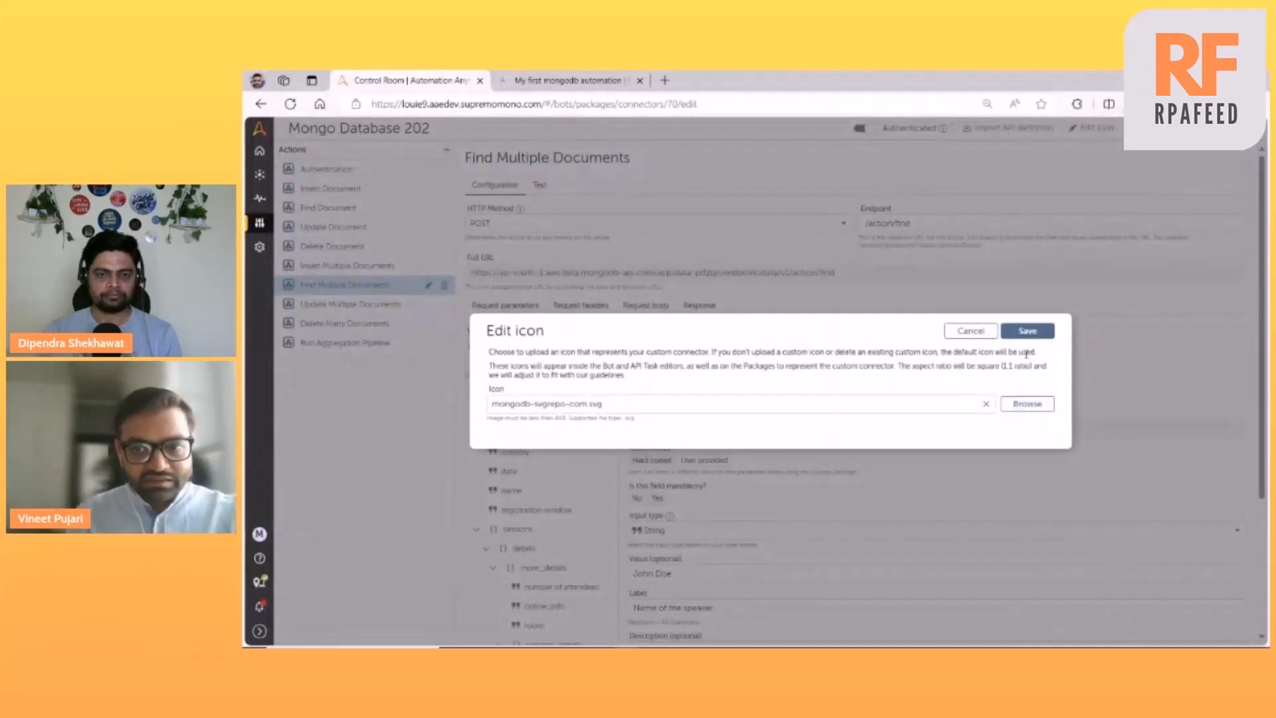
click(1028, 330)
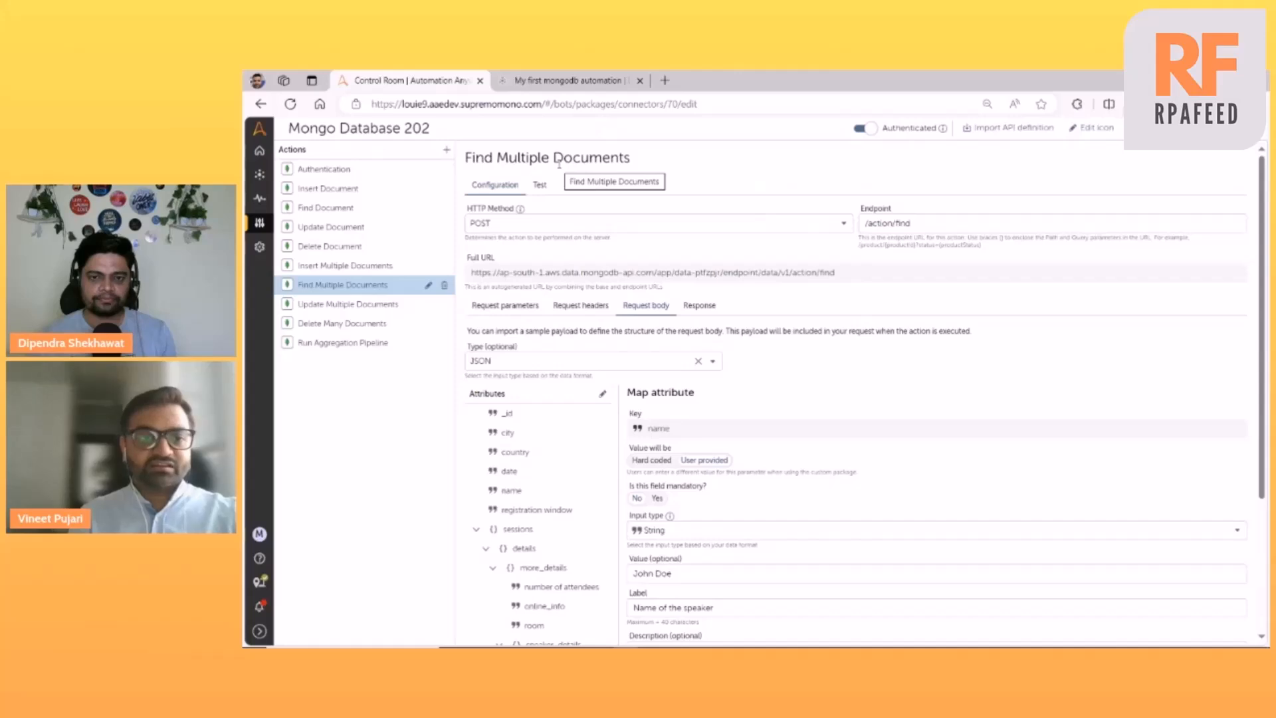
click(1198, 129)
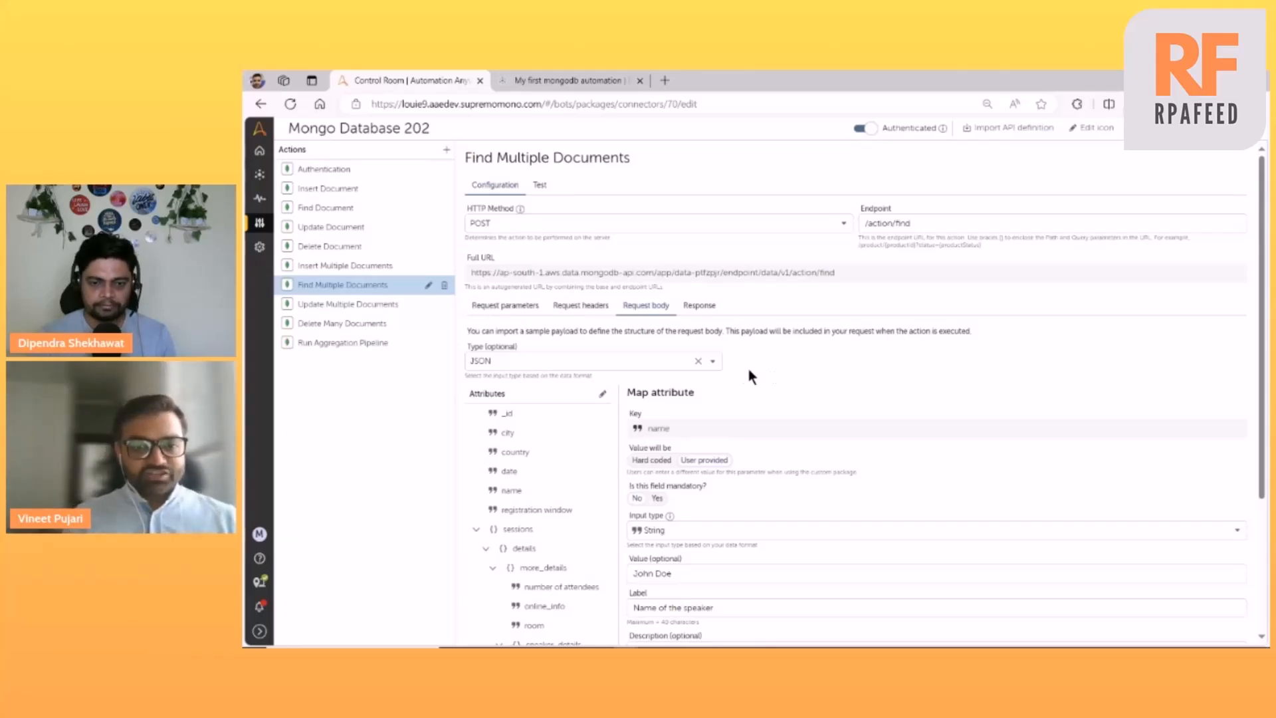
Step: Import the copied JSON sample as the response sample of the Find Multiple Documents action
click(712, 362)
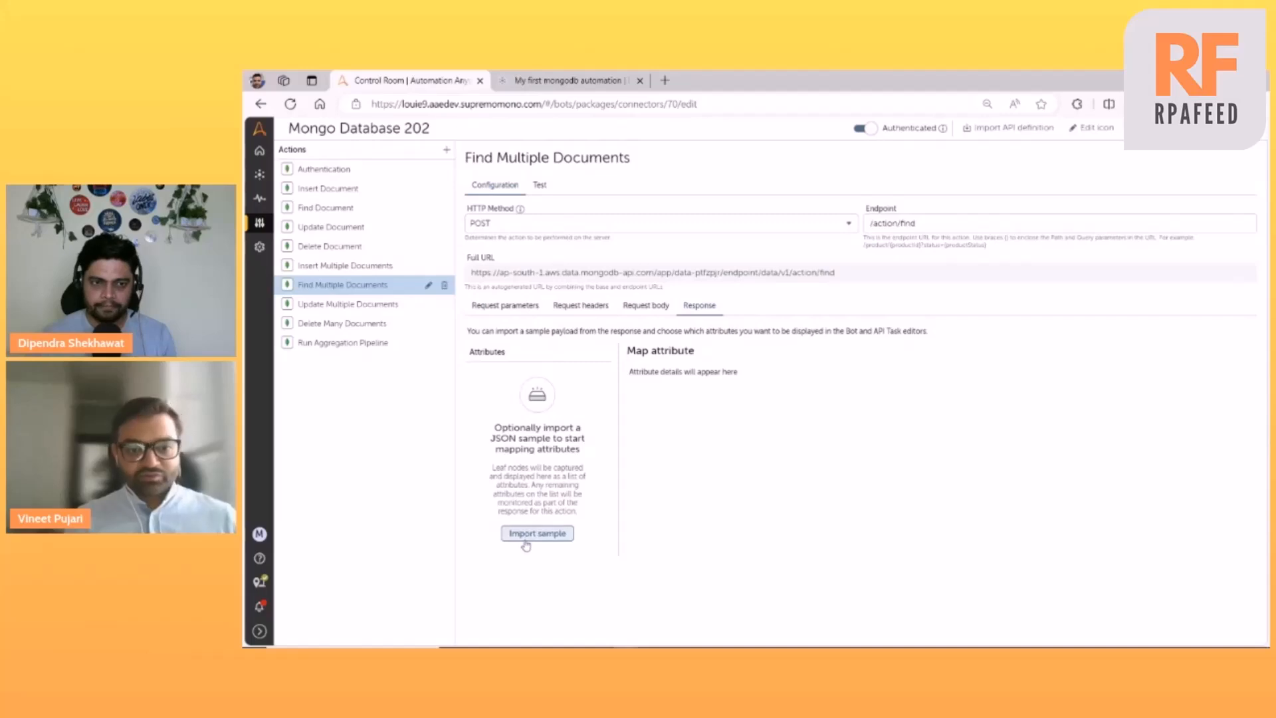
click(537, 533)
click(585, 372)
key(ctrl+v)
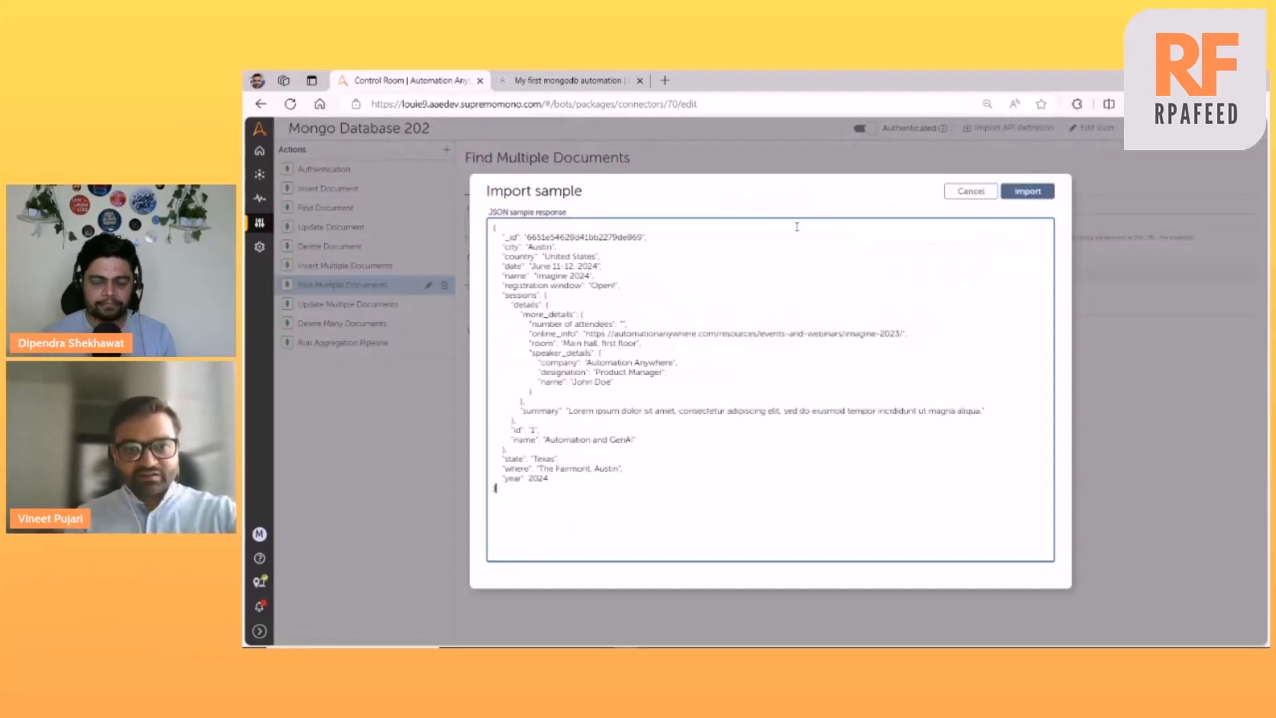
click(1028, 192)
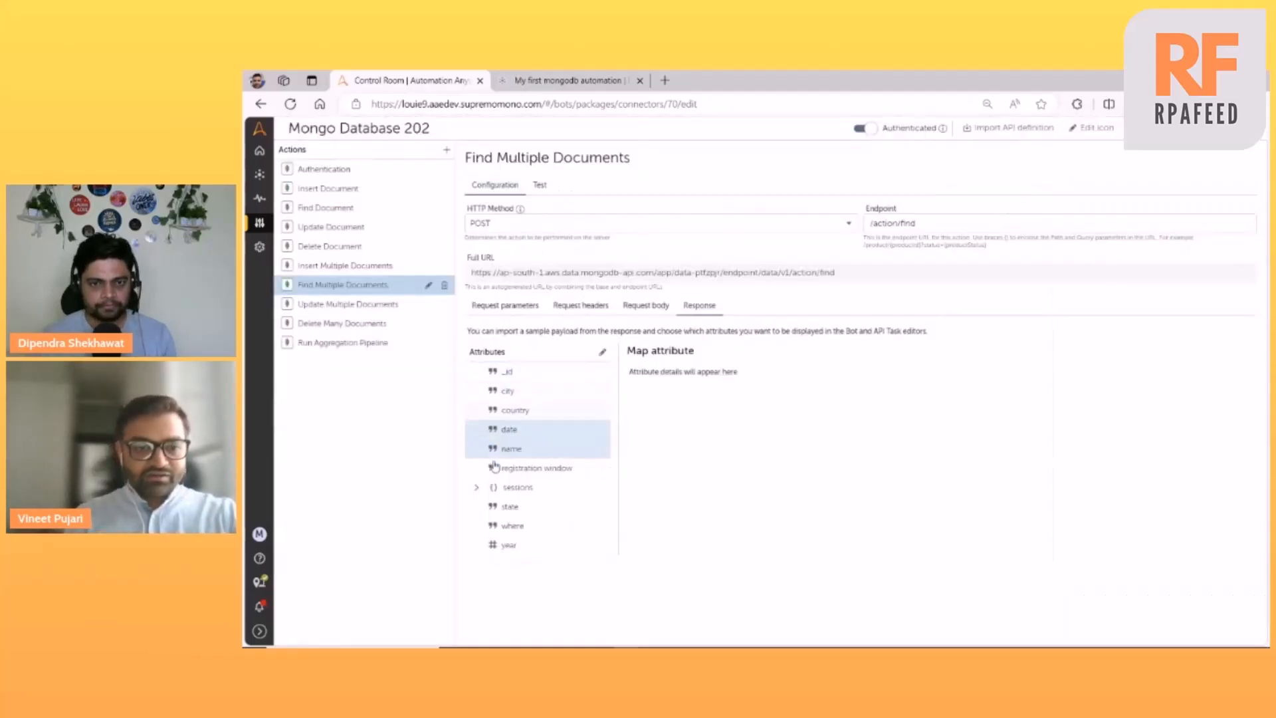
Step: Delete the top-level _id, city, country, date and name attributes from the imported response
click(601, 375)
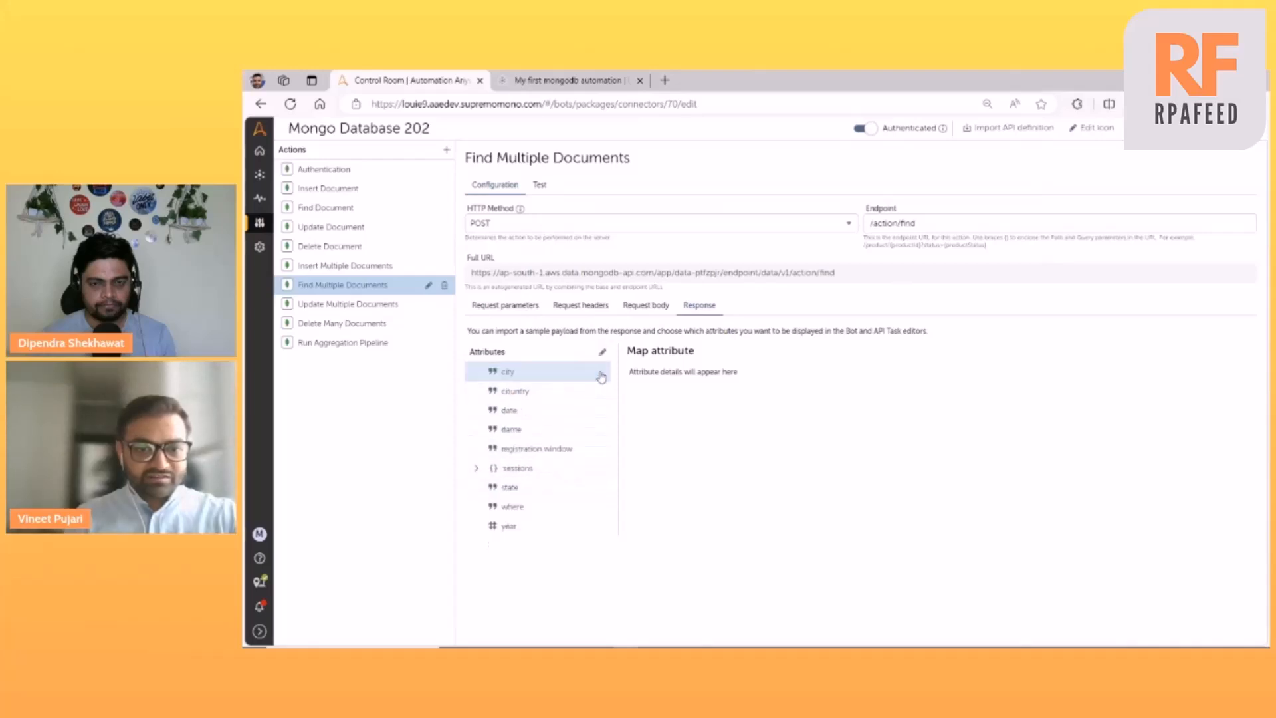
click(600, 377)
click(601, 377)
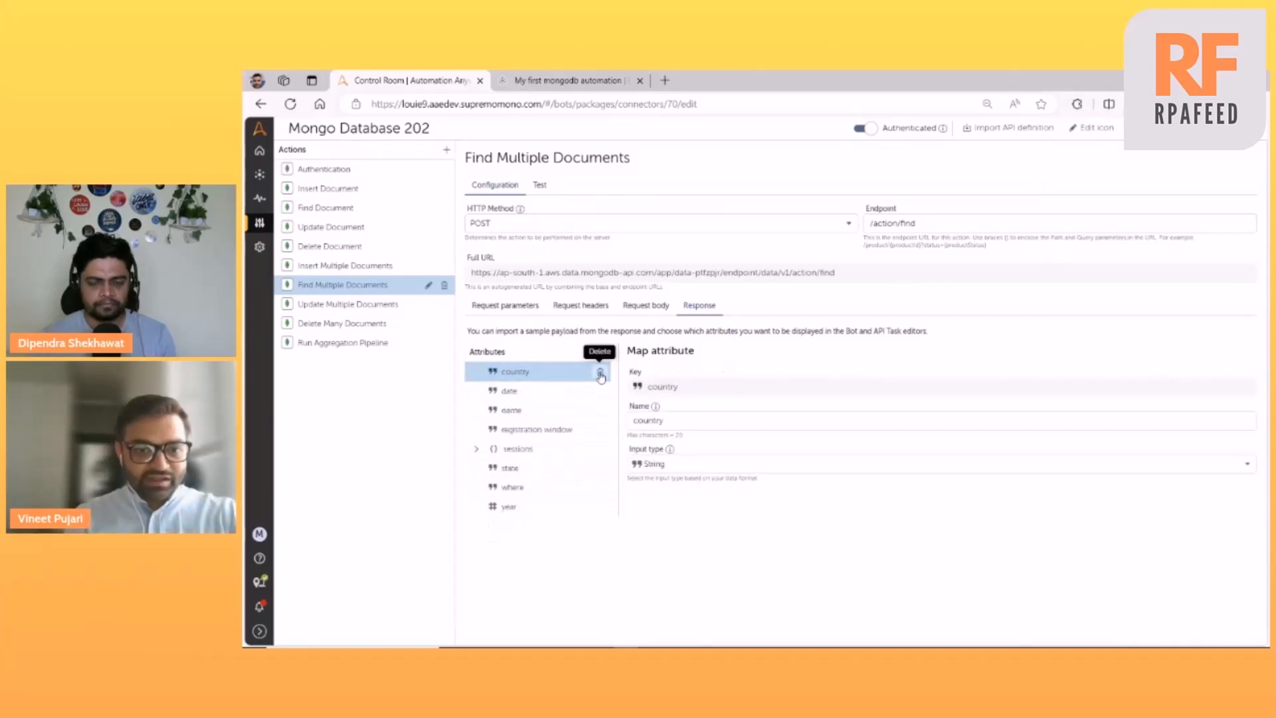
click(601, 376)
click(601, 376)
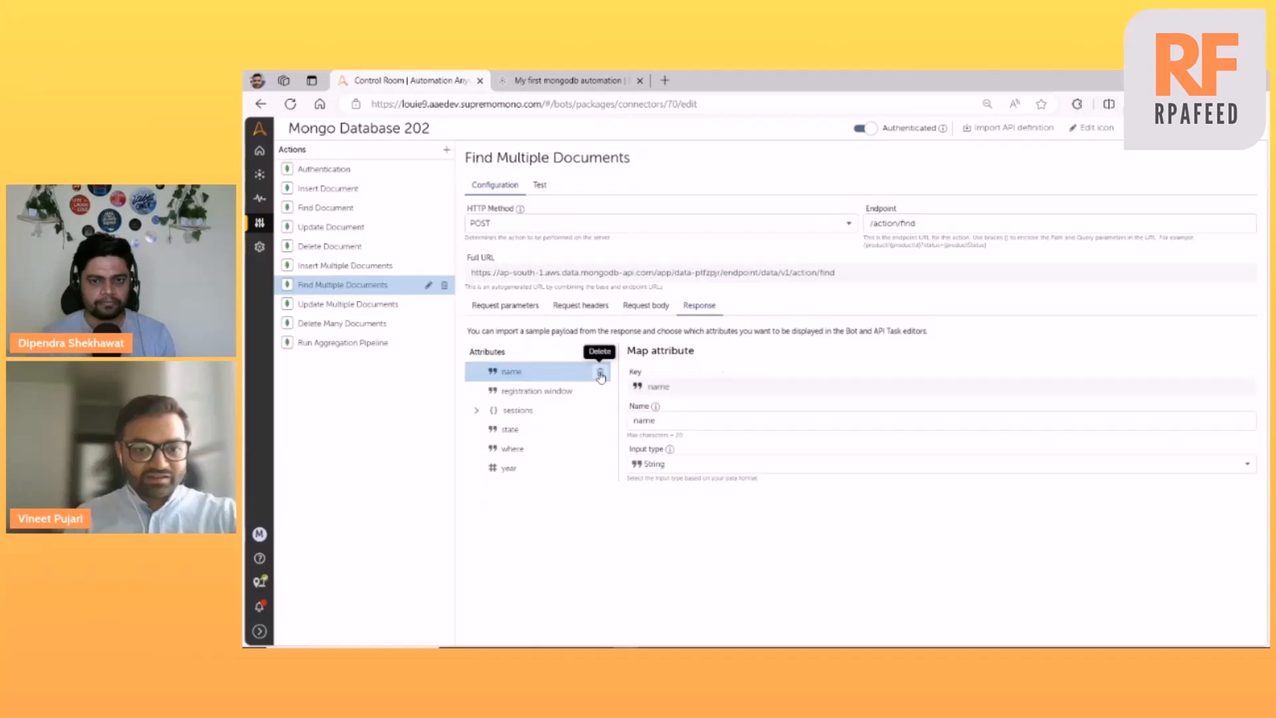
Step: Expand the sessions, details, more_details and speaker_details response attributes and view the mapping of the speaker's designation attribute
click(476, 391)
click(486, 410)
click(493, 429)
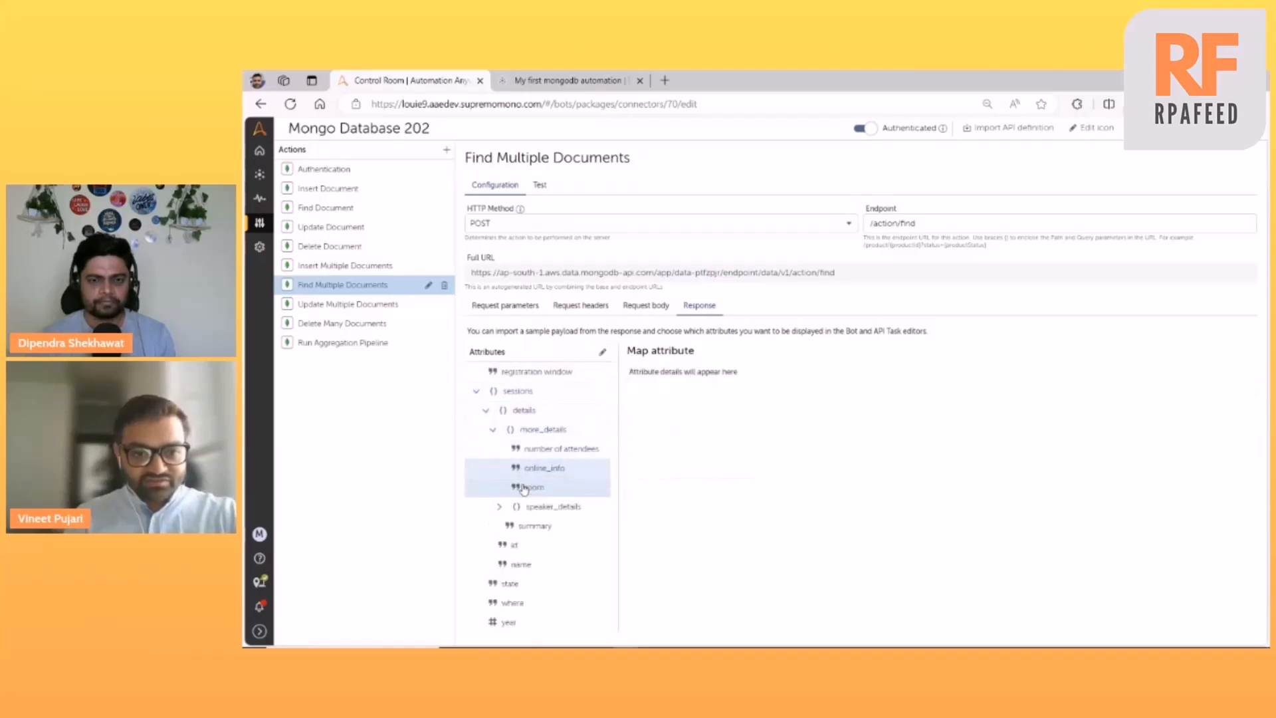
click(500, 509)
scroll(511, 499, down, 1)
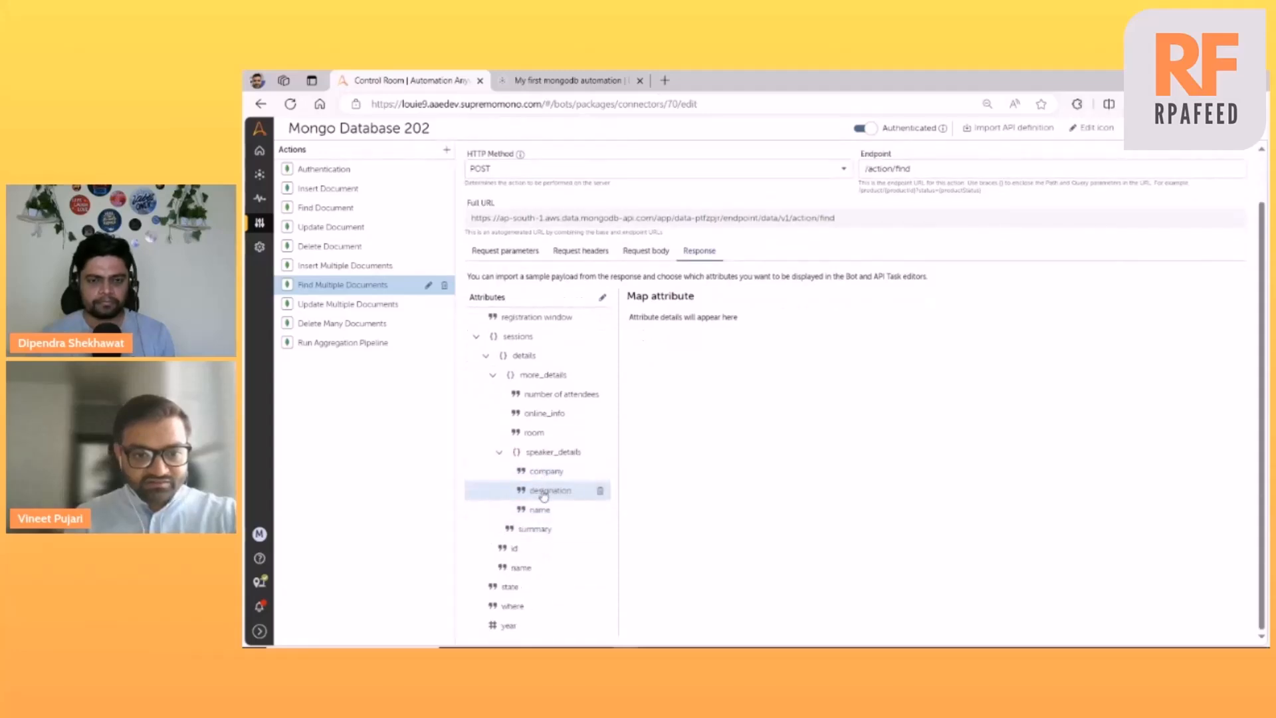
click(542, 491)
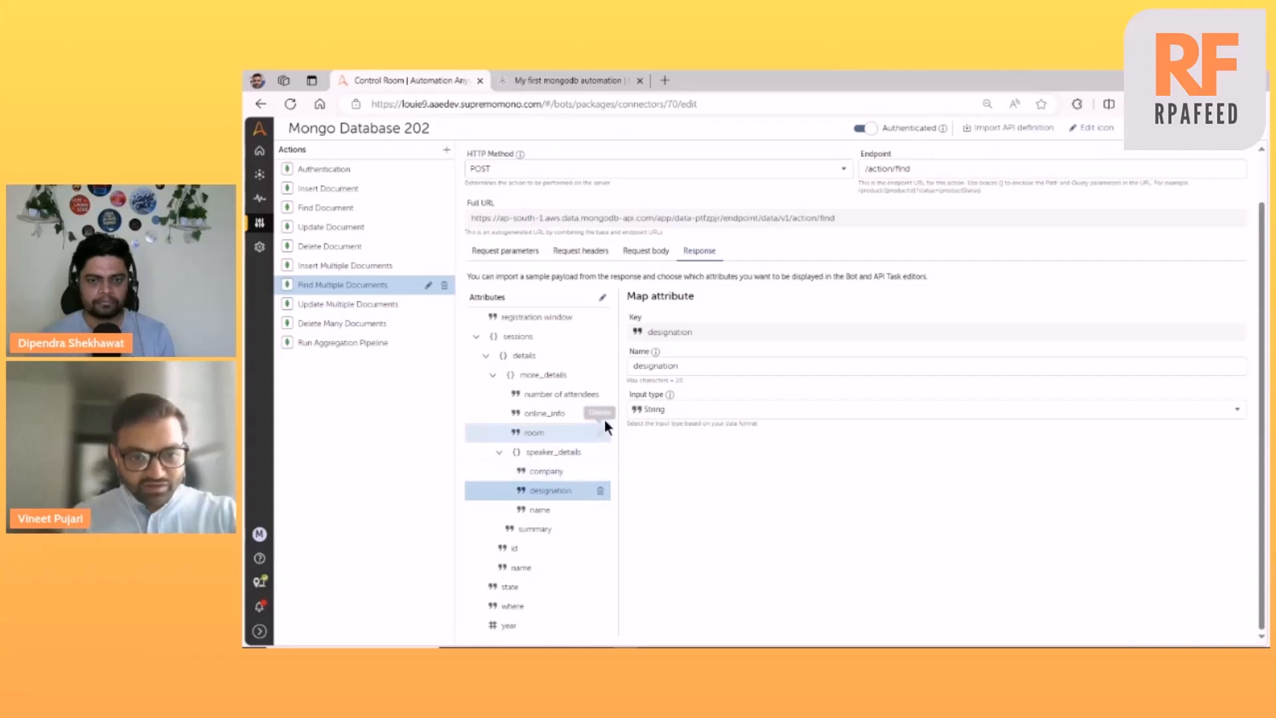
scroll(605, 338, up, 1)
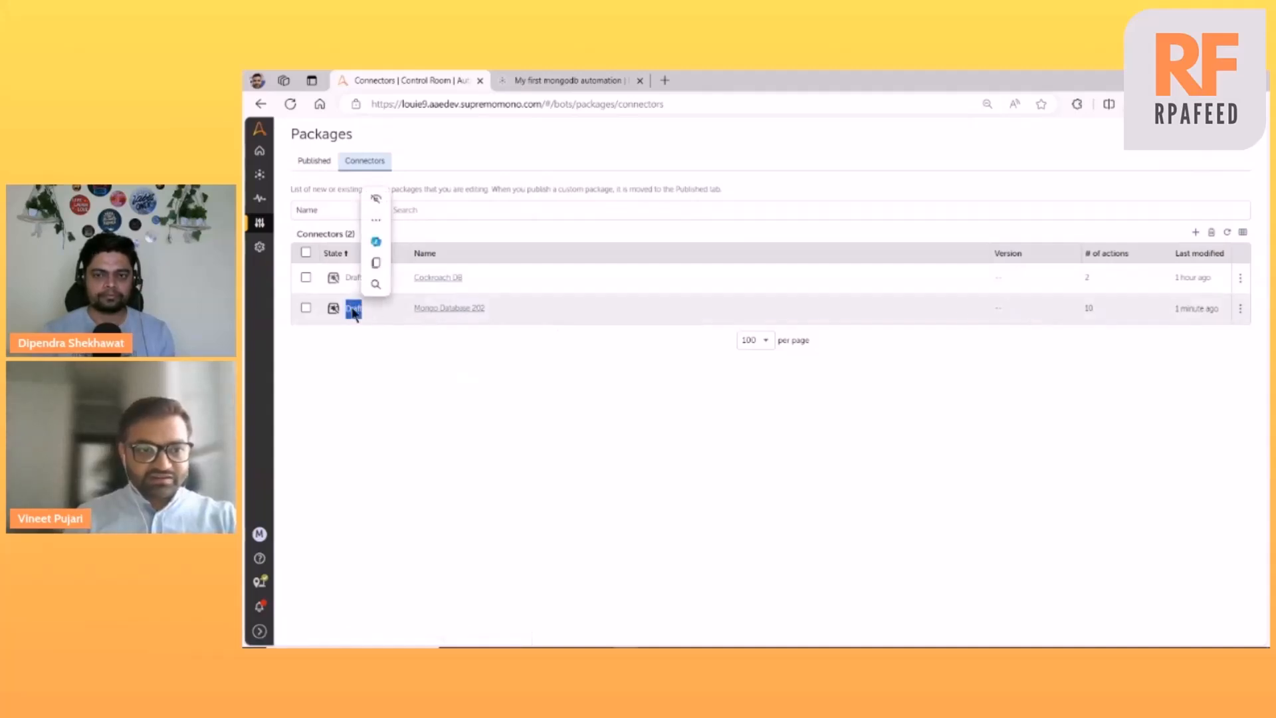
Step: Reopen the Mongo Database 202 connector, look through its configured actions, and return to the connectors list
click(442, 309)
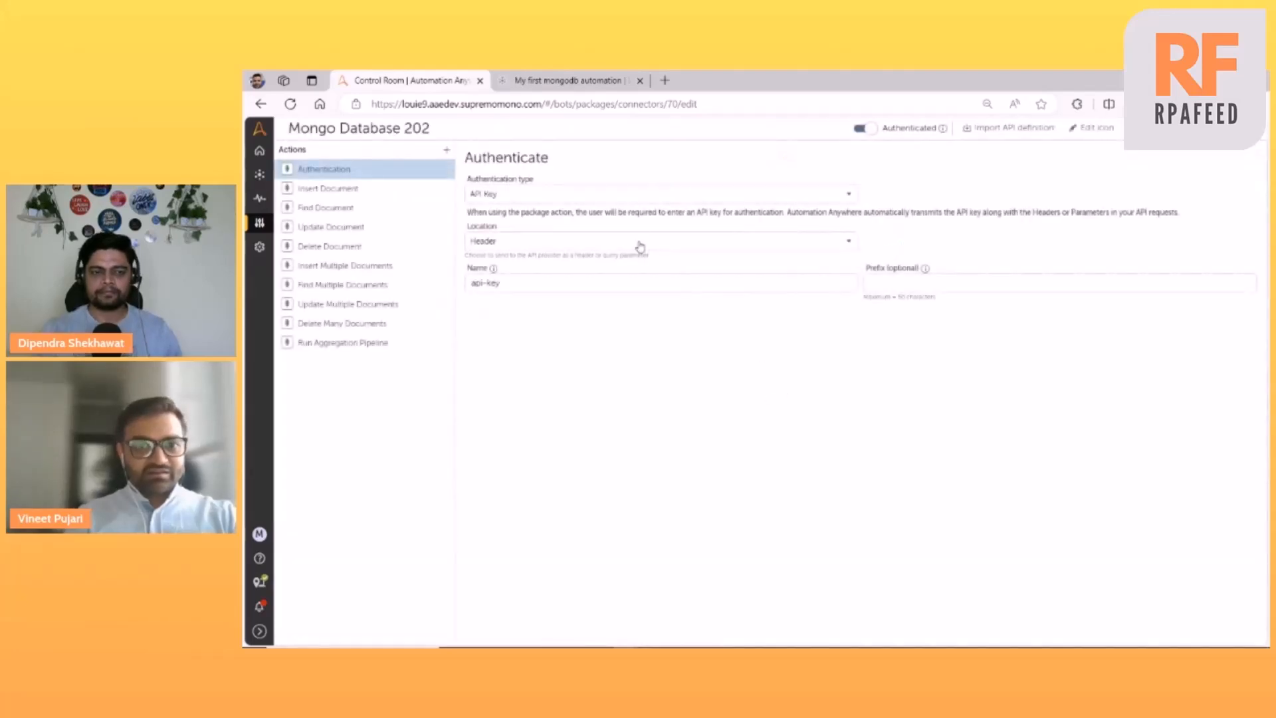
click(328, 188)
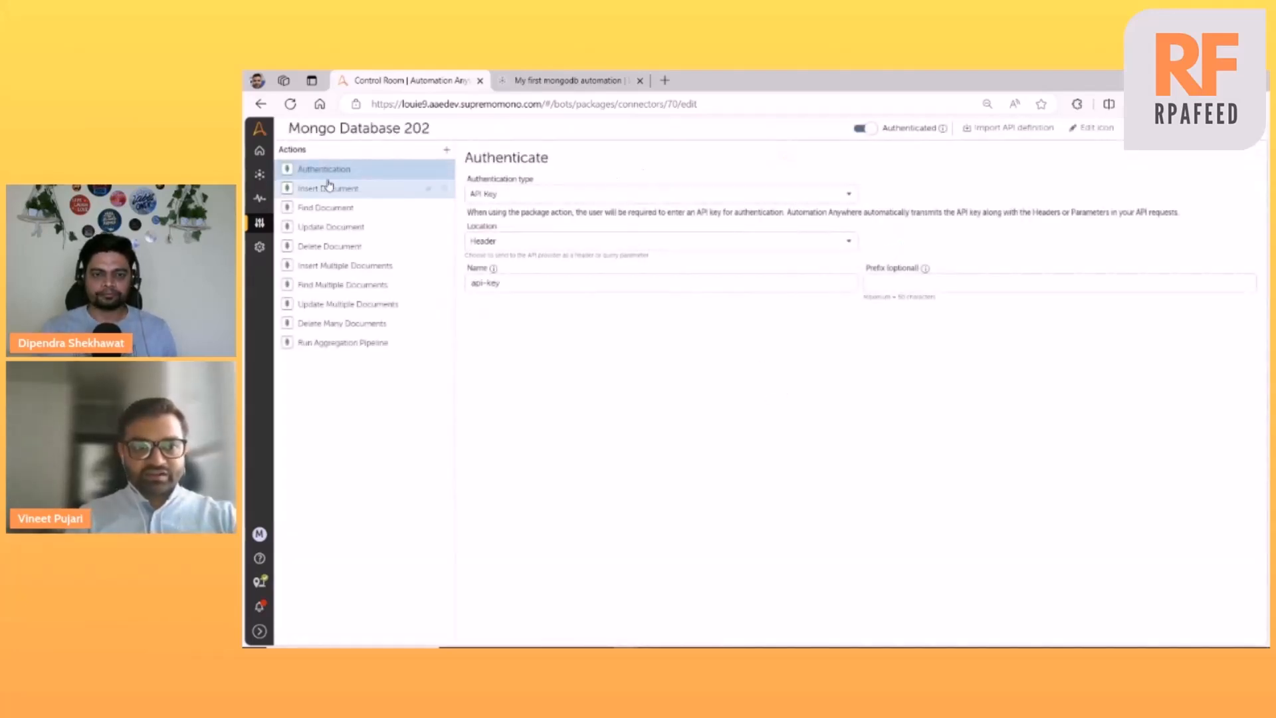
click(330, 207)
click(330, 246)
click(346, 302)
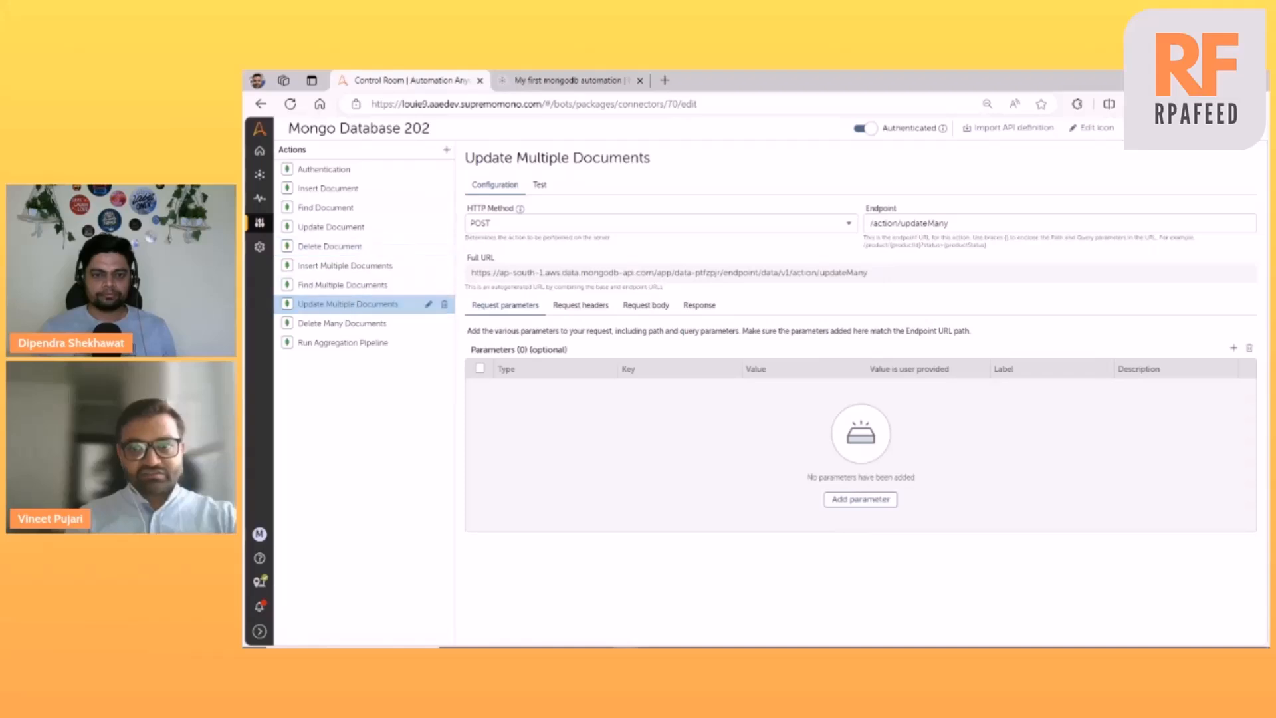
click(1155, 128)
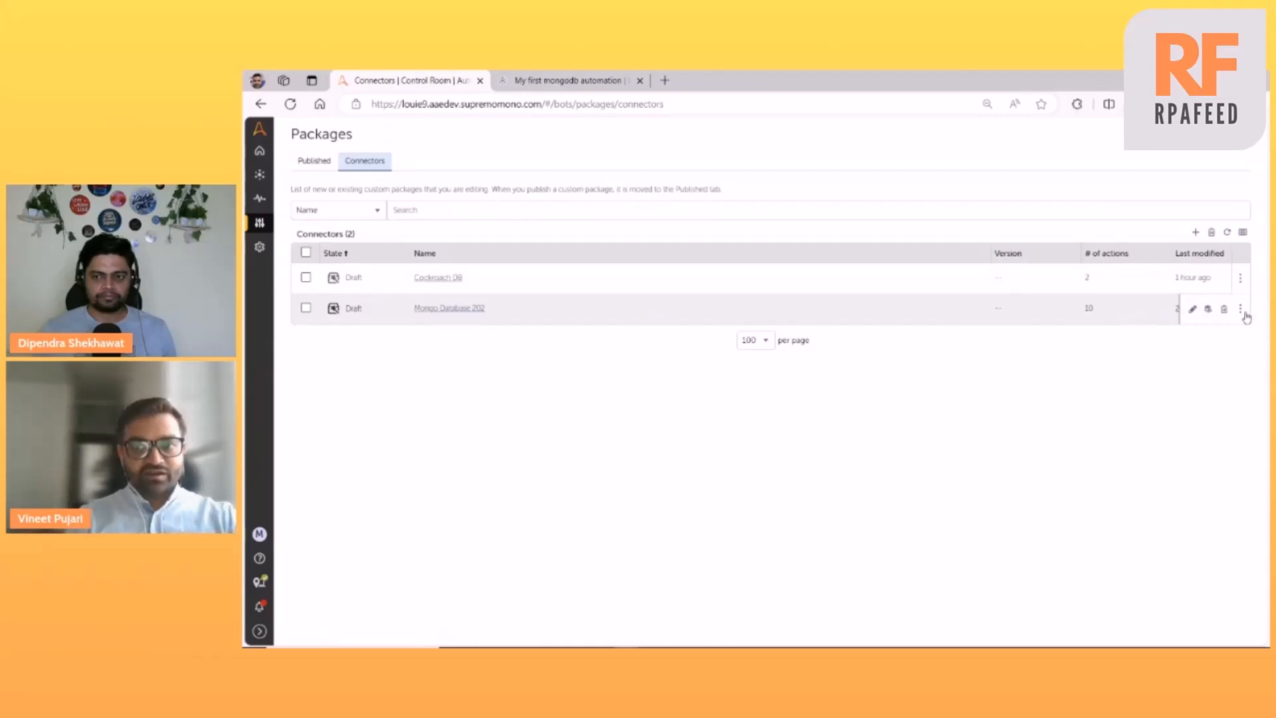
Step: Publish the Mongo Database 202 connector and refresh the connectors list
click(1207, 311)
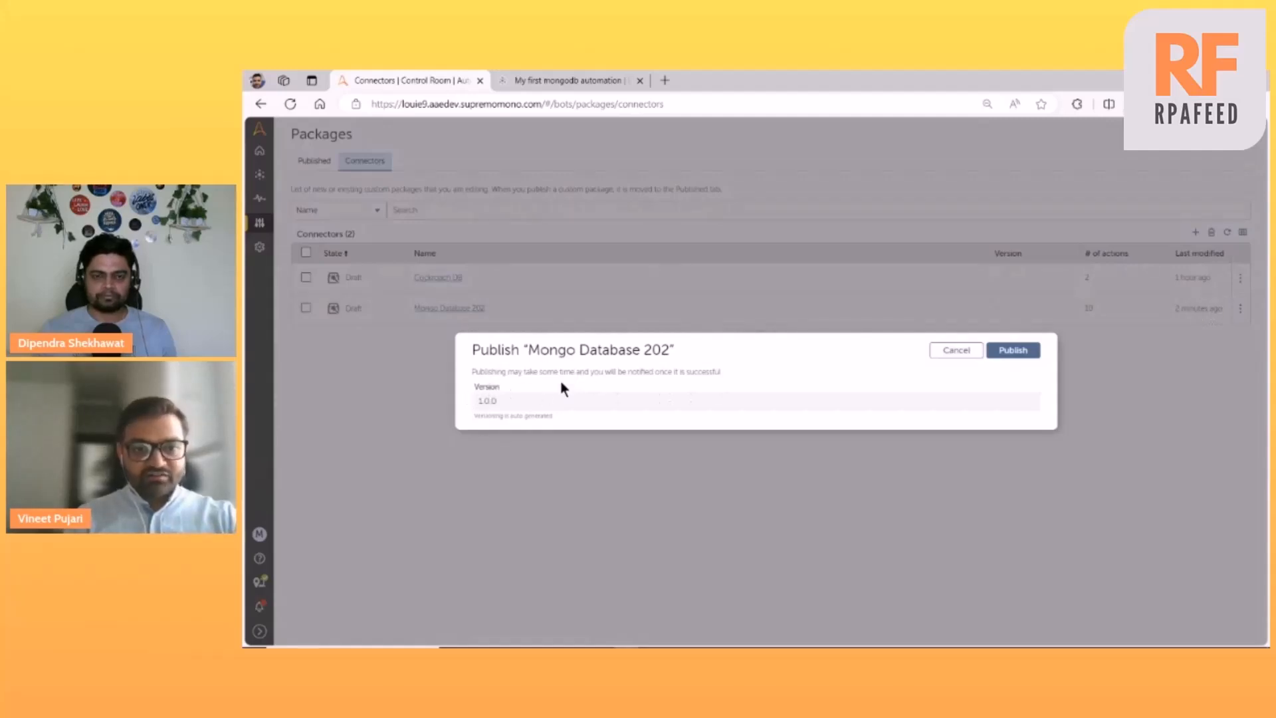
double_click(507, 386)
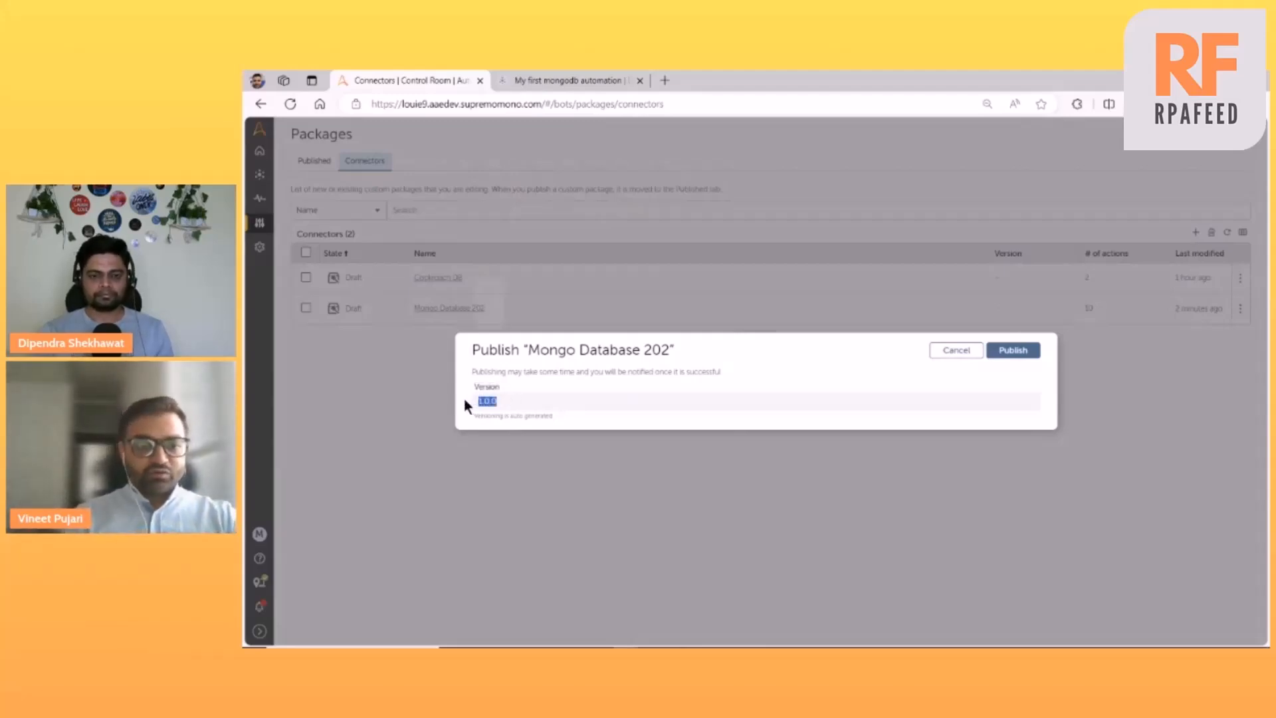
click(1024, 358)
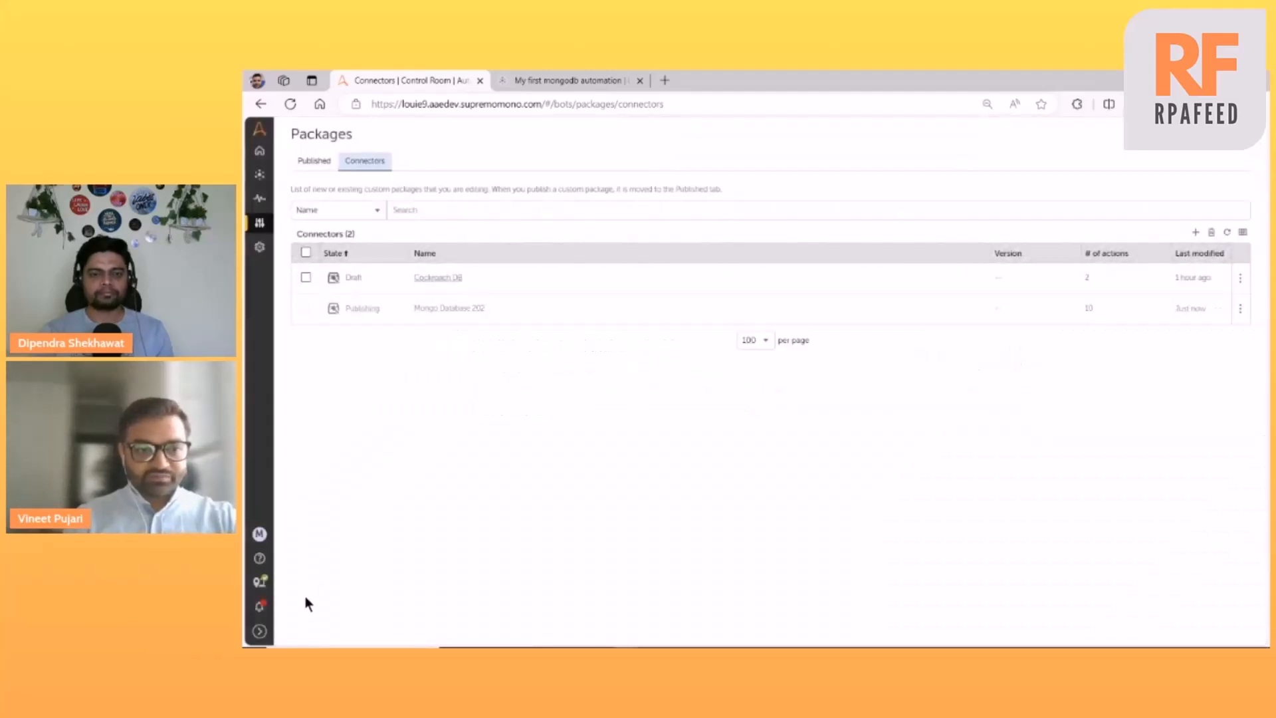
double_click(362, 310)
click(518, 363)
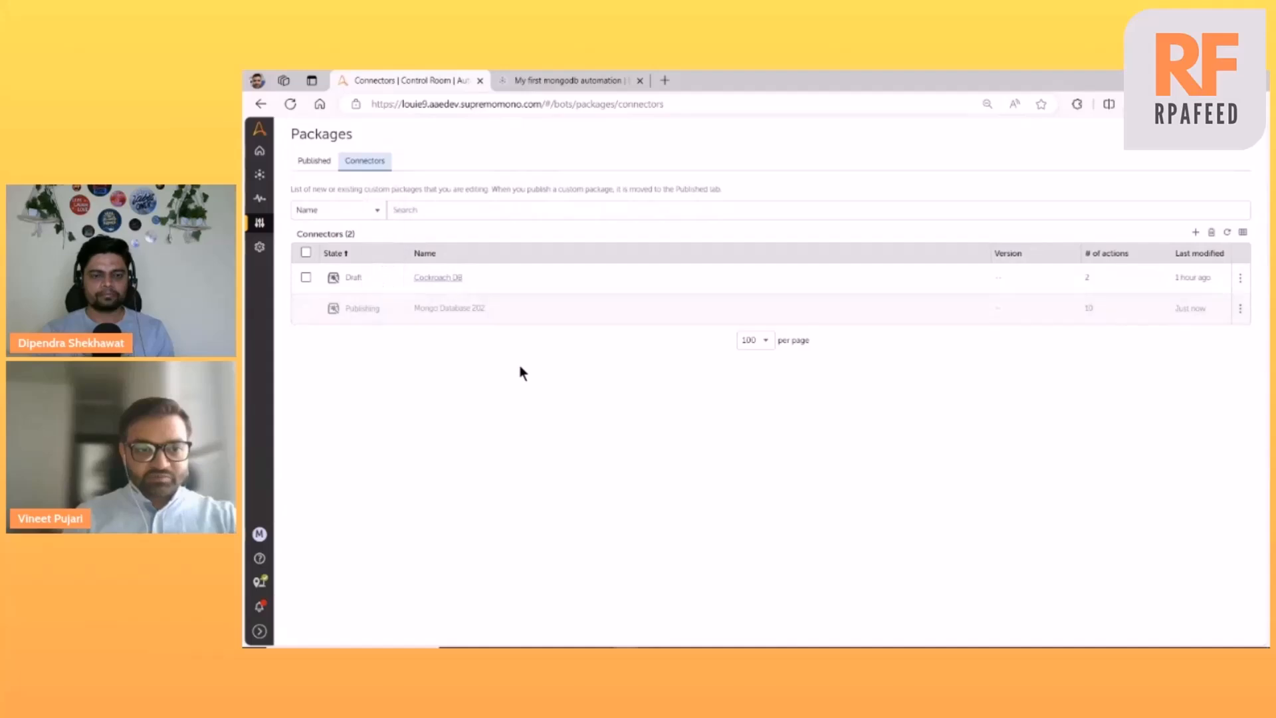
click(1226, 232)
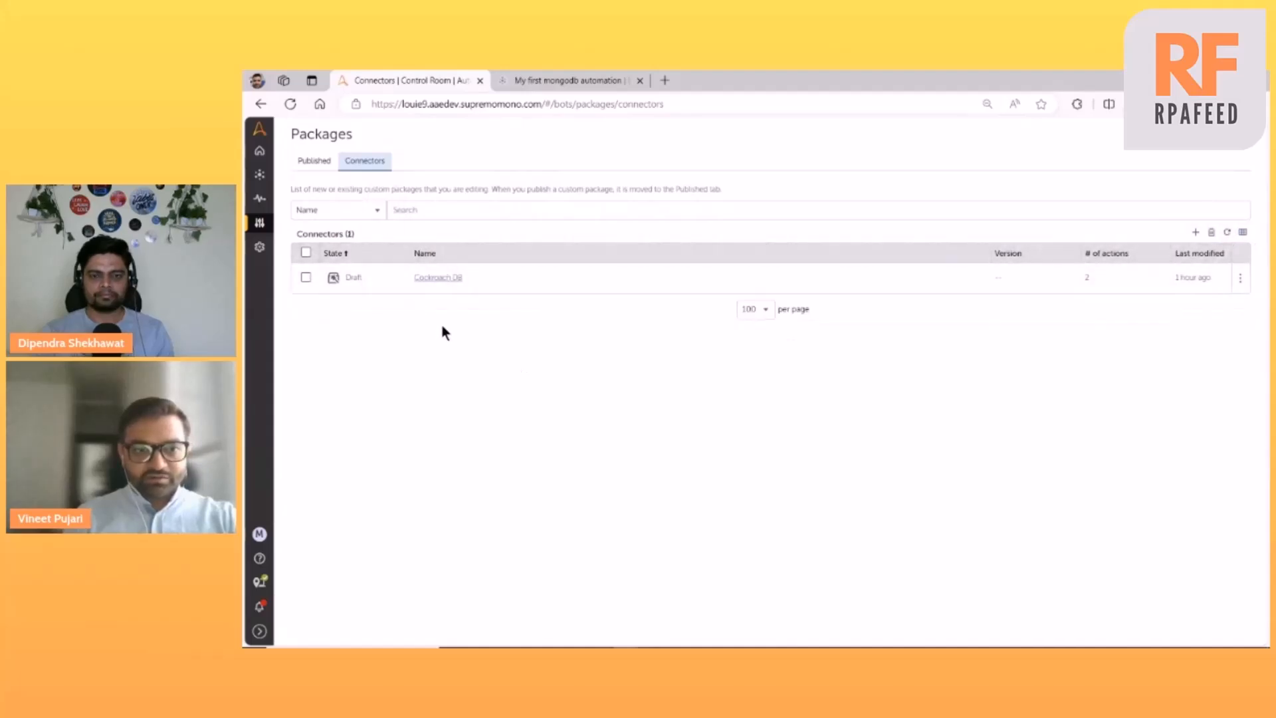
Step: Search the published packages by name for 202
click(312, 161)
click(442, 228)
text(202)
key(Return)
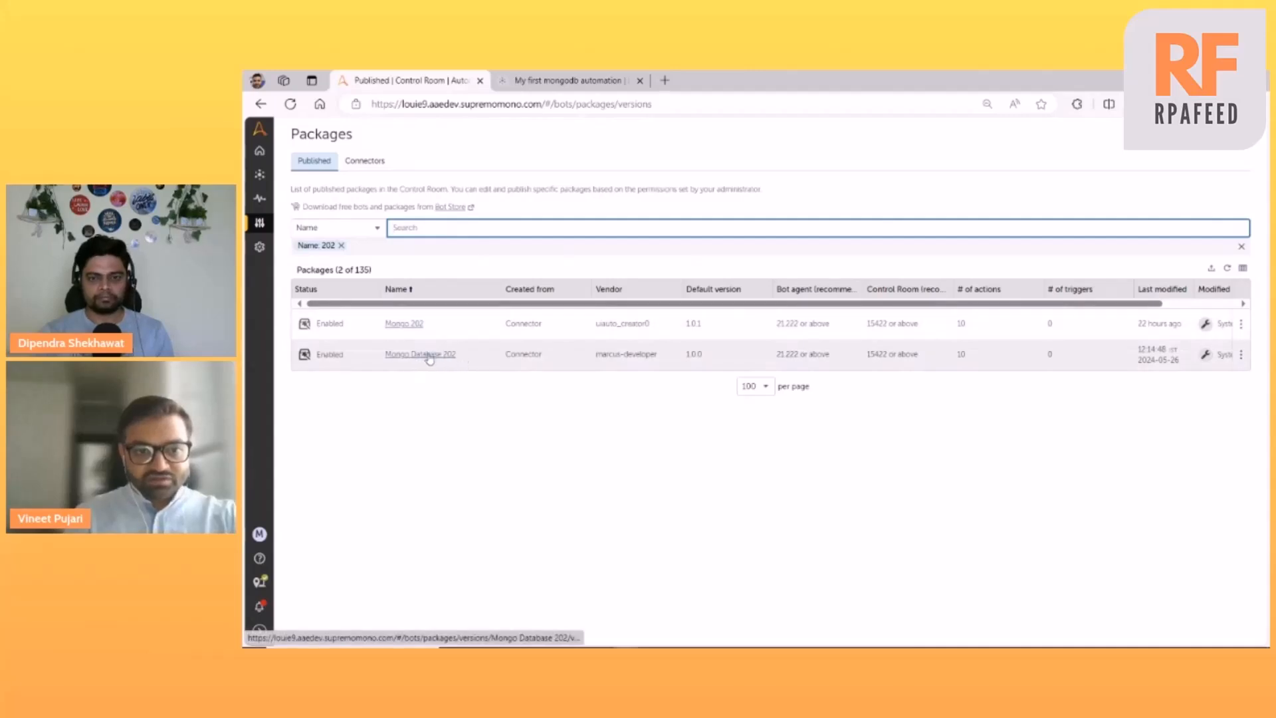
Step: Examine the published Mongo Database 202 package's status, default version, number of actions and last modified time
double_click(335, 356)
click(333, 357)
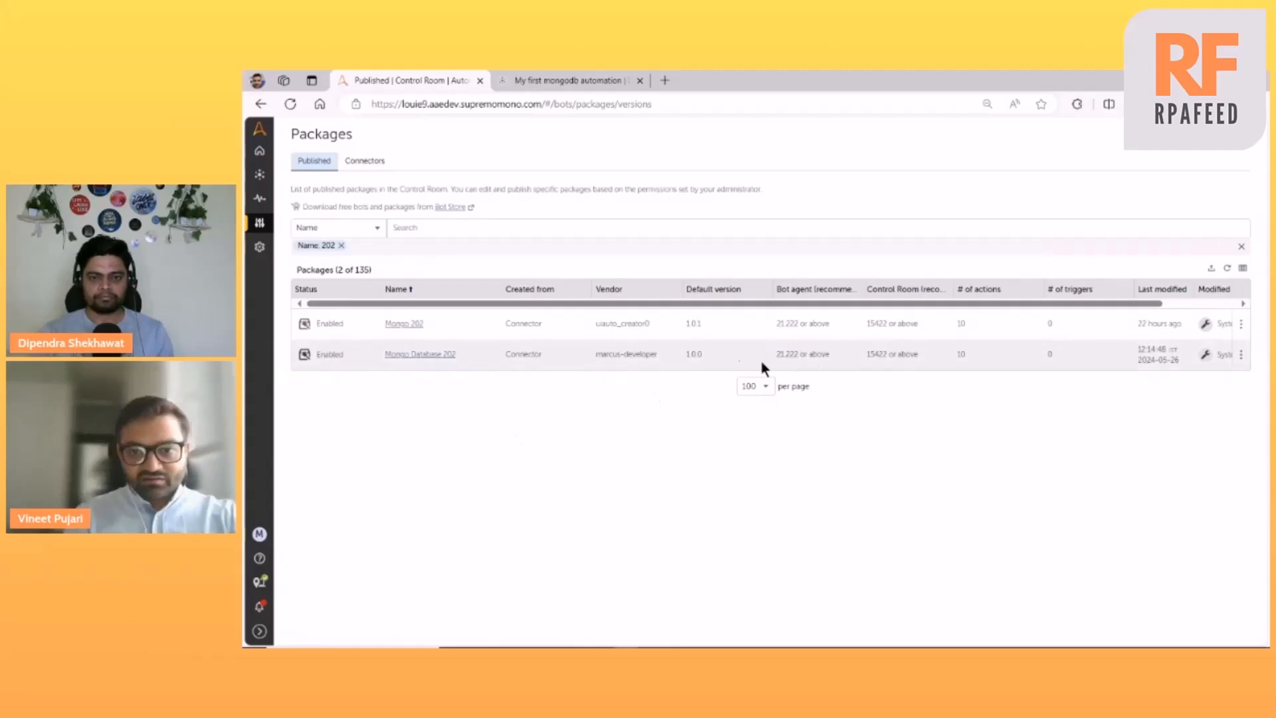
double_click(694, 355)
click(965, 356)
double_click(961, 355)
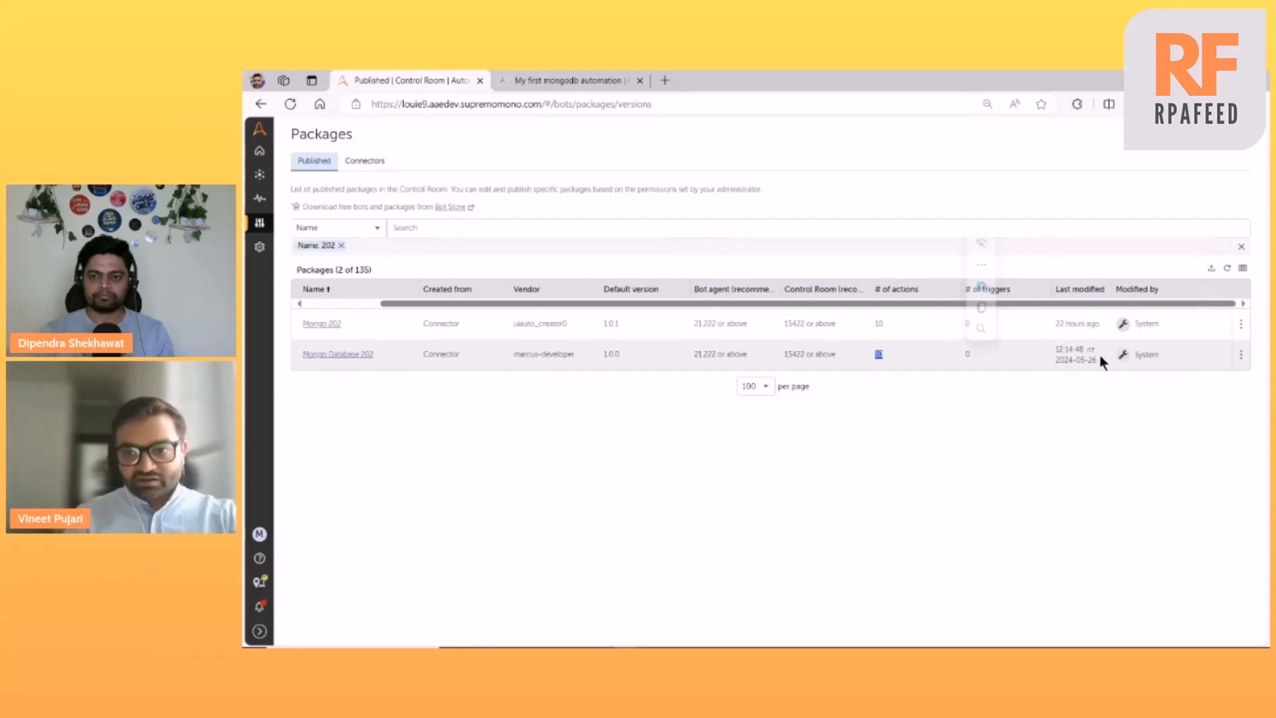
drag(1098, 357, 1048, 346)
click(1069, 446)
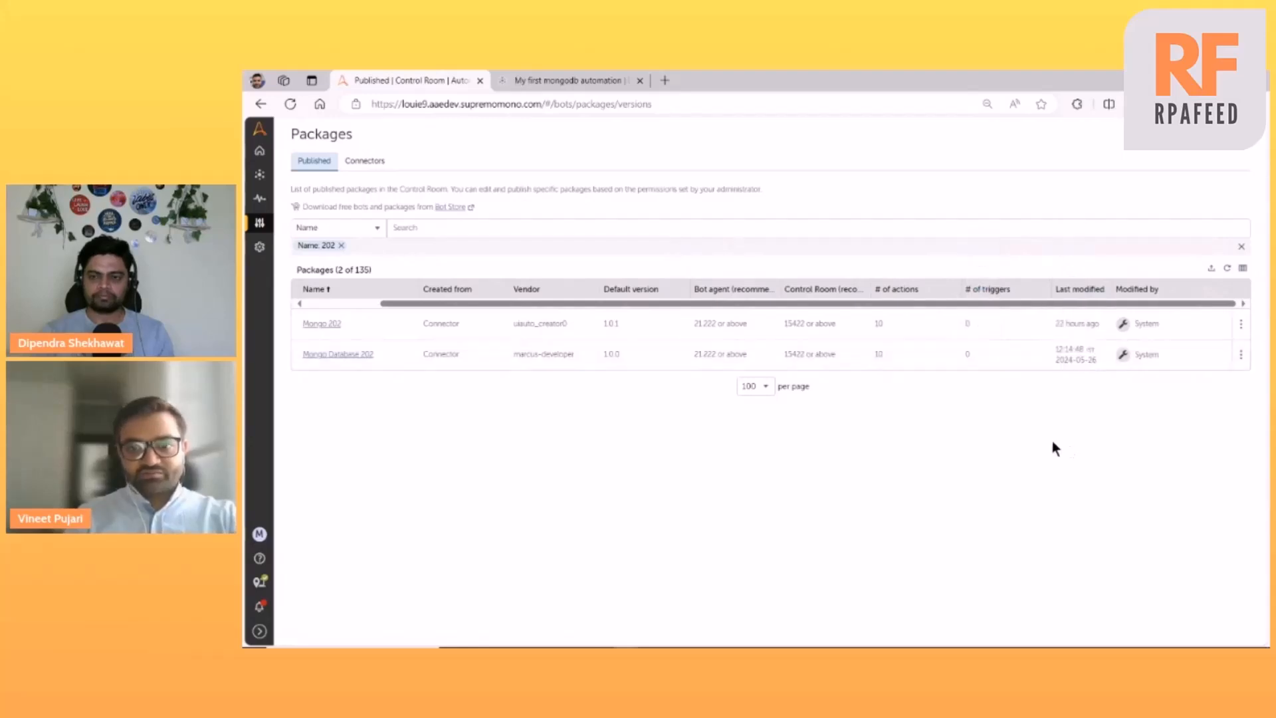
scroll(640, 333, left, 3)
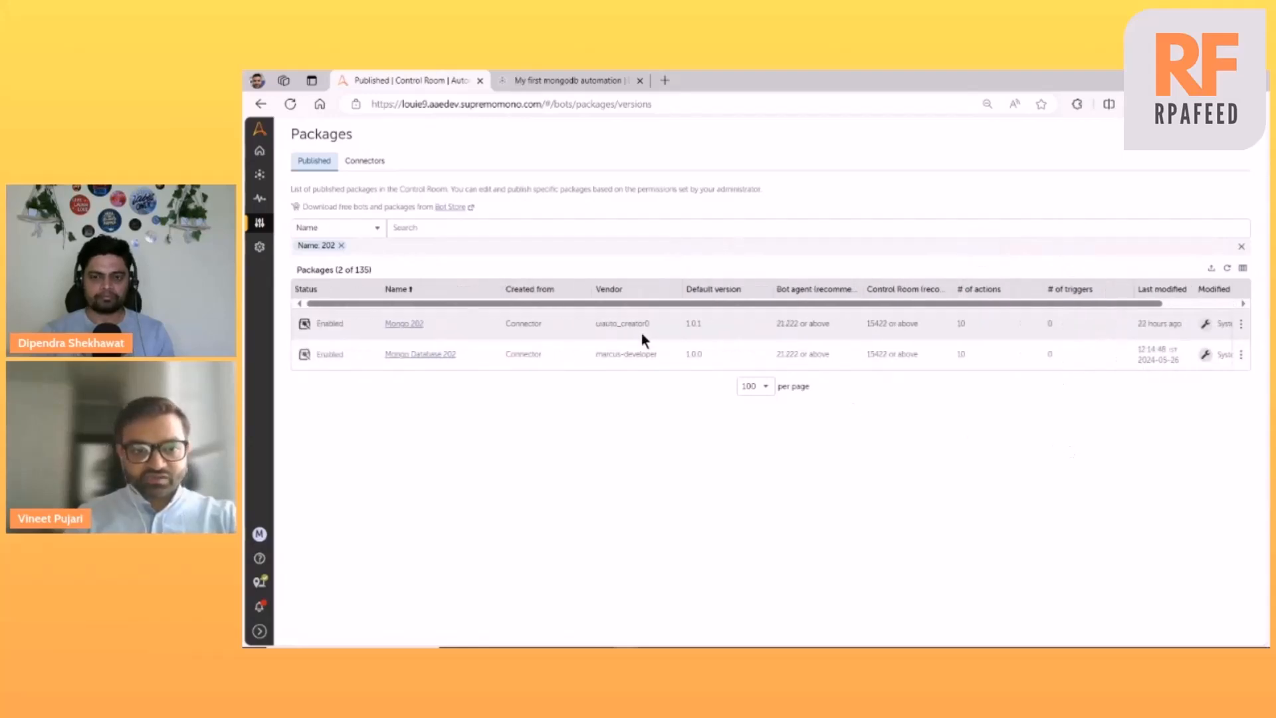
Step: Clear the 202 filter, sort the published packages by status, and compare the status icons and creation sources of connector and SDK packages
click(342, 245)
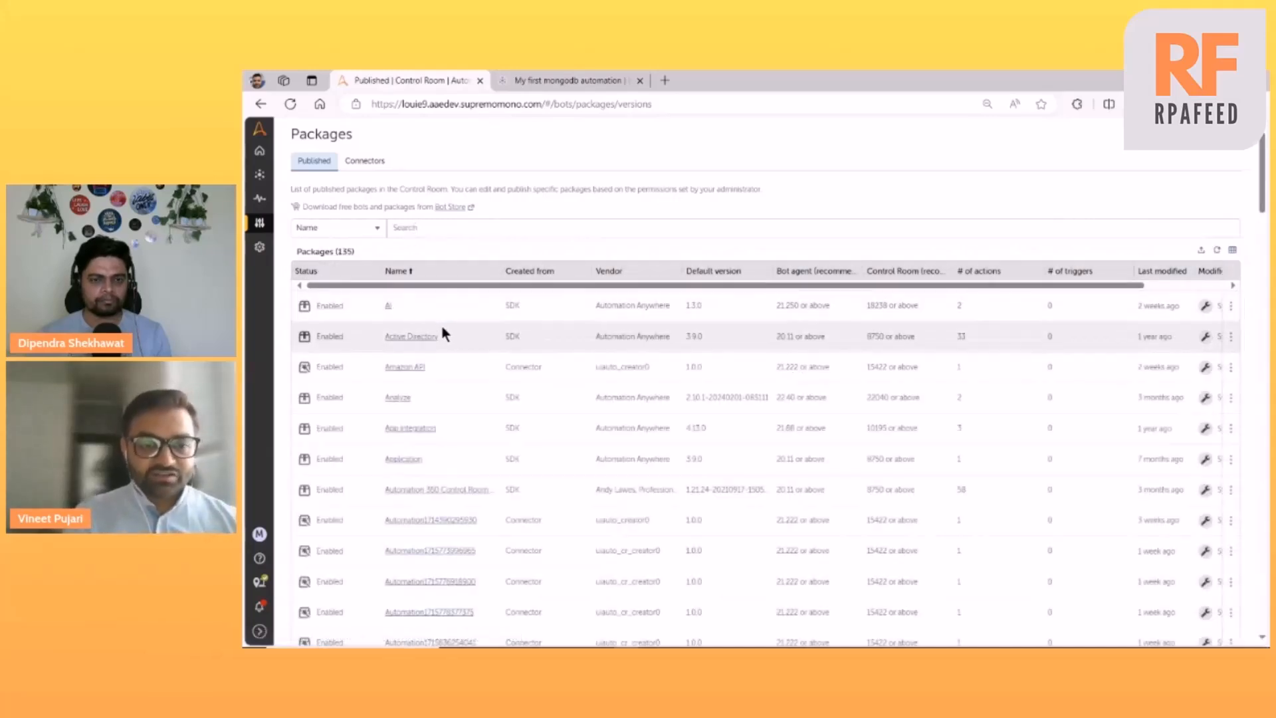
click(313, 271)
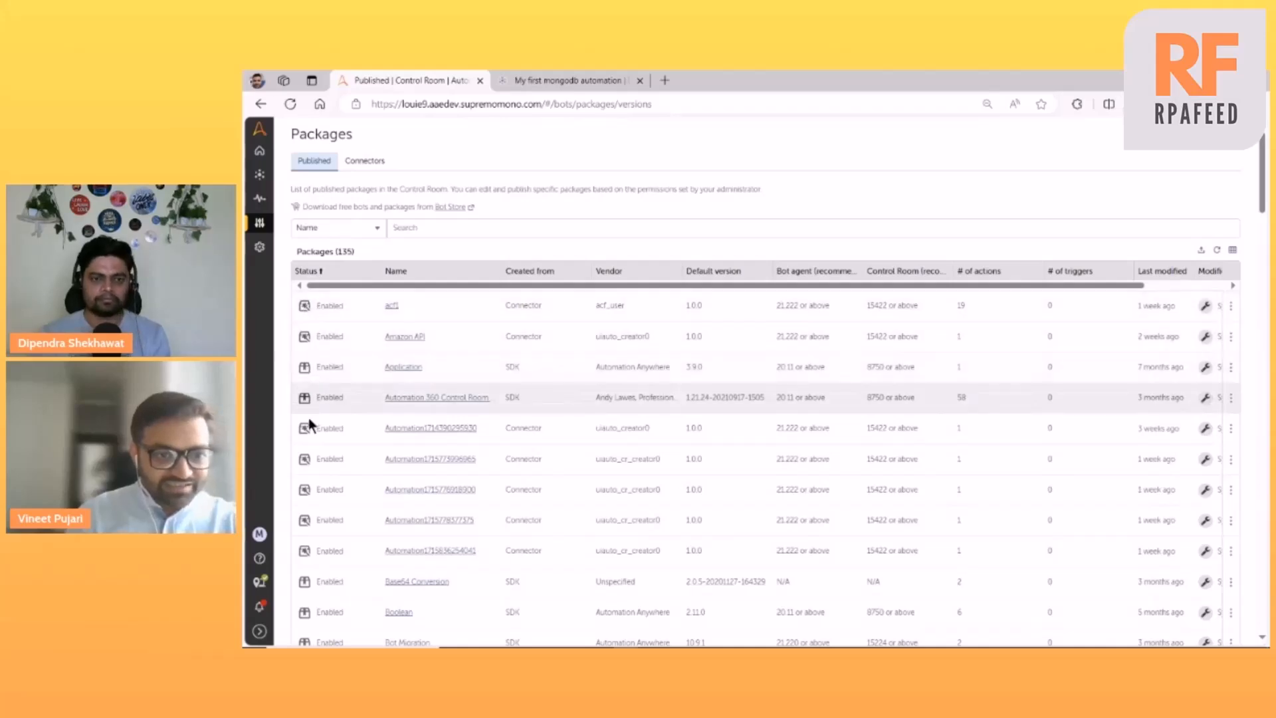
scroll(313, 417, down, 1)
scroll(314, 420, down, 3)
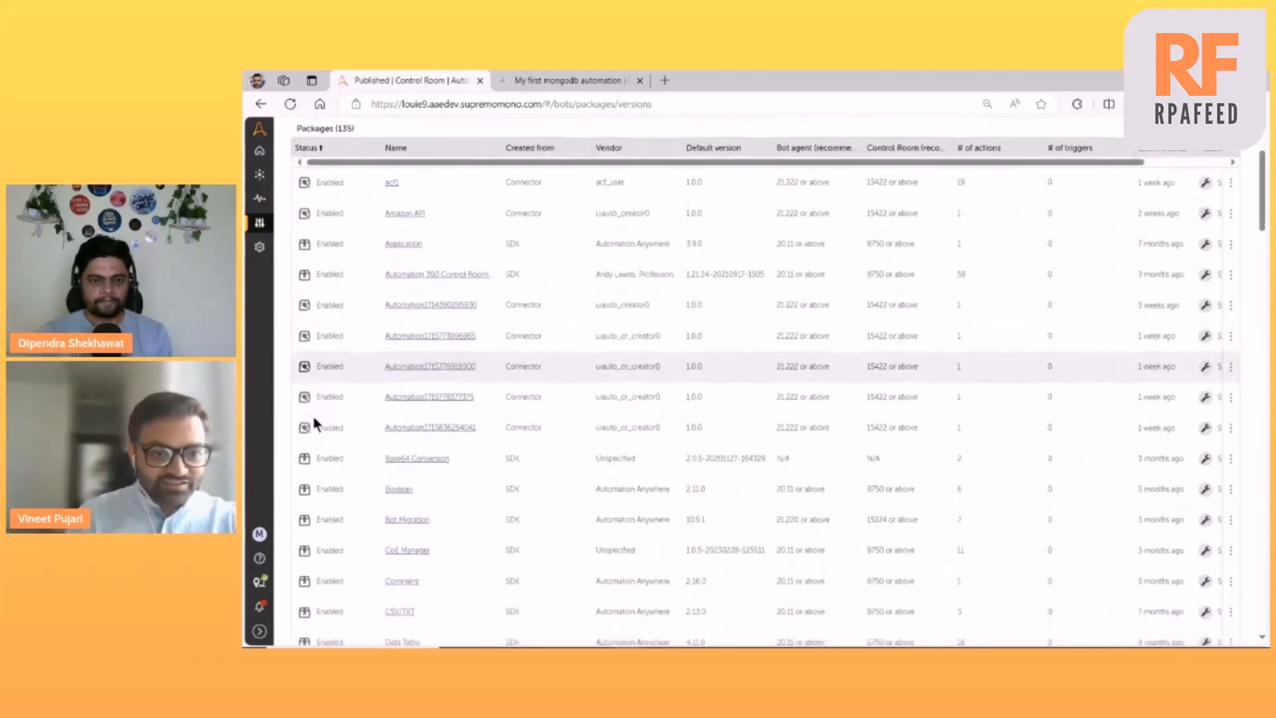
scroll(313, 416, down, 2)
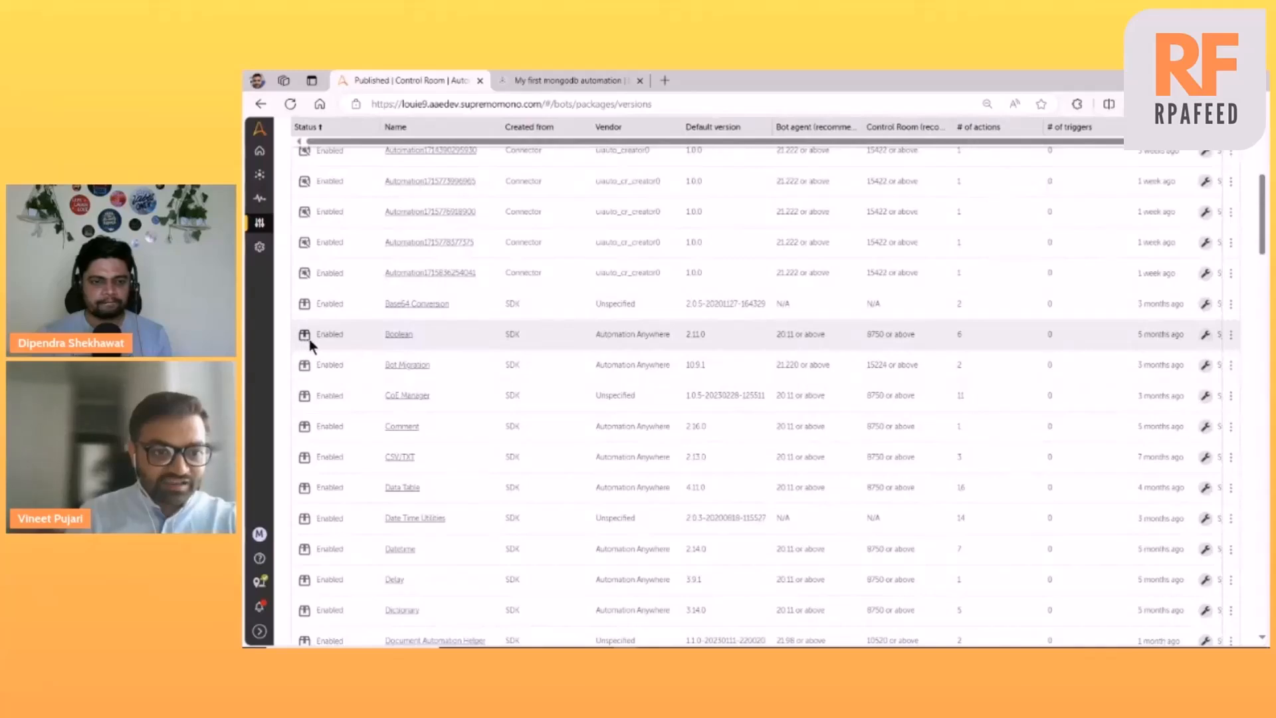
scroll(310, 340, up, 6)
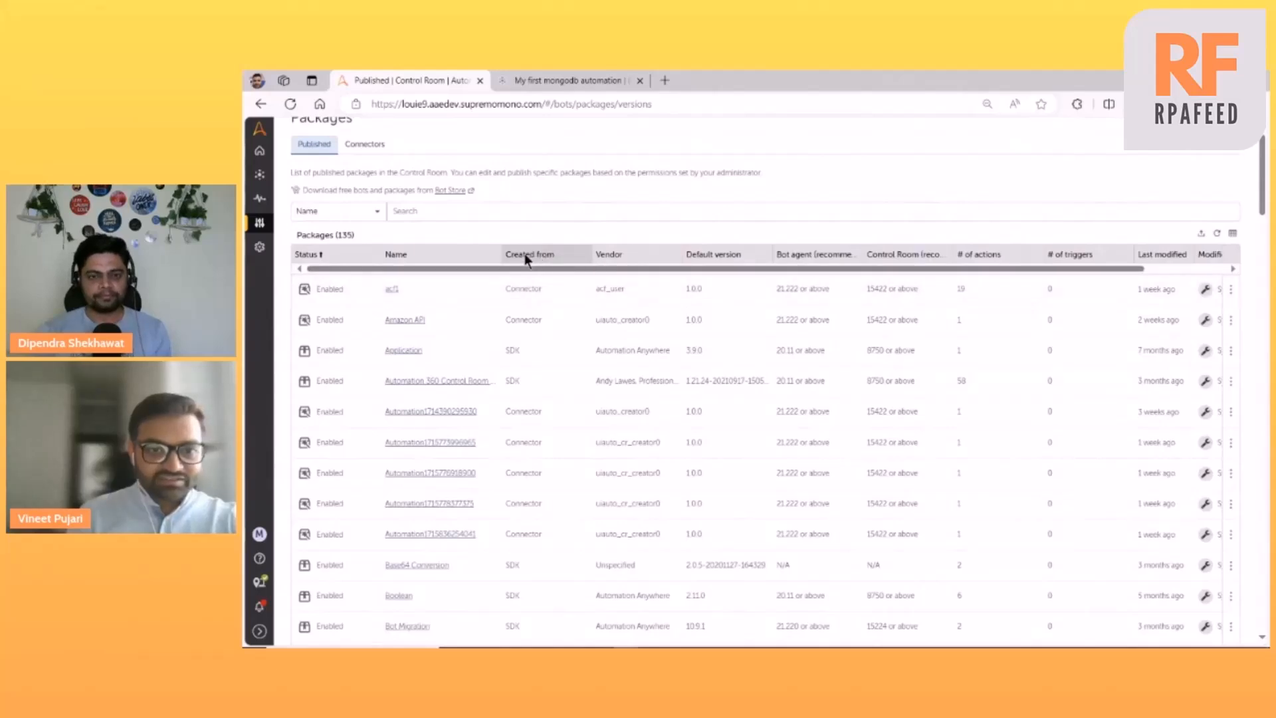
double_click(522, 291)
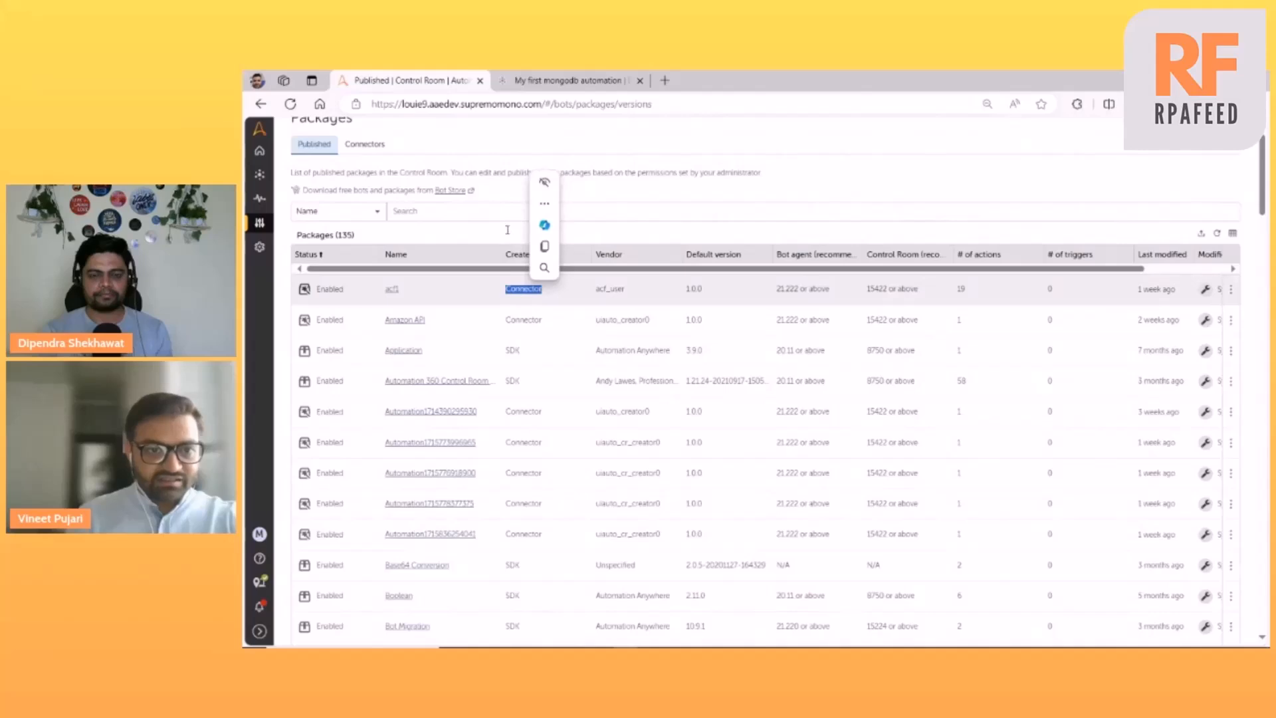
click(507, 232)
scroll(523, 387, down, 1)
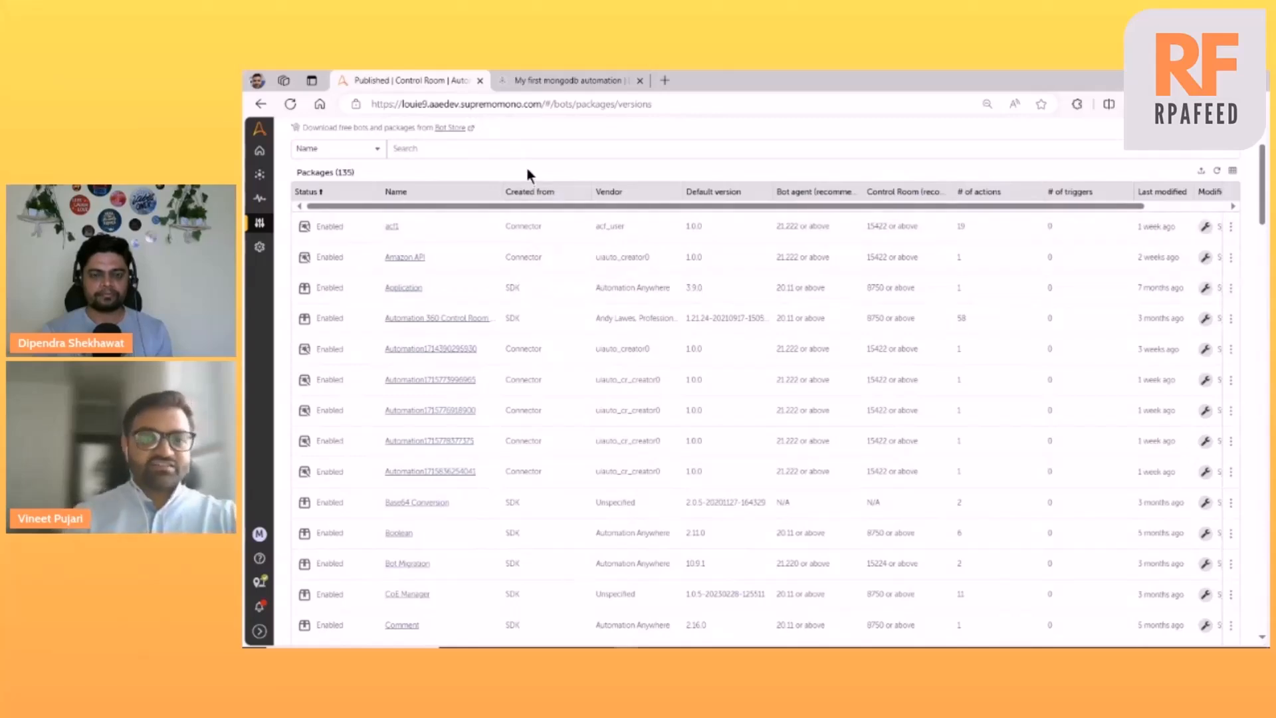
scroll(517, 207, up, 2)
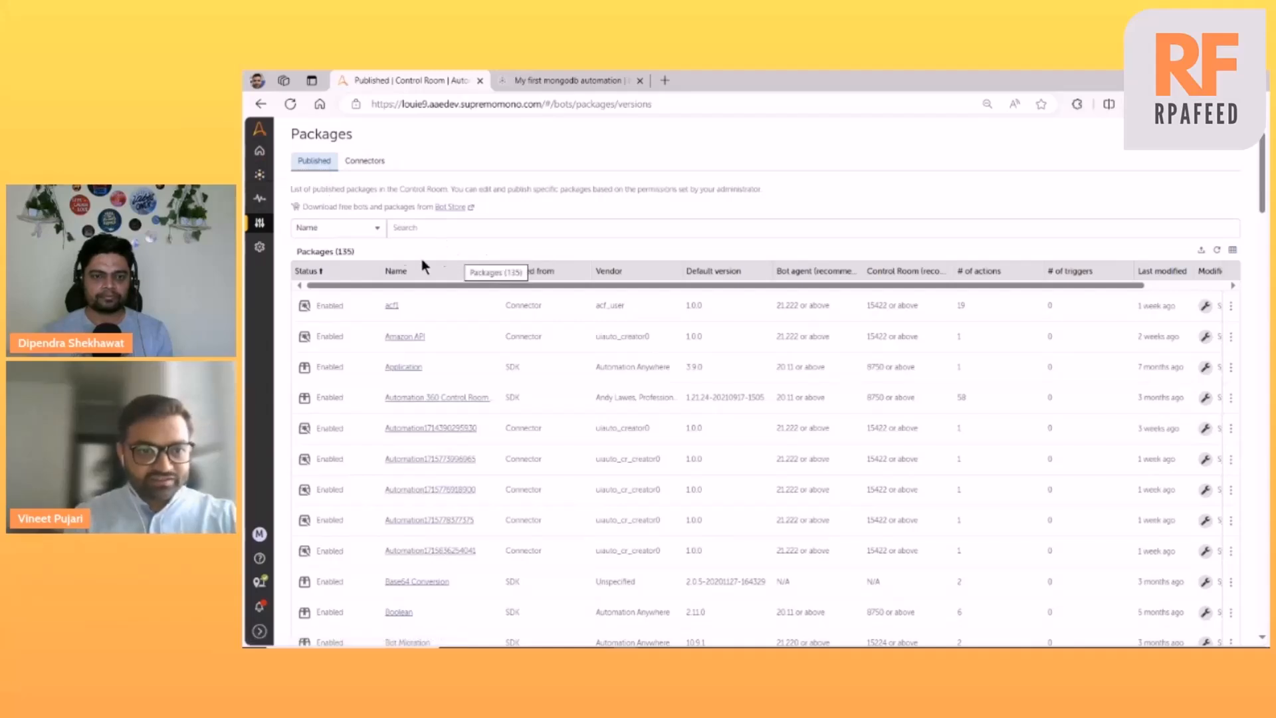
Step: Filter the published packages by the name 202, download the Mongo Database 202 package, and dismiss the download notice
click(444, 231)
text(202)
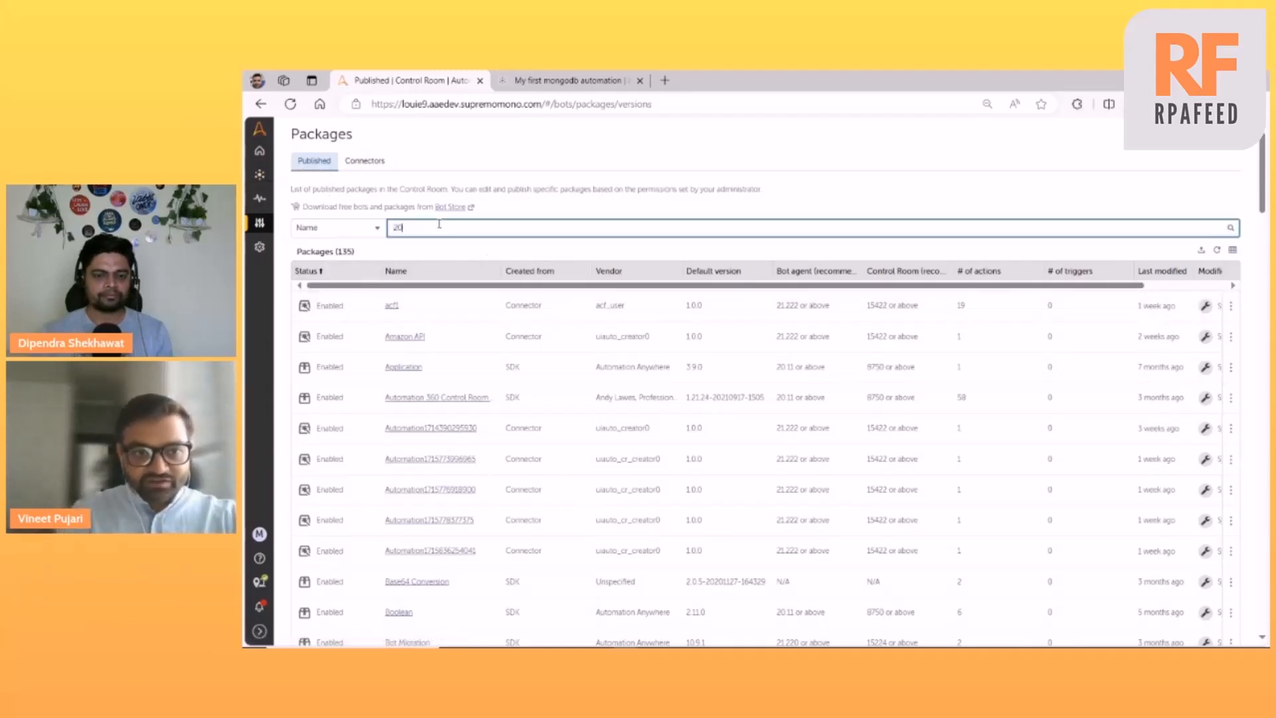
key(Return)
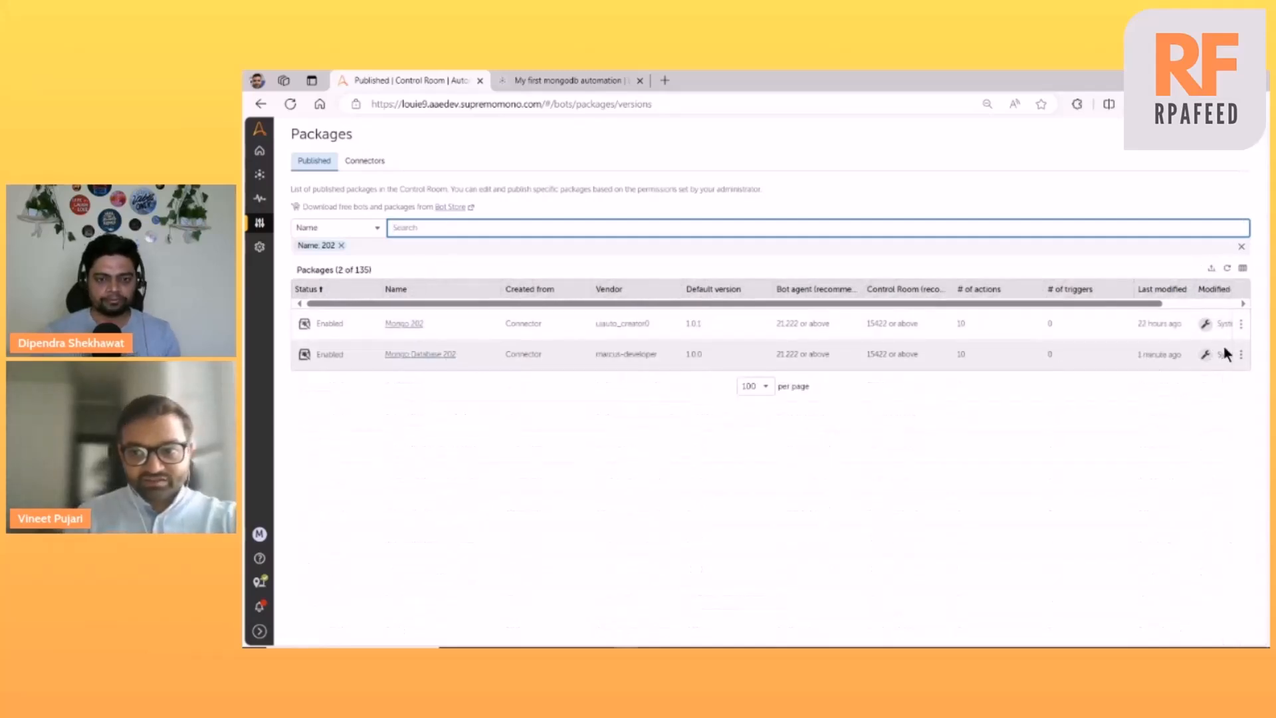
mouse_move(1228, 357)
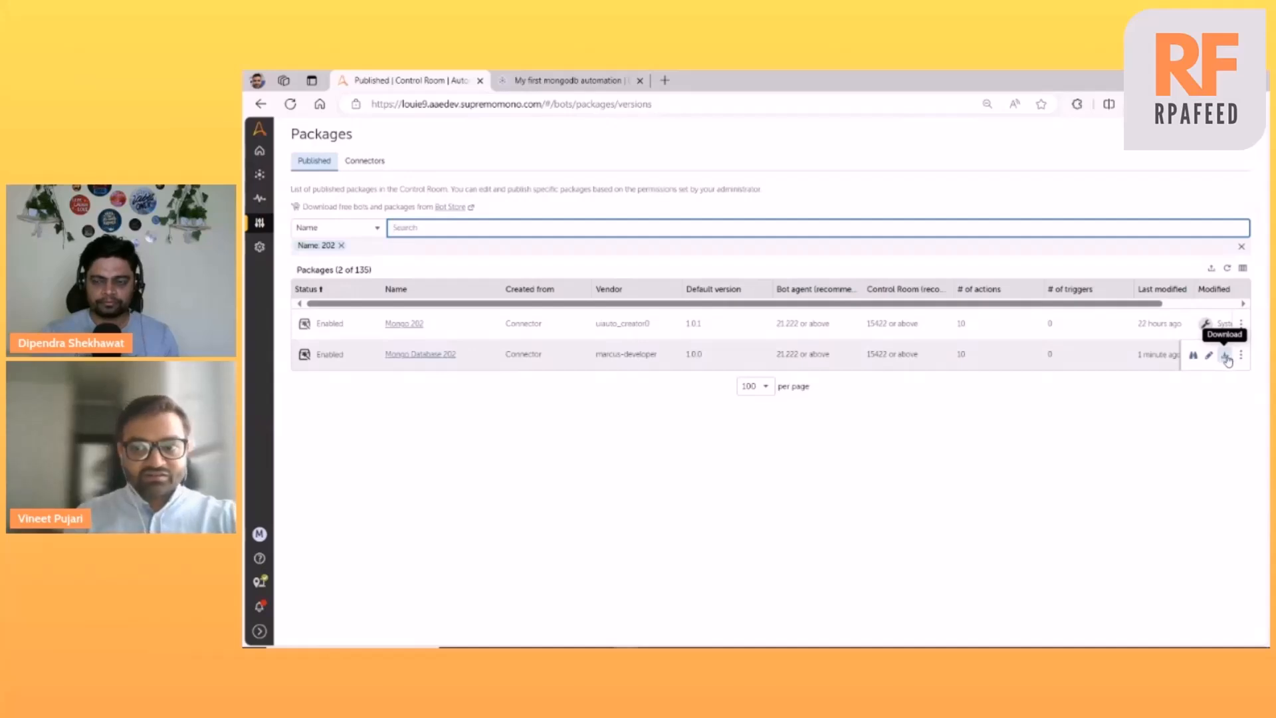
click(1226, 357)
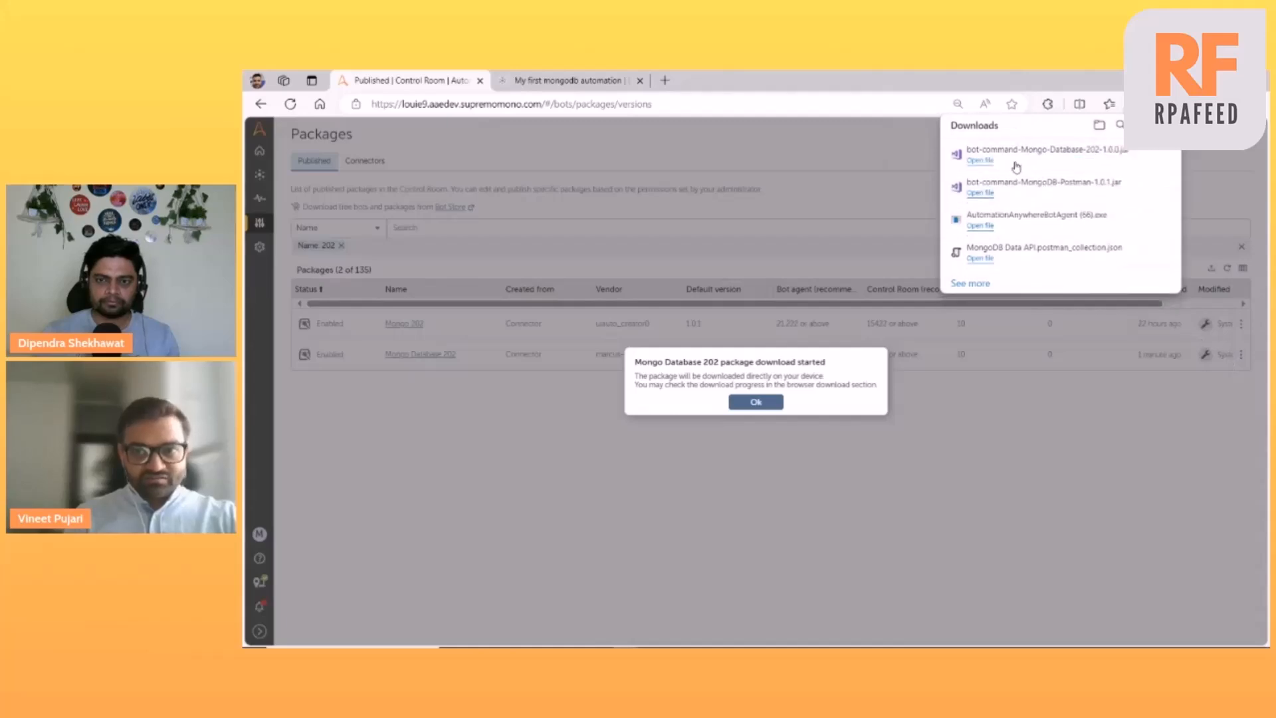
click(759, 403)
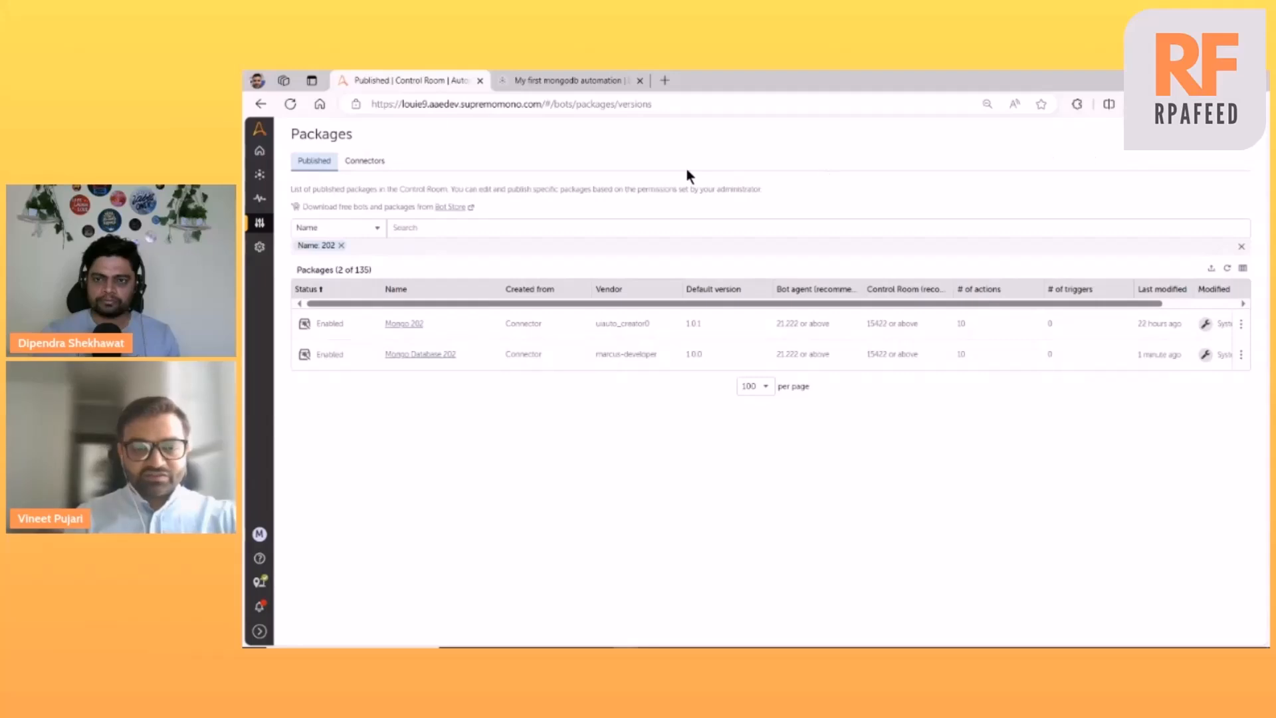